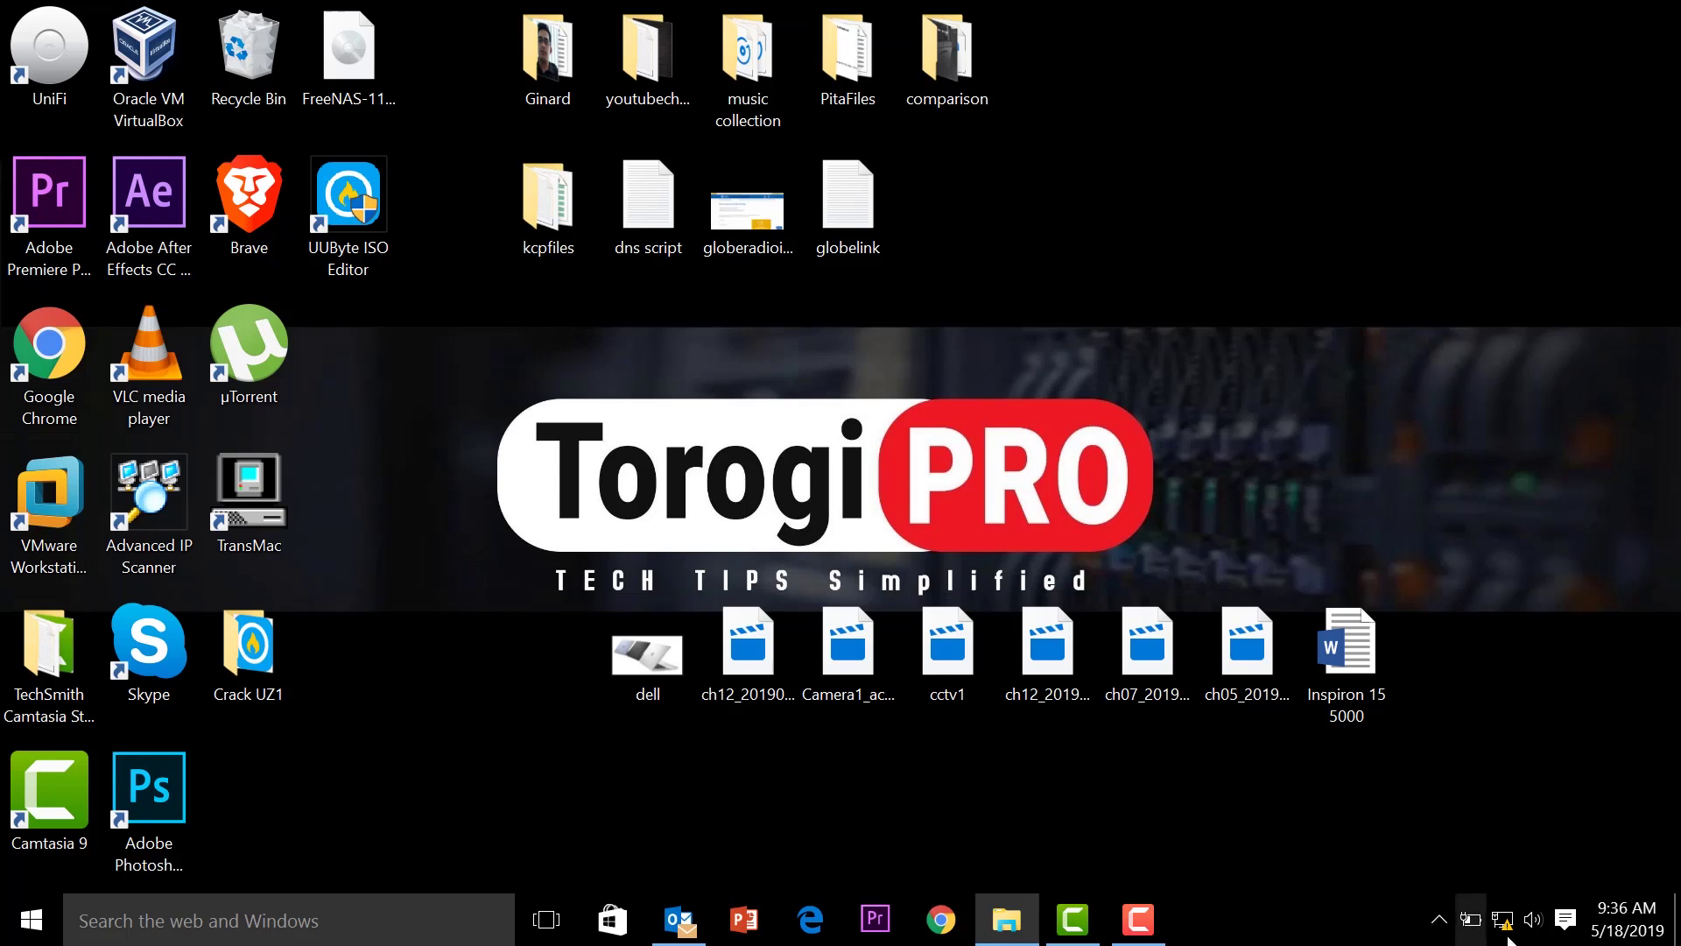
- Open Network and Sharing Center and check the Ethernet 4 connection details
right_click(1493, 917)
left_click(1491, 909)
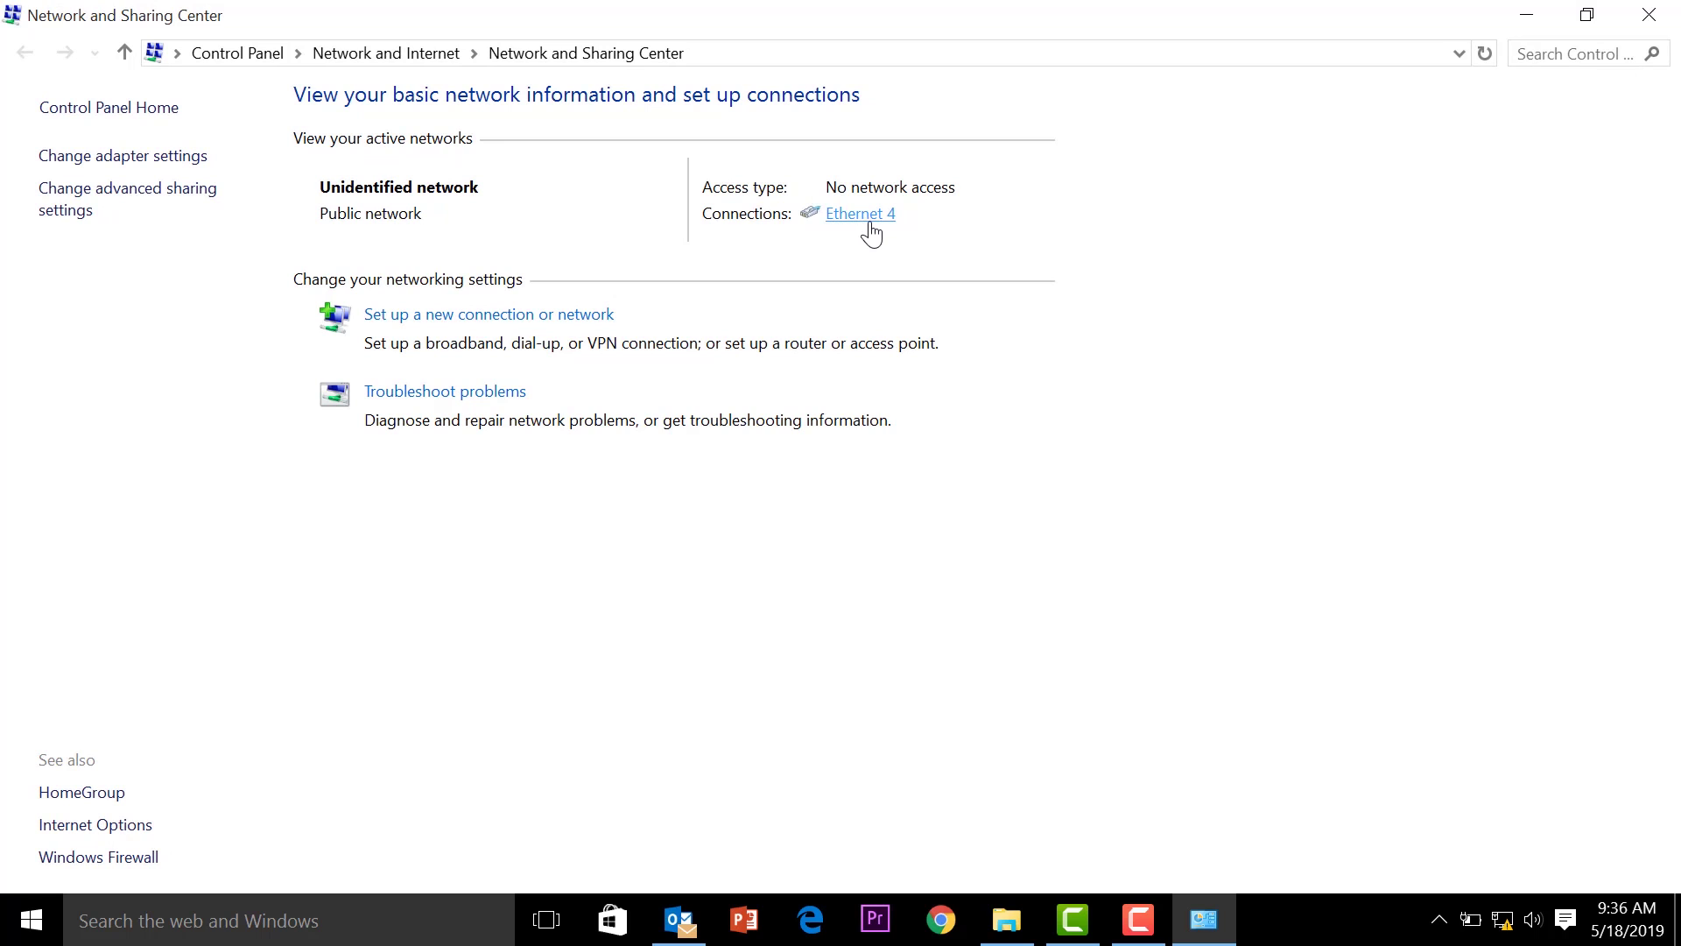
left_click(869, 221)
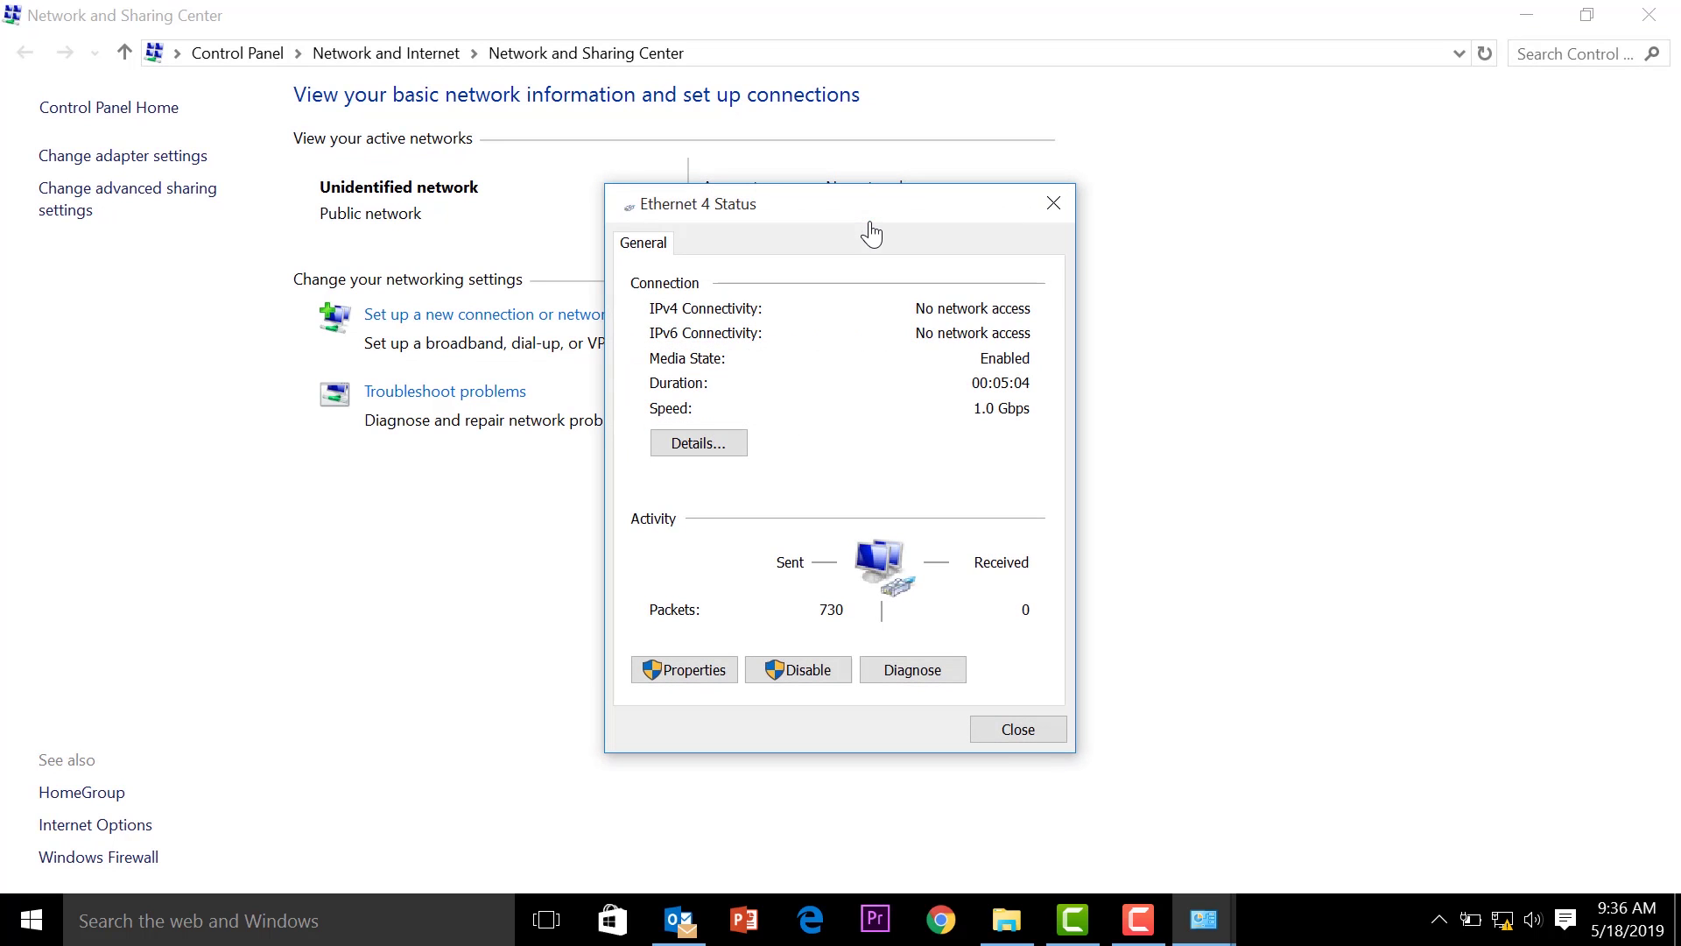
left_click(698, 447)
left_click(1026, 774)
- Give Ethernet 4 the static IPv4 address 192.168.1.10 with mask 255.255.255.0
left_click(703, 667)
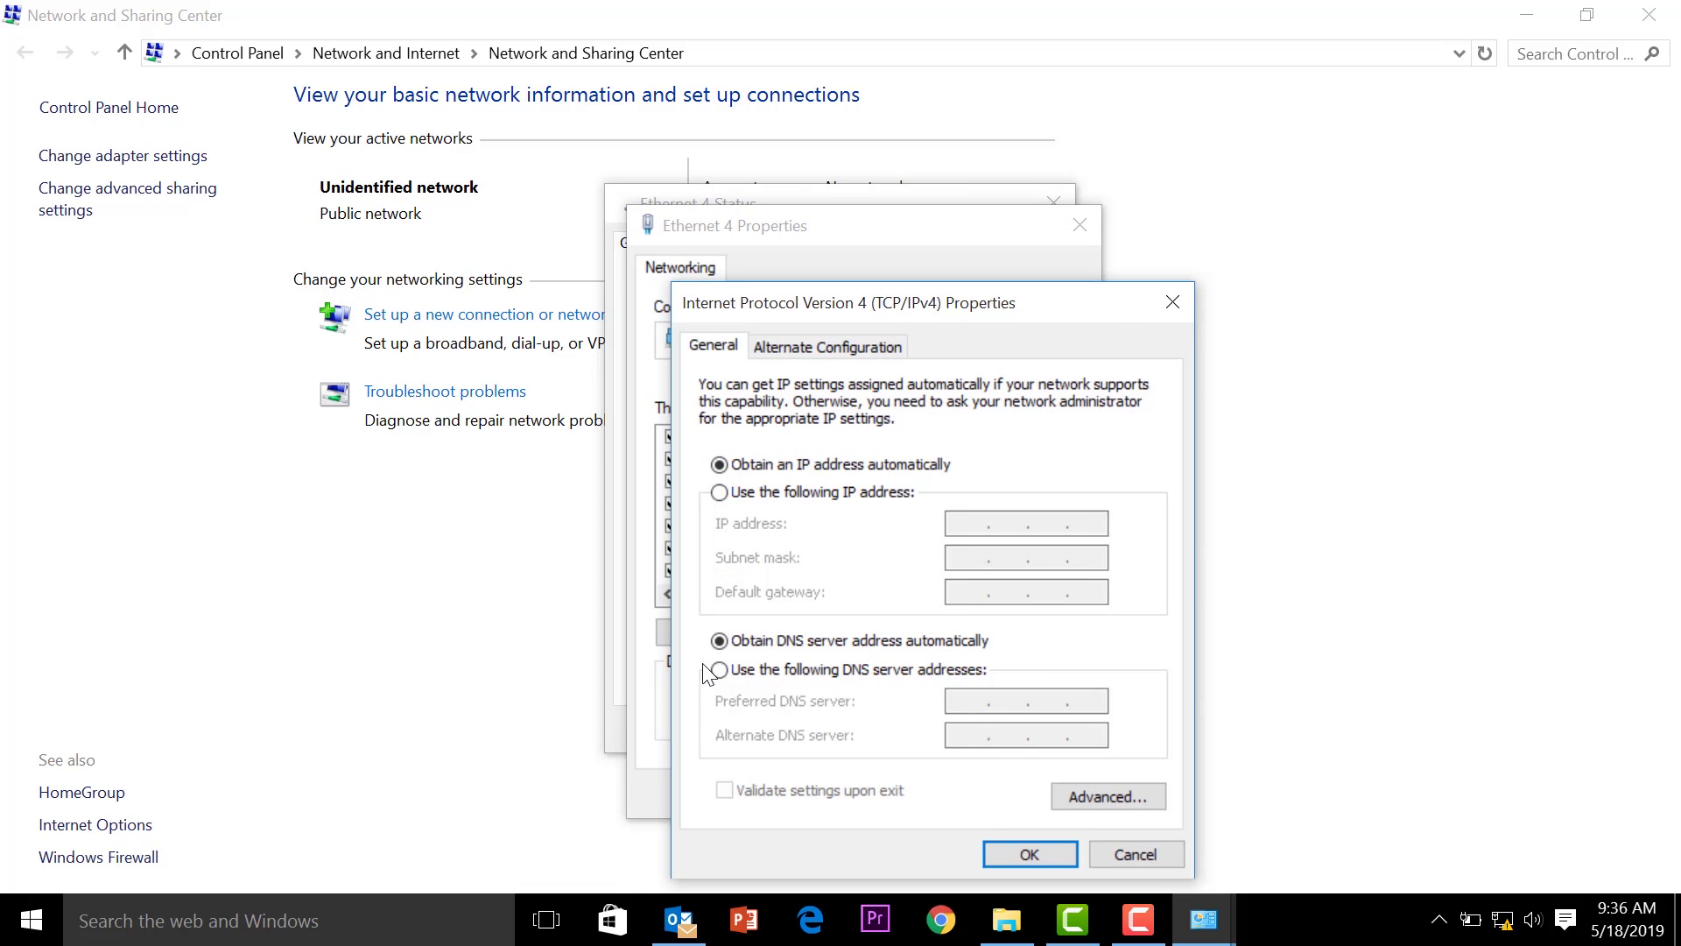
left_click(708, 670)
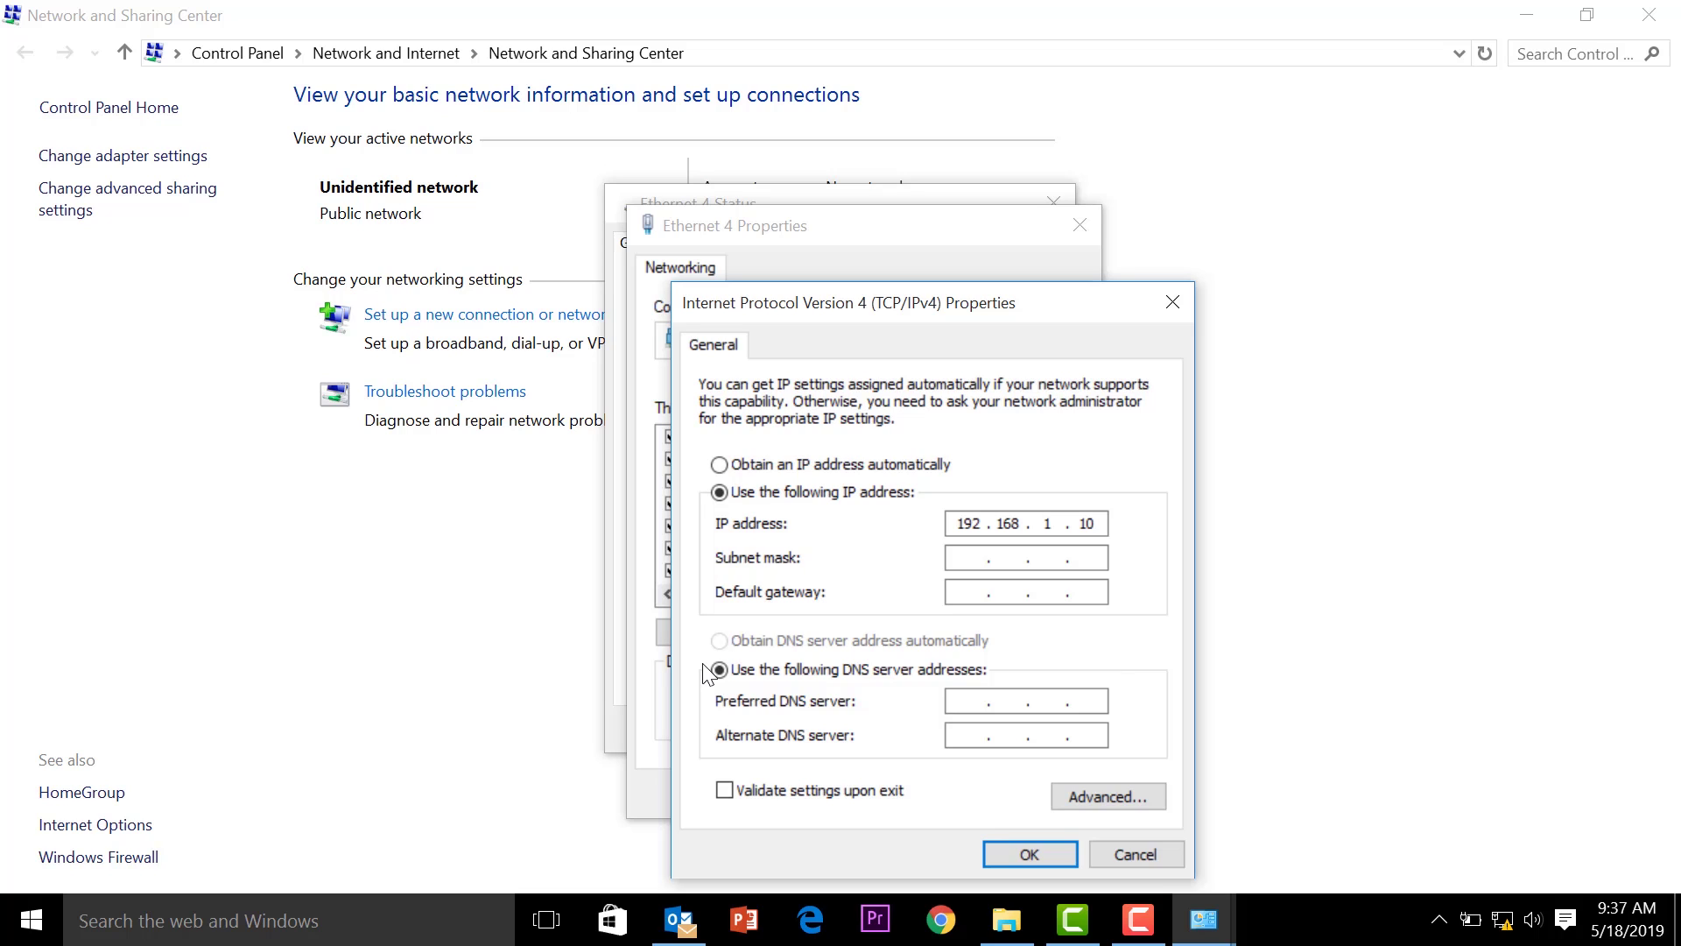
key("Tab")
key("Return")
key("Return")
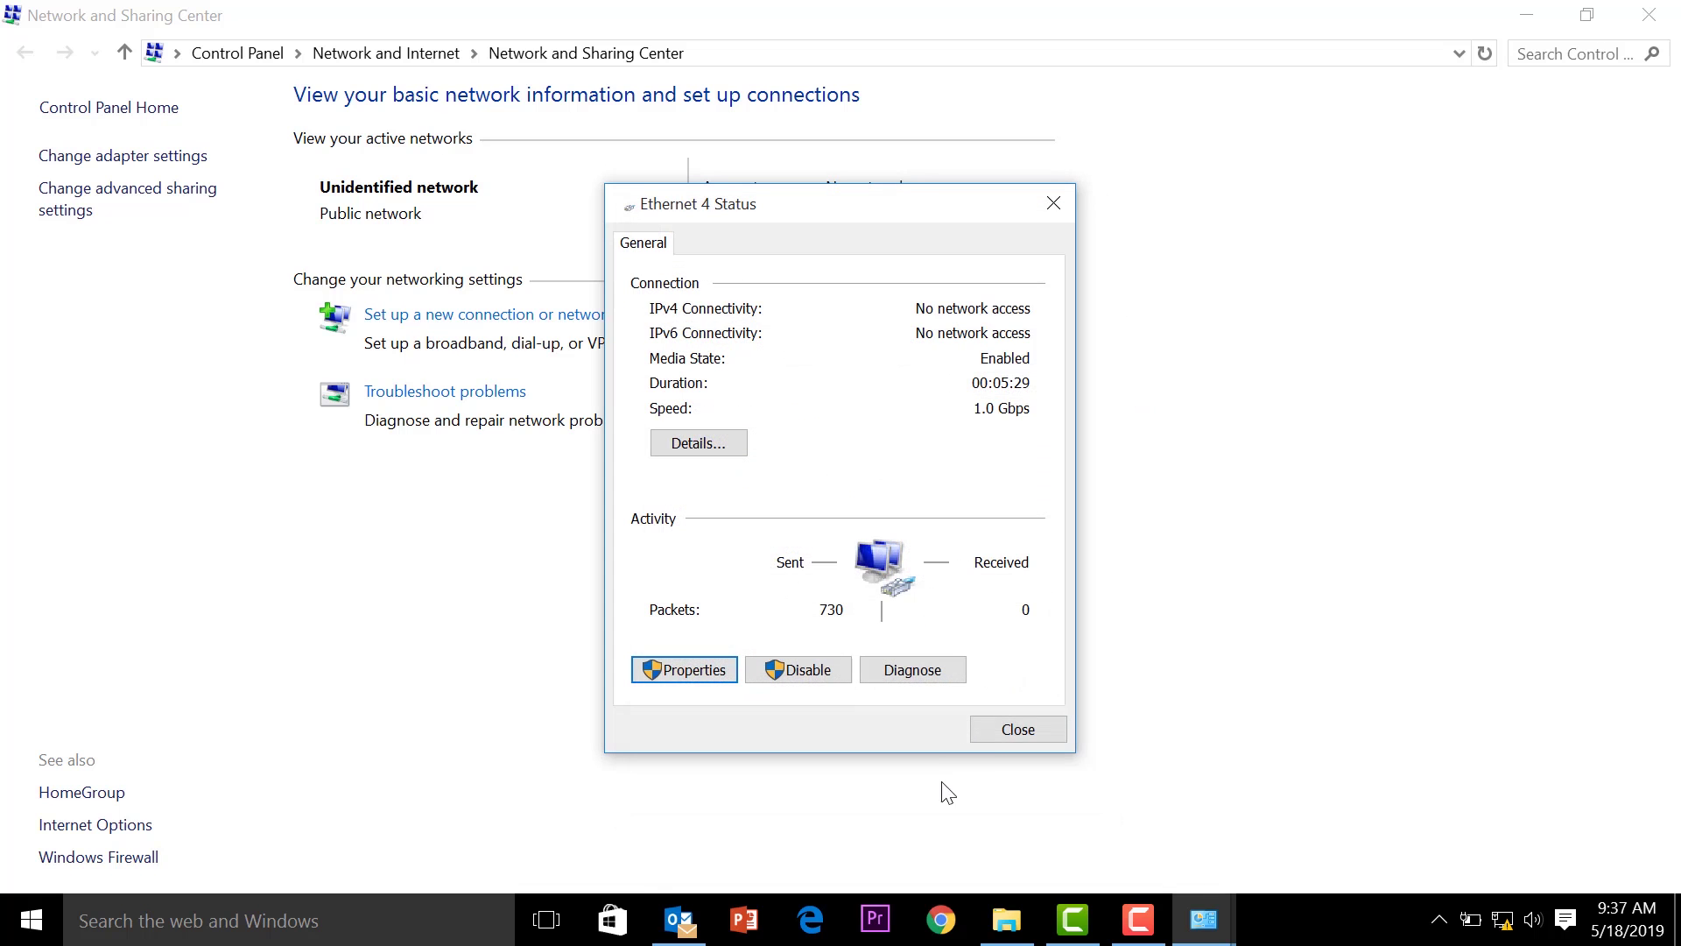
left_click(1024, 730)
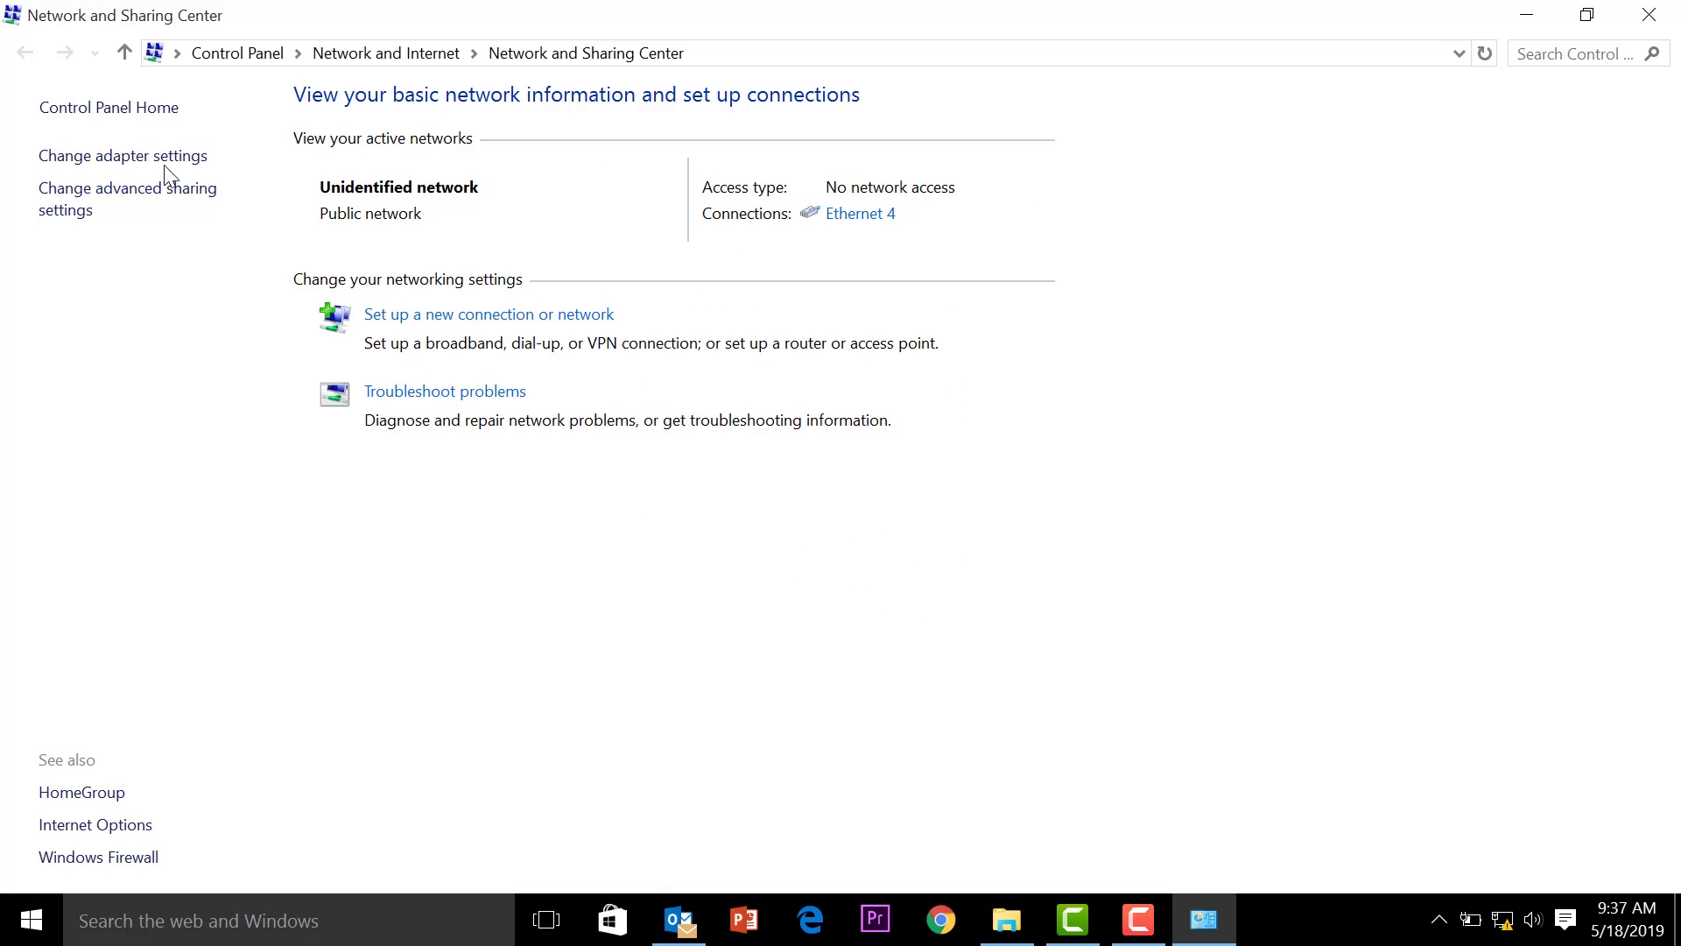
left_click(1649, 14)
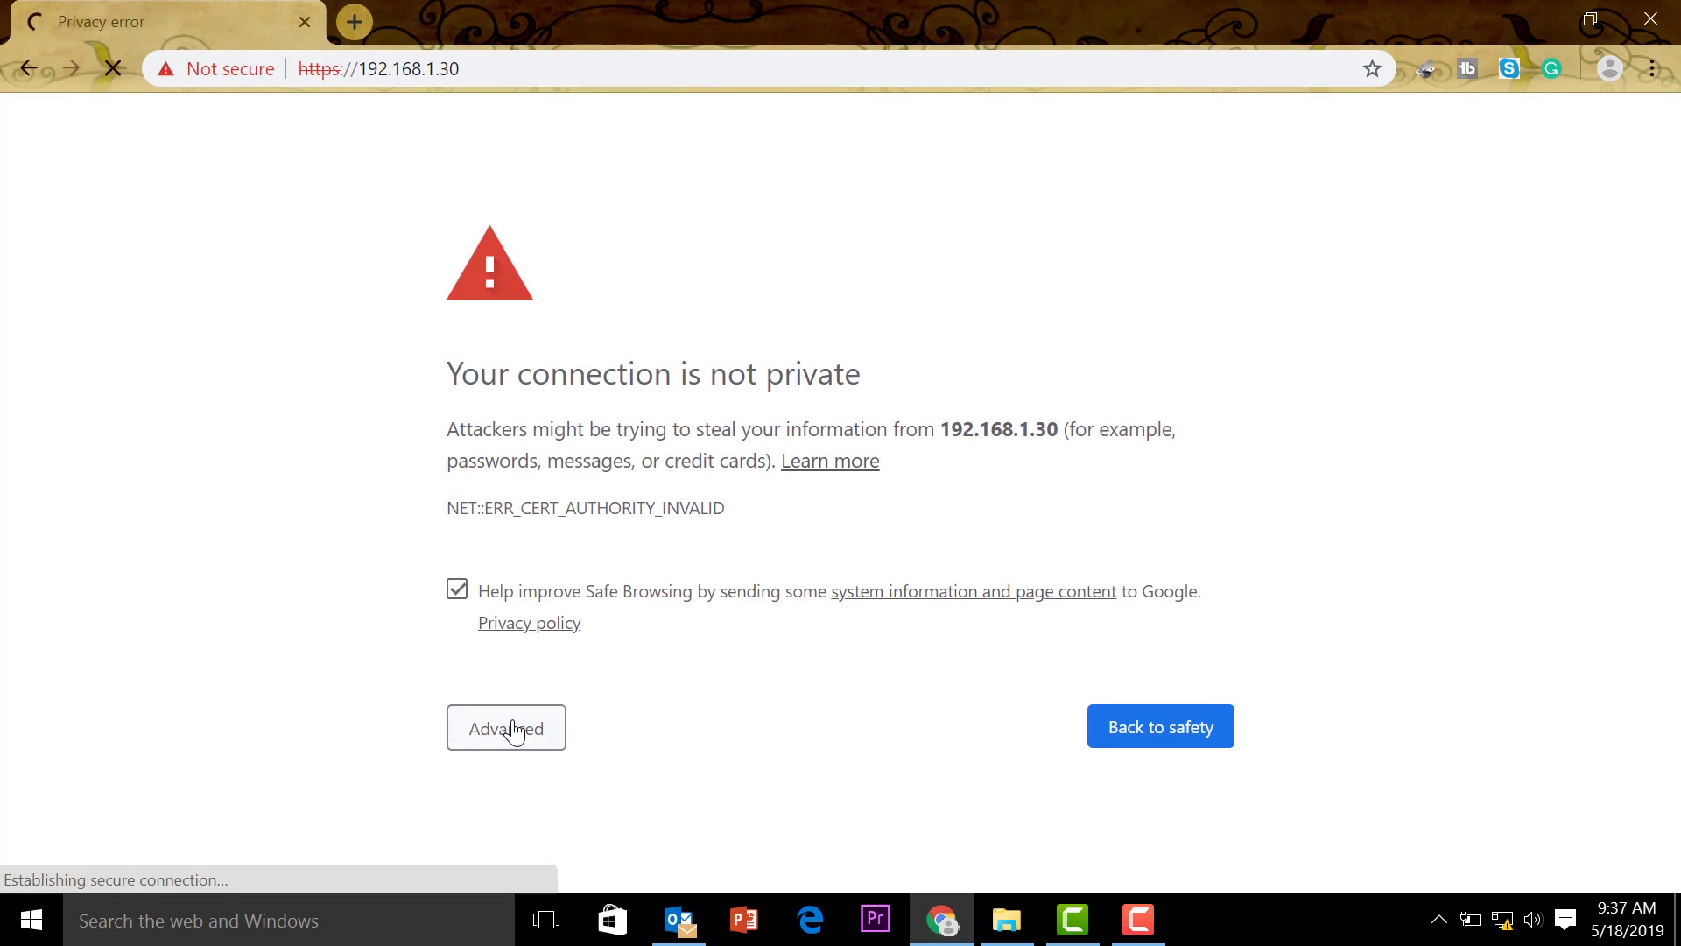
left_click(514, 727)
left_click_drag(1669, 230, 1599, 488)
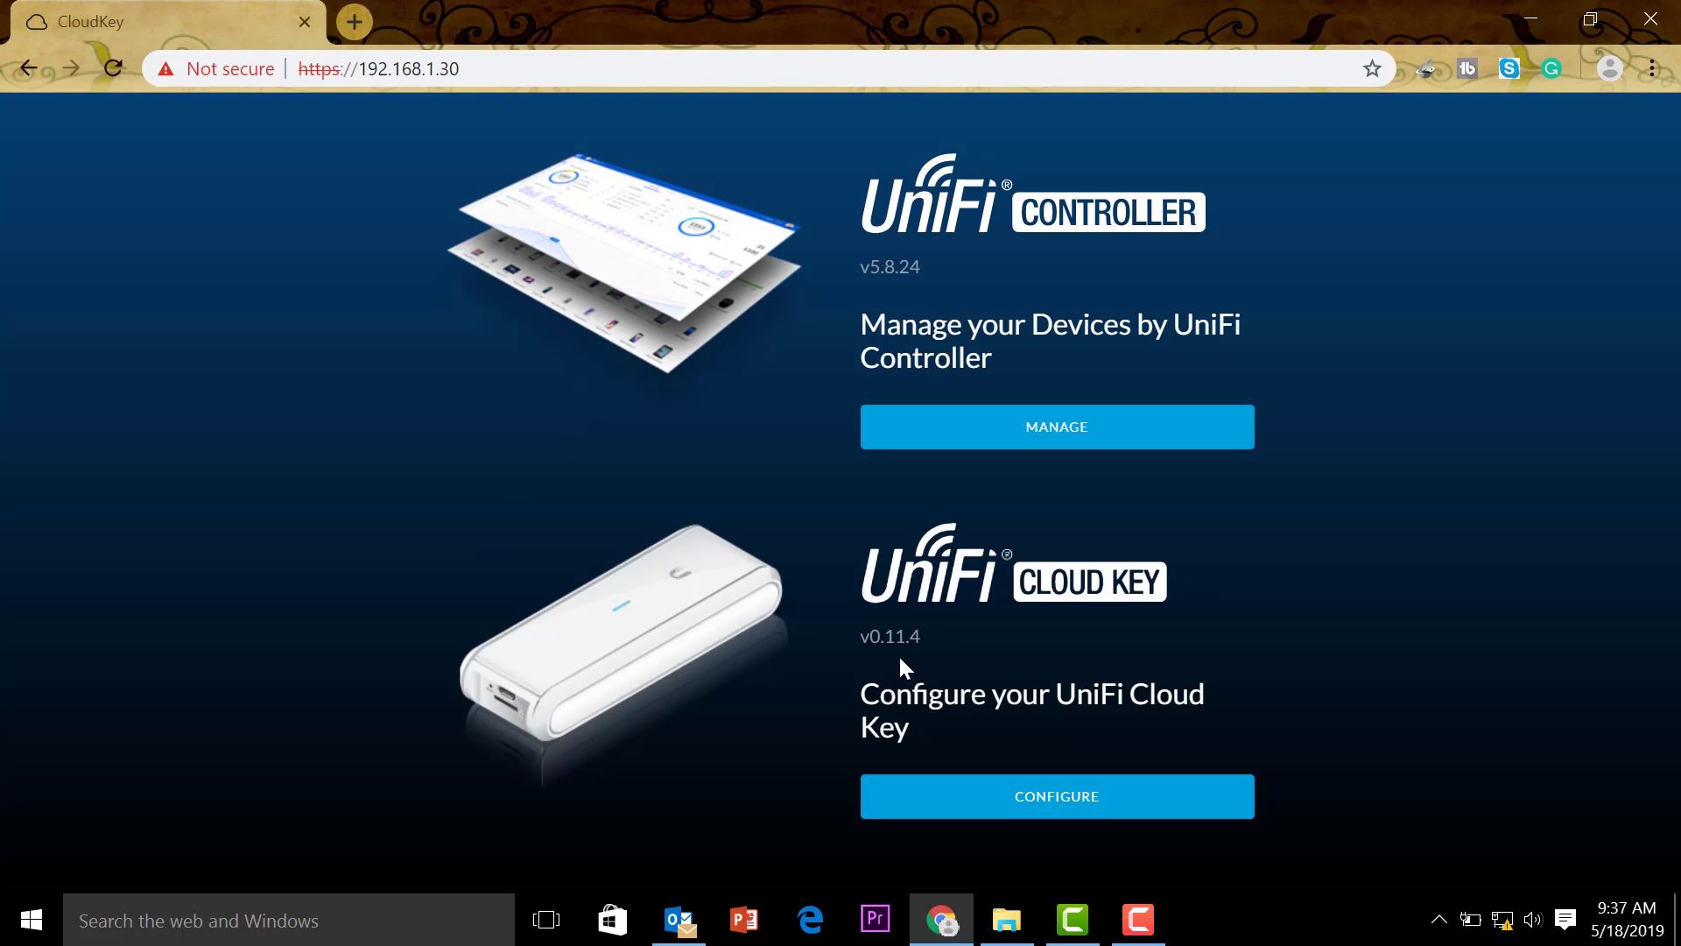
- Sign in to the Cloud Key configuration with the default username and password
left_click(1077, 807)
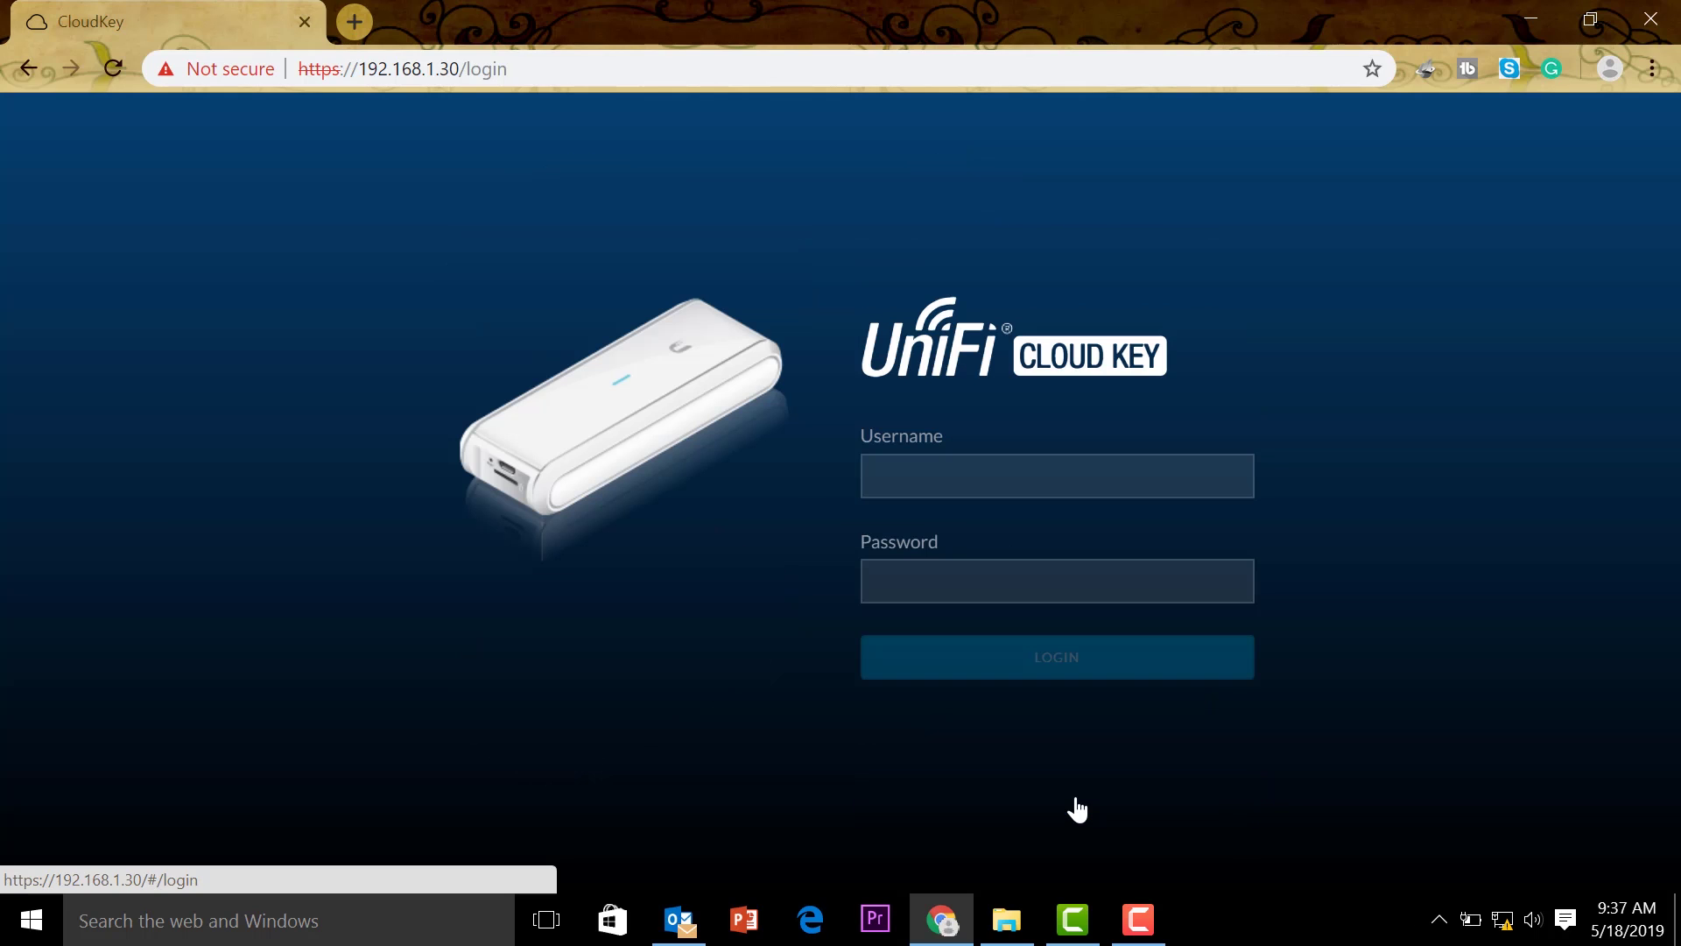
left_click(999, 487)
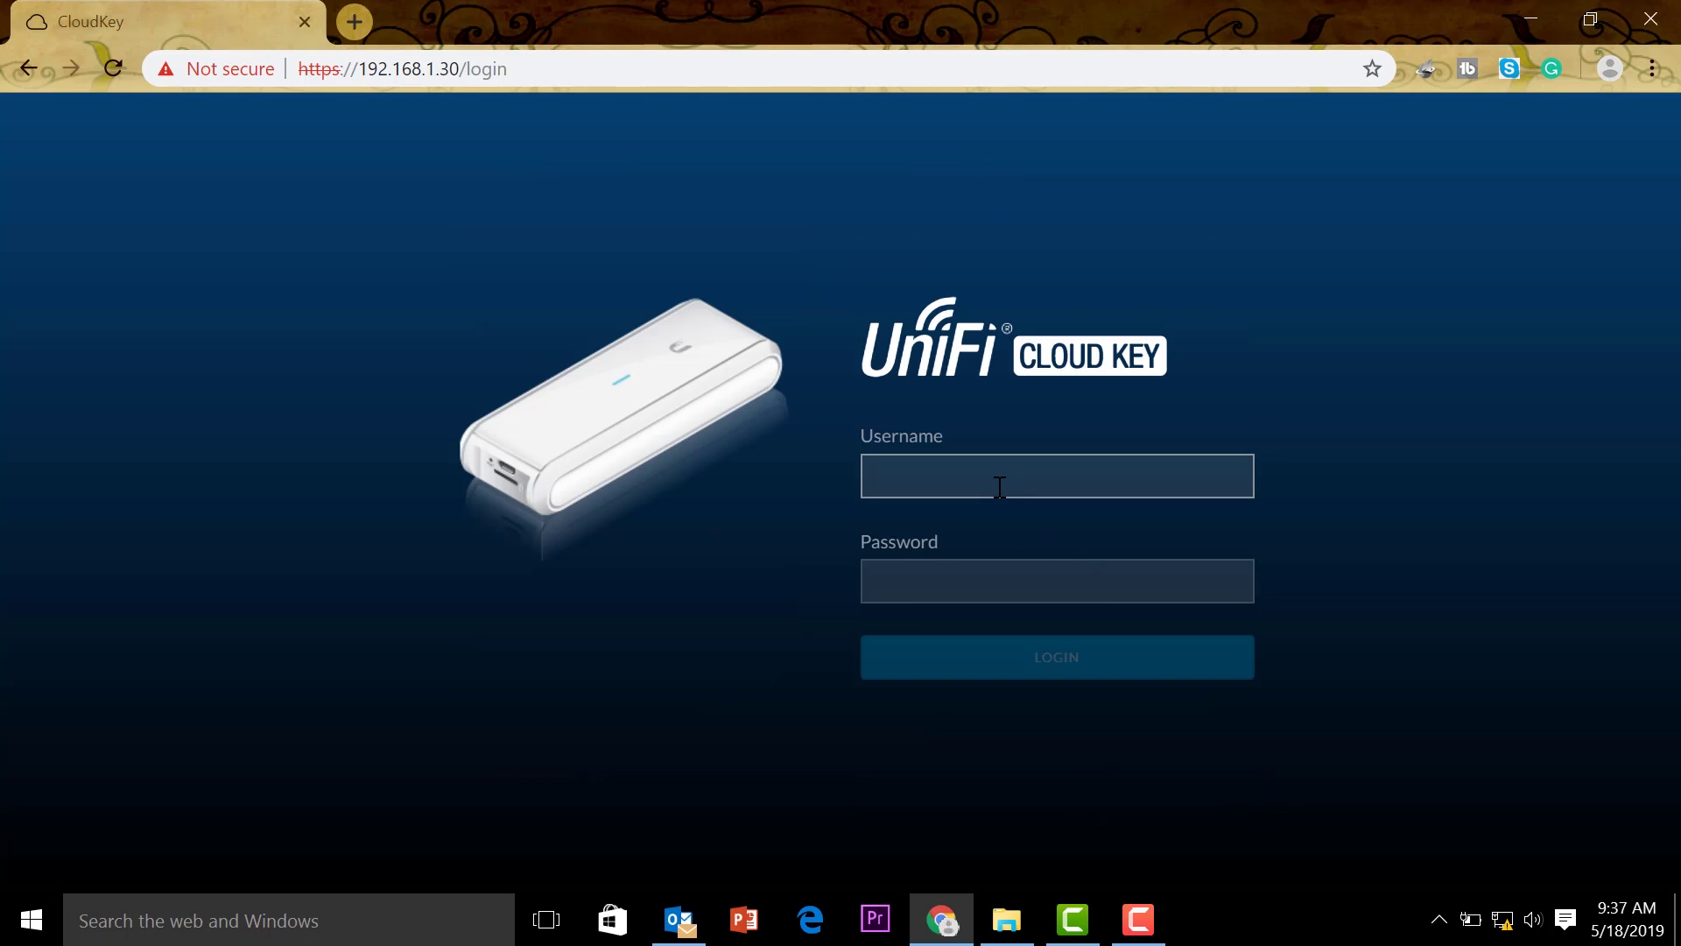
key("Tab")
key("Return")
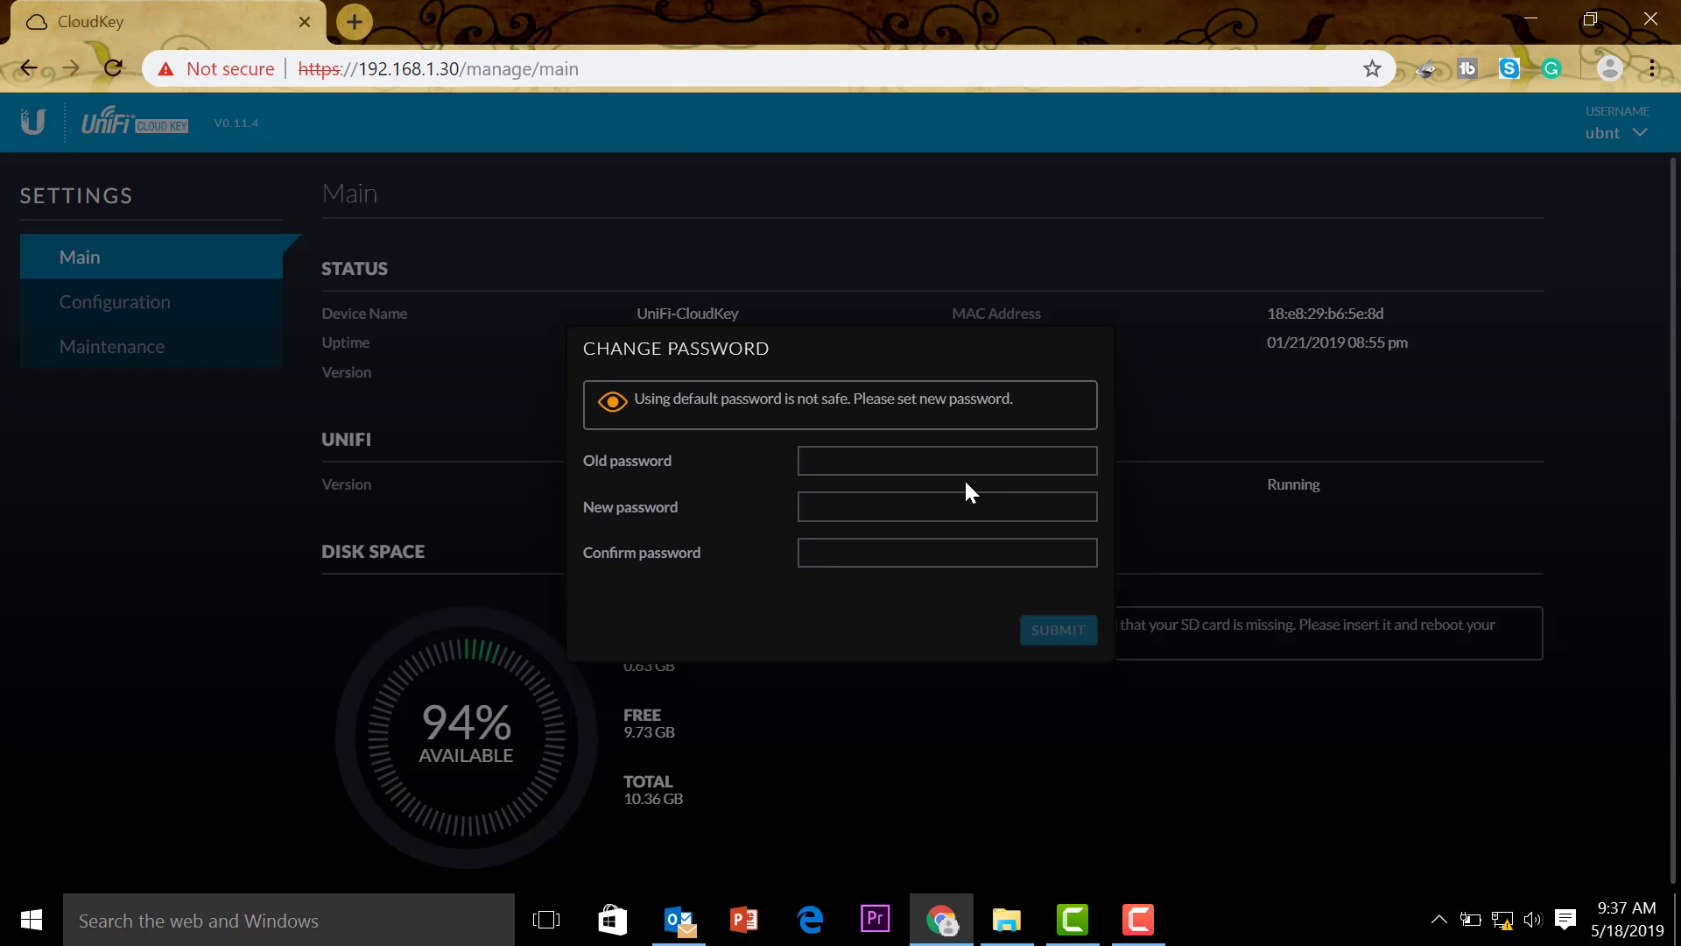
- Enter the old password and a new password twice in Change Password, and submit
left_click(873, 459)
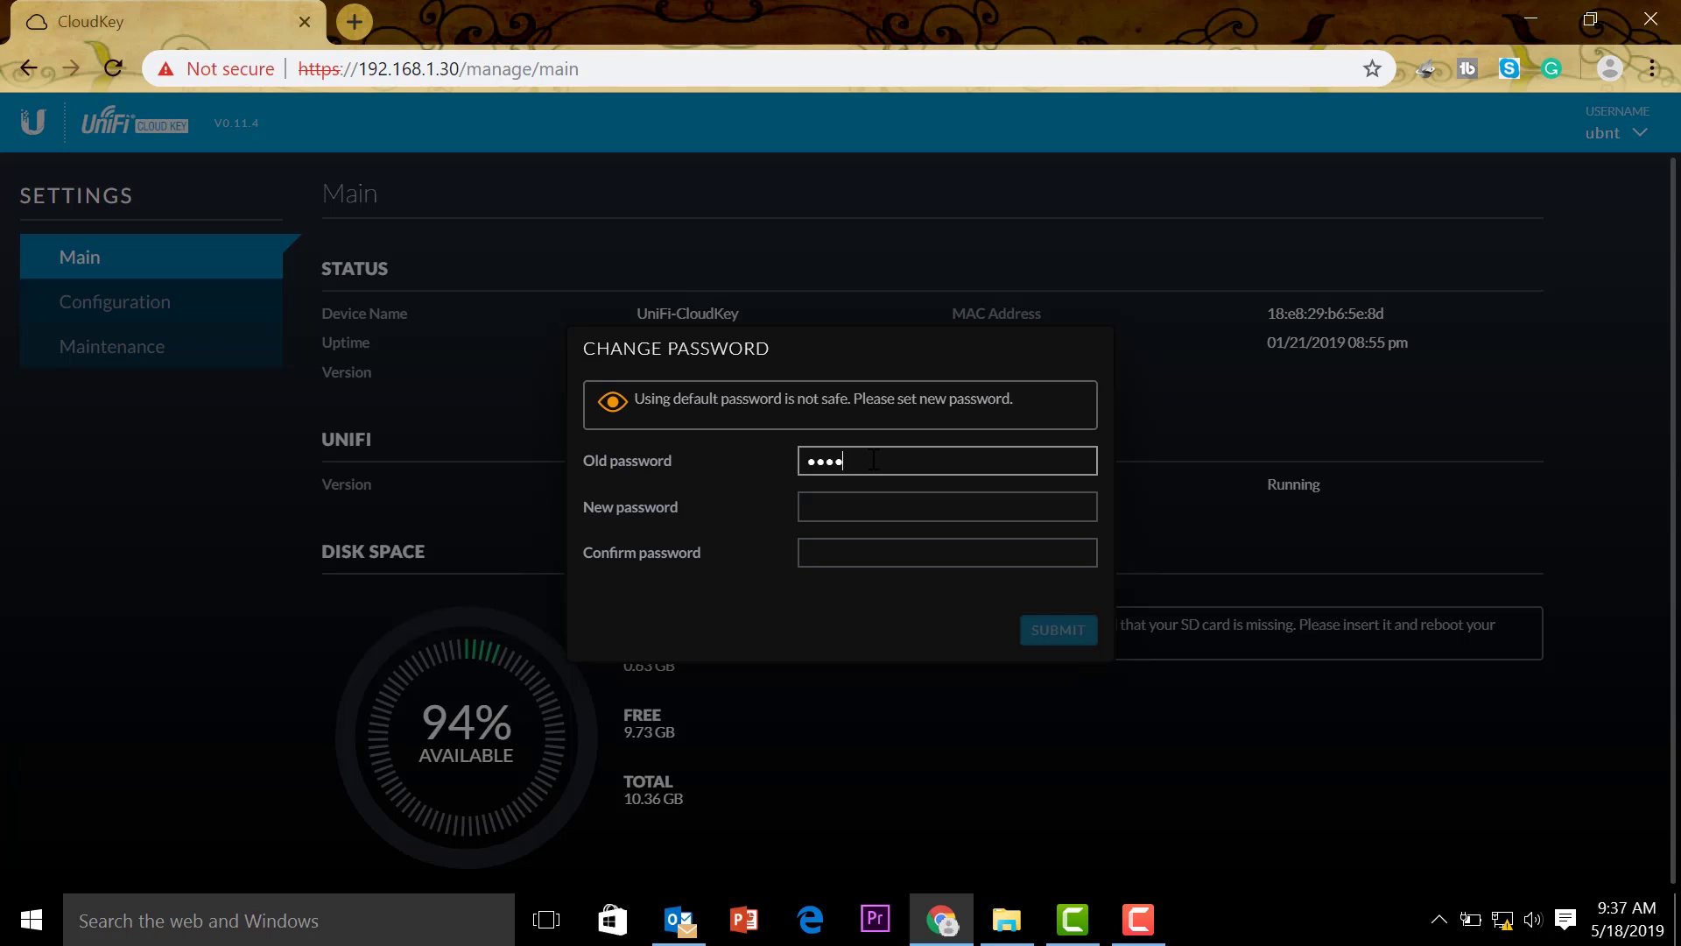
left_click(1017, 507)
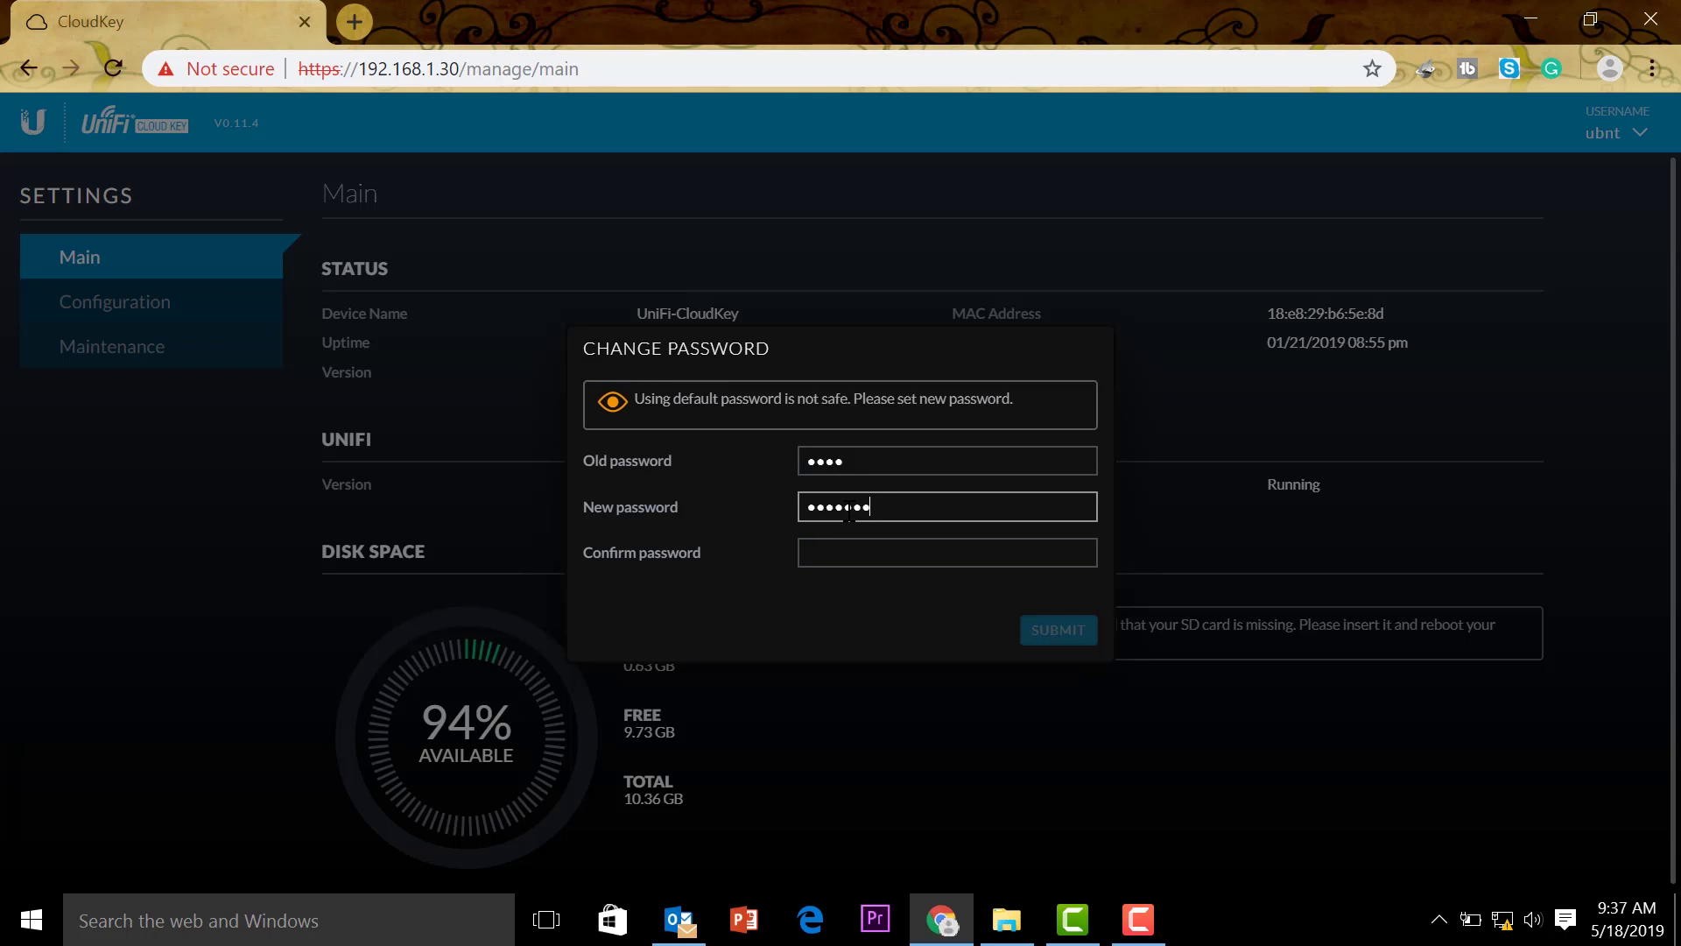
key("Tab")
key("ctrl+v")
left_click(1064, 634)
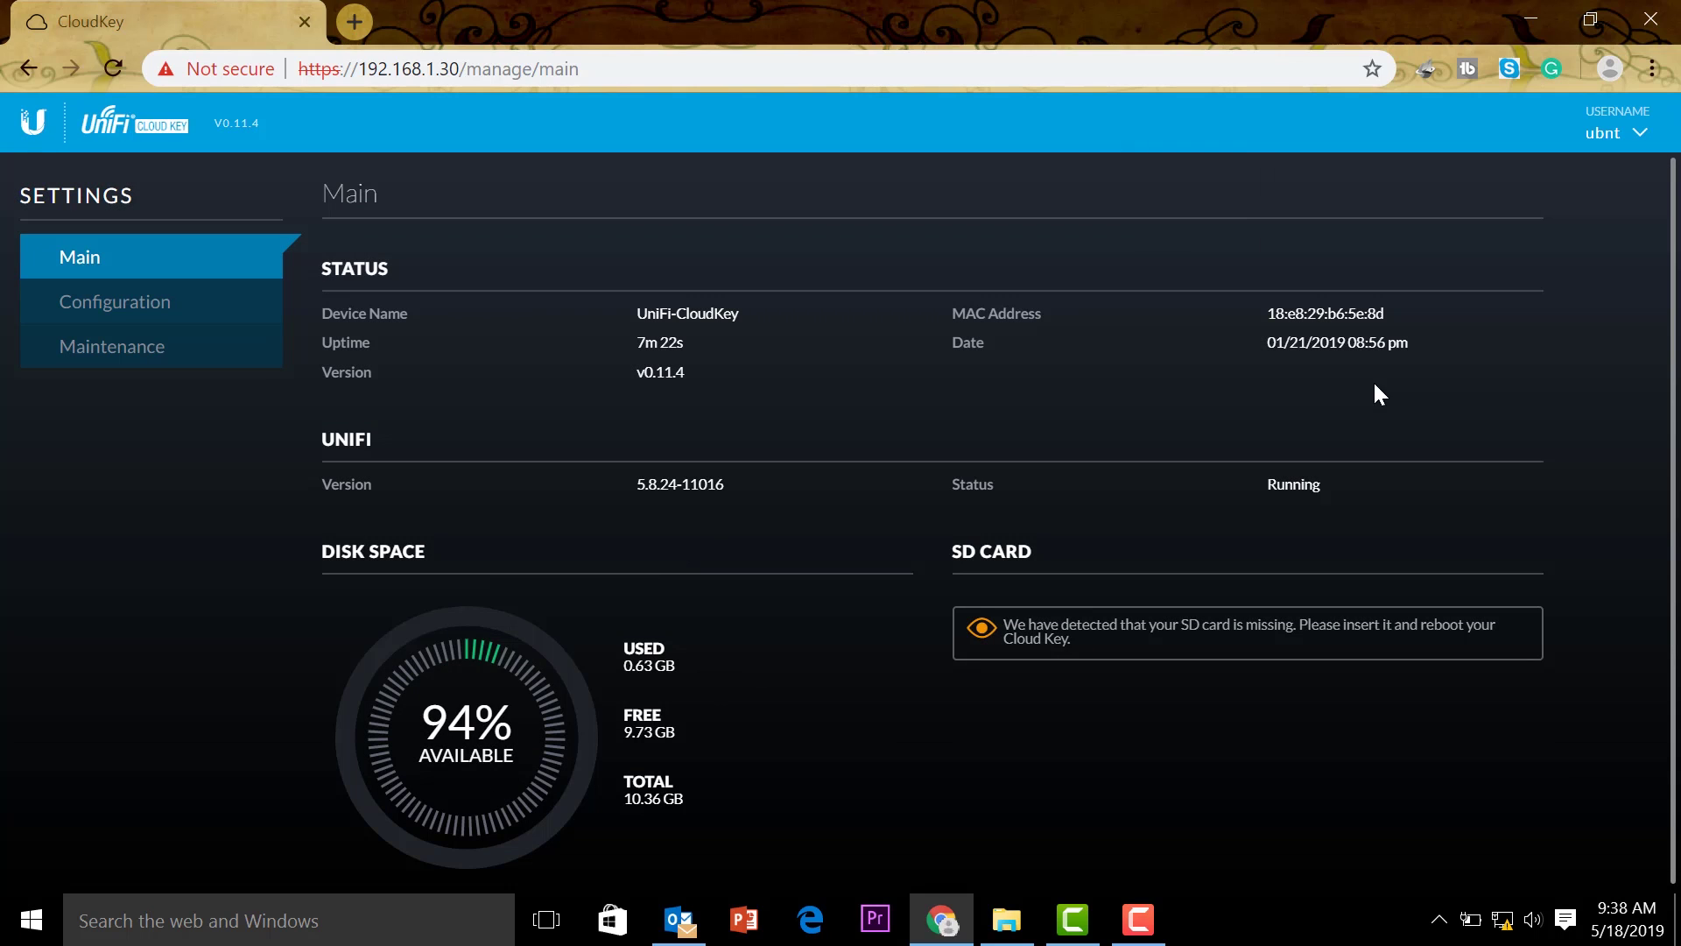
- Rename the device to KCPUniFi-CloudKey and set the (UTC+08:00) Taipei time zone
left_click(172, 303)
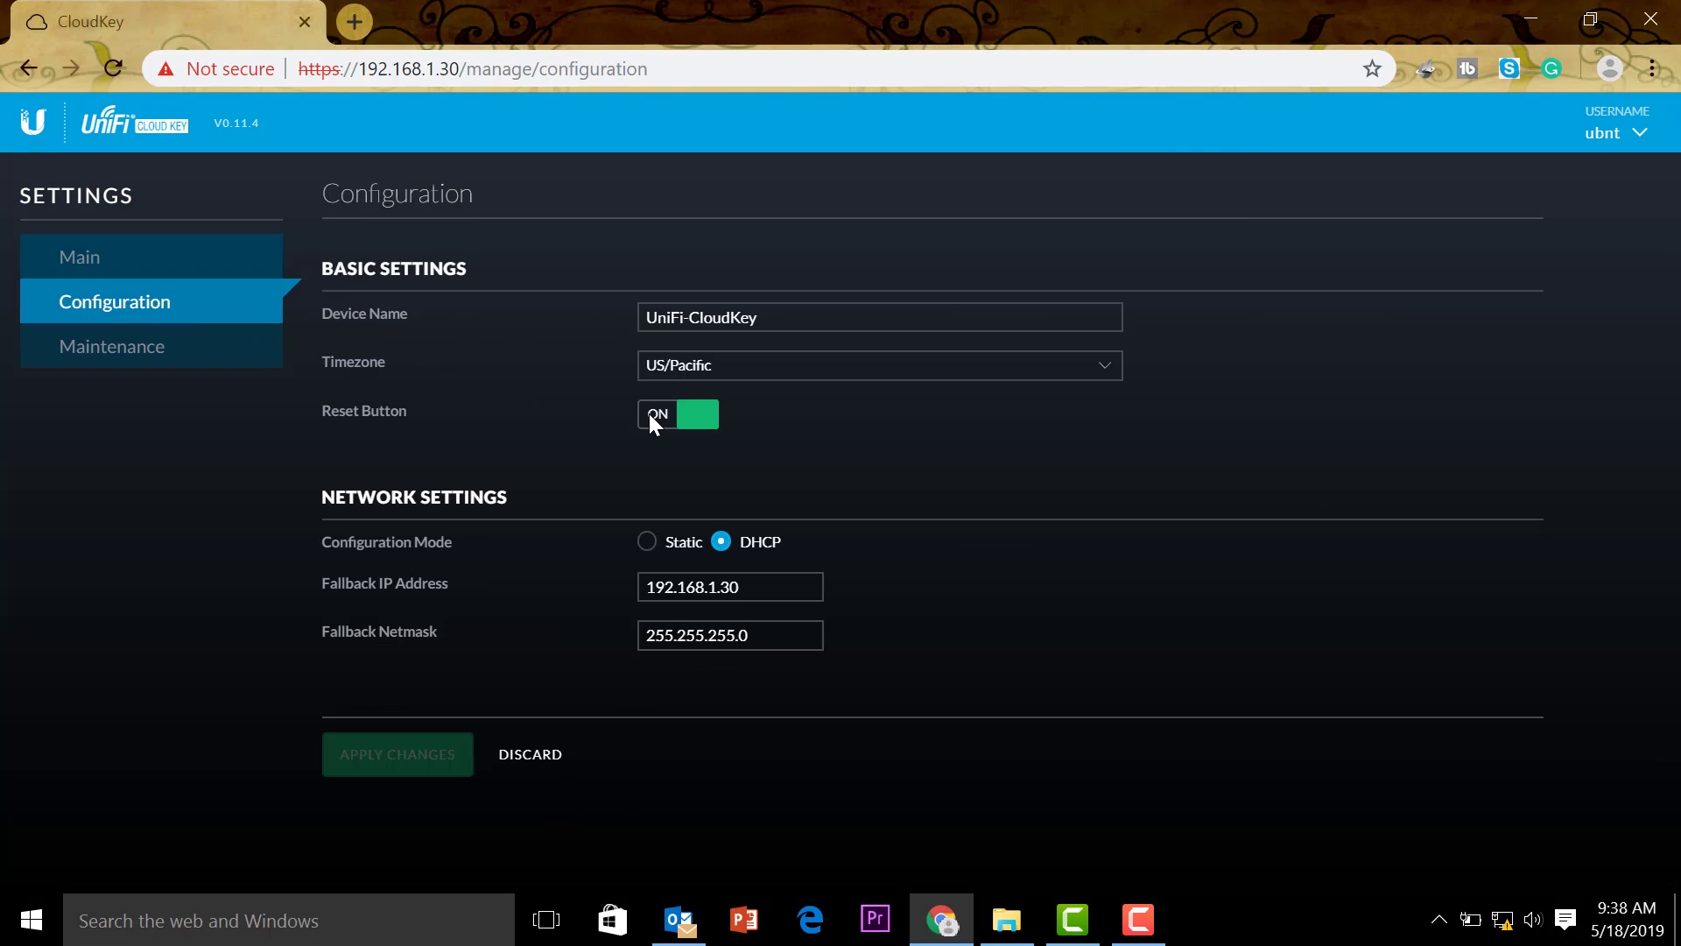
left_click(690, 320)
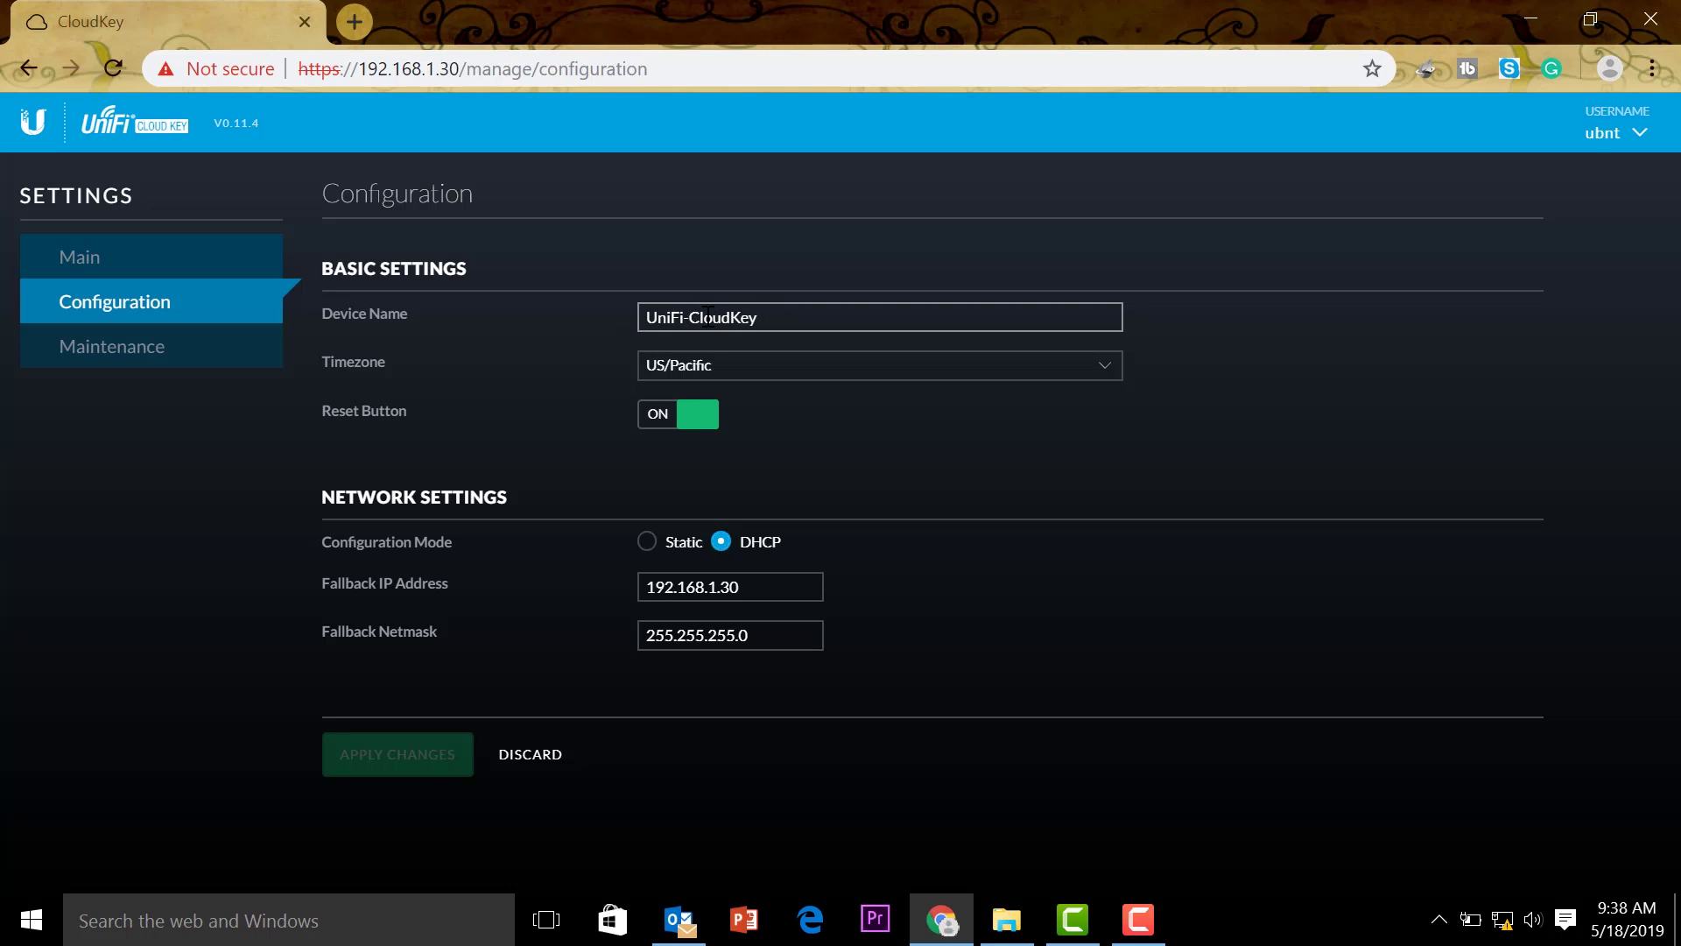
type("KCP")
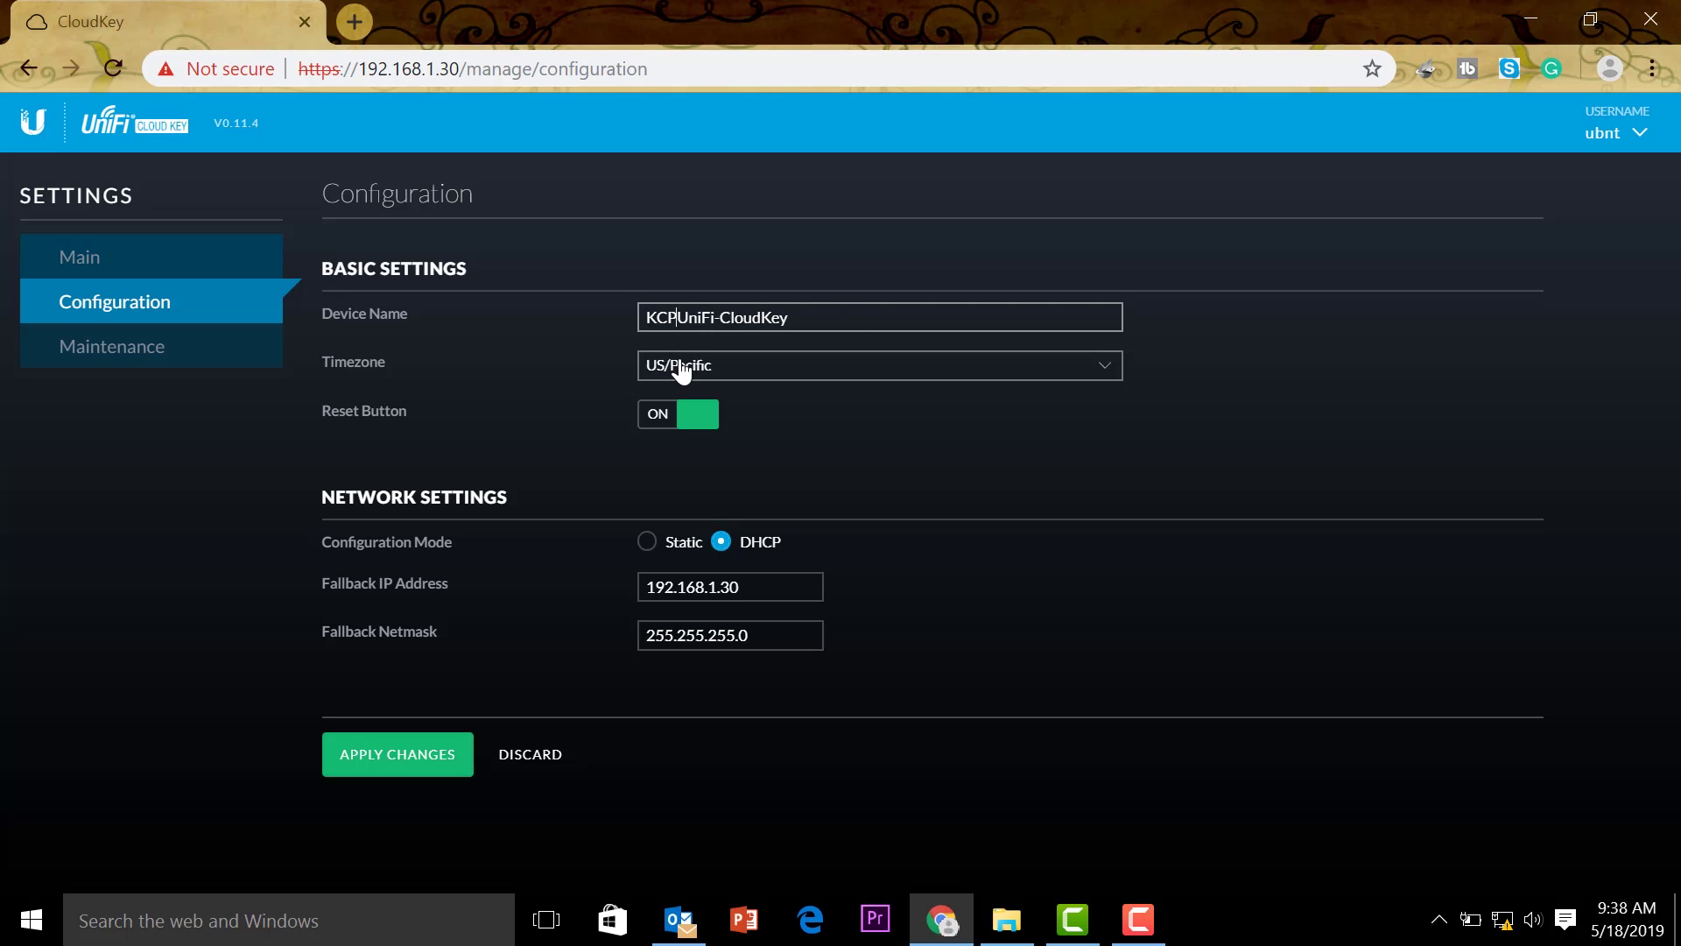
left_click(680, 364)
left_click(758, 574)
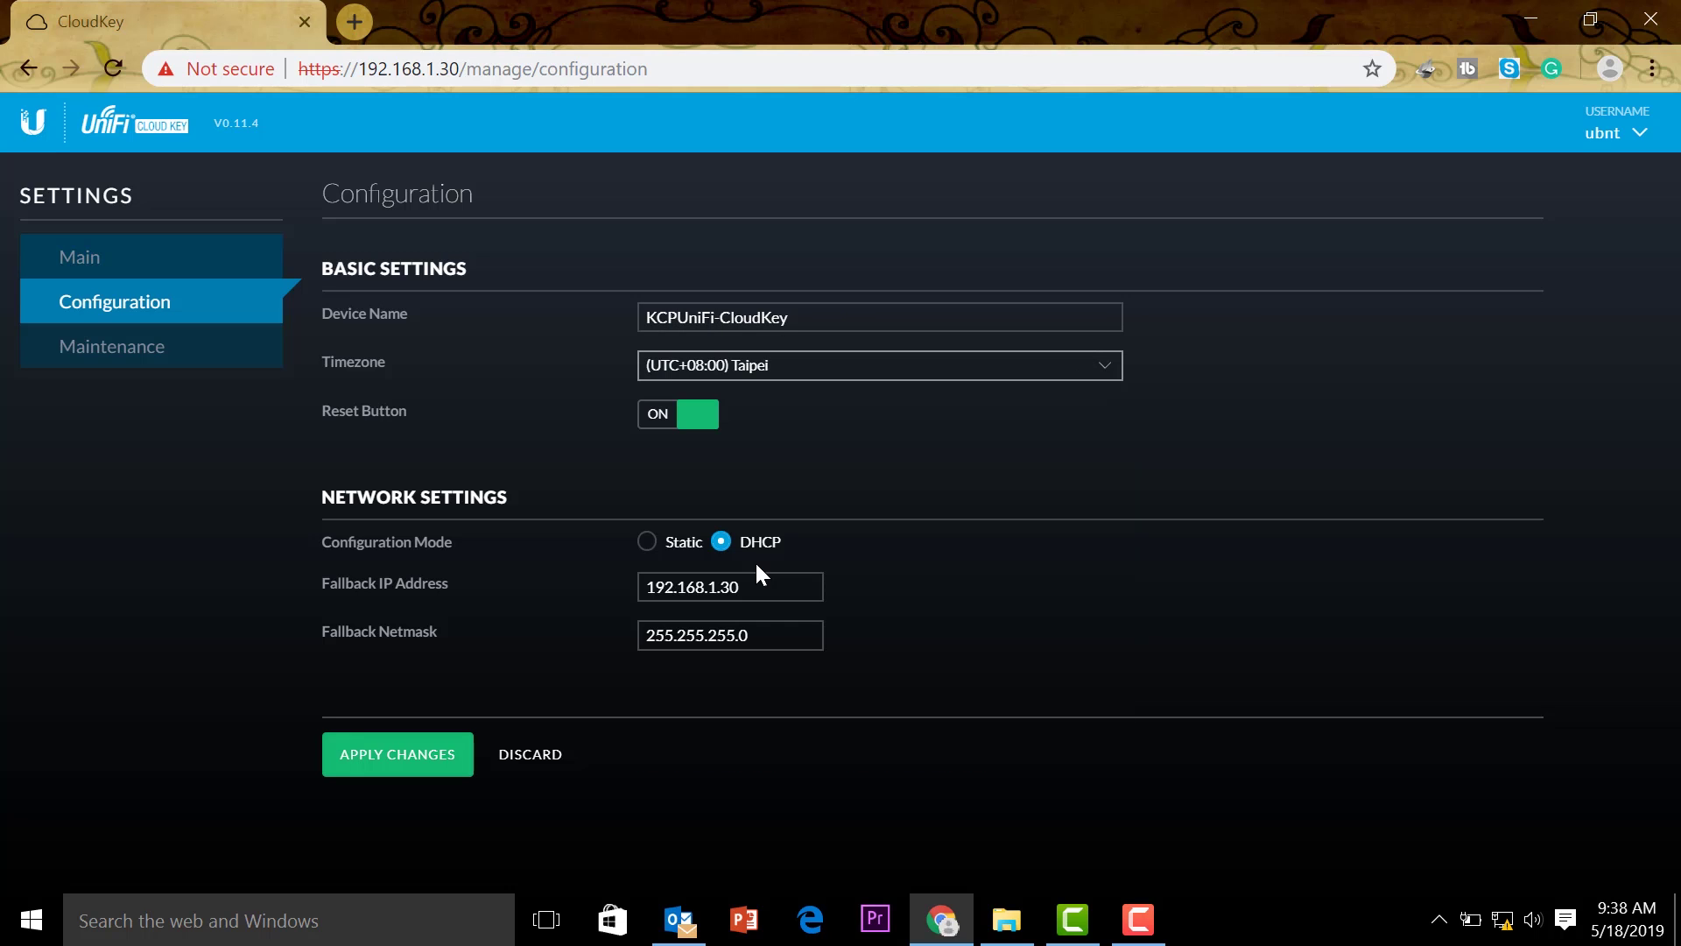
- Switch to a static IP of 172.22.0.20 with netmask 255.255.254.0
left_click(646, 542)
left_click_drag(744, 586, 616, 599)
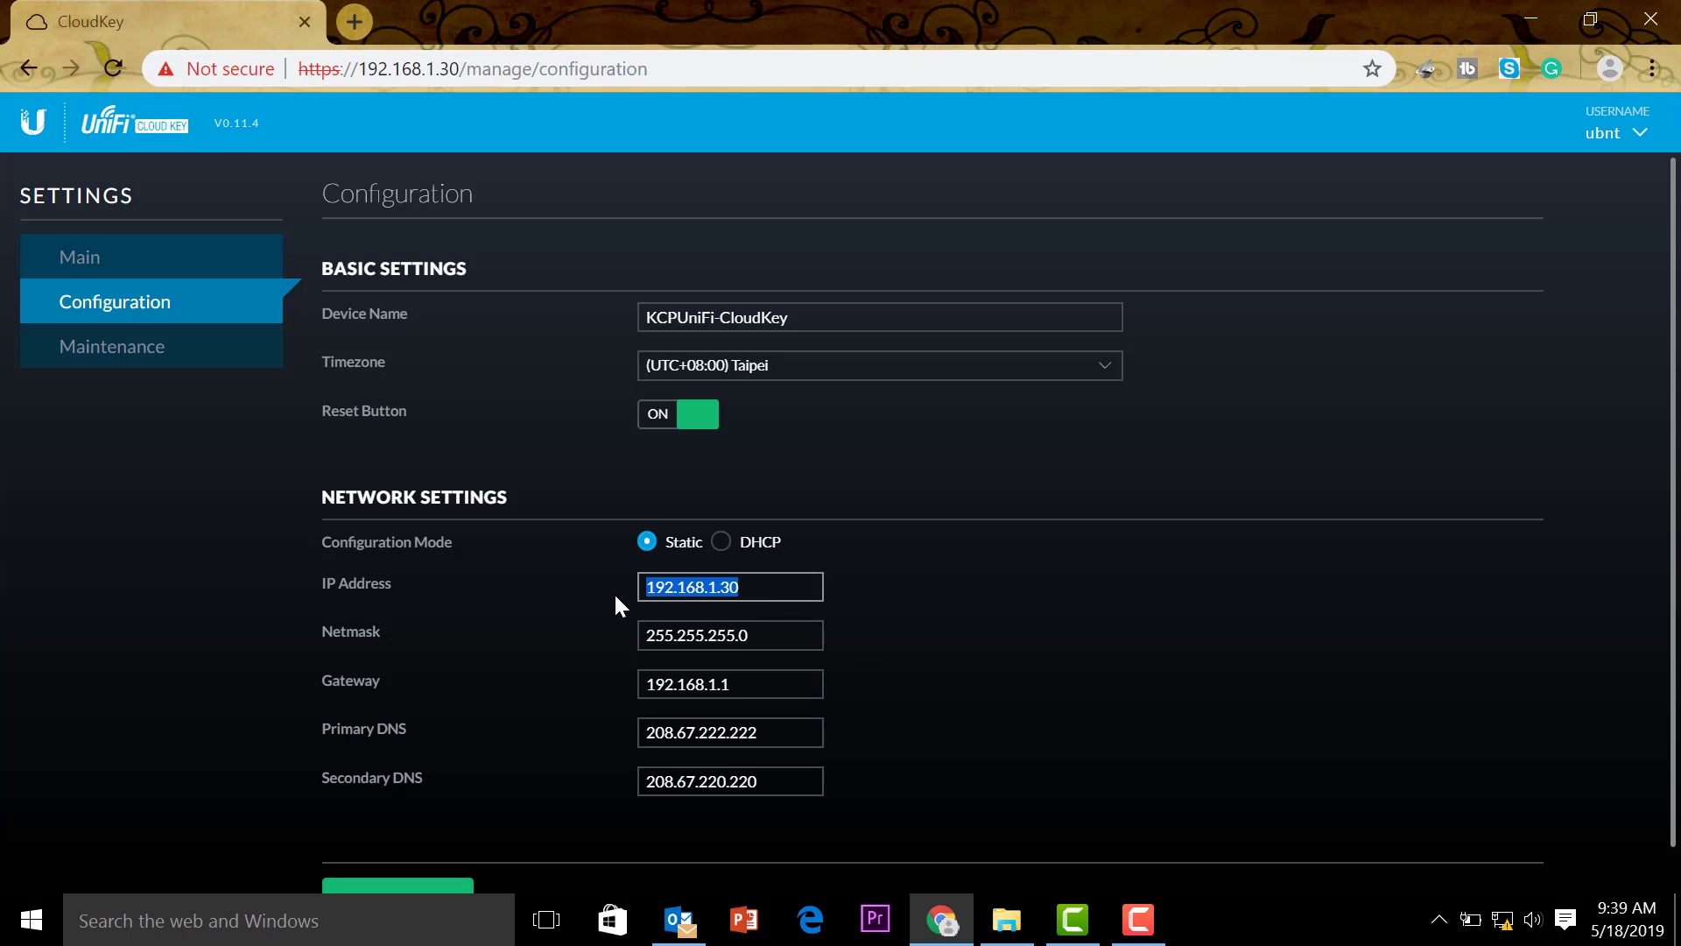
key("BackSpace")
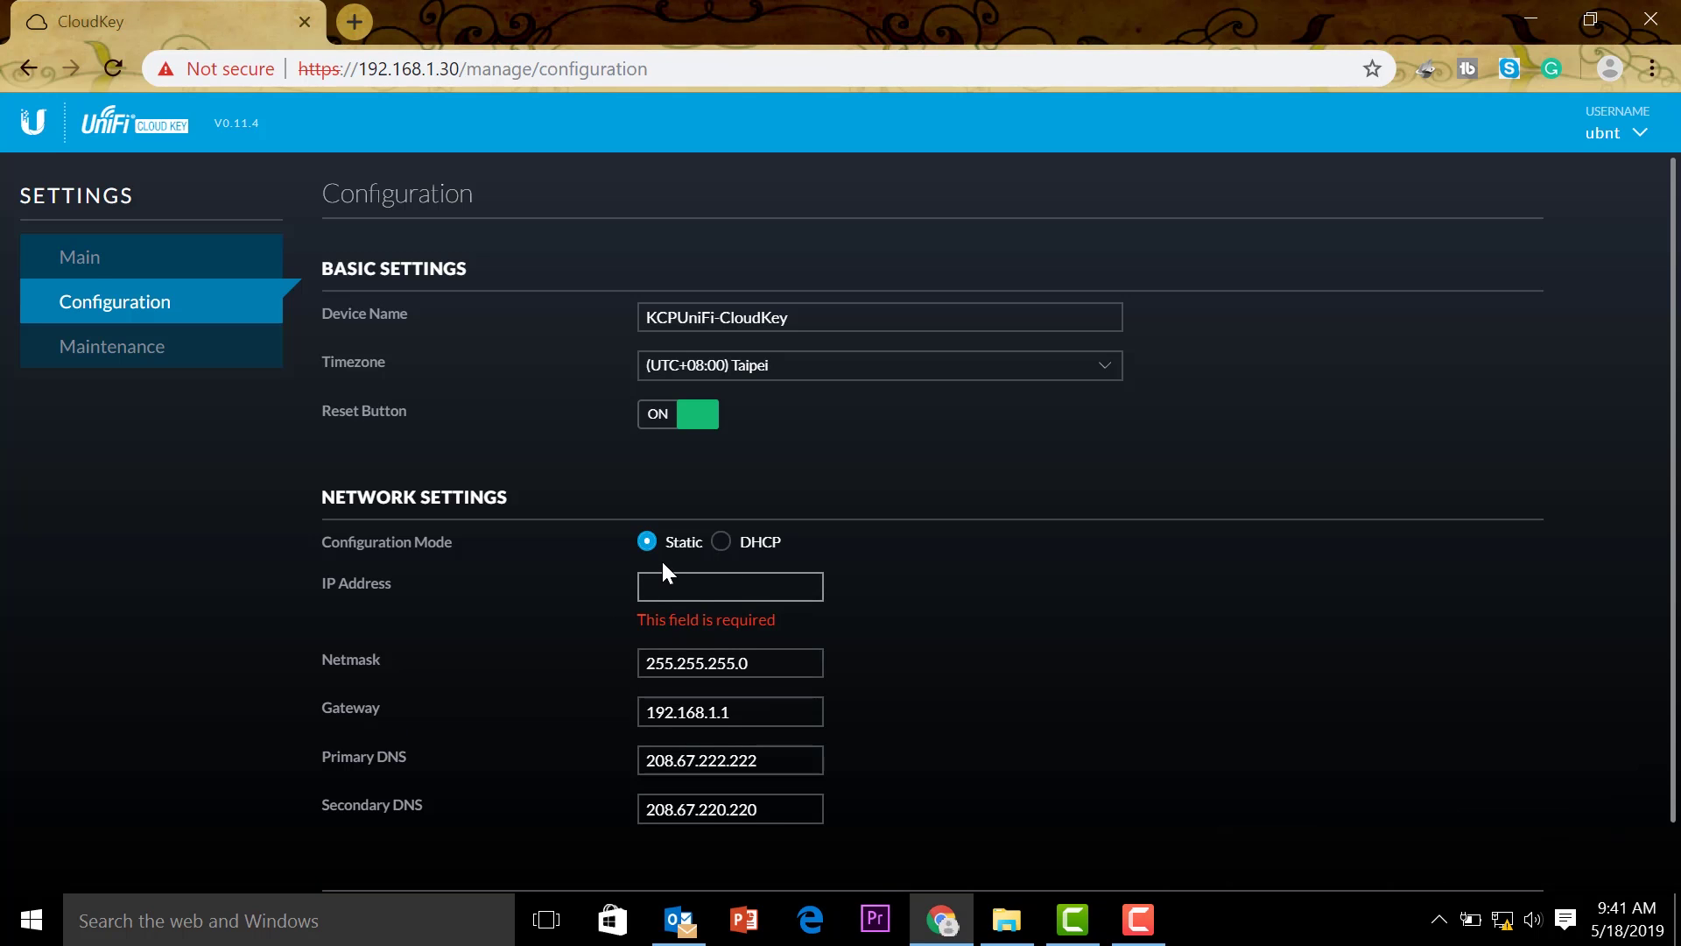
type("172.22.0.20")
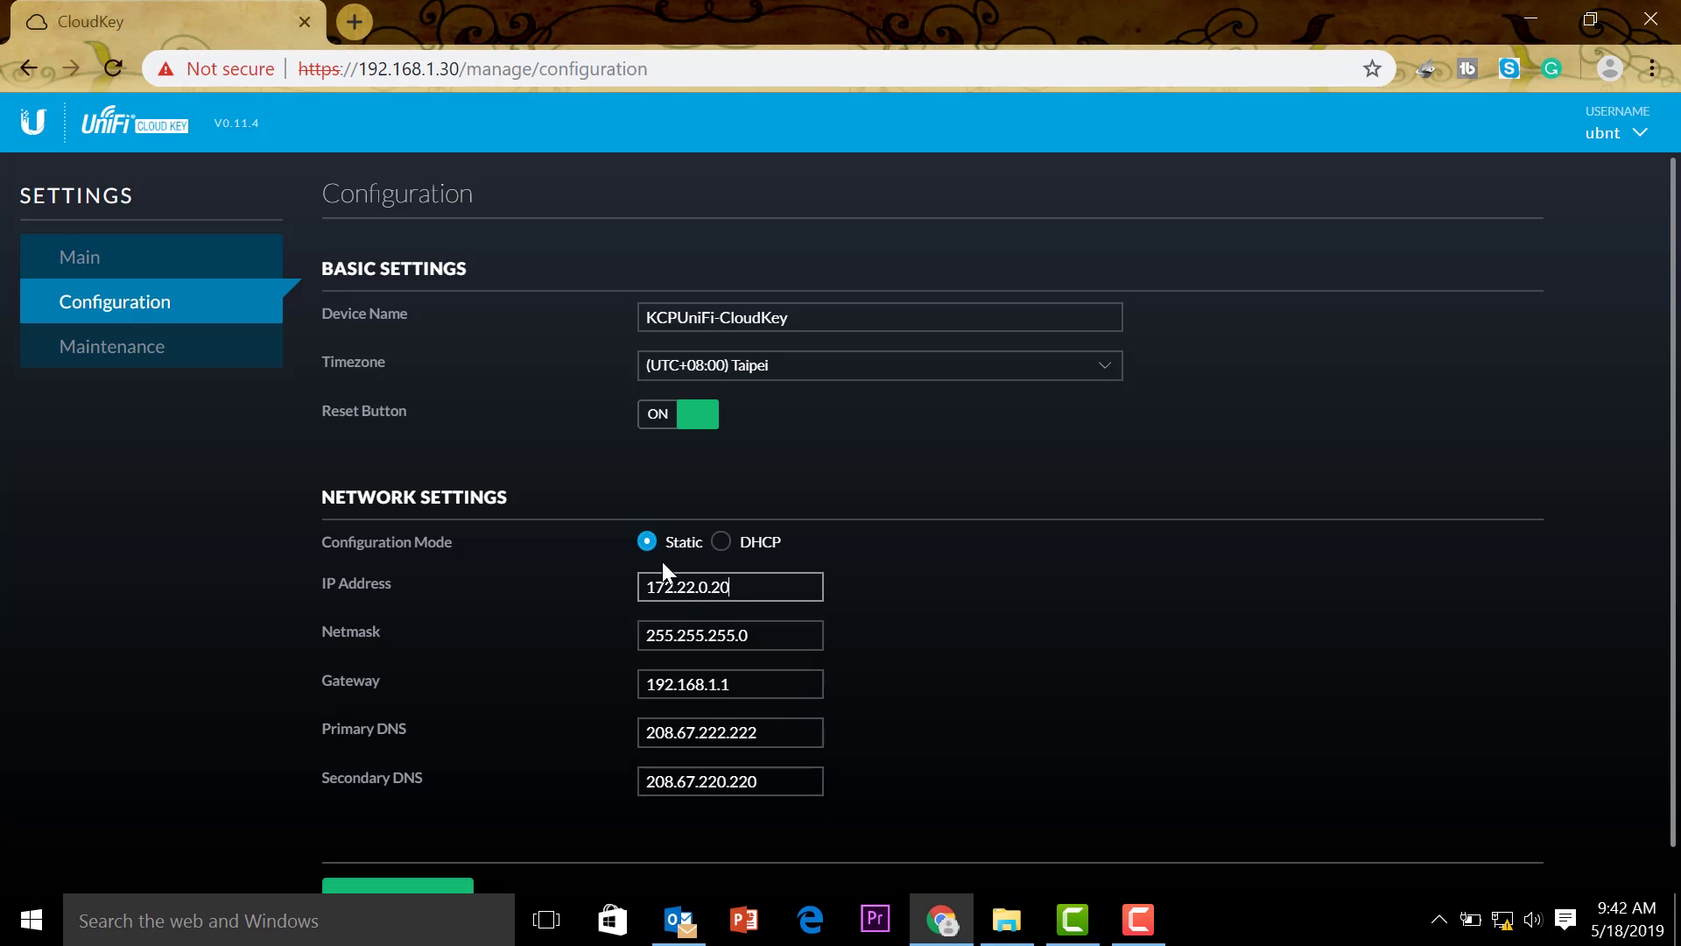
left_click(736, 635)
key("BackSpace")
type("4")
- Set gateway and primary DNS to 172.22.0.10, secondary DNS 8.8.8.8, and apply
key("Tab")
type("172")
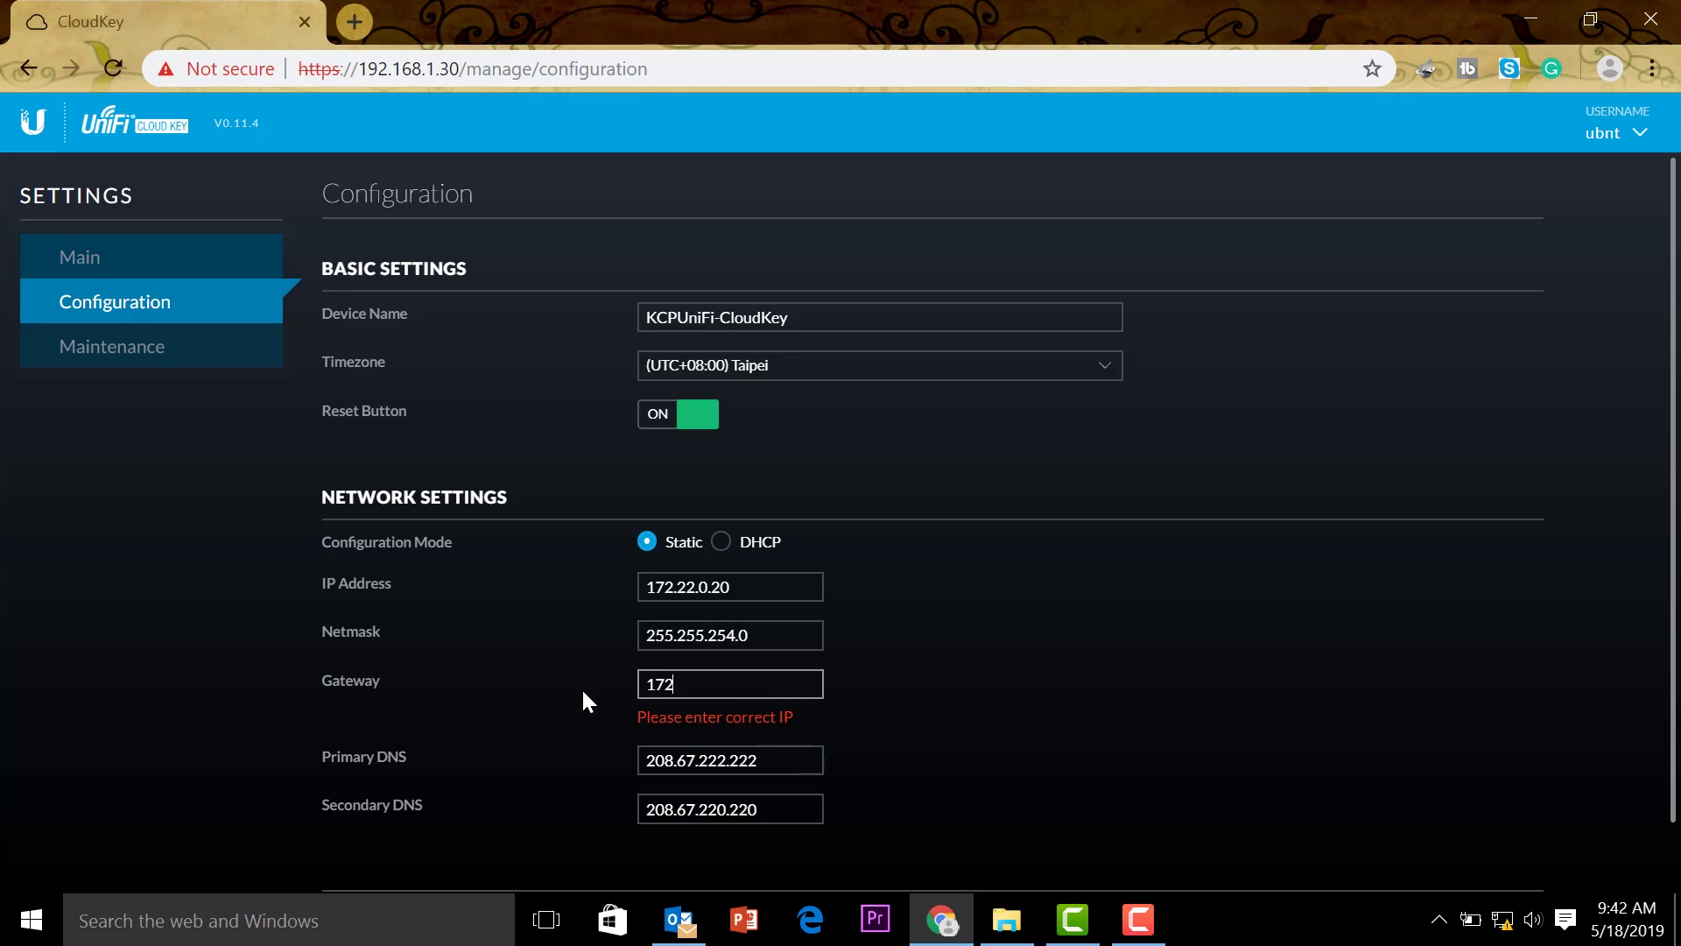
type(".22.0.10")
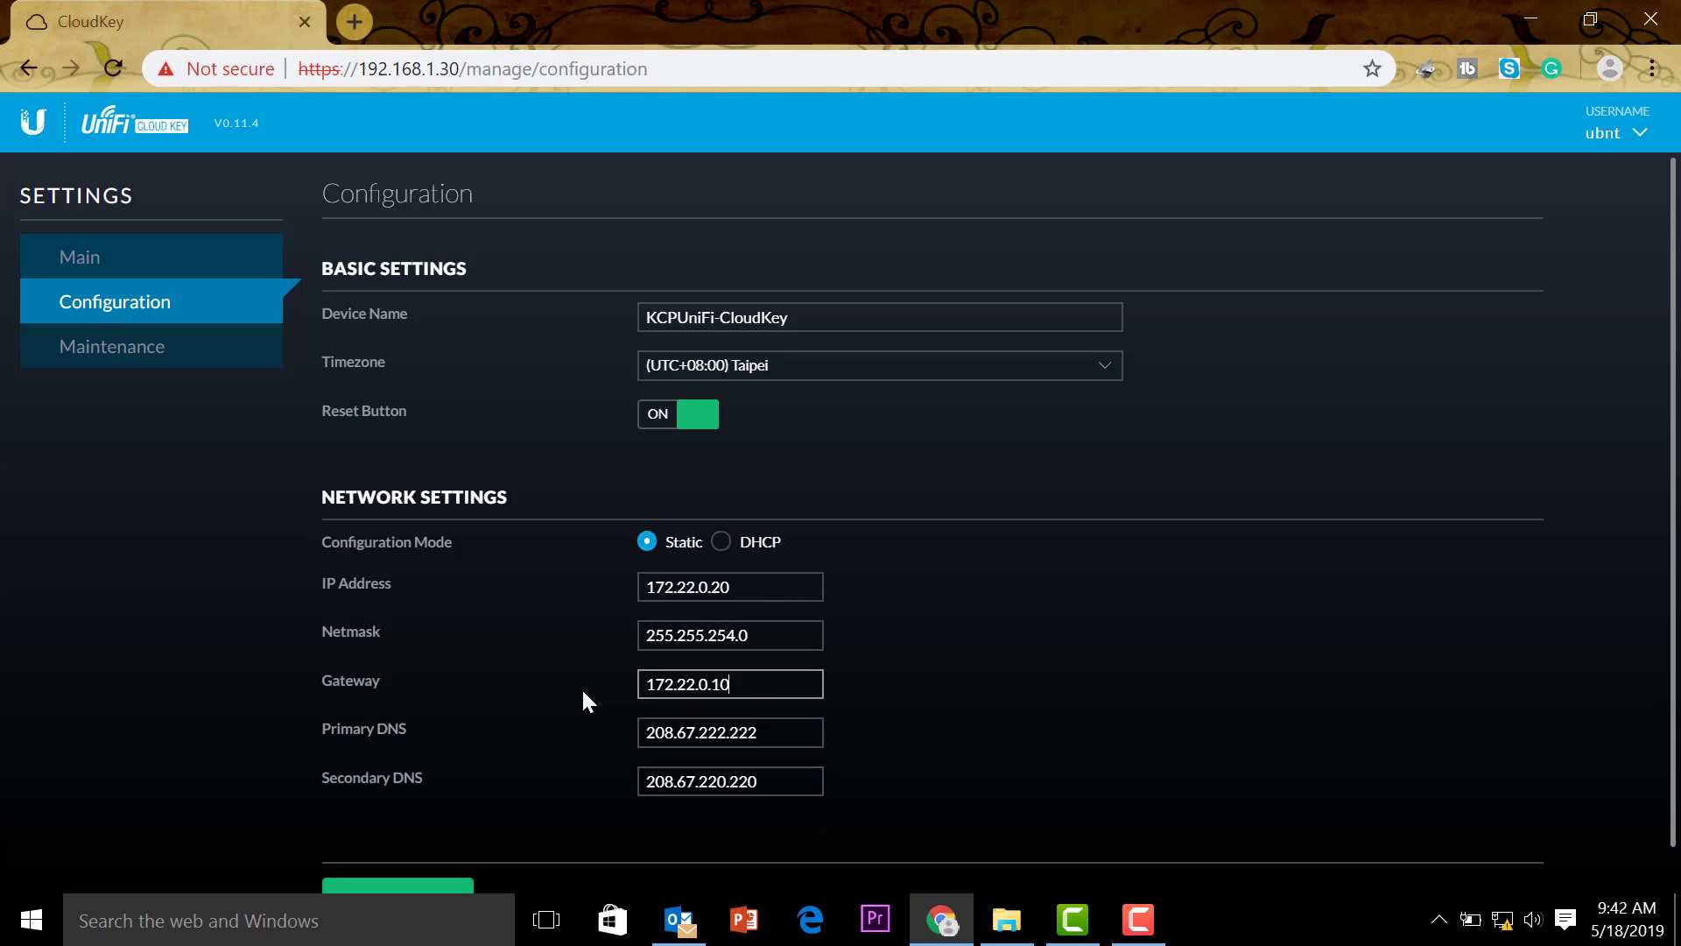
key("Tab")
type("172.22.0.10")
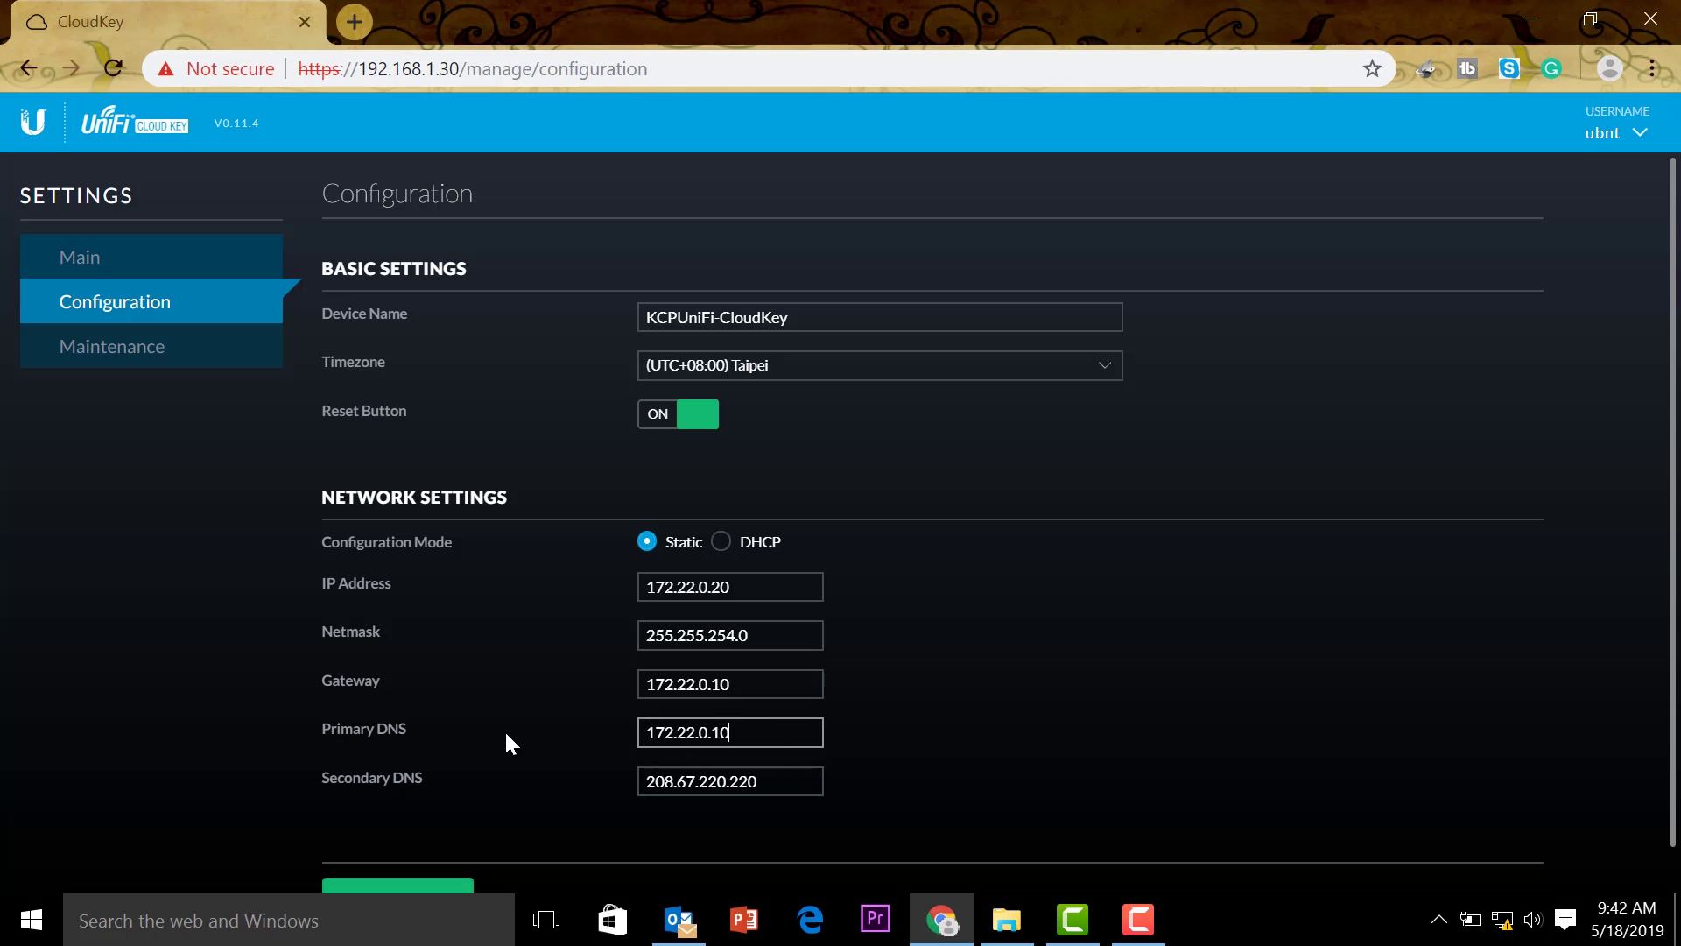
key("Tab")
type("8.8.8.8")
left_click(1495, 440)
scroll(1646, 522, "down", 1)
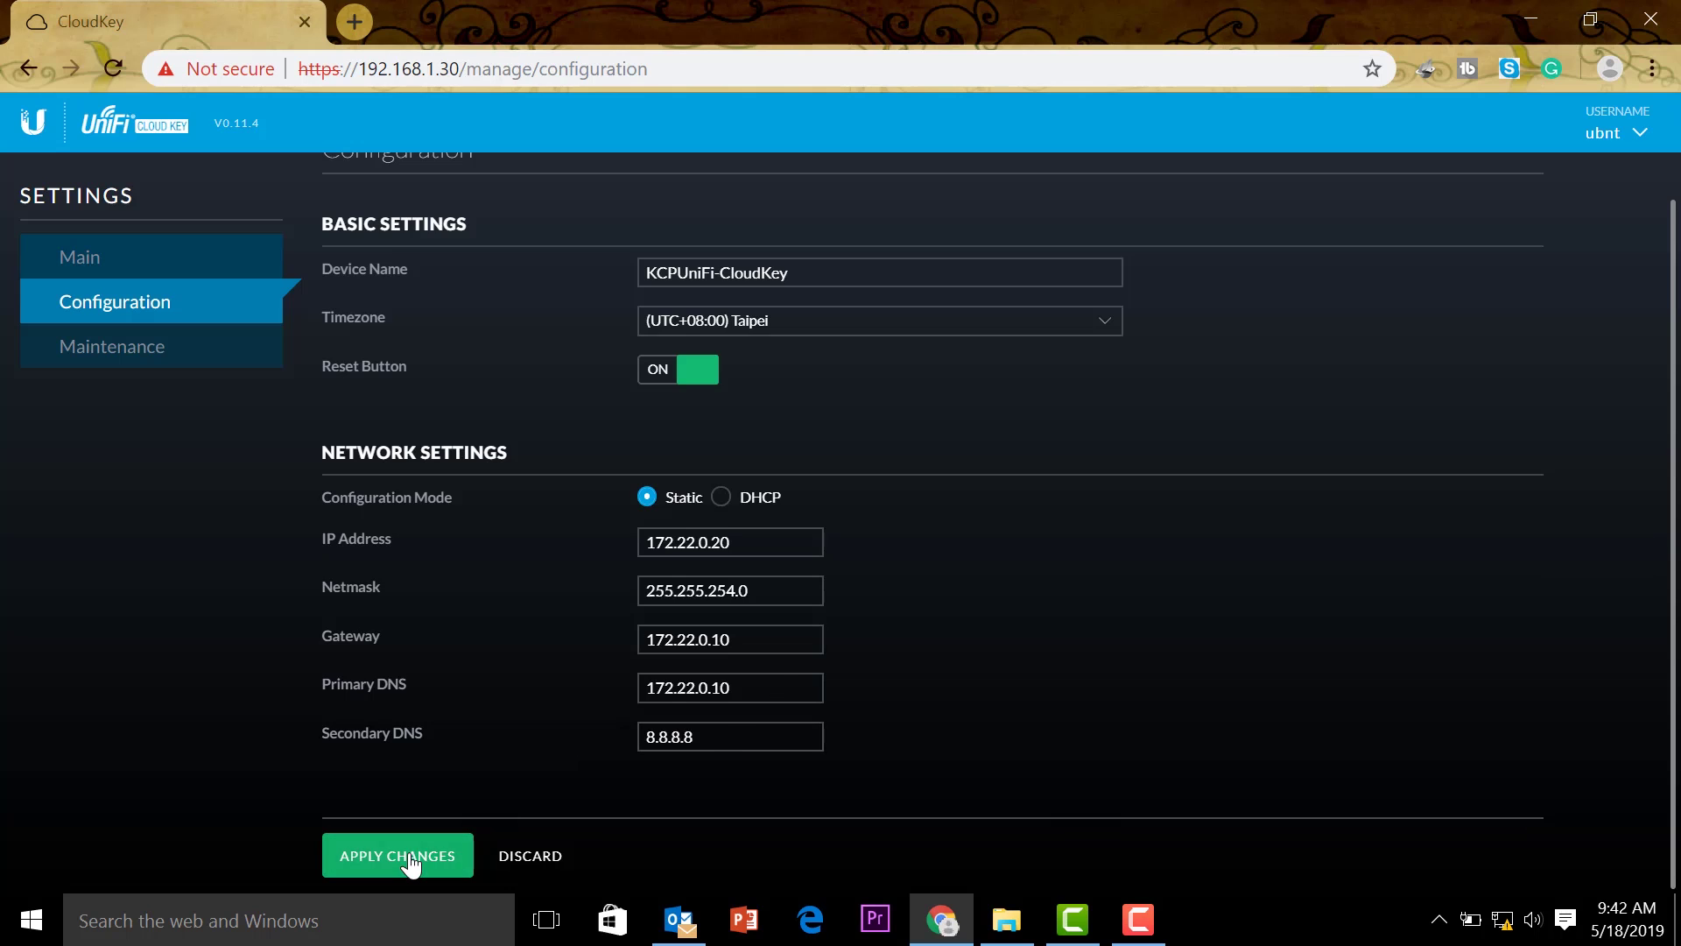
left_click(429, 845)
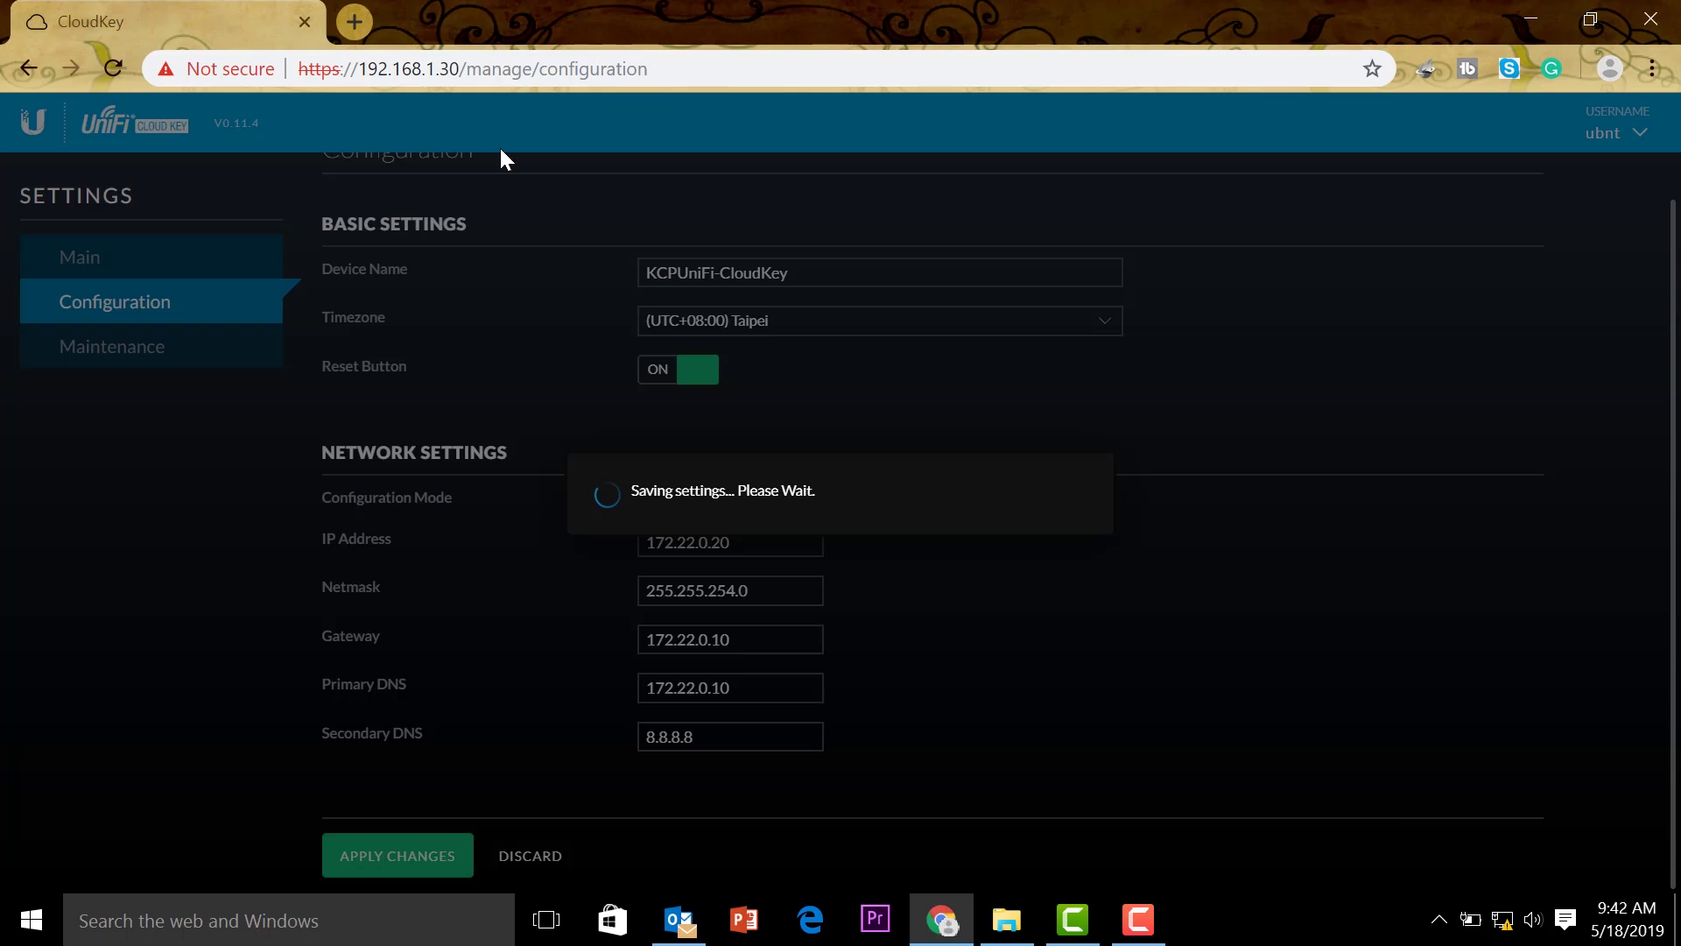
- Open Network and Sharing Center and bring up the Ethernet 4 adapter properties
right_click(1501, 926)
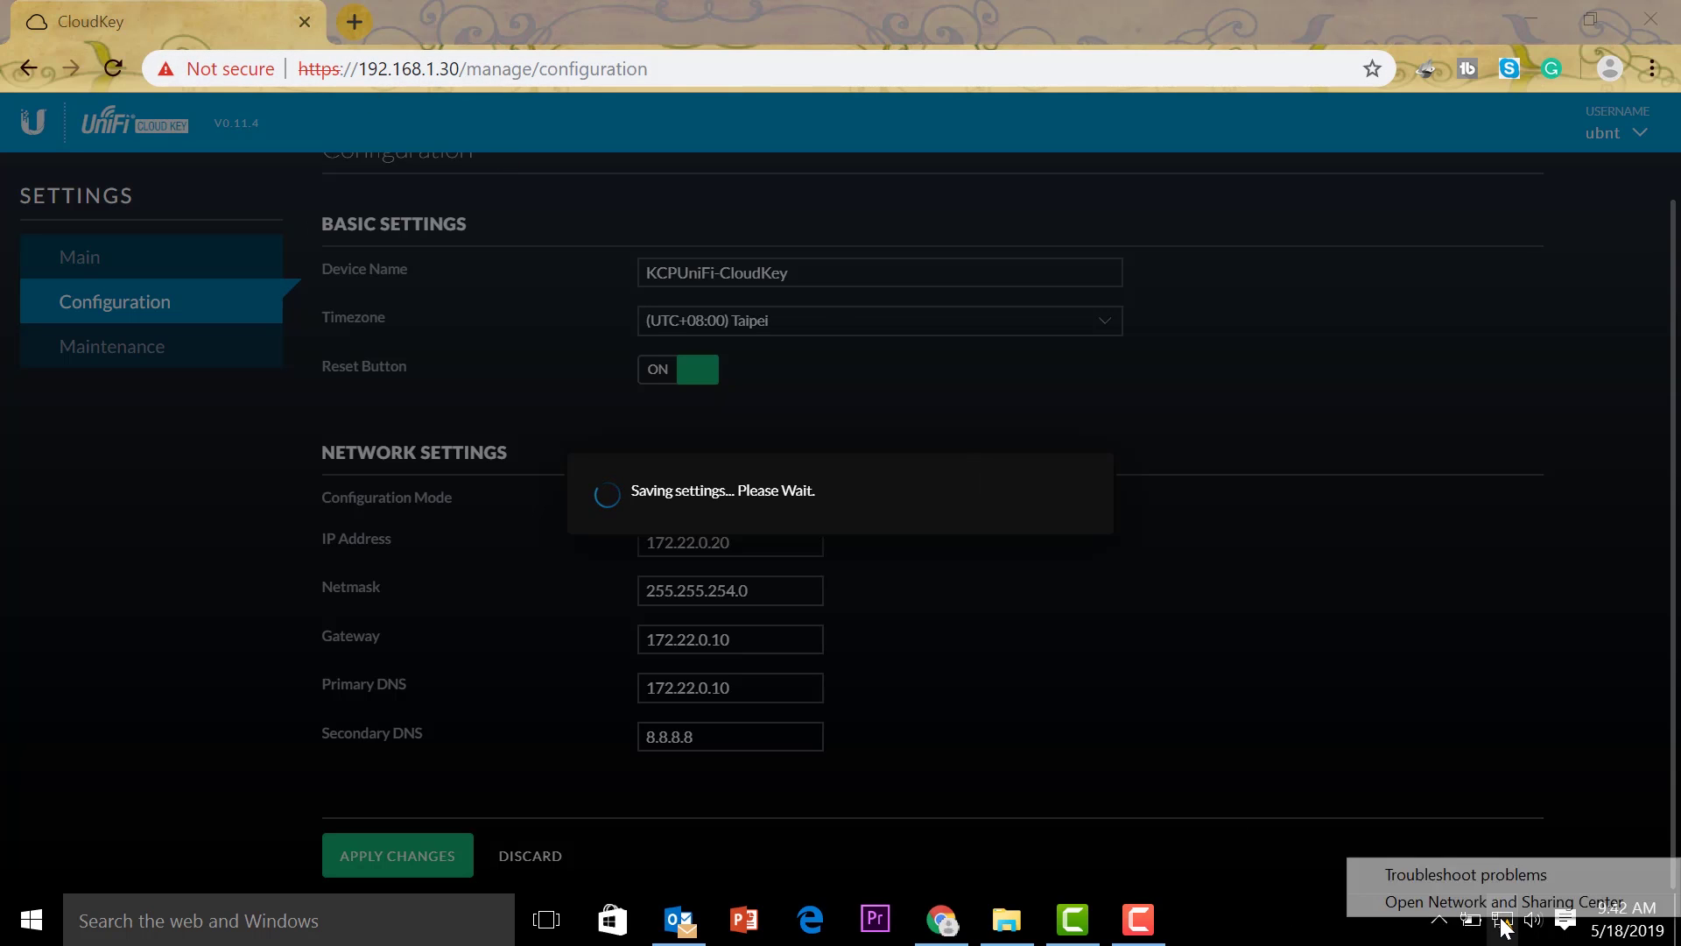
left_click(1458, 902)
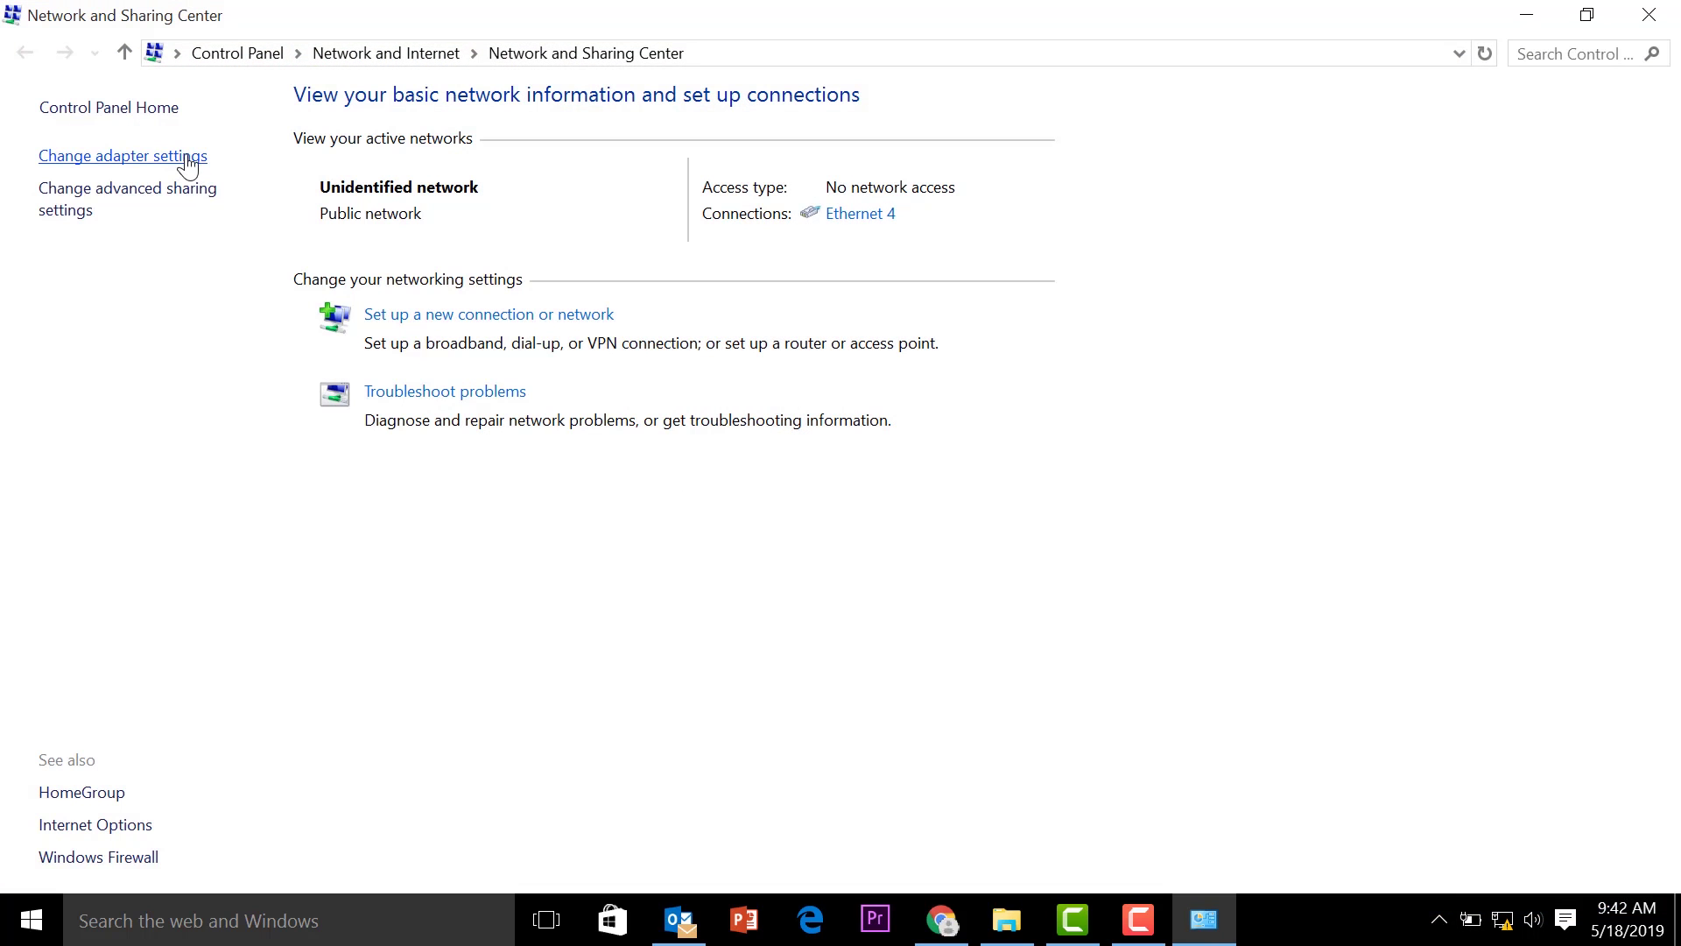
left_click(186, 159)
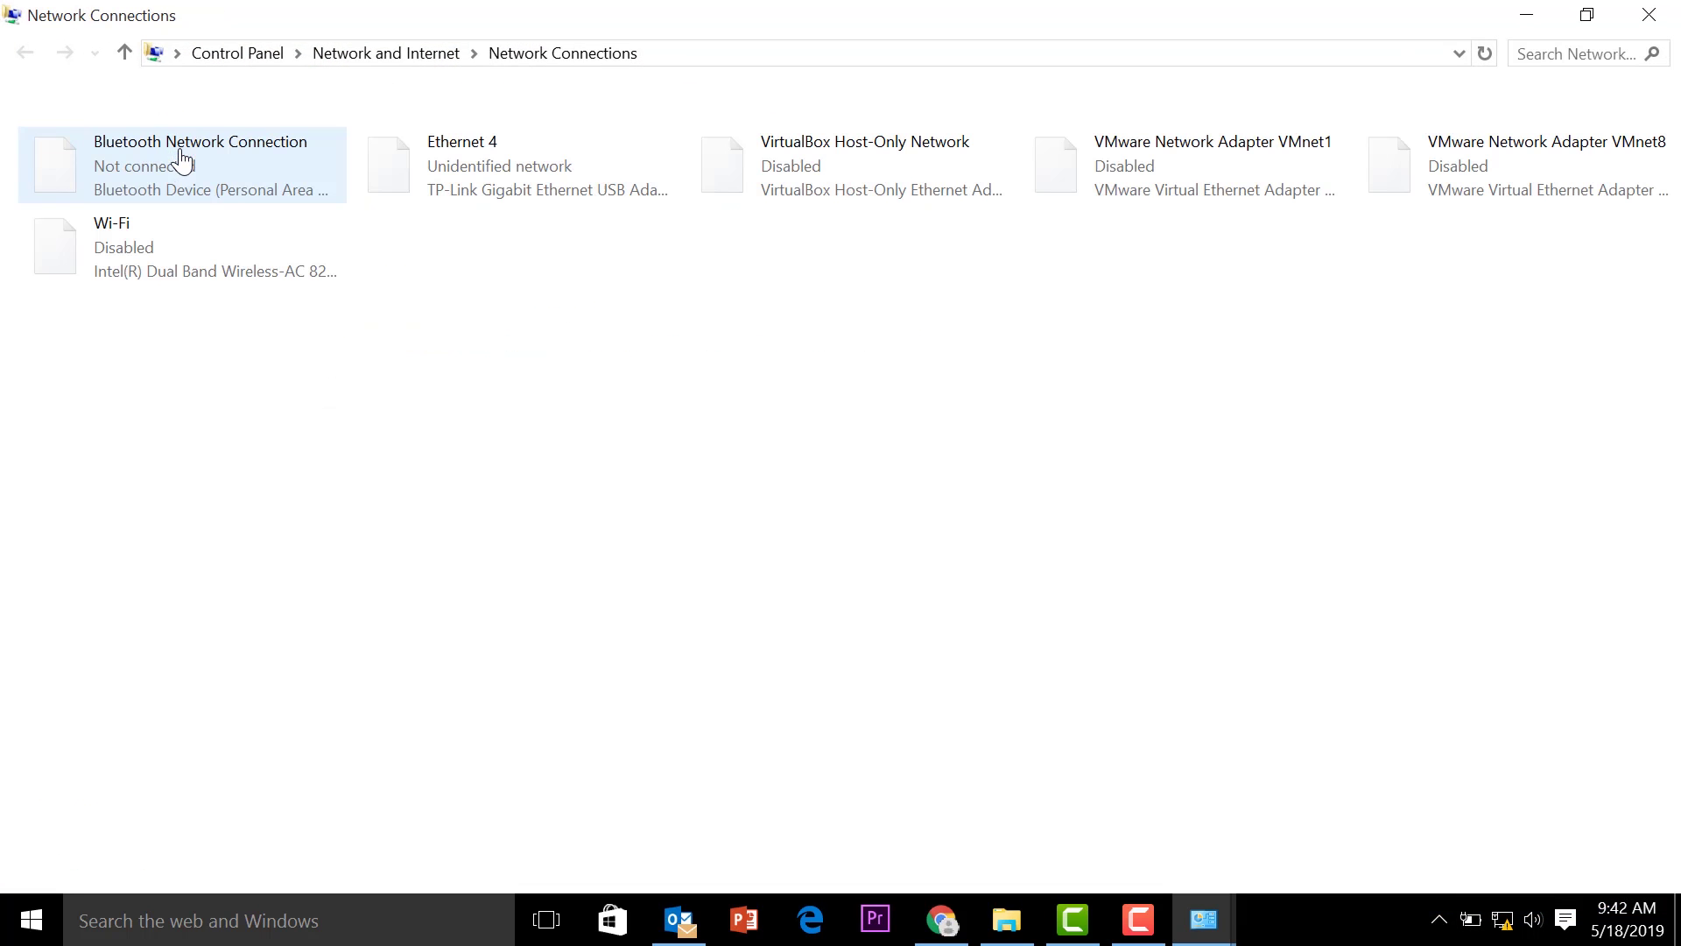
left_click(1649, 15)
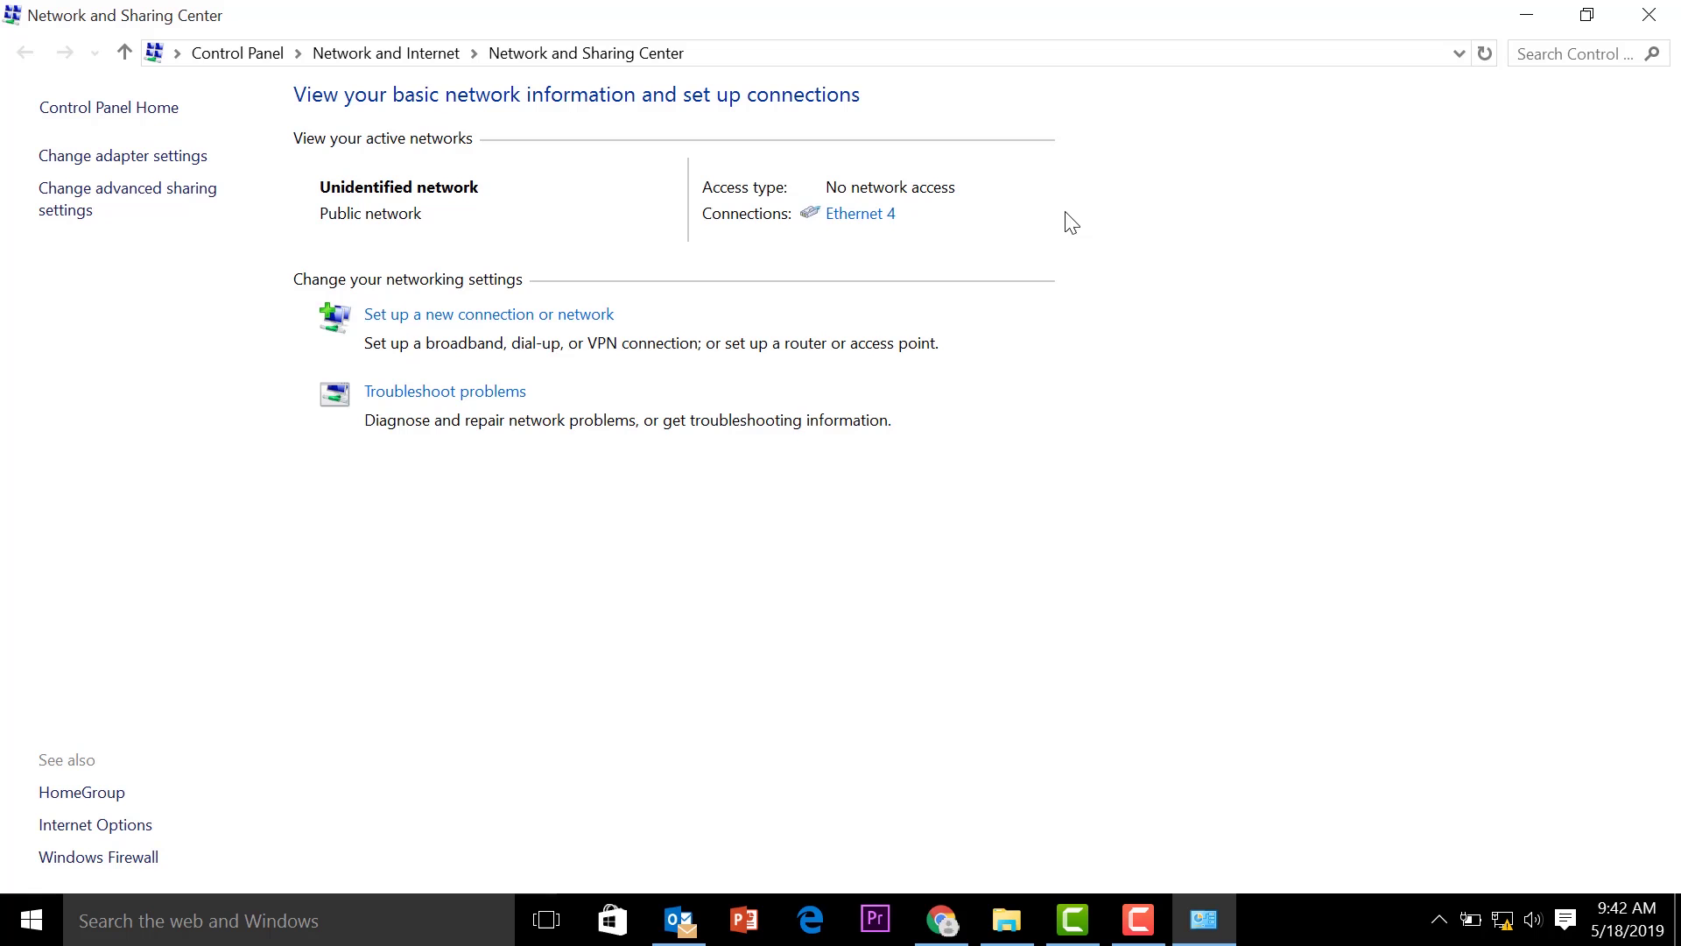
left_click(861, 216)
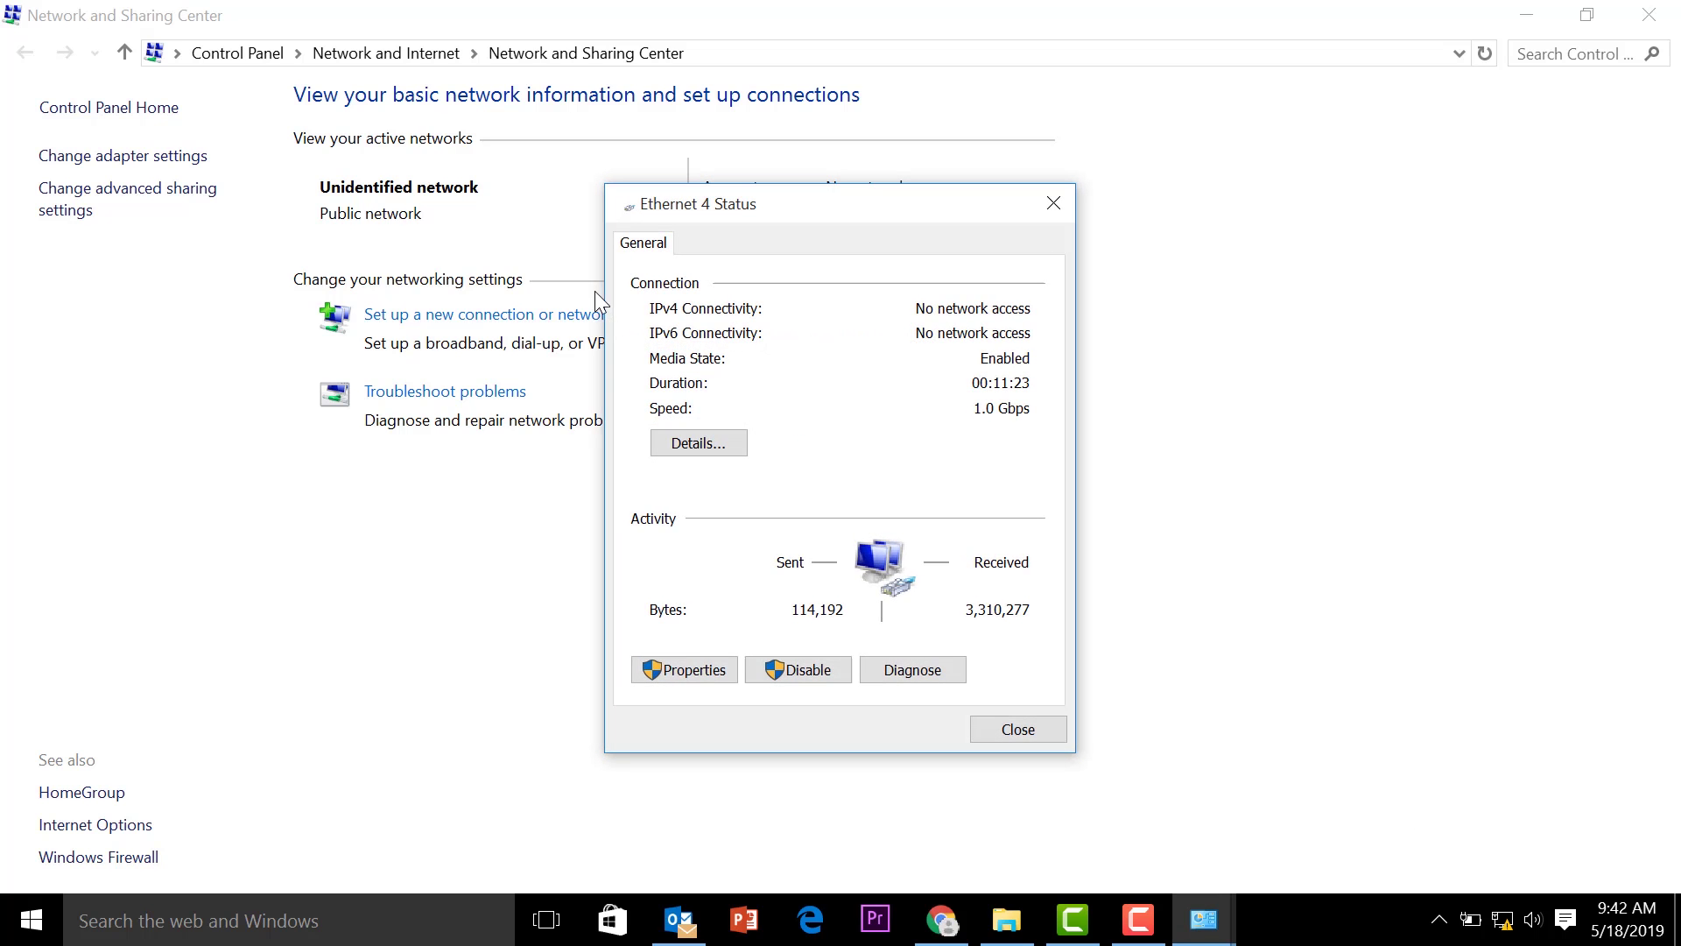
left_click(683, 671)
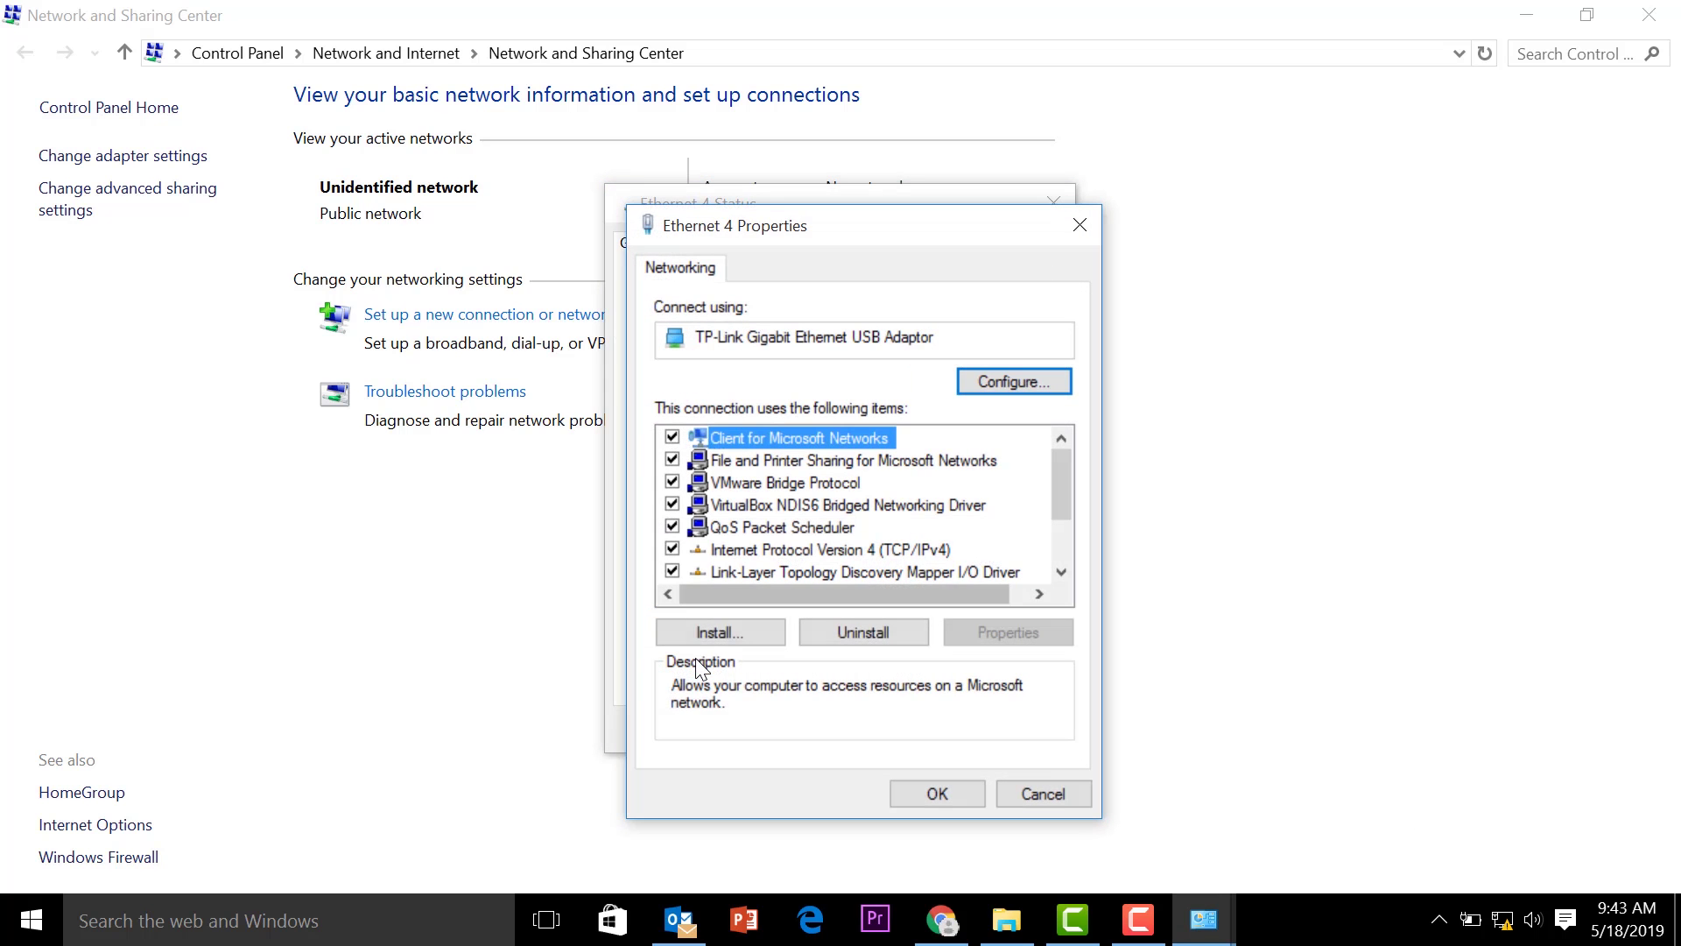
- Set Ethernet 4 IPv4 to 172.22.0.50 with mask 255.255.254.0 and close its windows
double_click(695, 659)
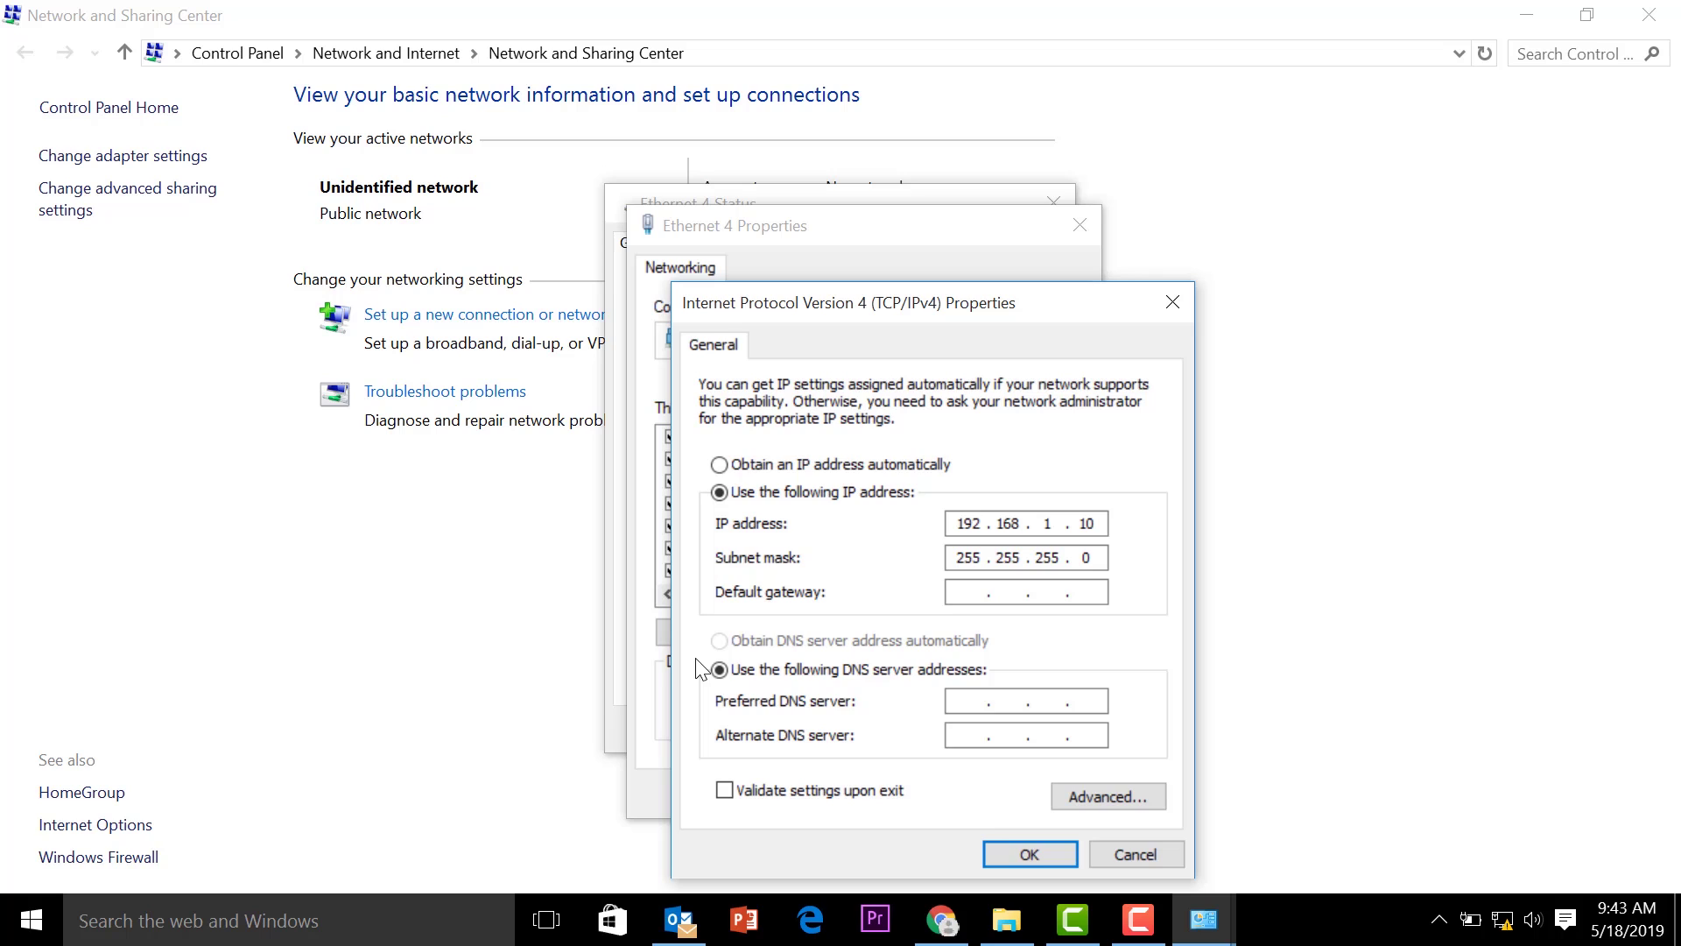
key("BackSpace")
key("BackSpace")
key("BackSpace")
key("BackSpace")
key("BackSpace")
key("BackSpace")
key("BackSpace")
key("BackSpace")
key("BackSpace")
type("172 . 22 . 0 . 50")
key("period")
key("BackSpace")
key("BackSpace")
key("BackSpace")
type("4")
key("Return")
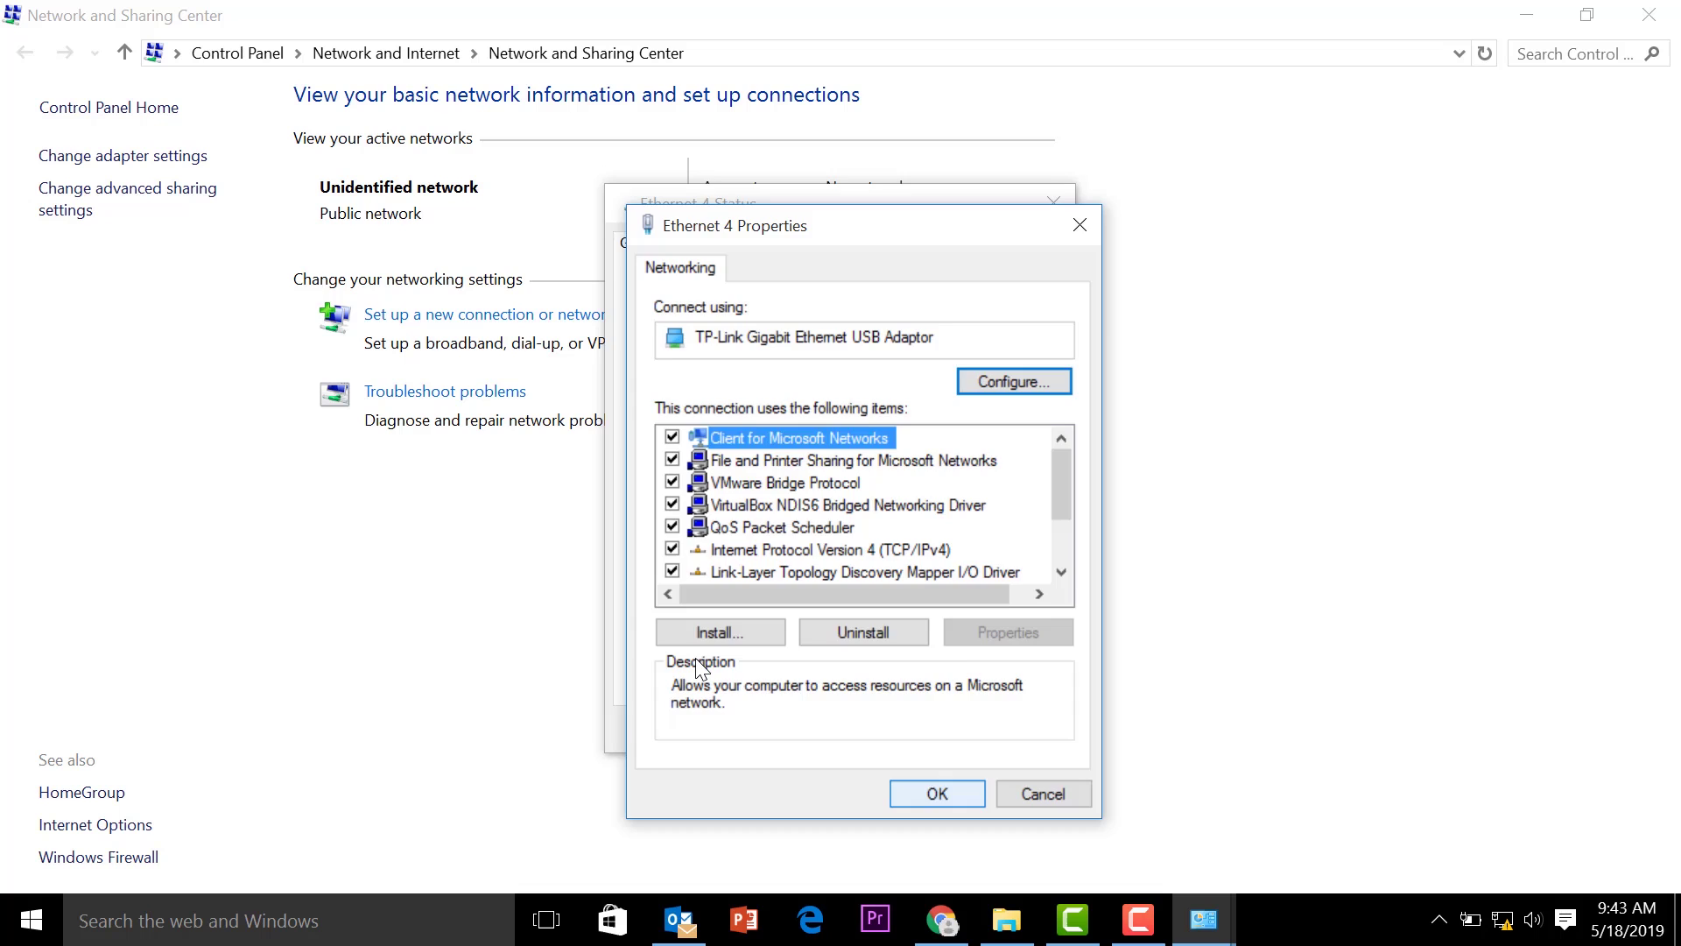
key("Return")
left_click(1018, 729)
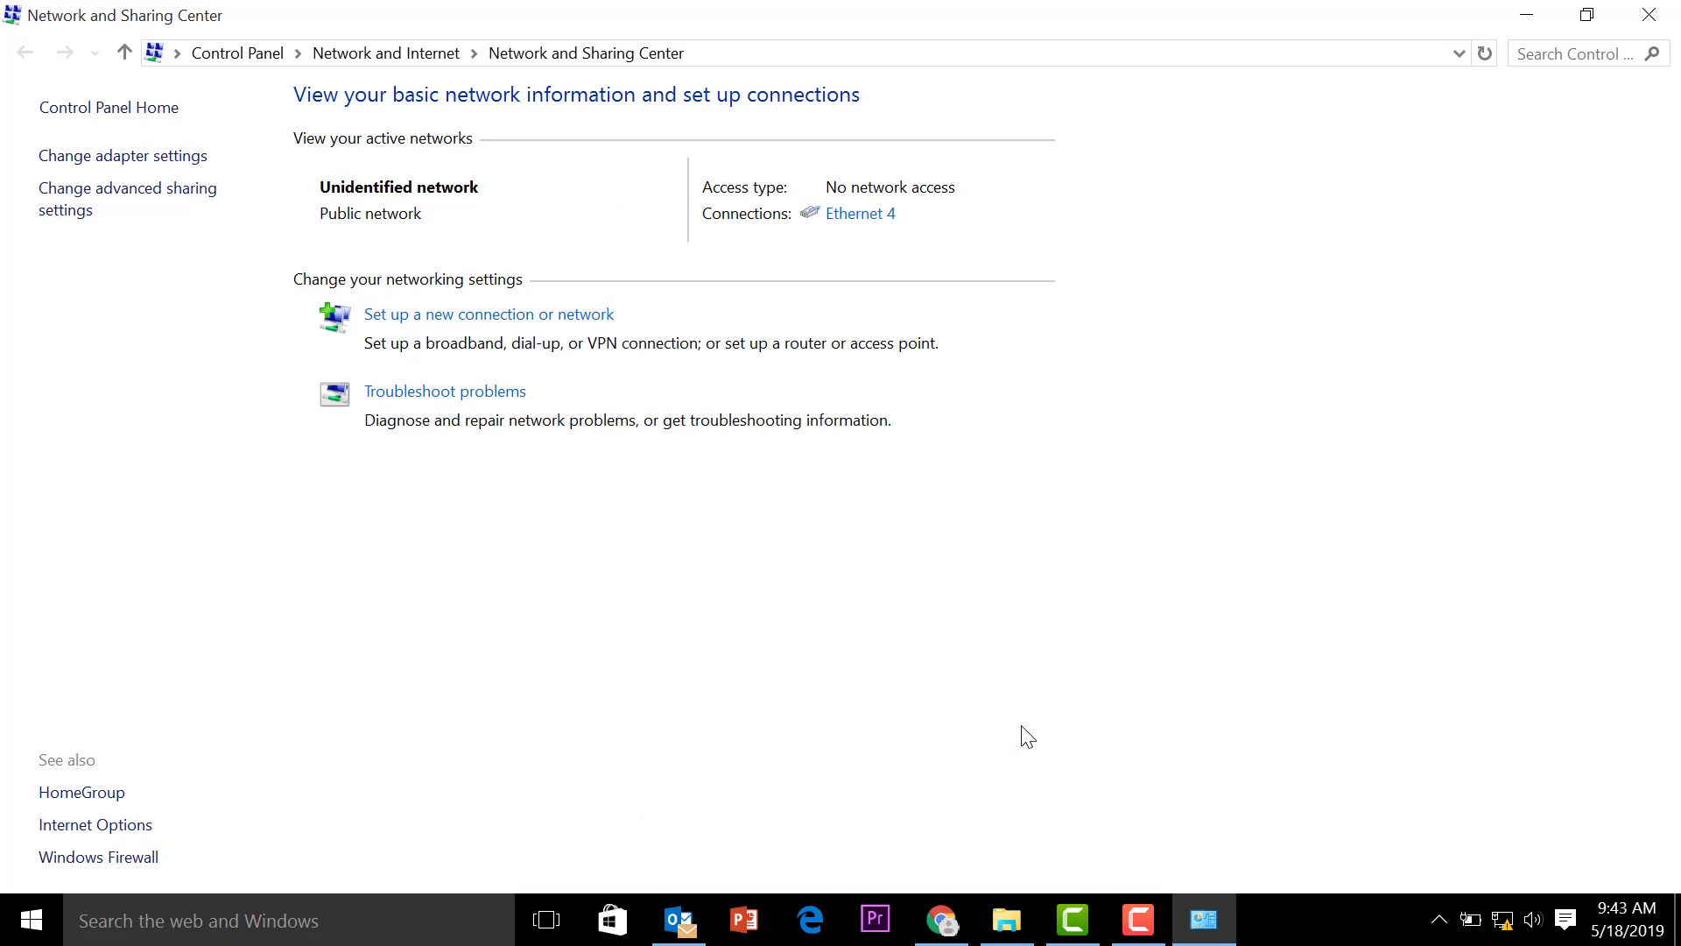
left_click(1526, 14)
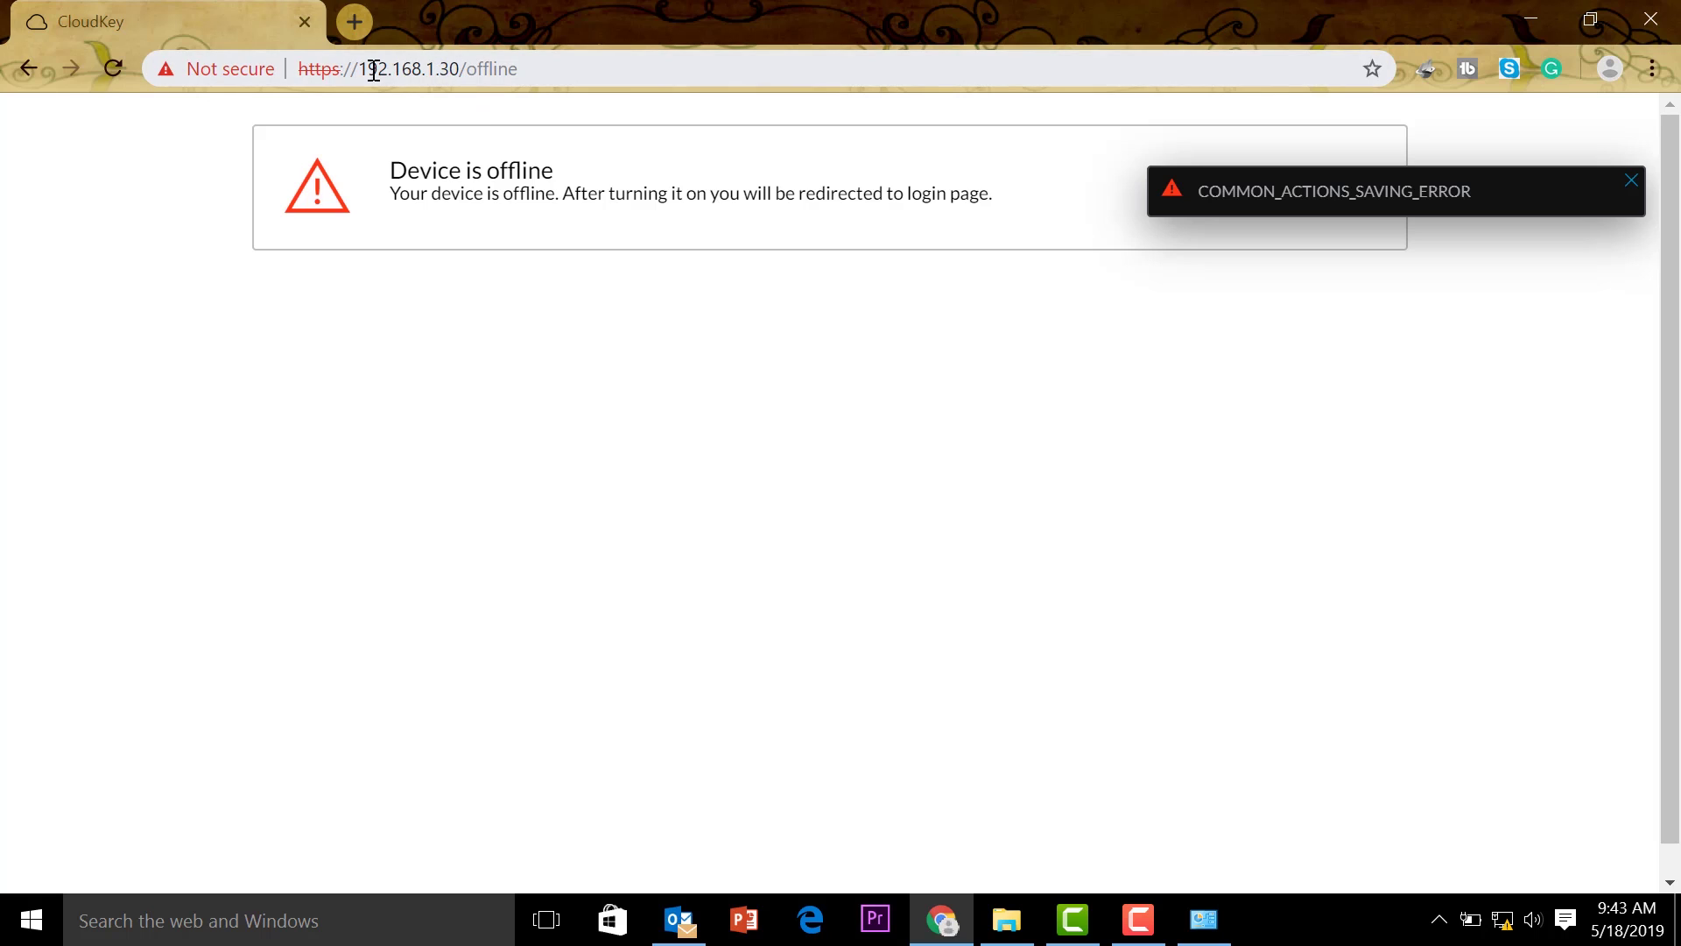
left_click_drag(370, 69, 889, 147)
type("72.22.")
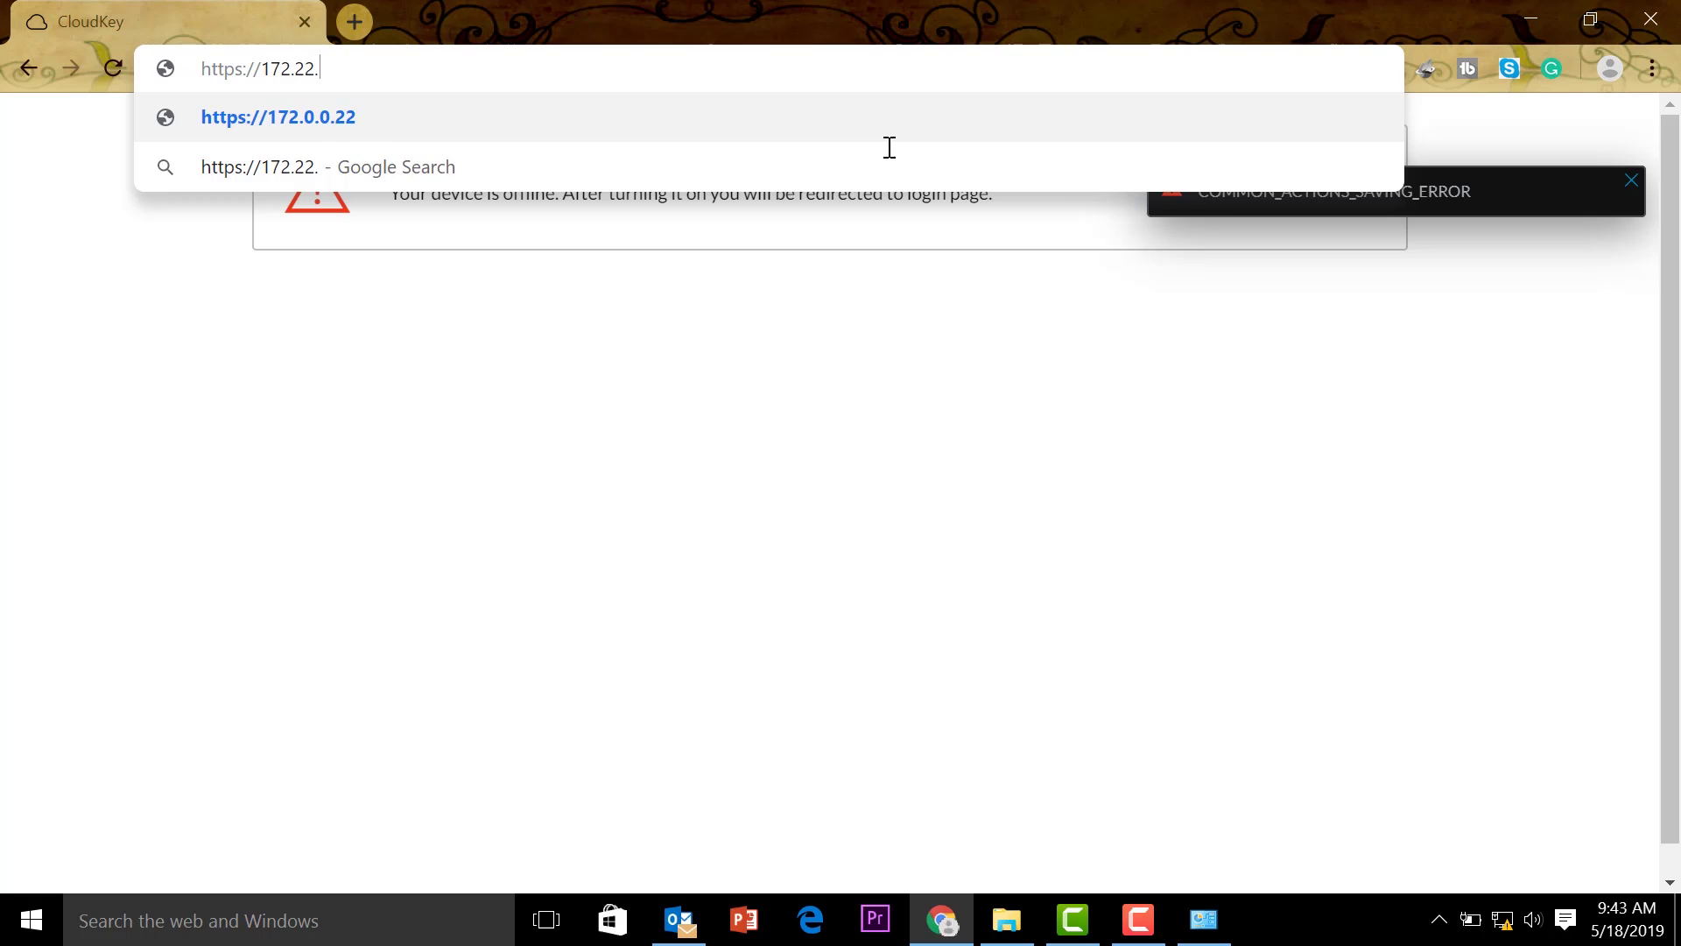
type("0.")
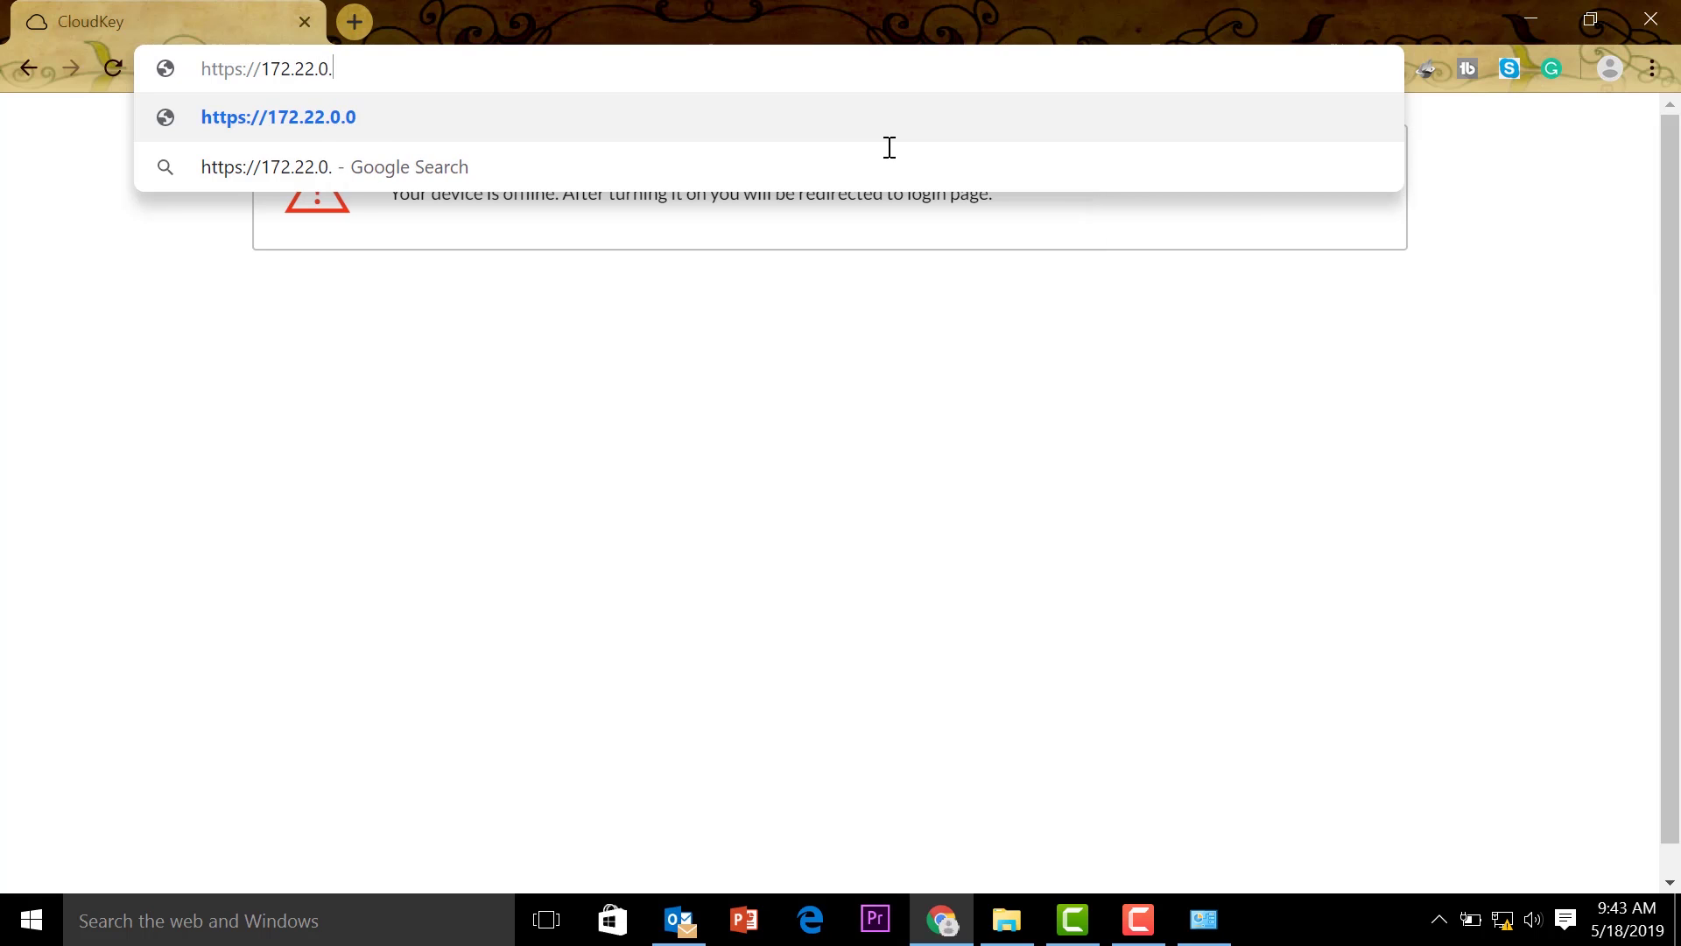
type("20")
key("Return")
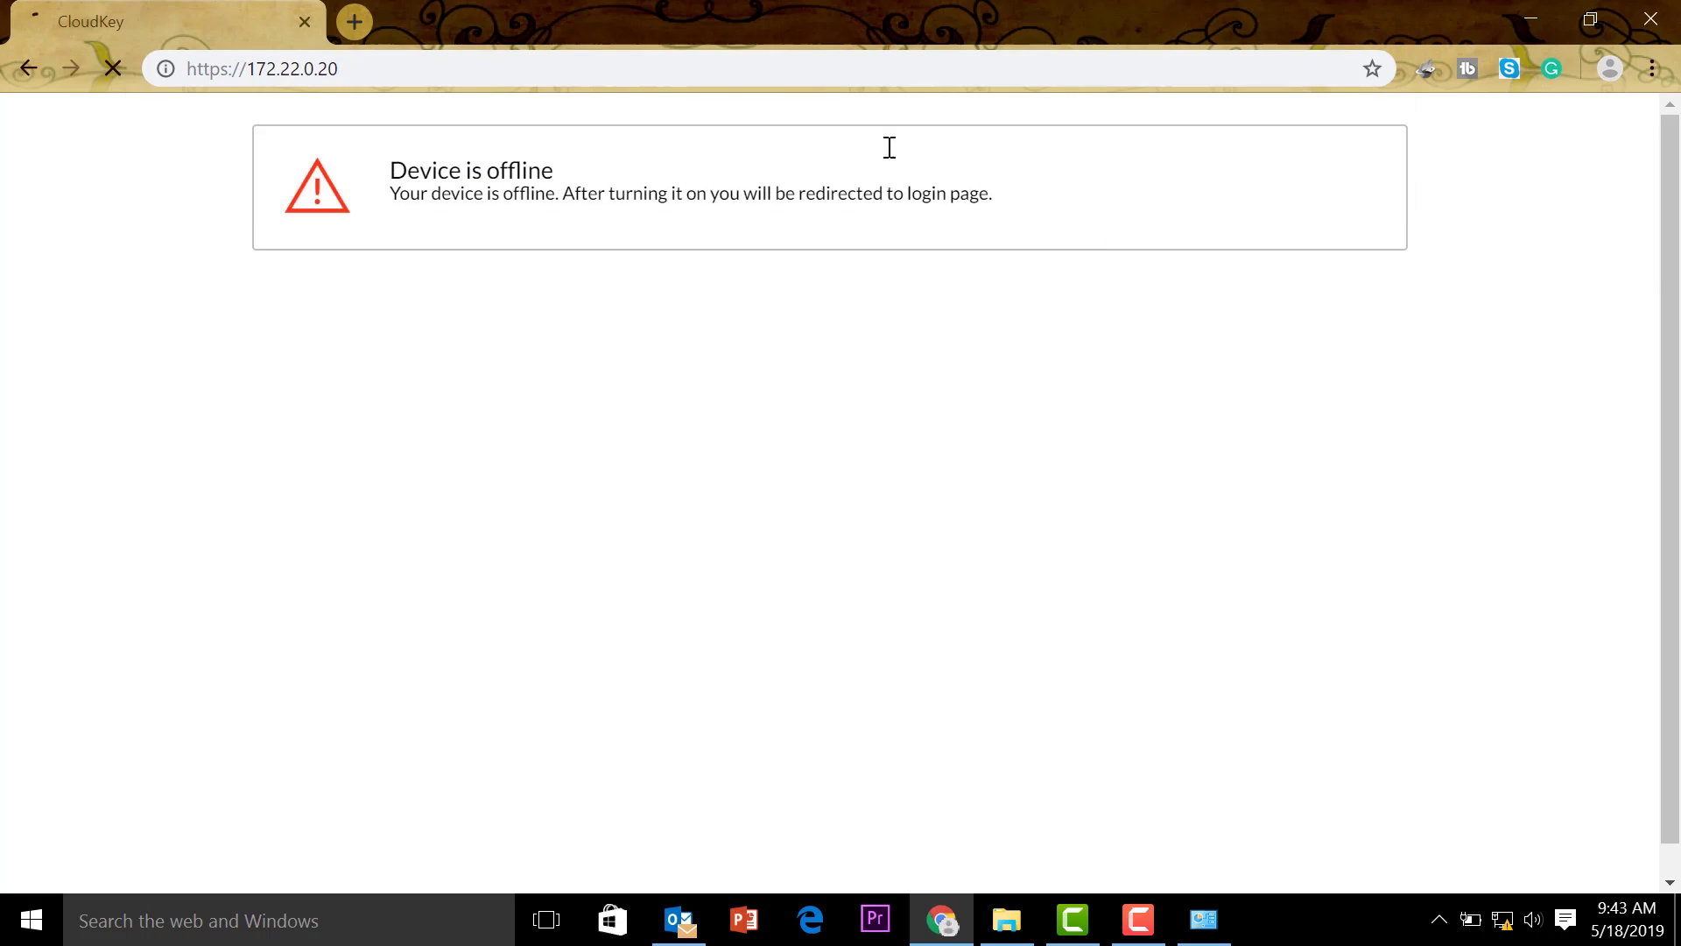
left_click(551, 720)
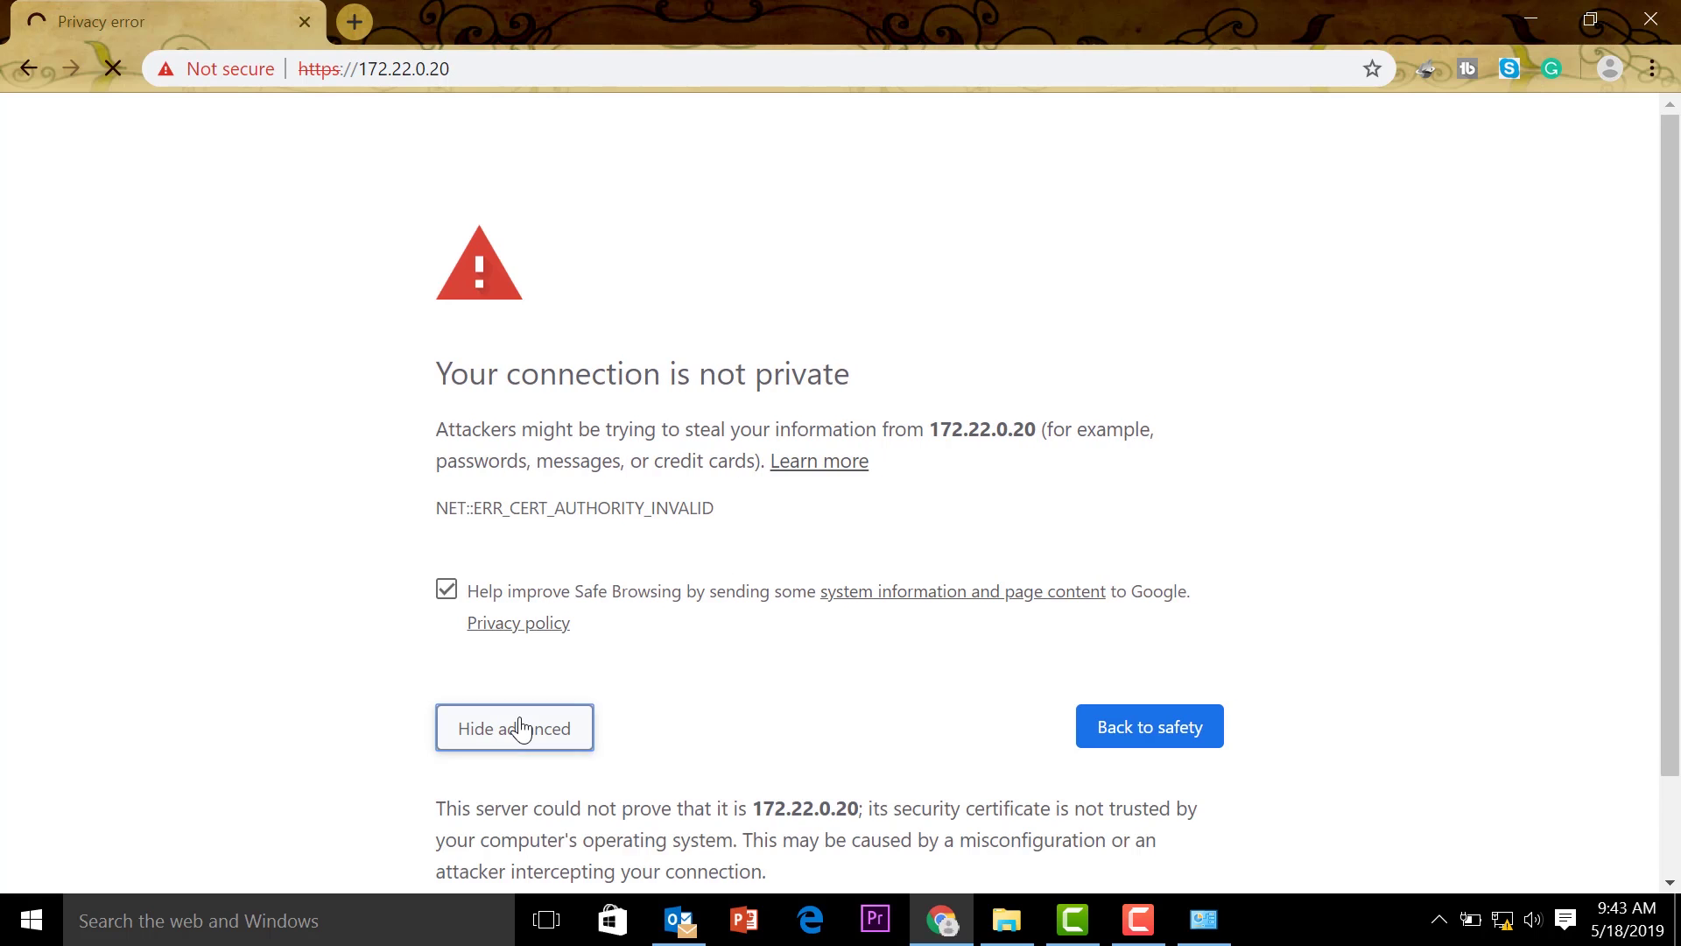
scroll(1615, 544, "down", 2)
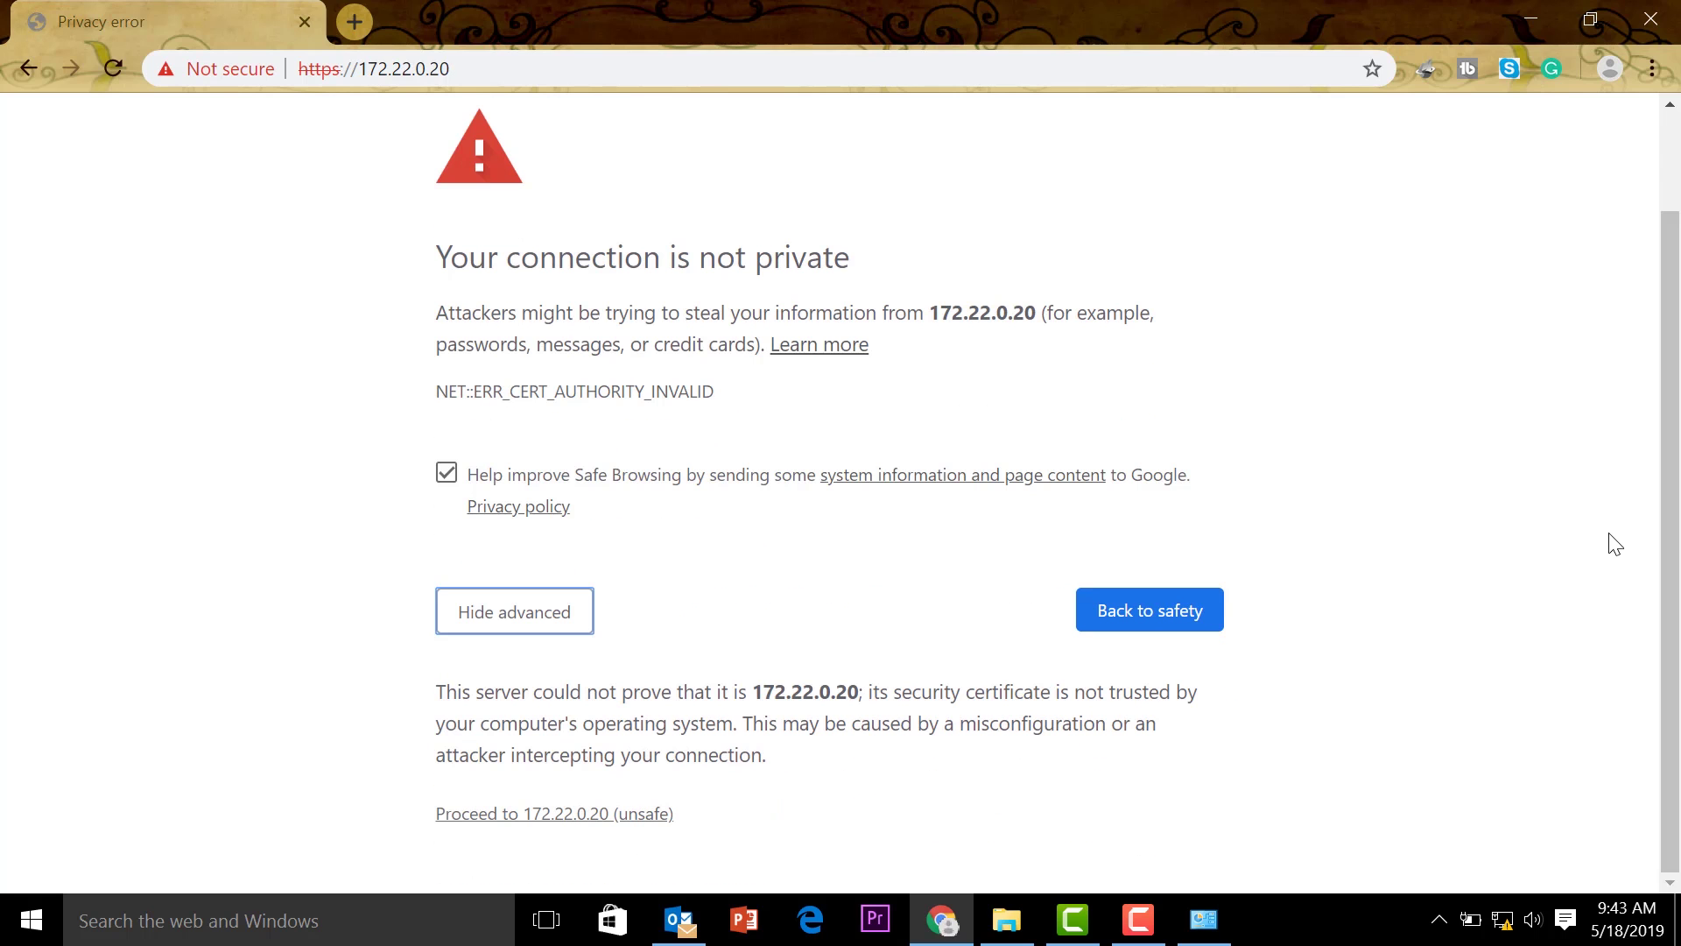
left_click(544, 814)
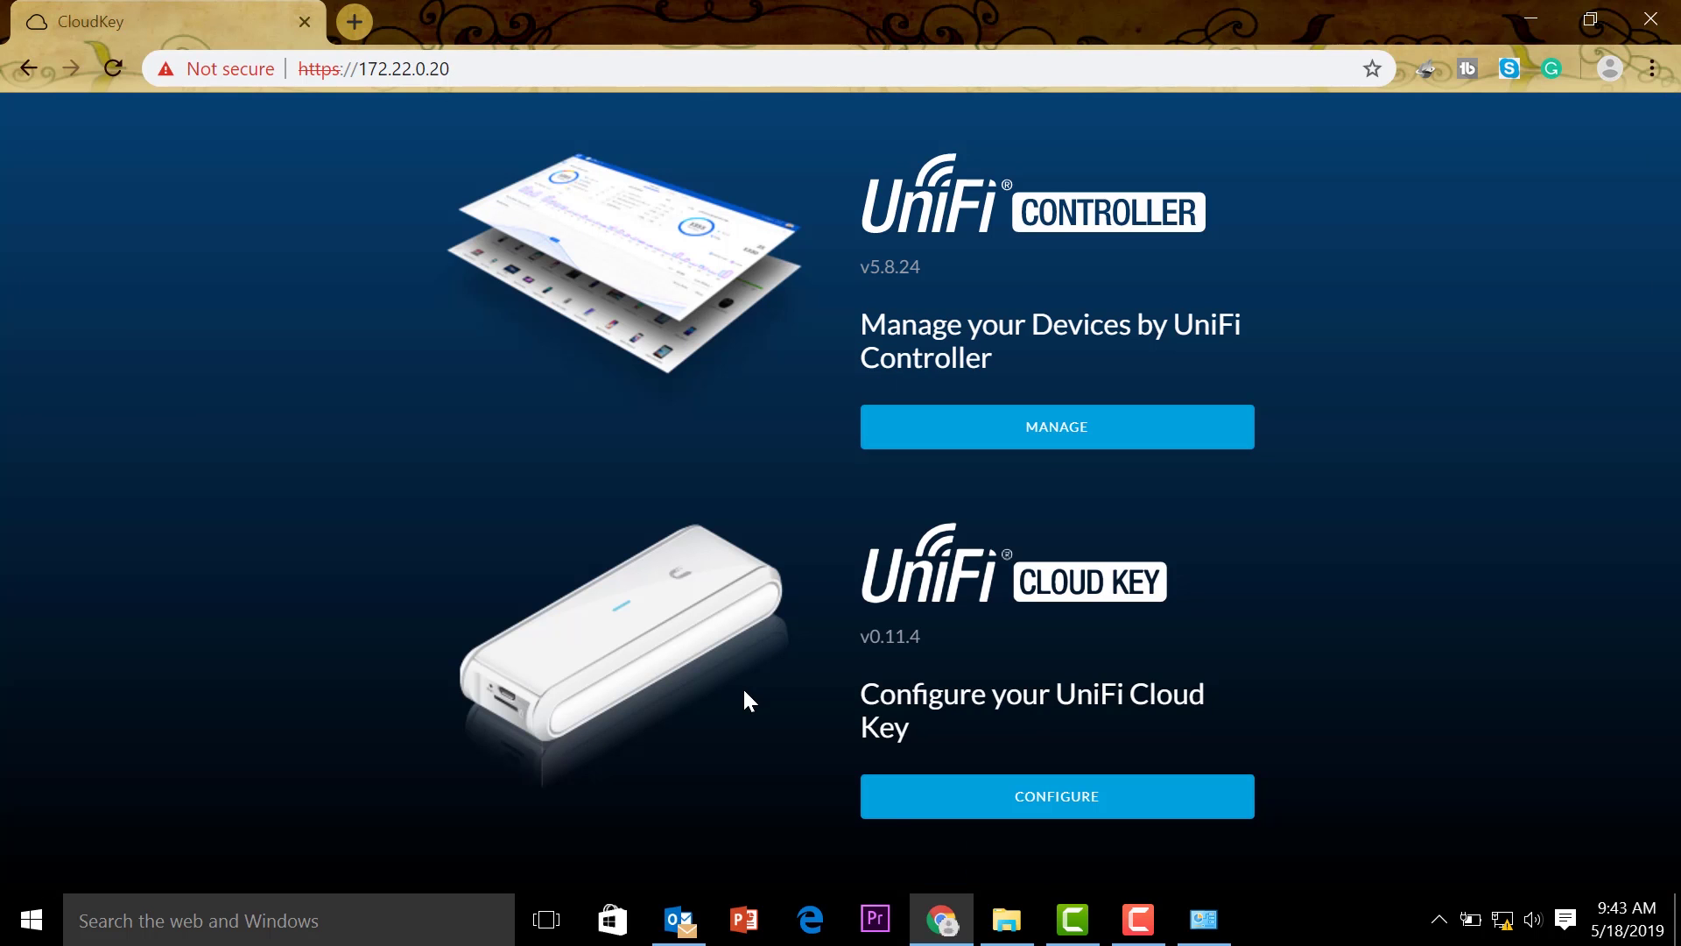
- Enter the Cloud Key username and new password on its configuration login
left_click(958, 811)
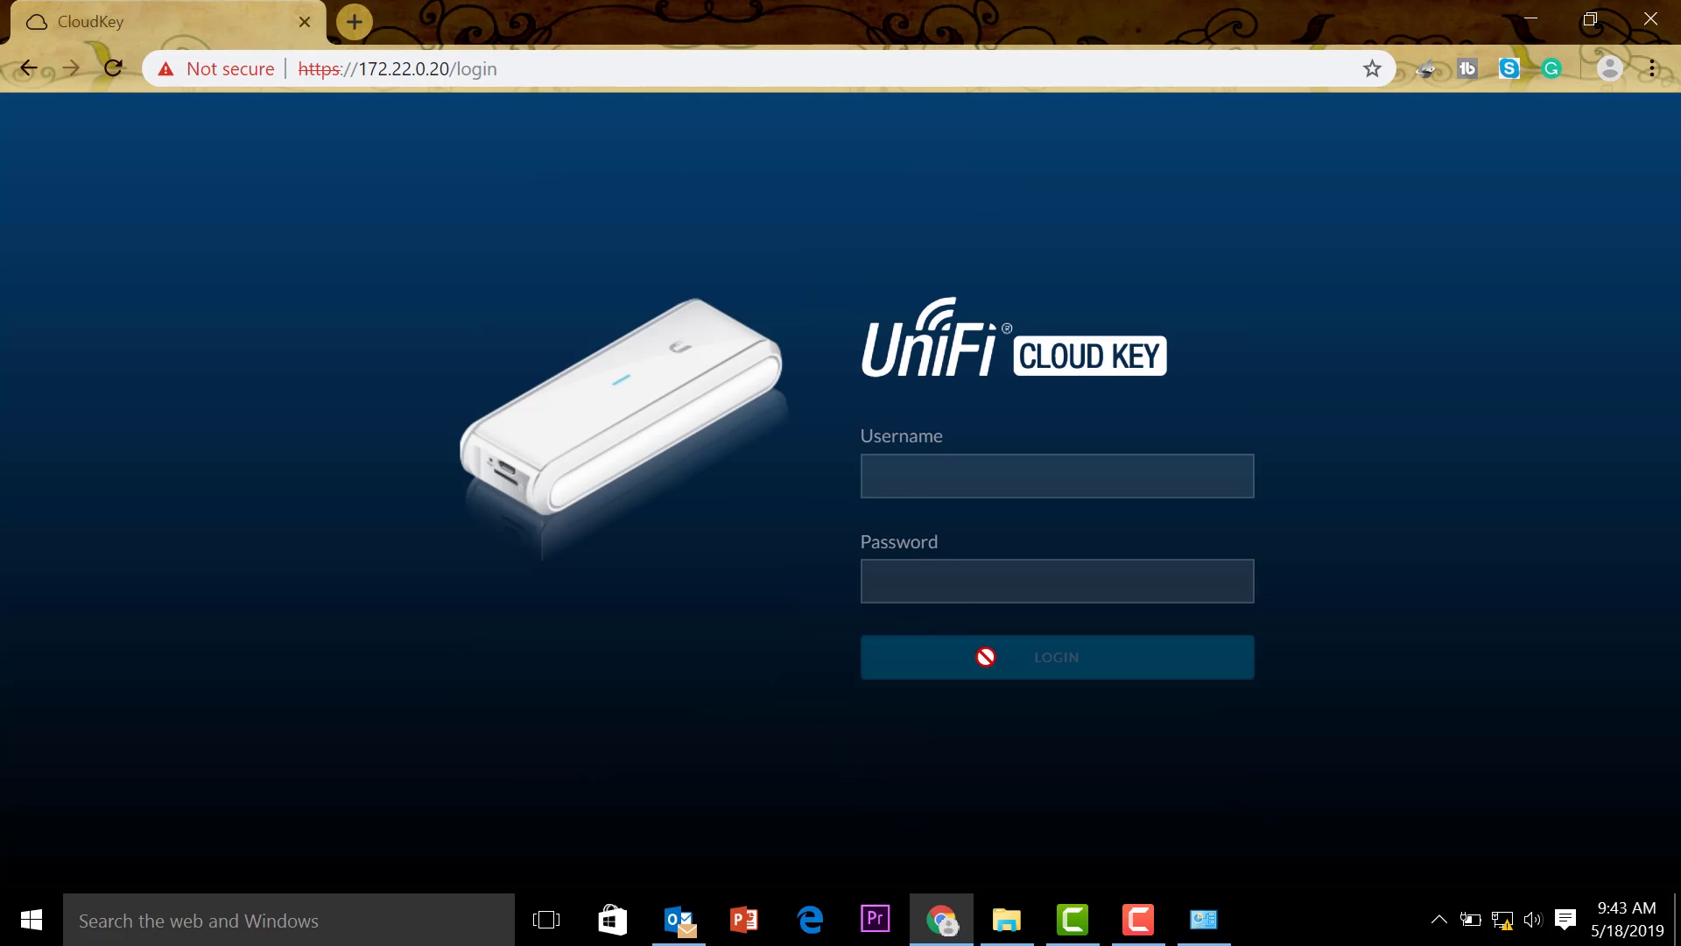
left_click(914, 486)
key("Tab")
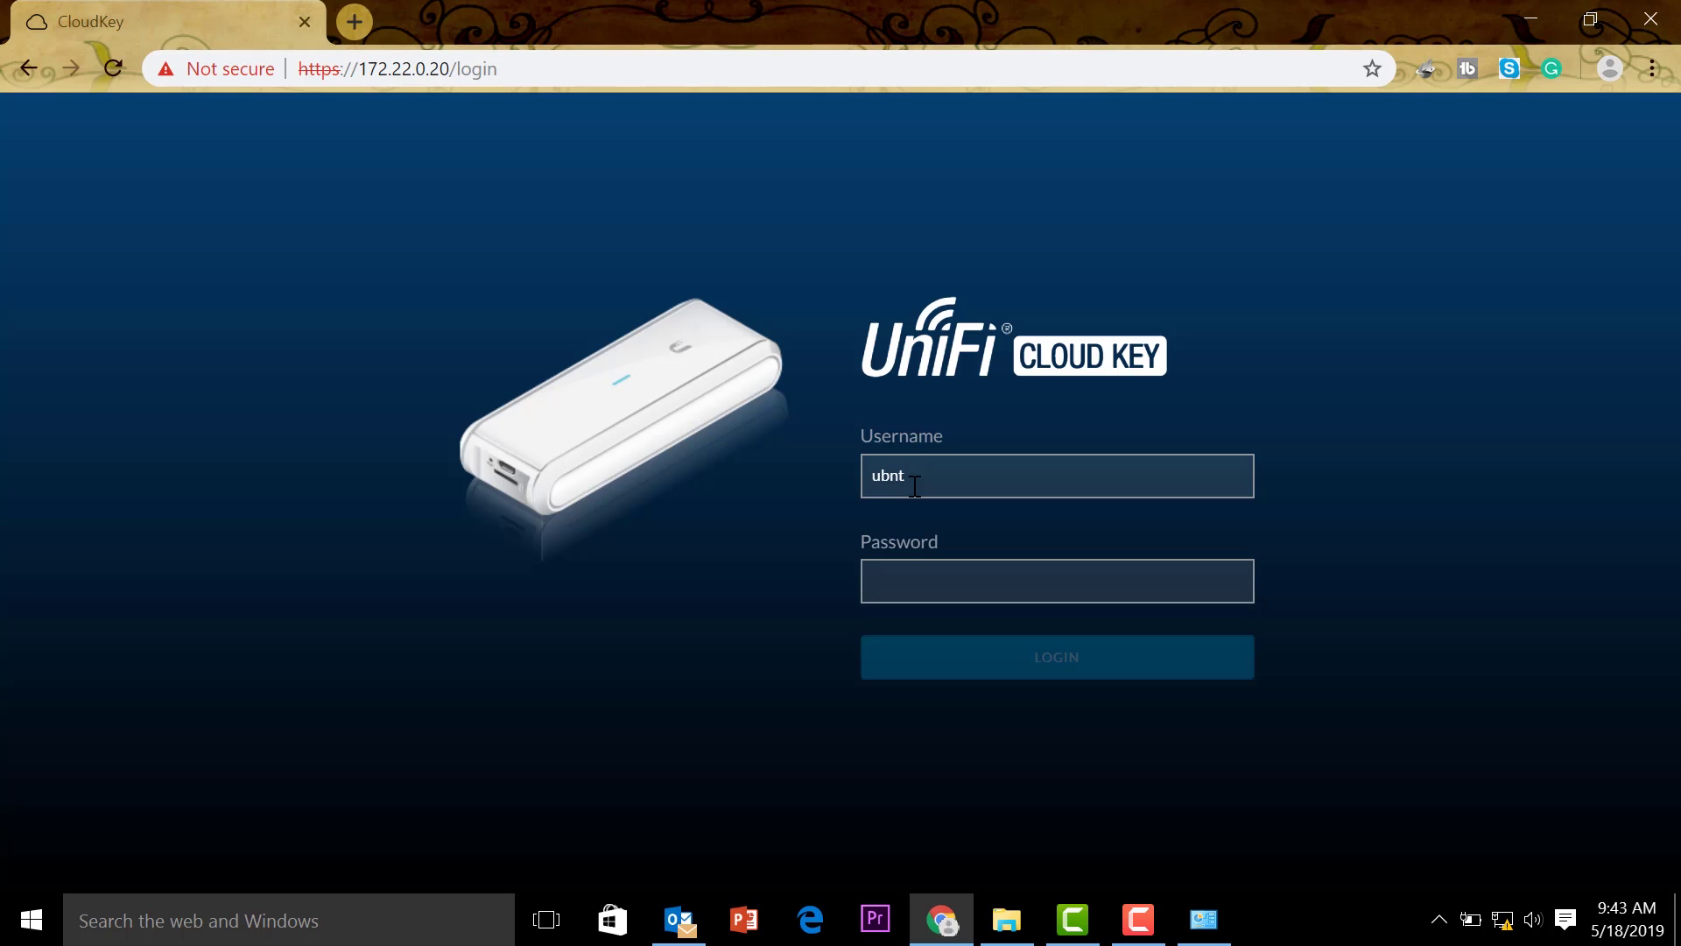
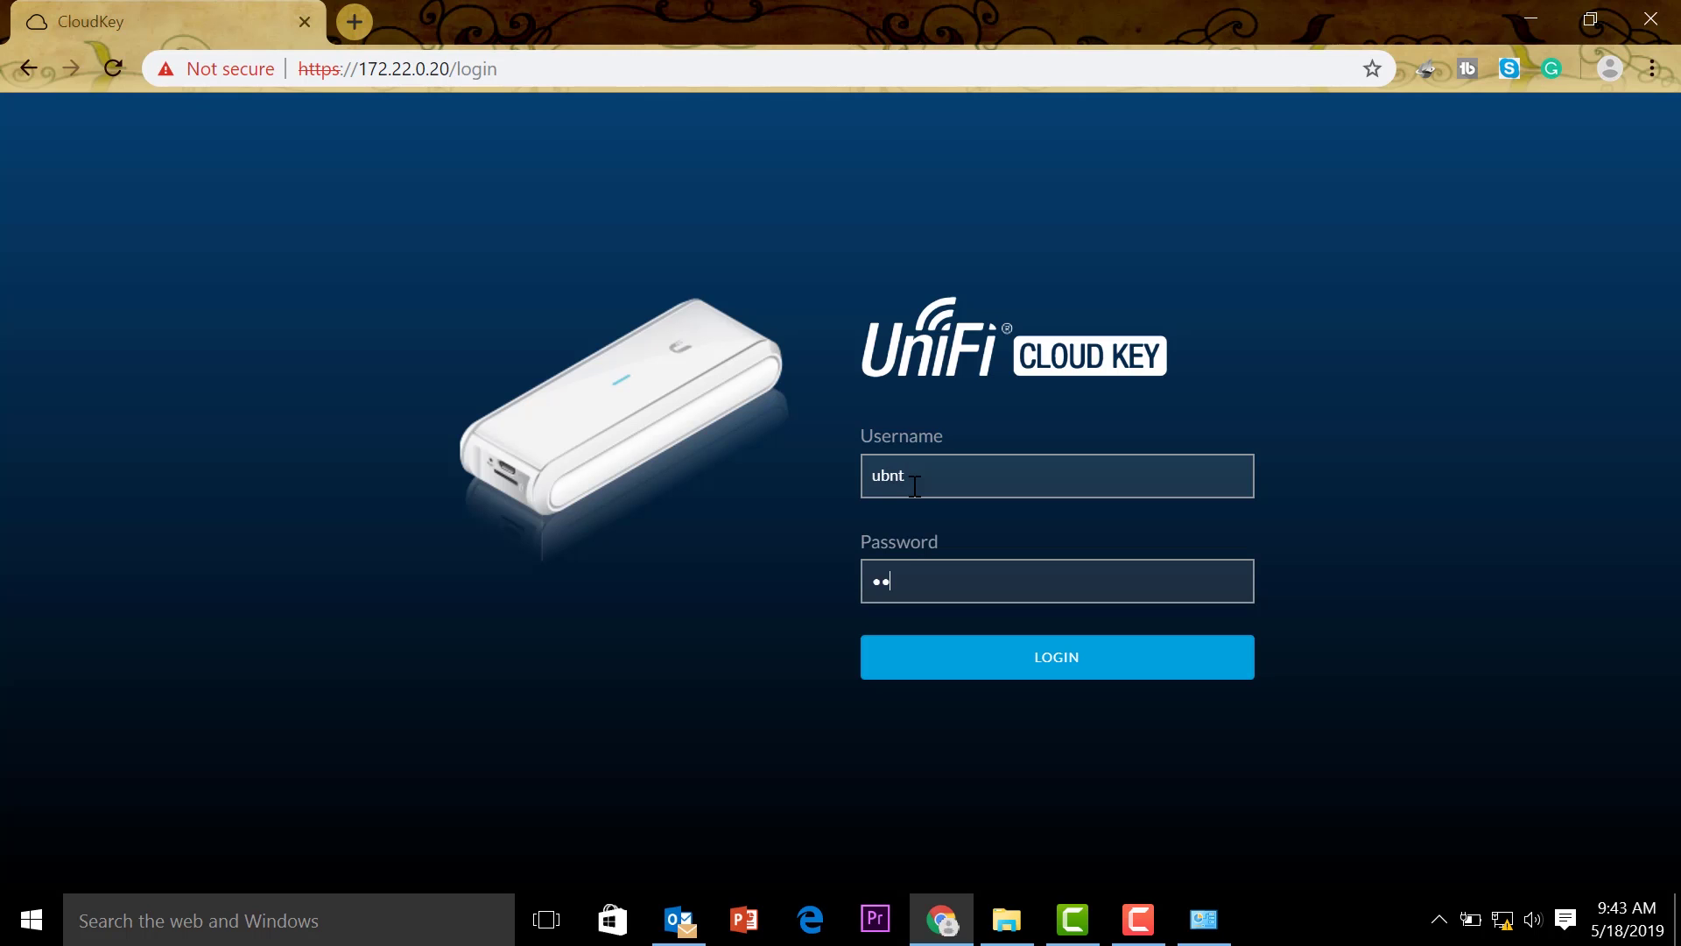
- Log in and review the Configuration, Maintenance and Main pages
key("Return")
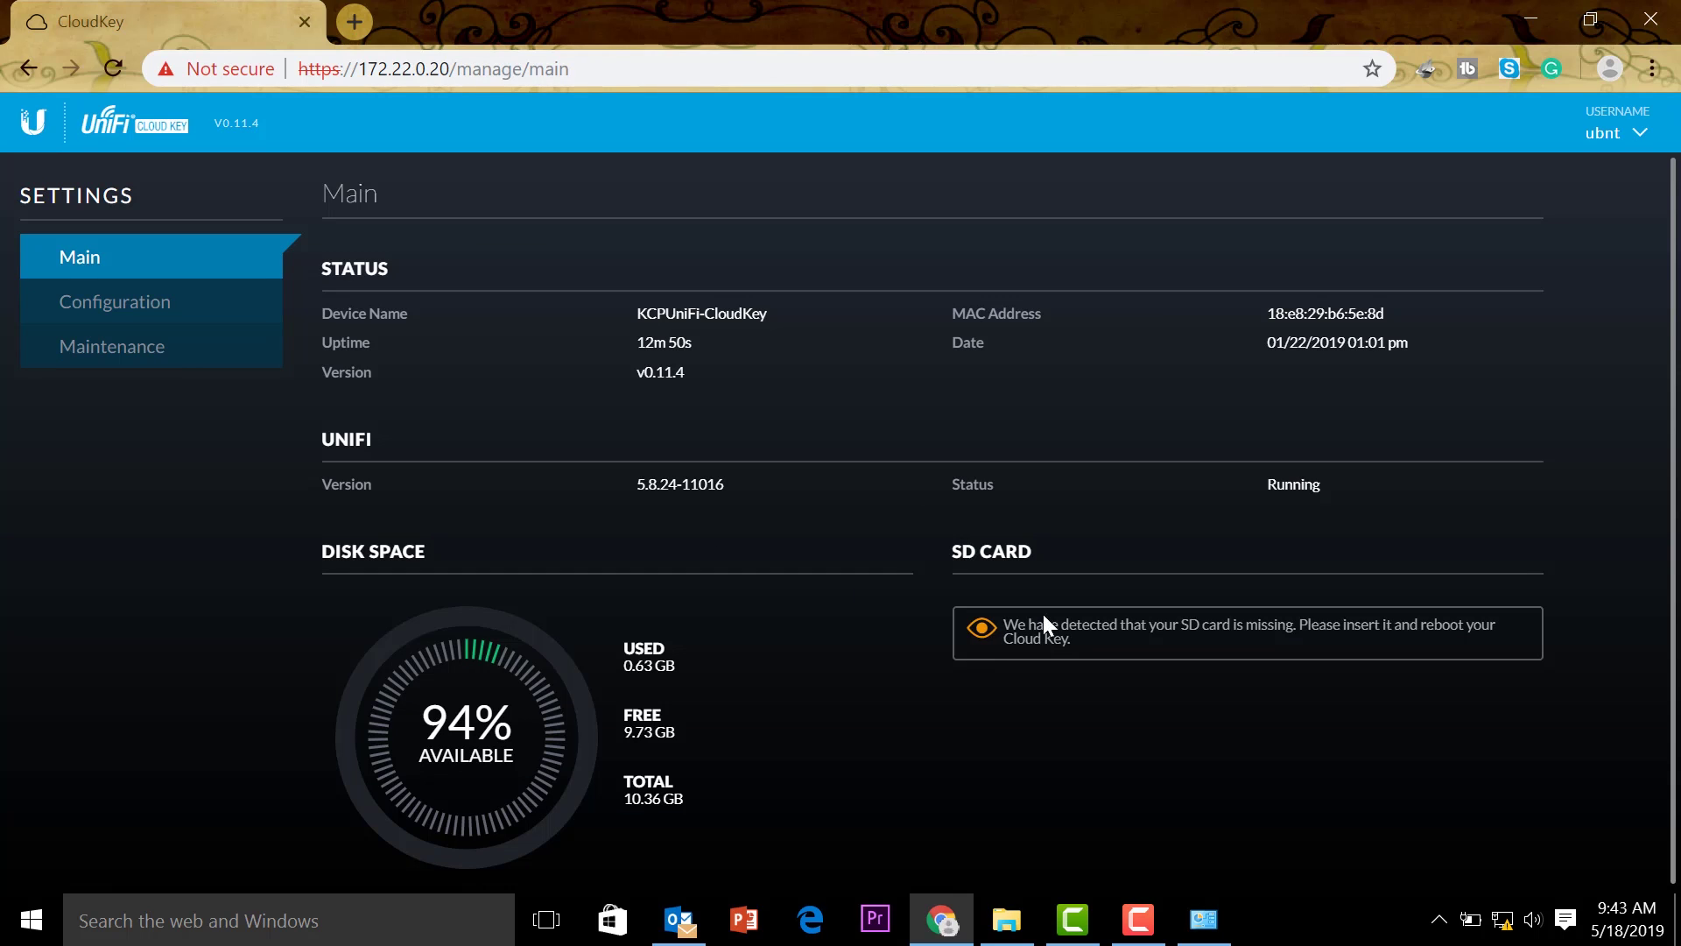
left_click(142, 303)
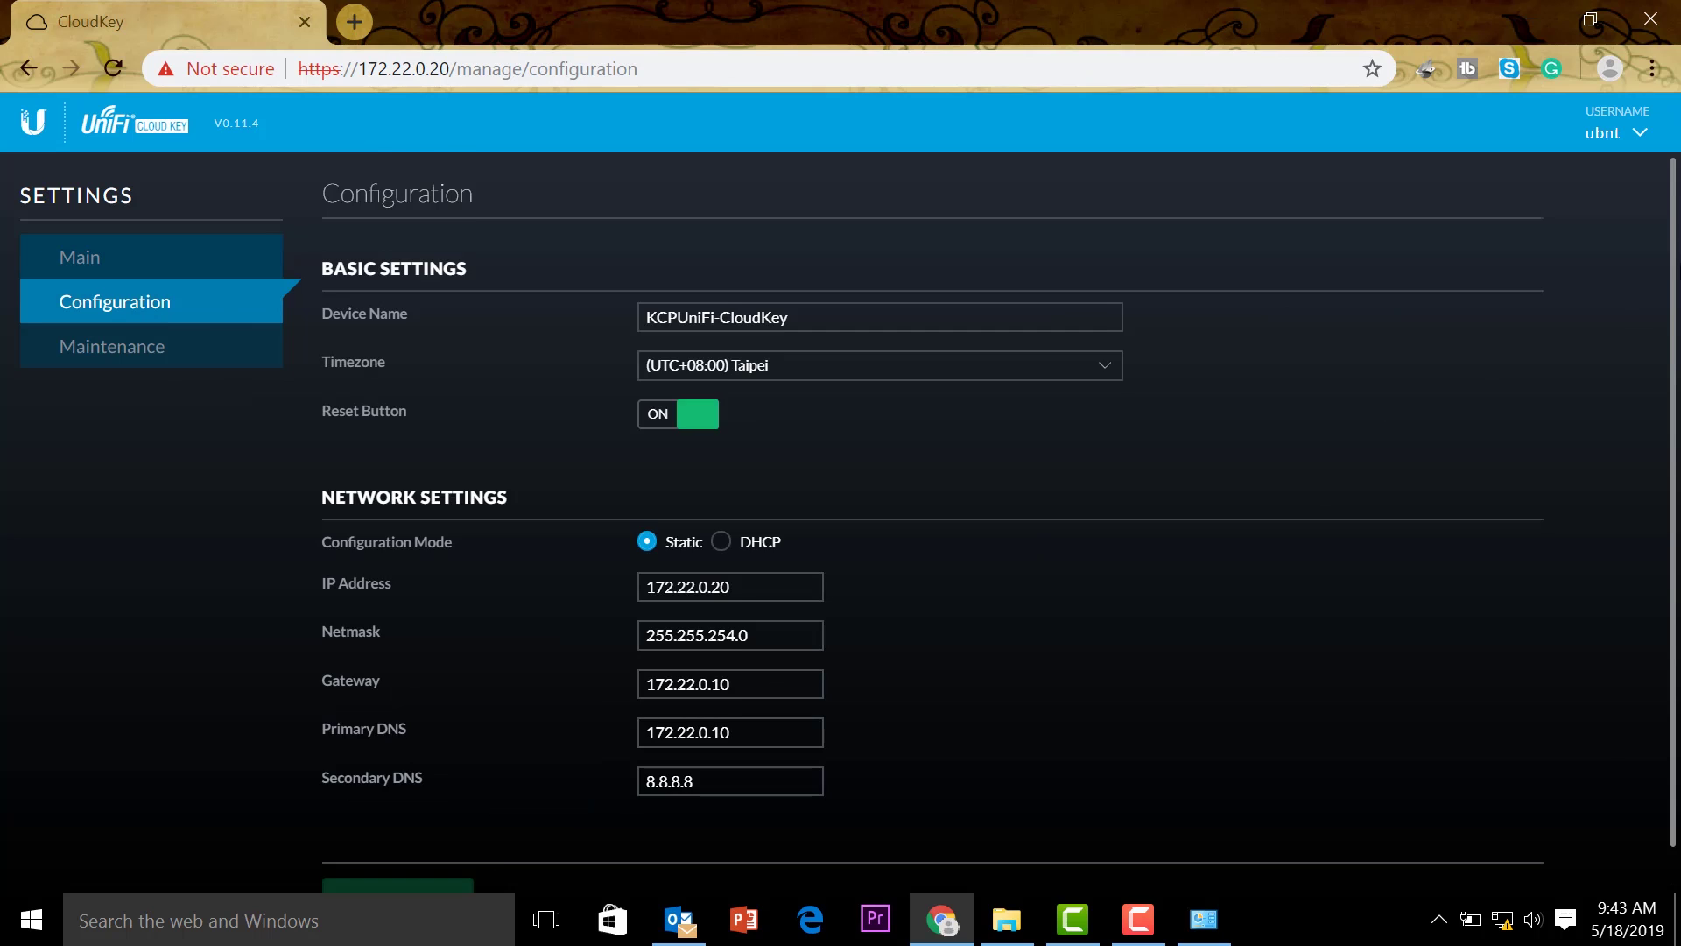
scroll(1655, 481, "down", 1)
left_click(137, 366)
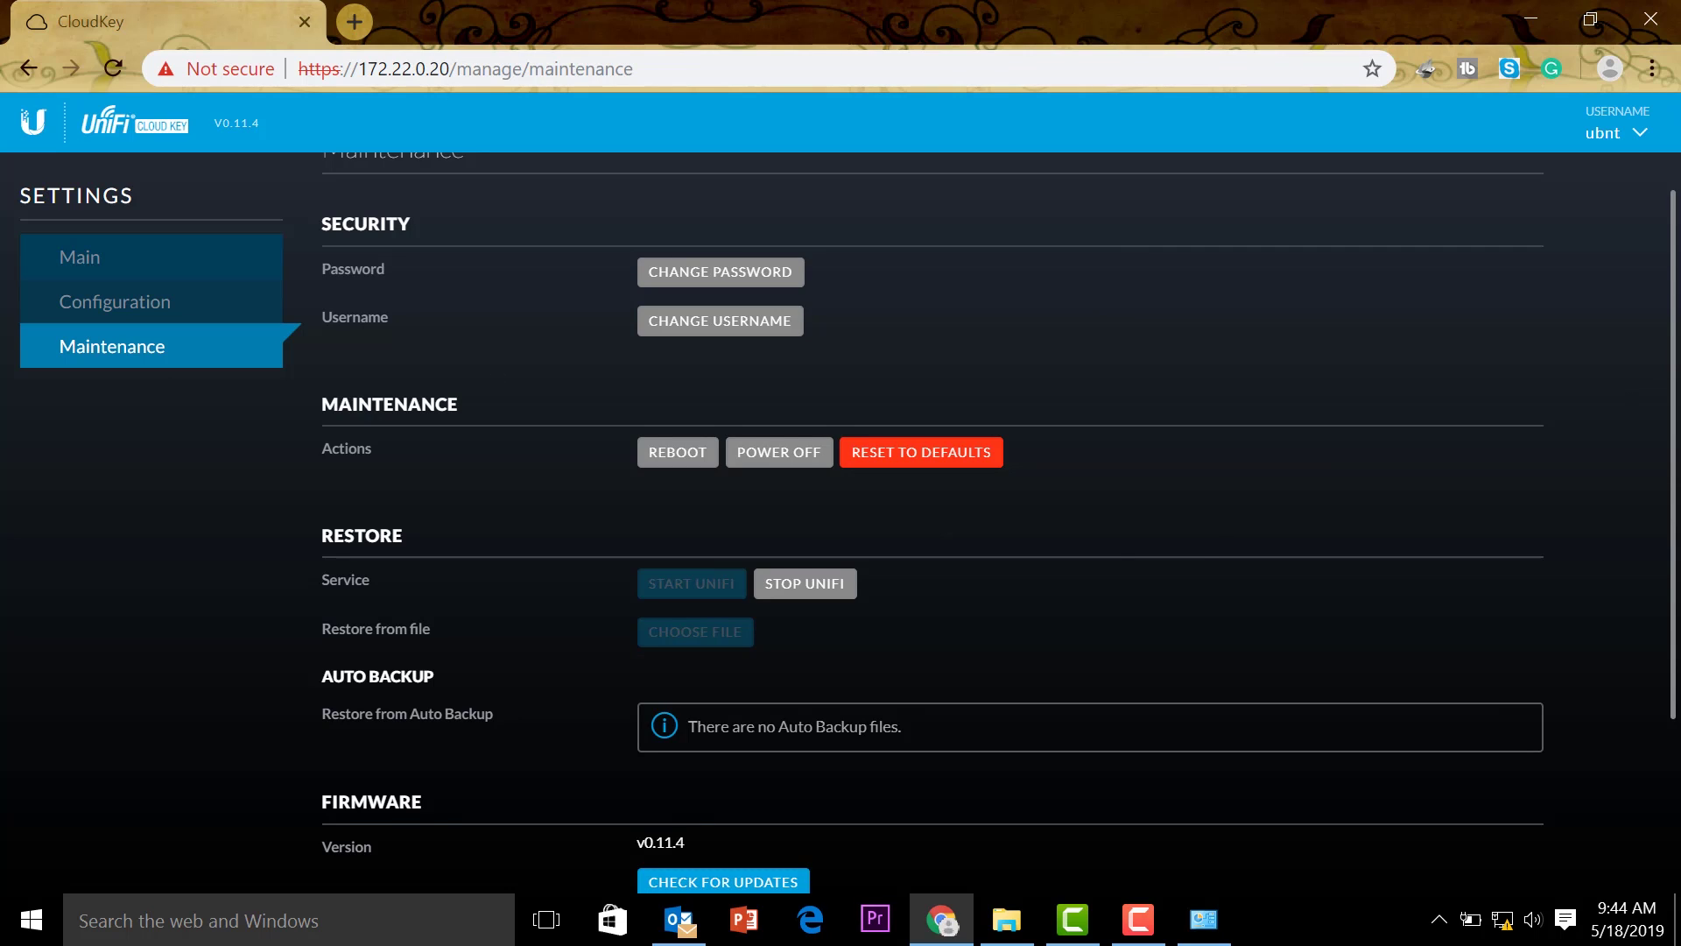
scroll(1640, 464, "down", 2)
left_click(753, 705)
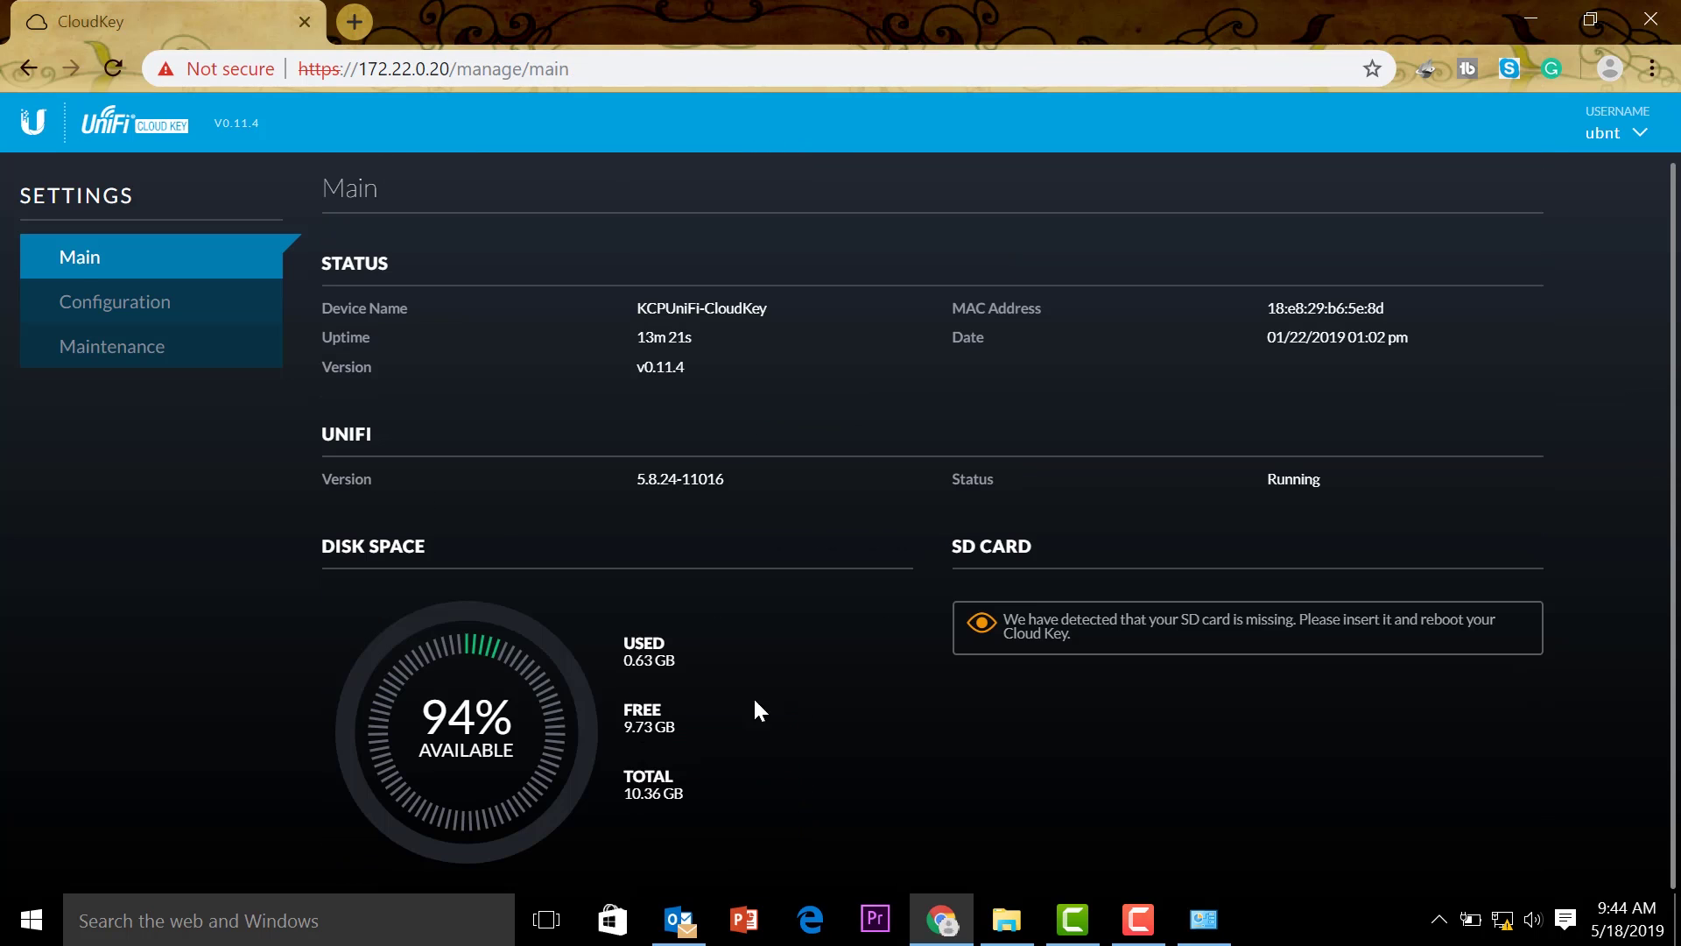
- Log out of the ubnt account and remove /login from the URL to reload the start page
left_click(1619, 143)
left_click(1443, 264)
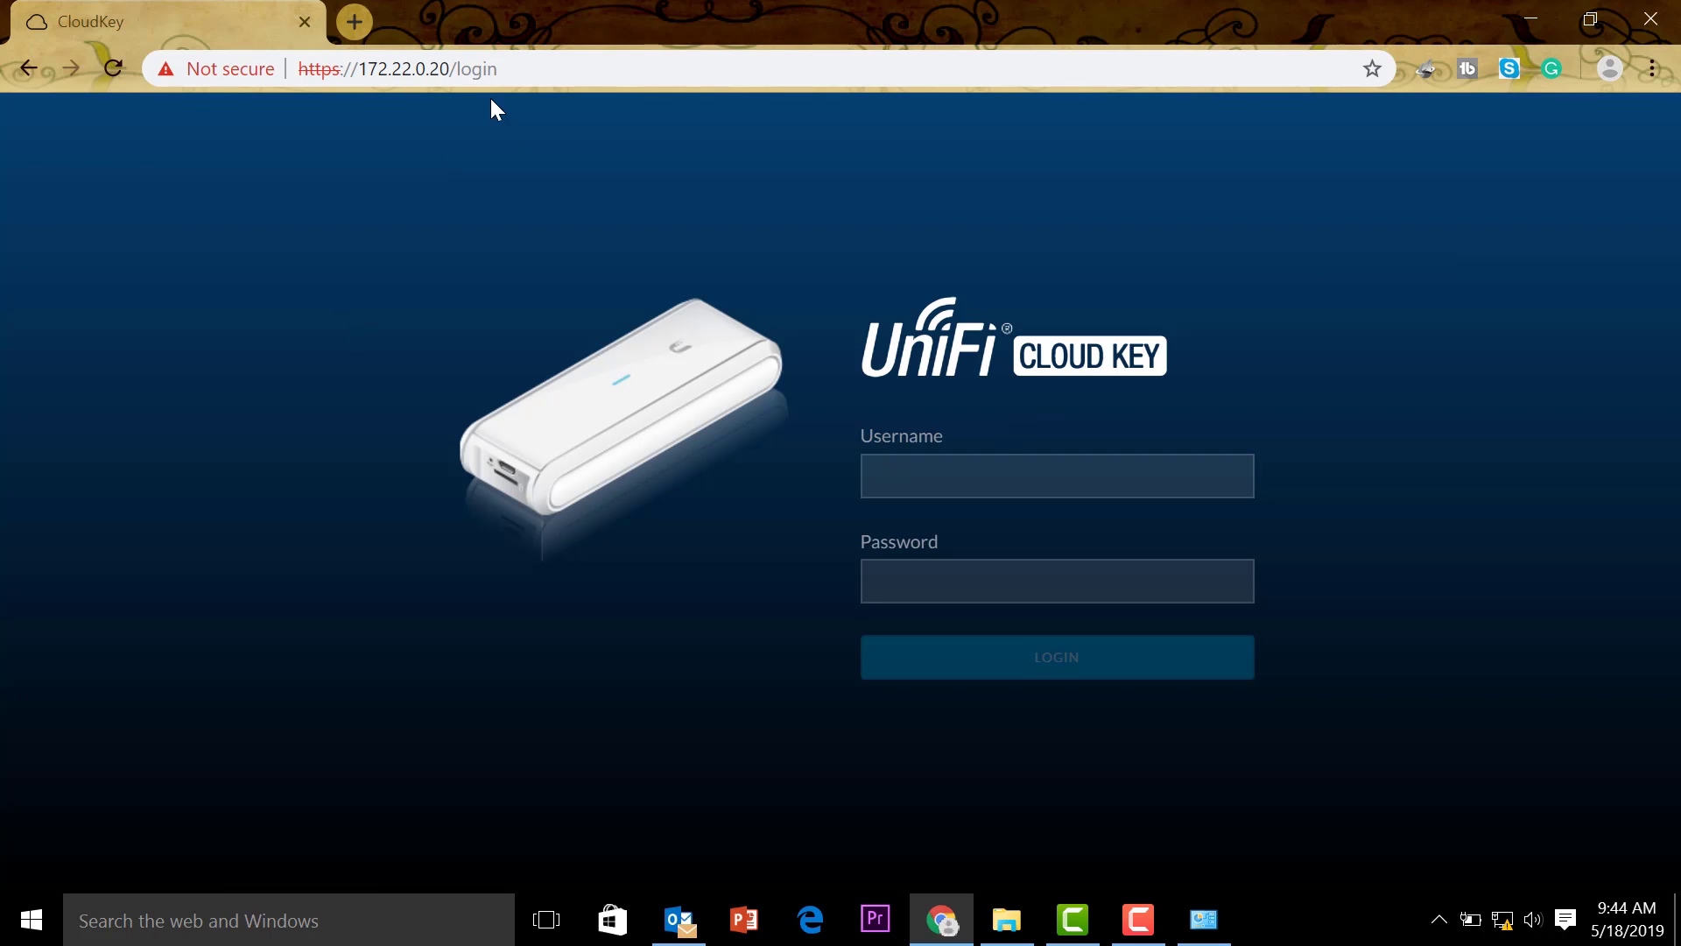
left_click_drag(450, 69, 1112, 212)
key("BackSpace")
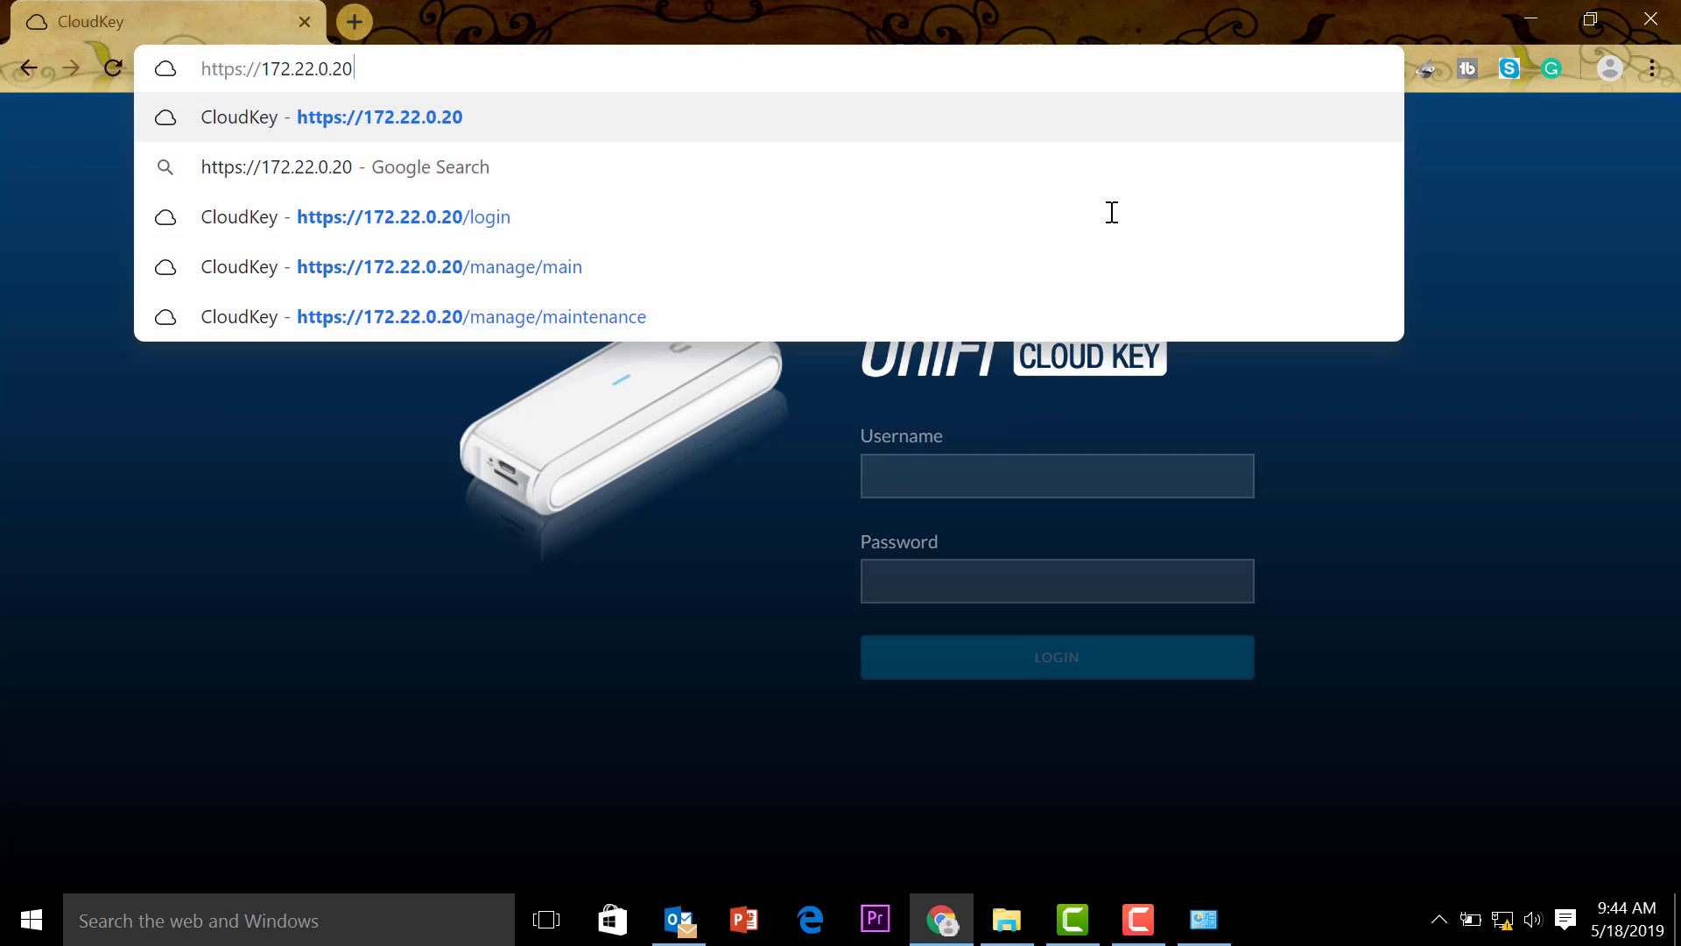
key("Return")
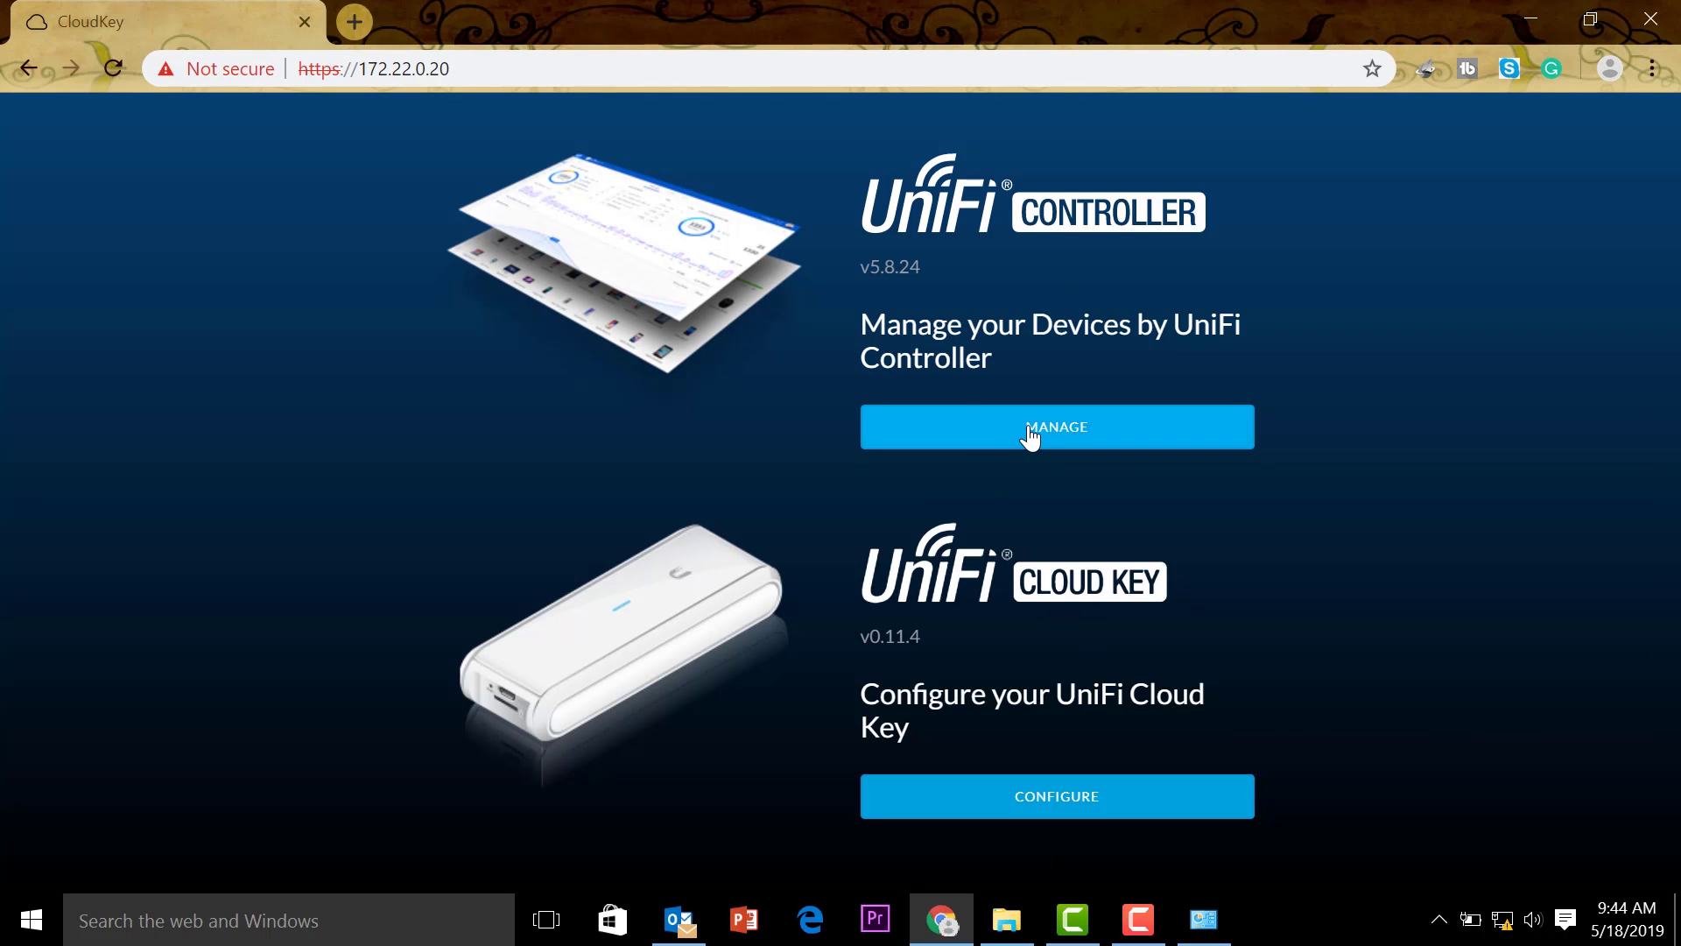
- Open UniFi Controller management, choose Philippines as the country, and skip past Configure devices
left_click(1030, 431)
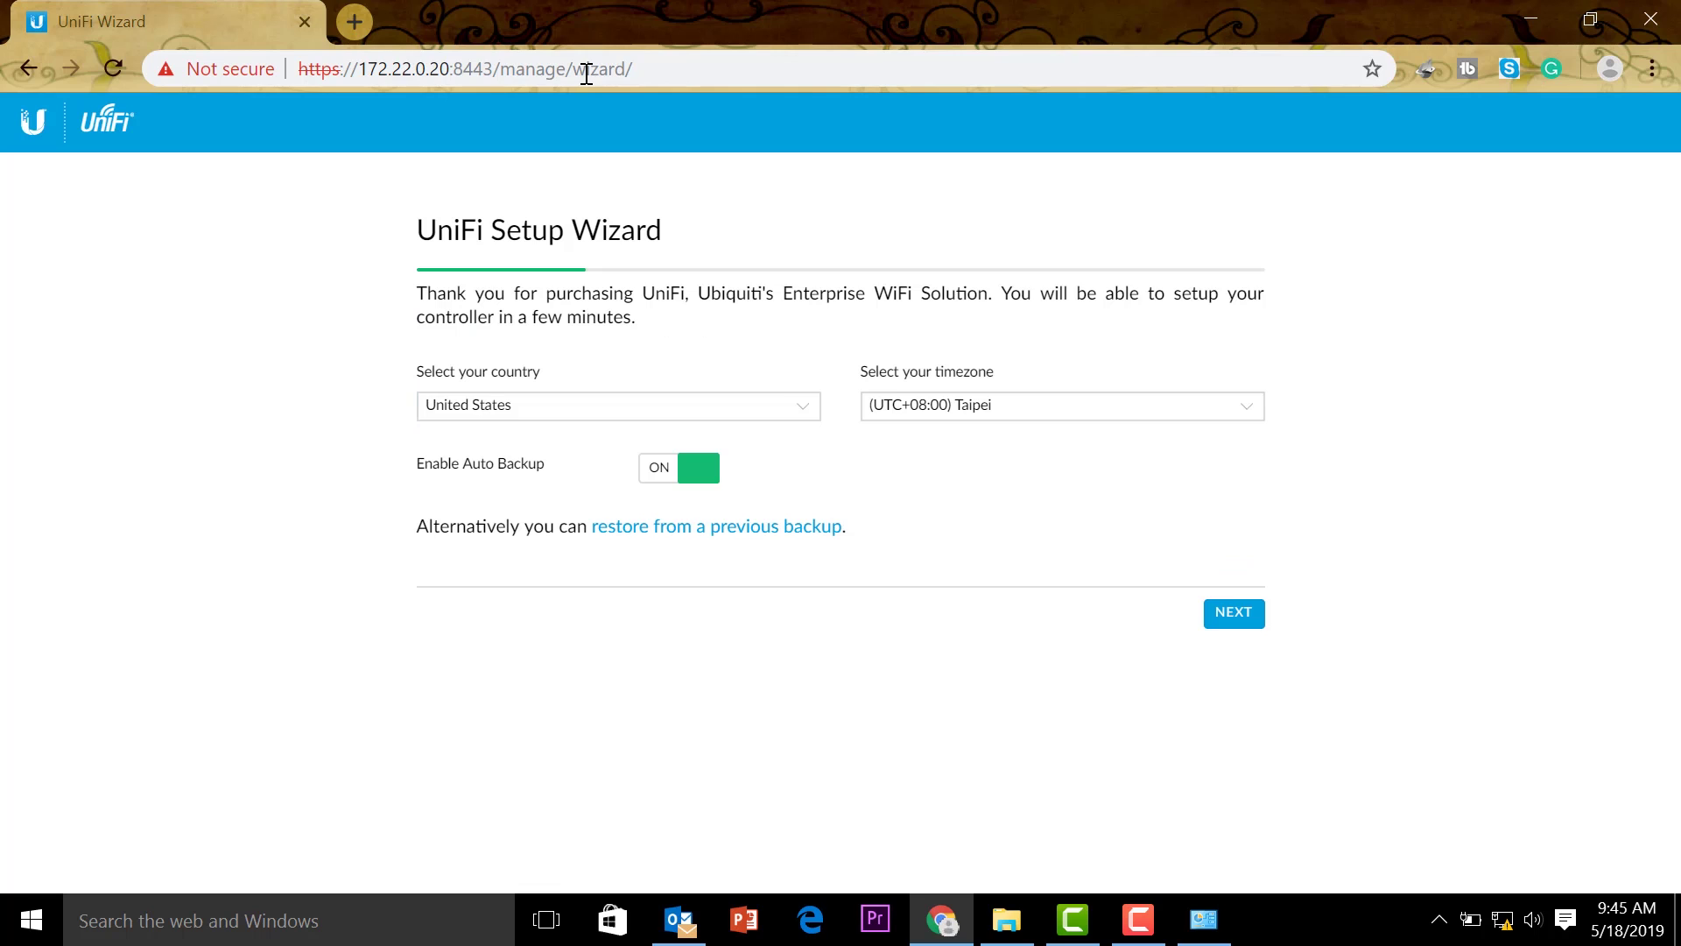
left_click(561, 406)
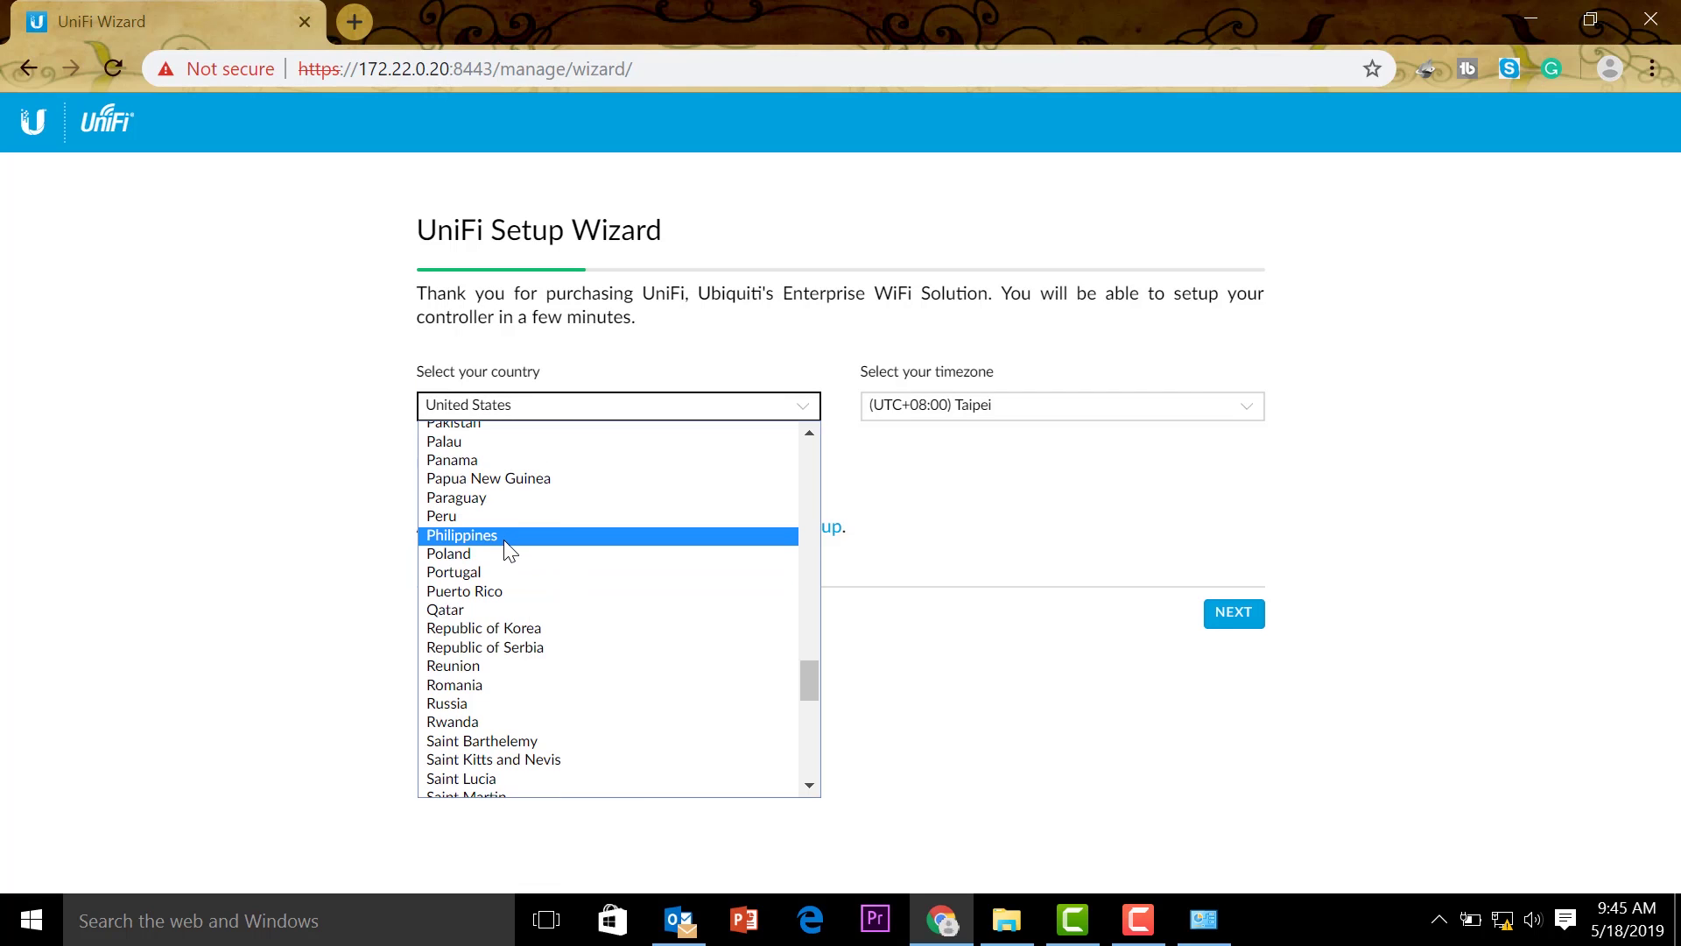
left_click(506, 538)
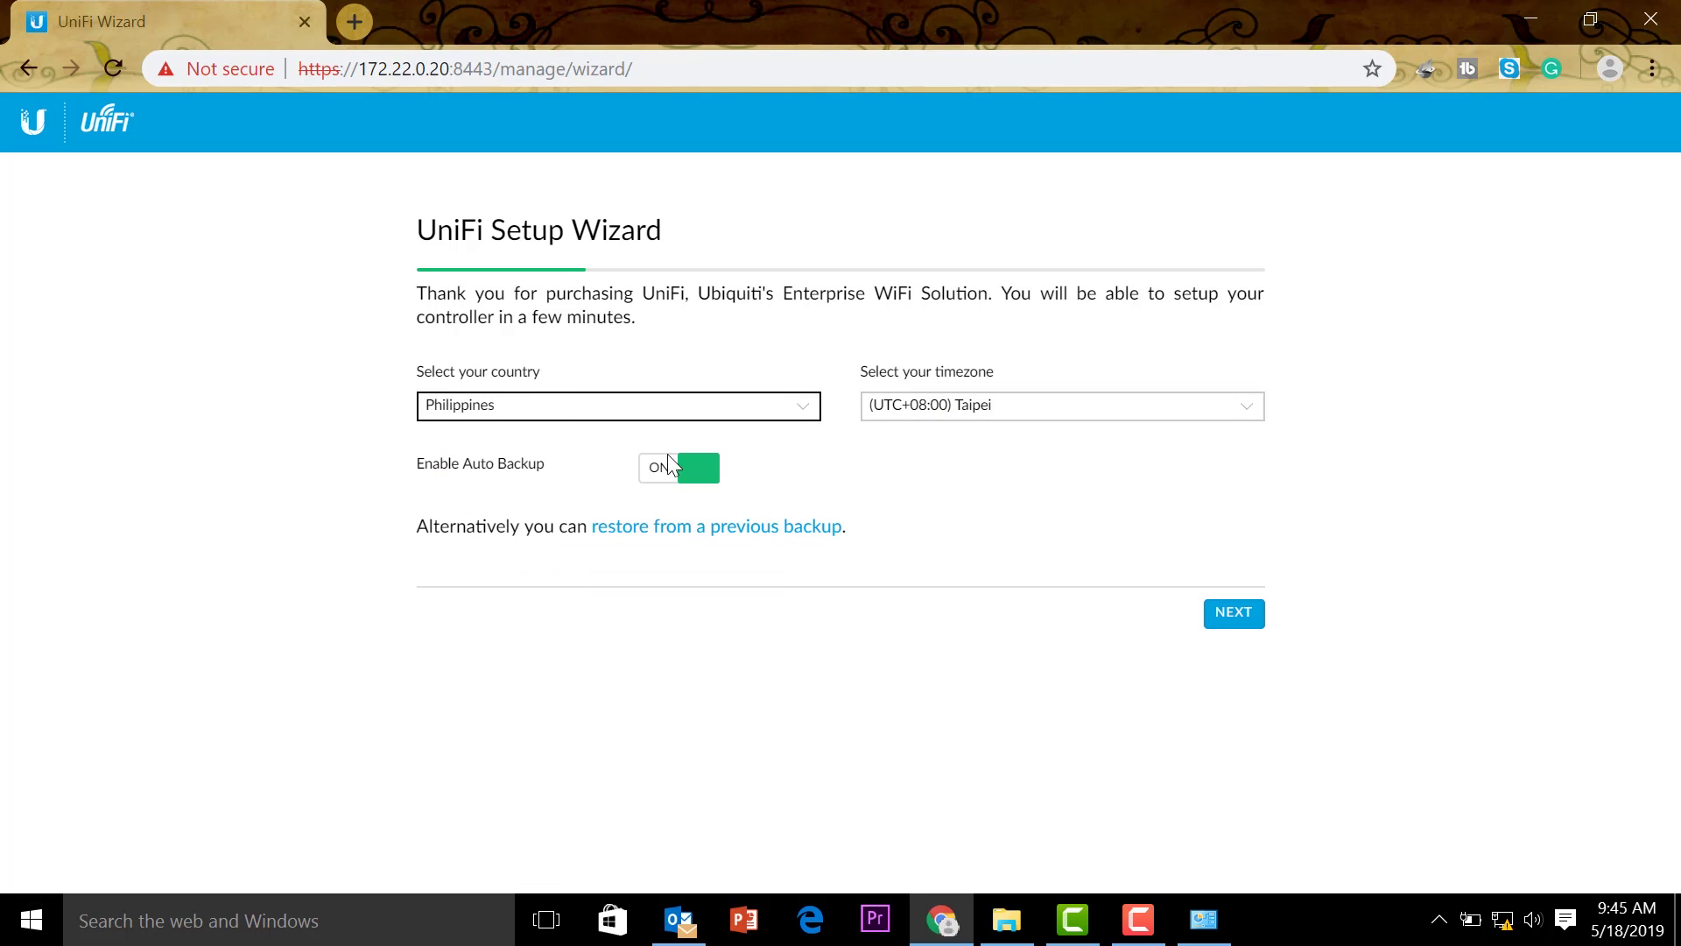
left_click(1229, 627)
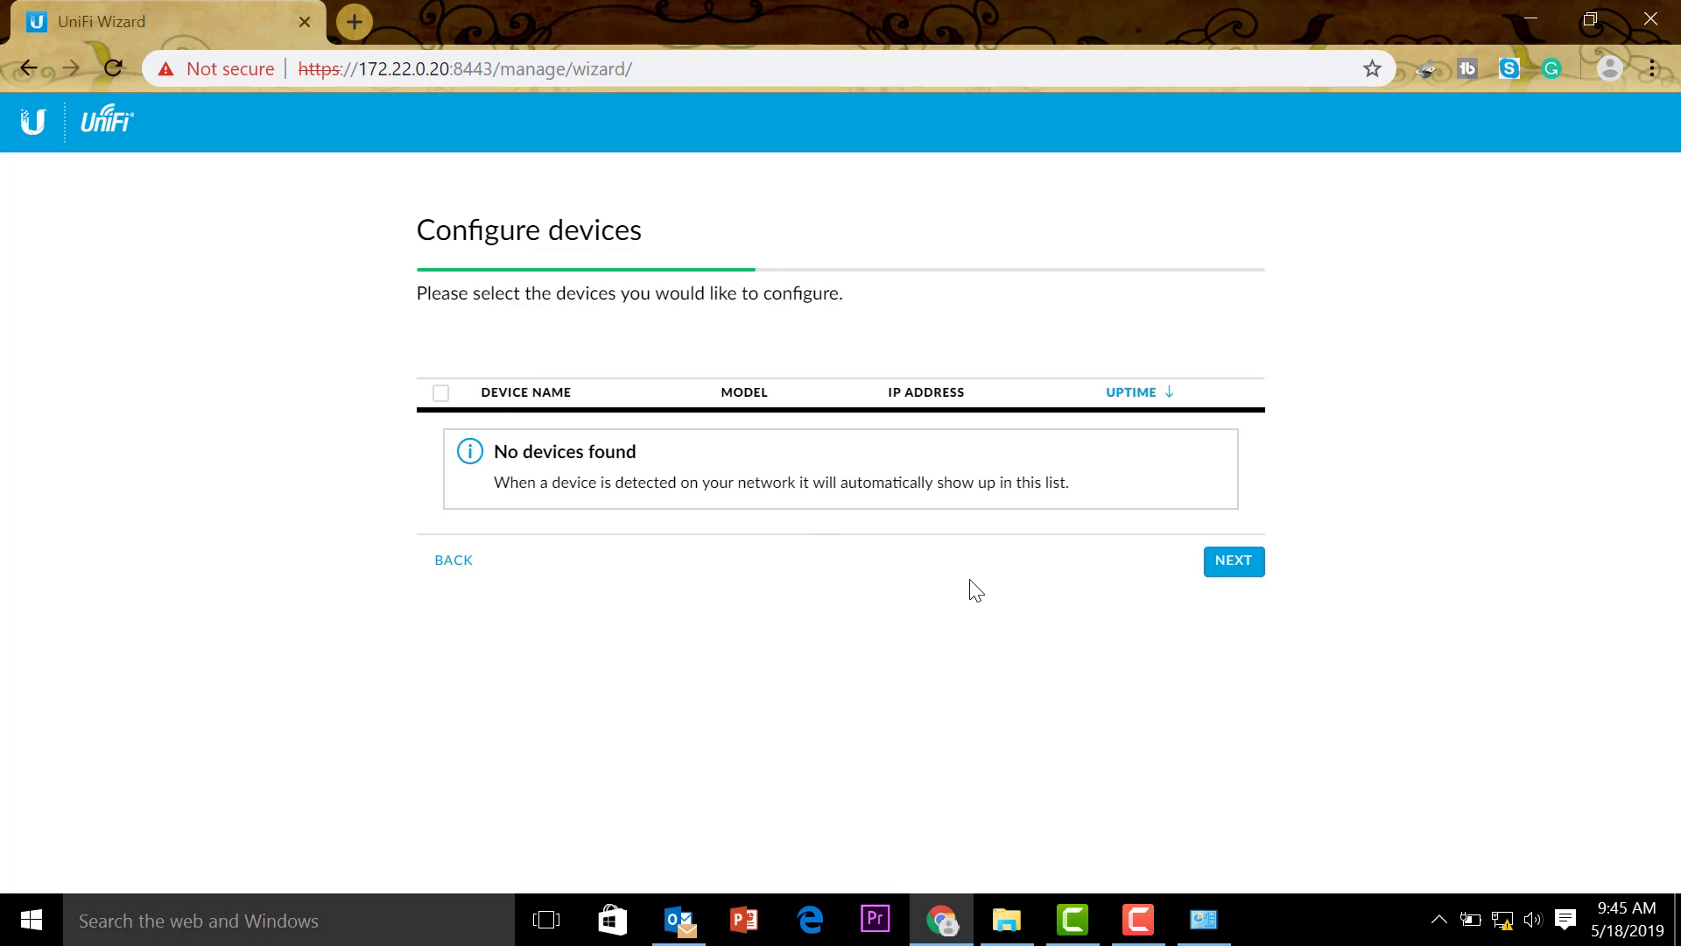
left_click(1234, 560)
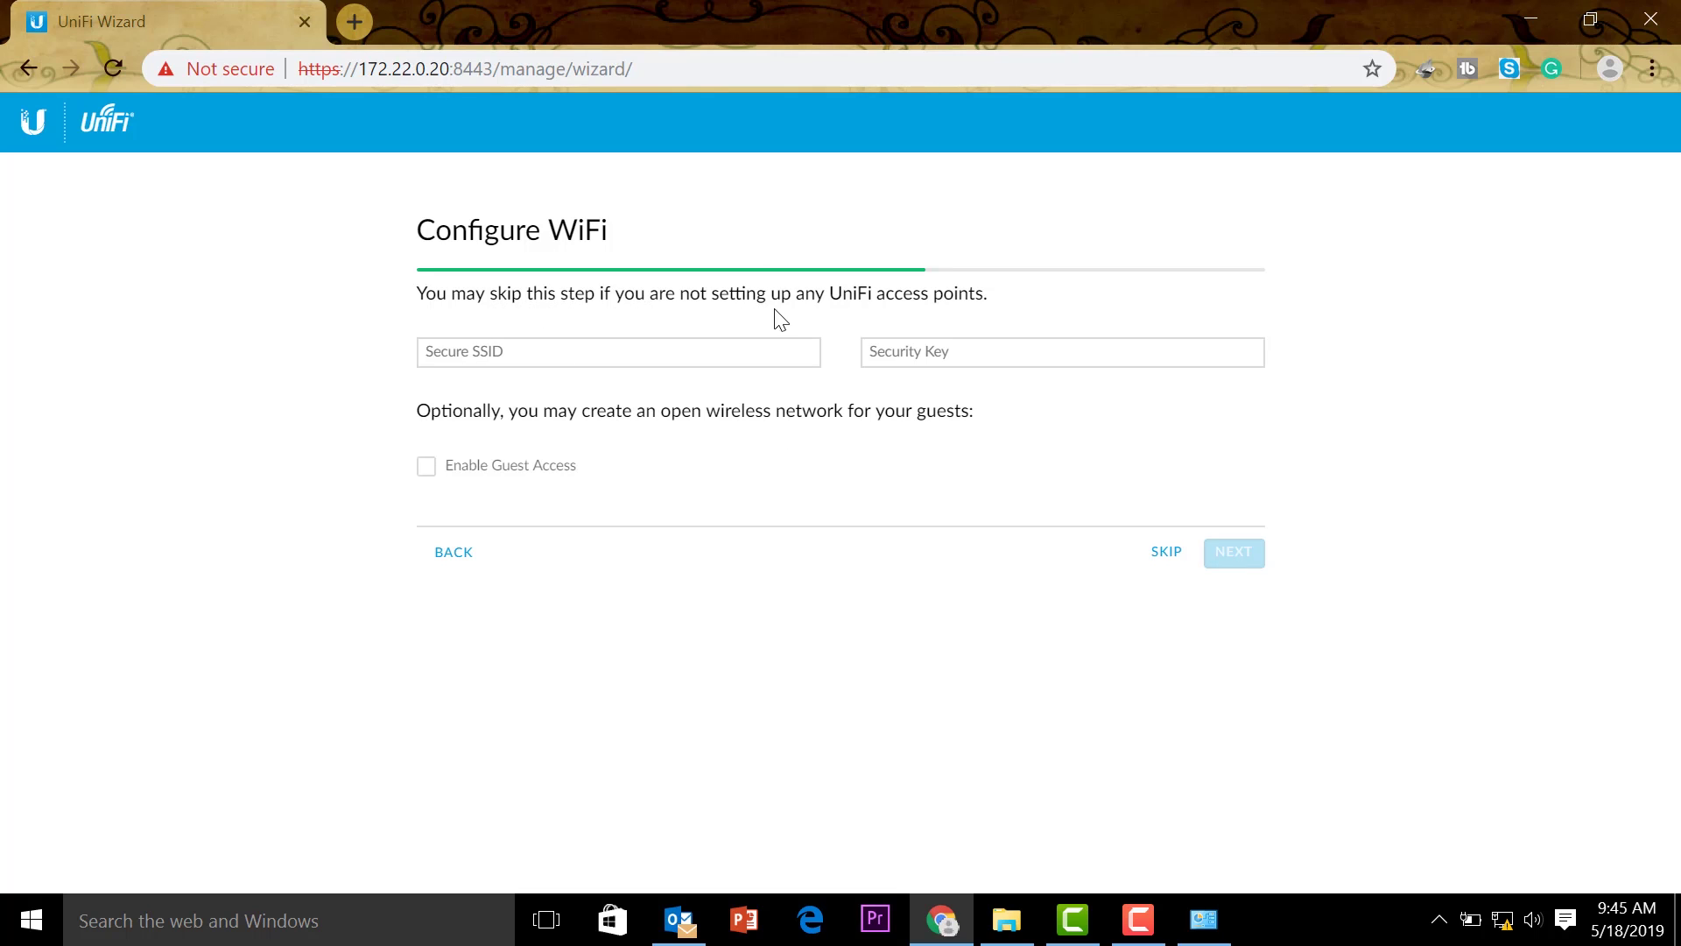
- Enter a secure Wi-Fi name and security key, and enable open guest access
left_click(617, 352)
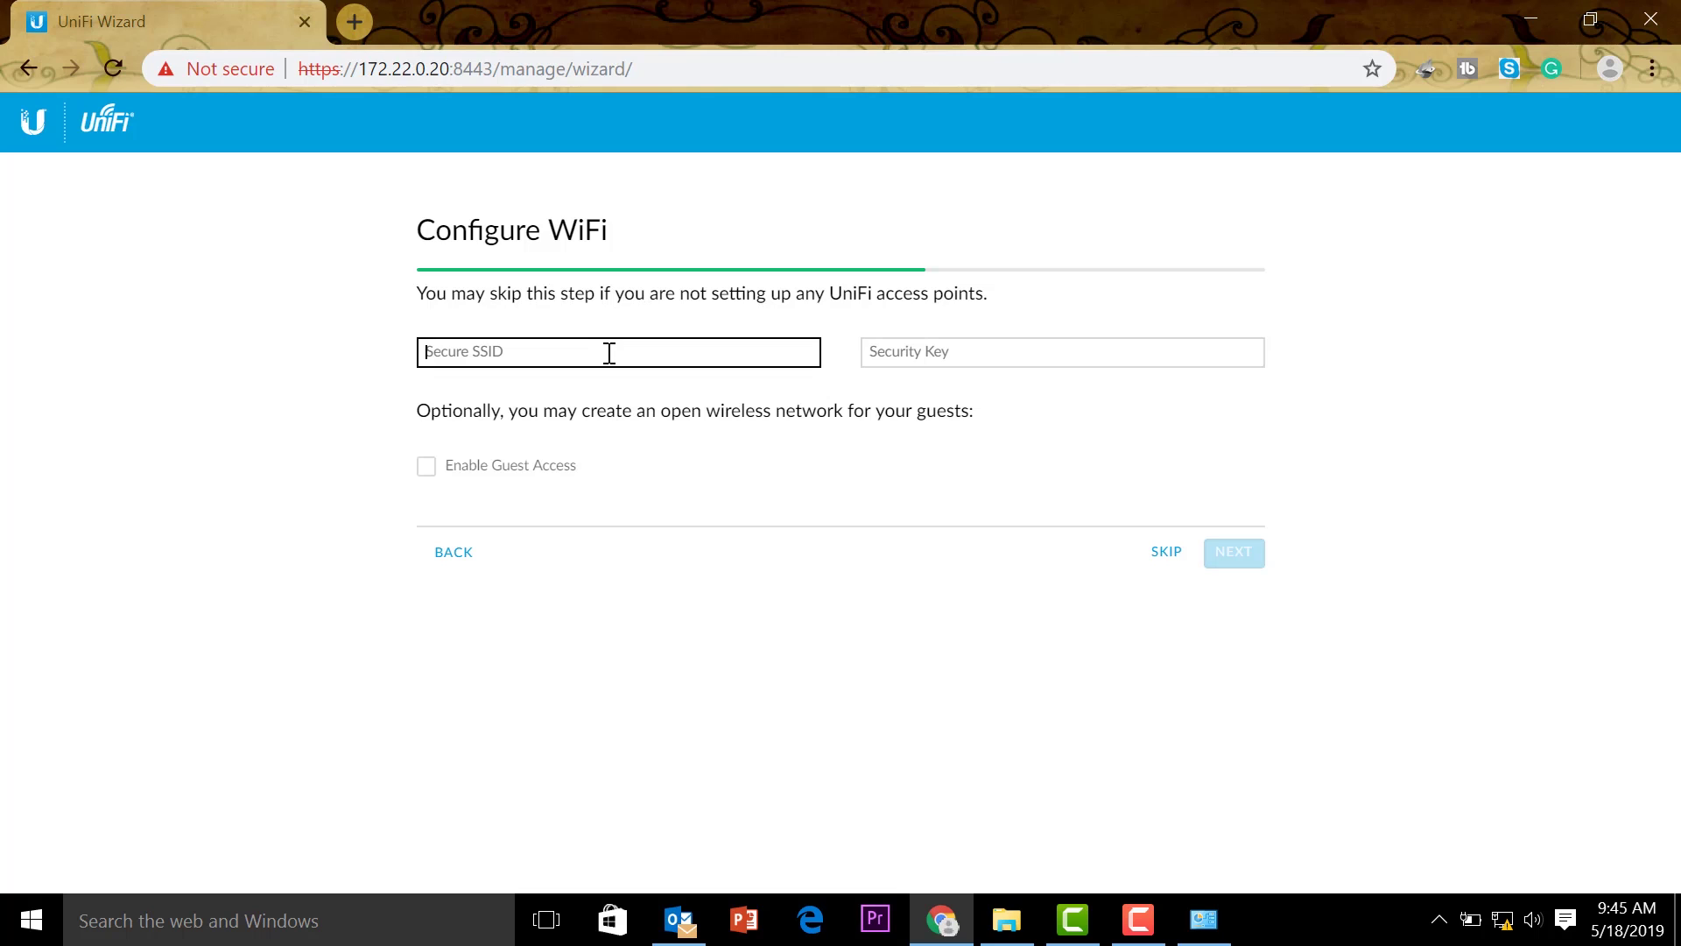
type("KCP-Fi")
left_click(986, 353)
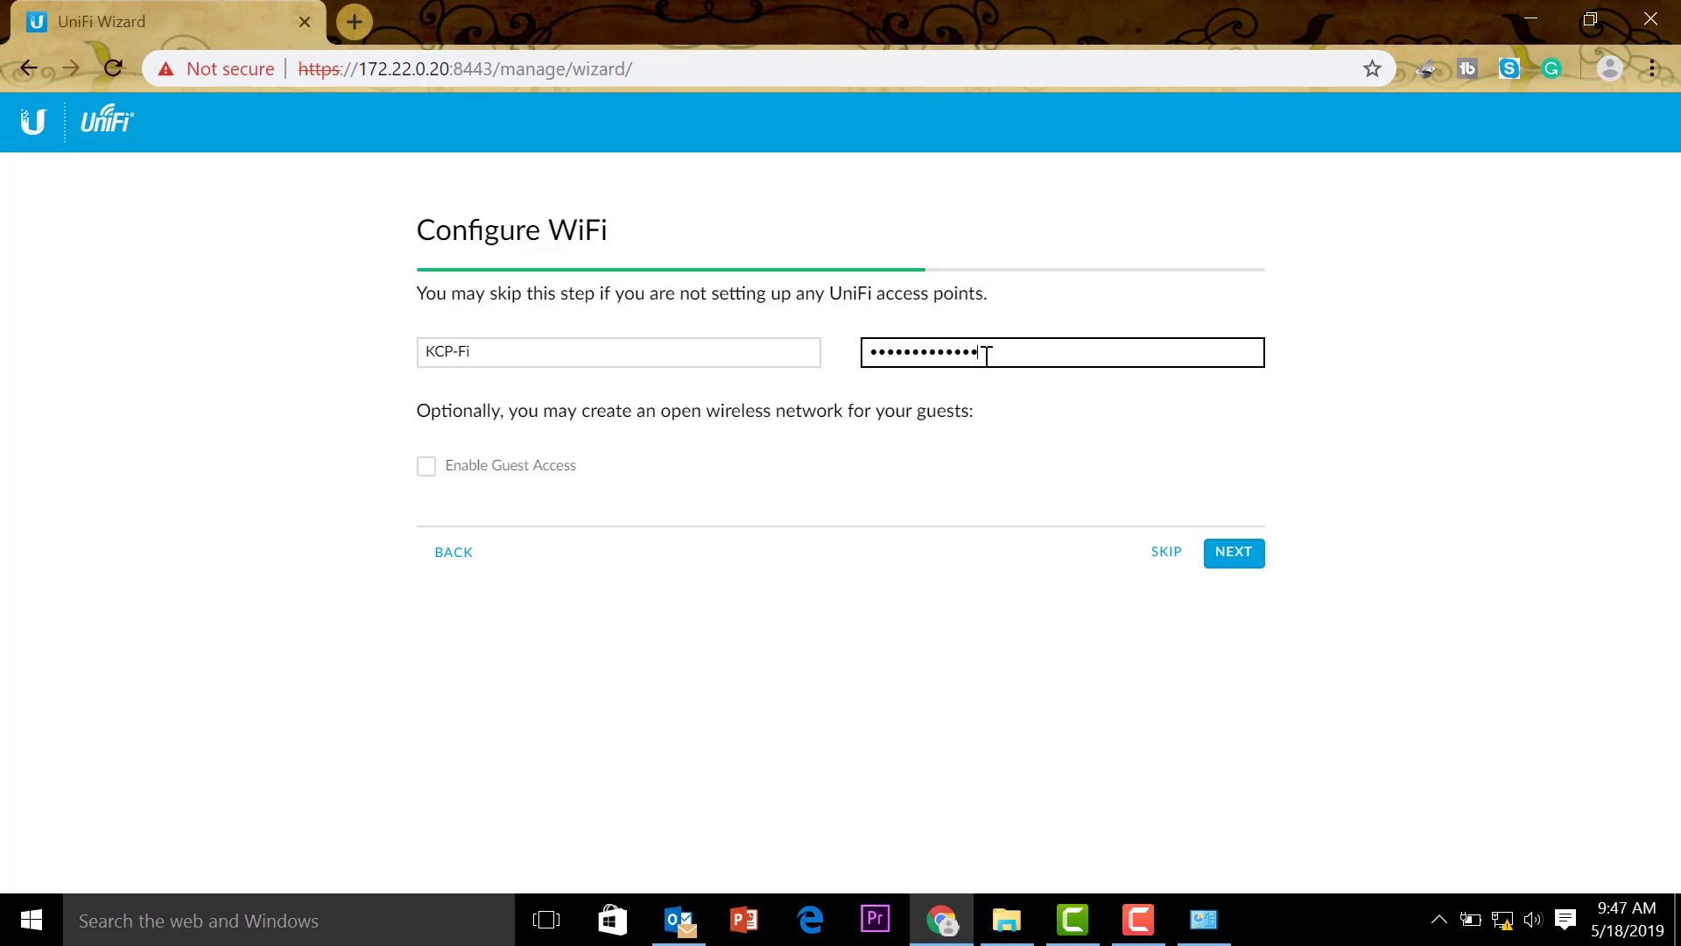
left_click(431, 465)
left_click(552, 519)
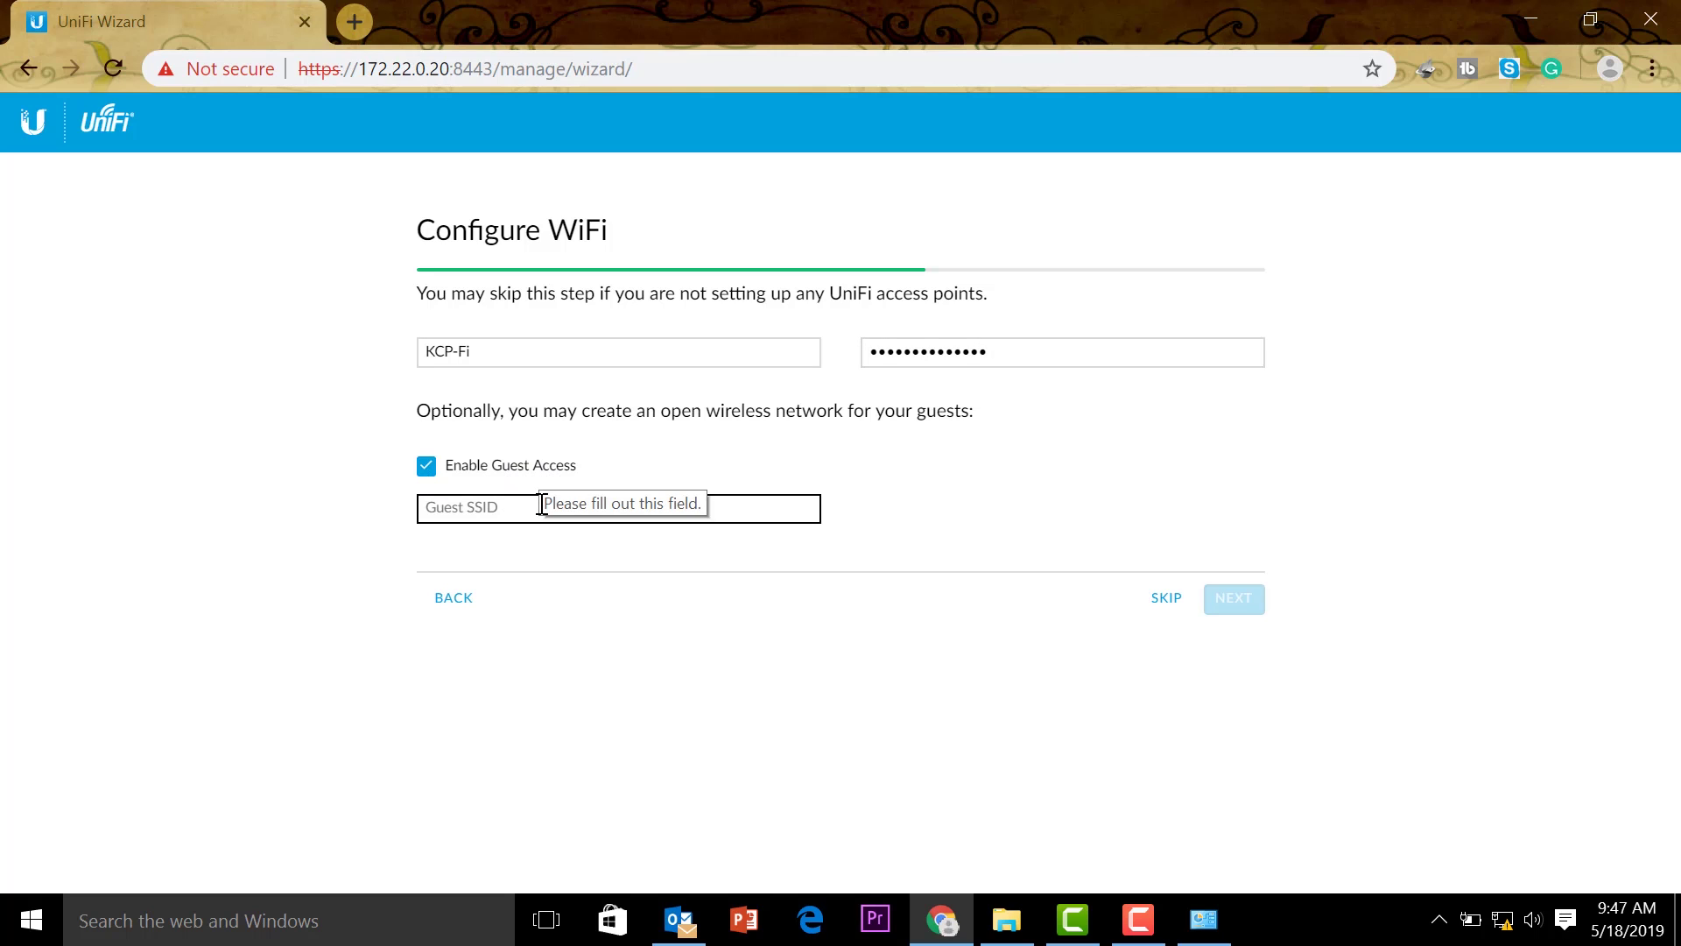
- Rename the secure network to VIP-Fi, name the guest network KCP-Fi, and continue
left_click(461, 348)
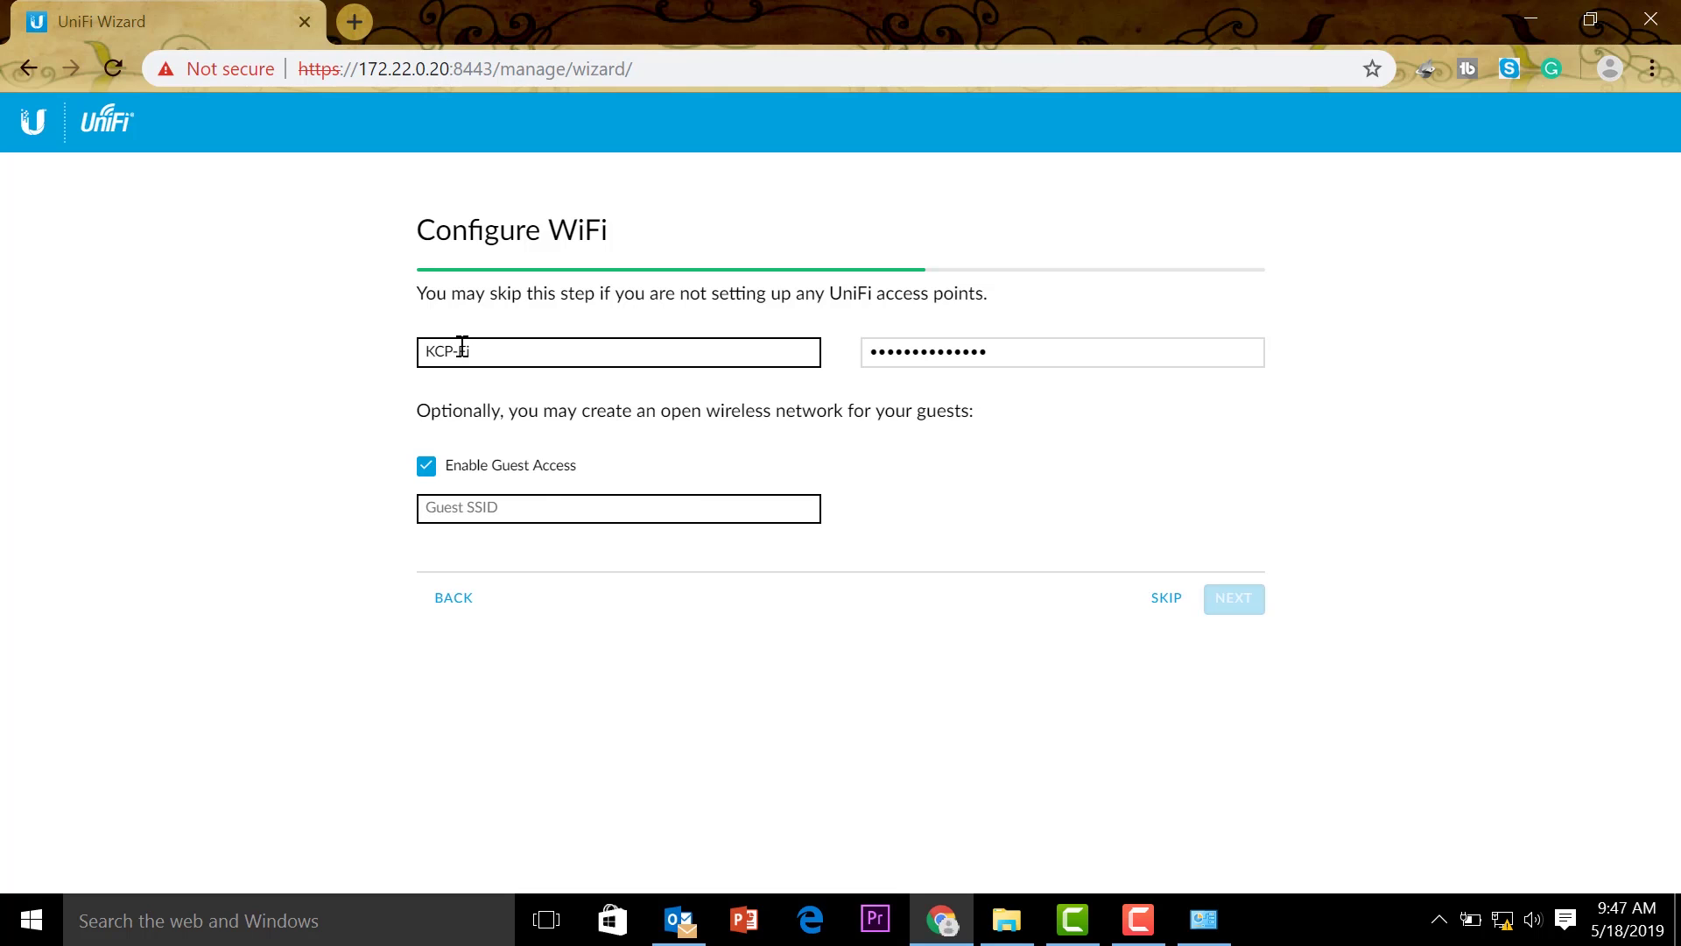
left_click_drag(452, 350, 288, 360)
type("VIP")
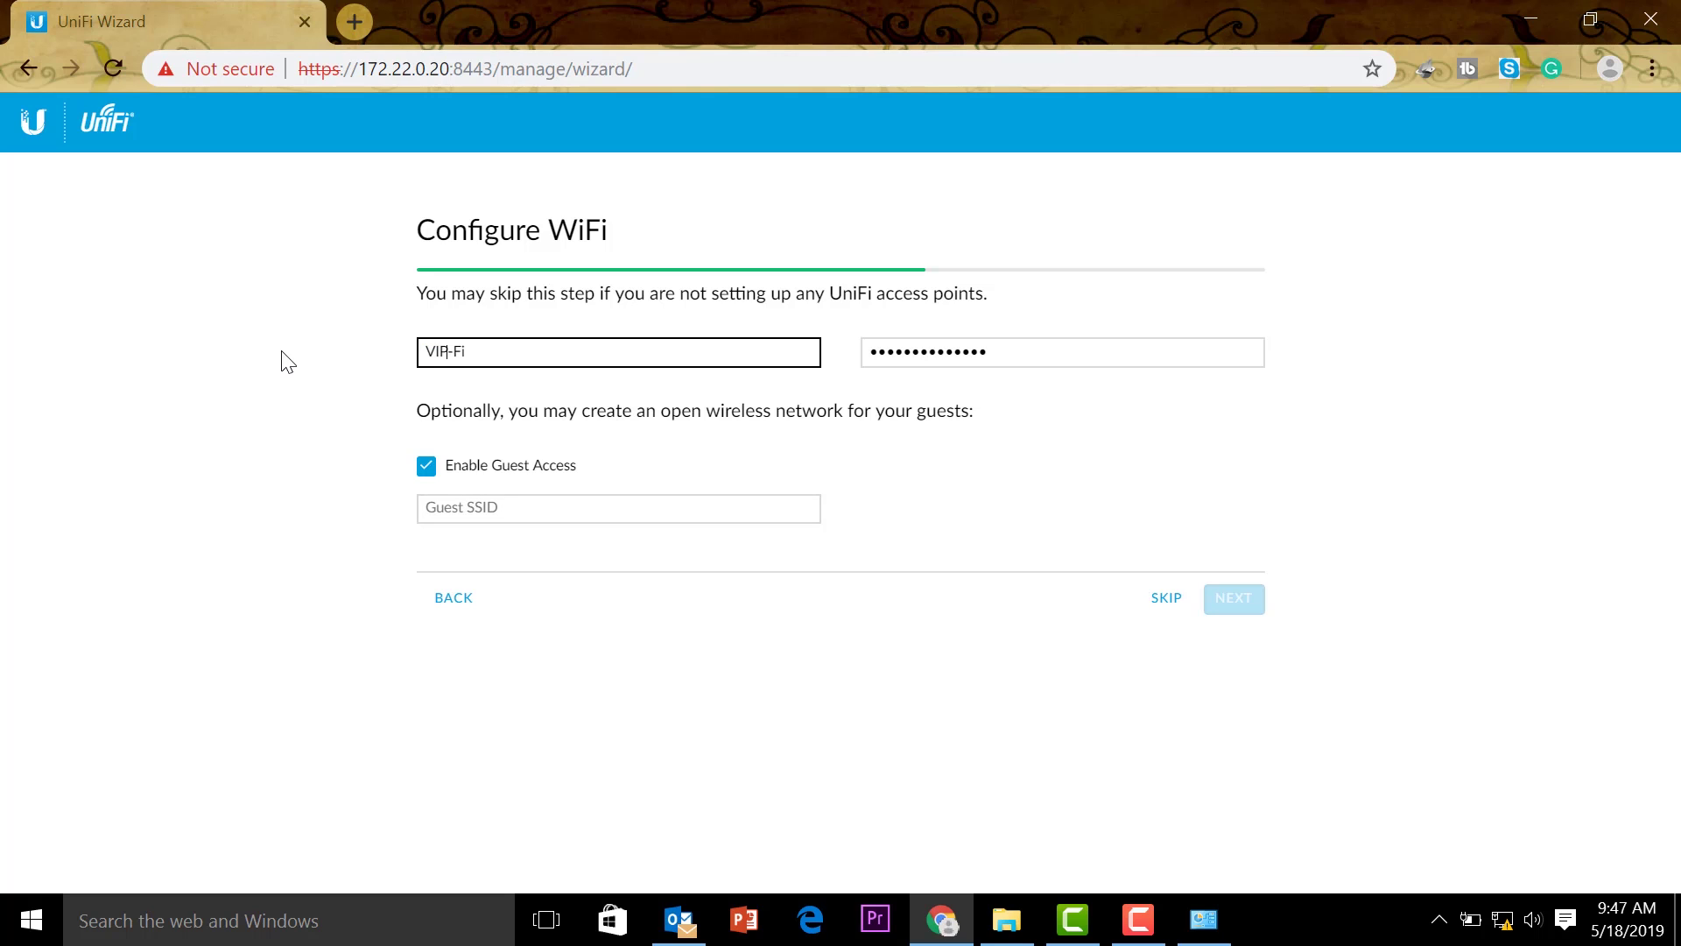
left_click(488, 506)
type("KCP-Fi")
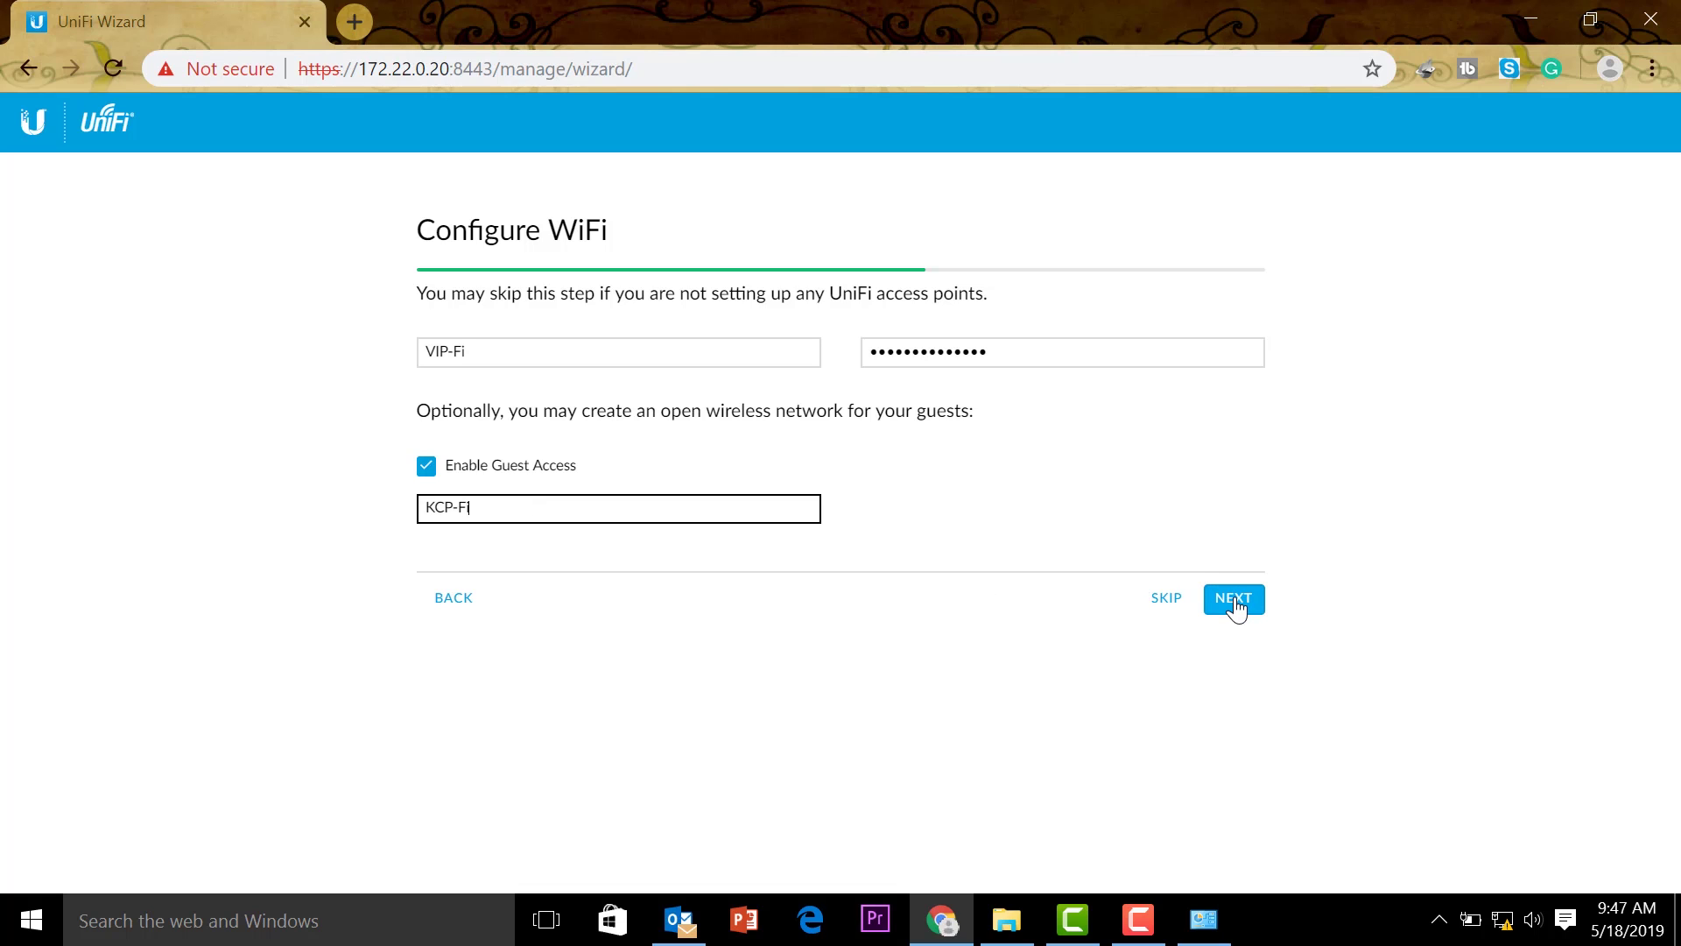
left_click(1233, 600)
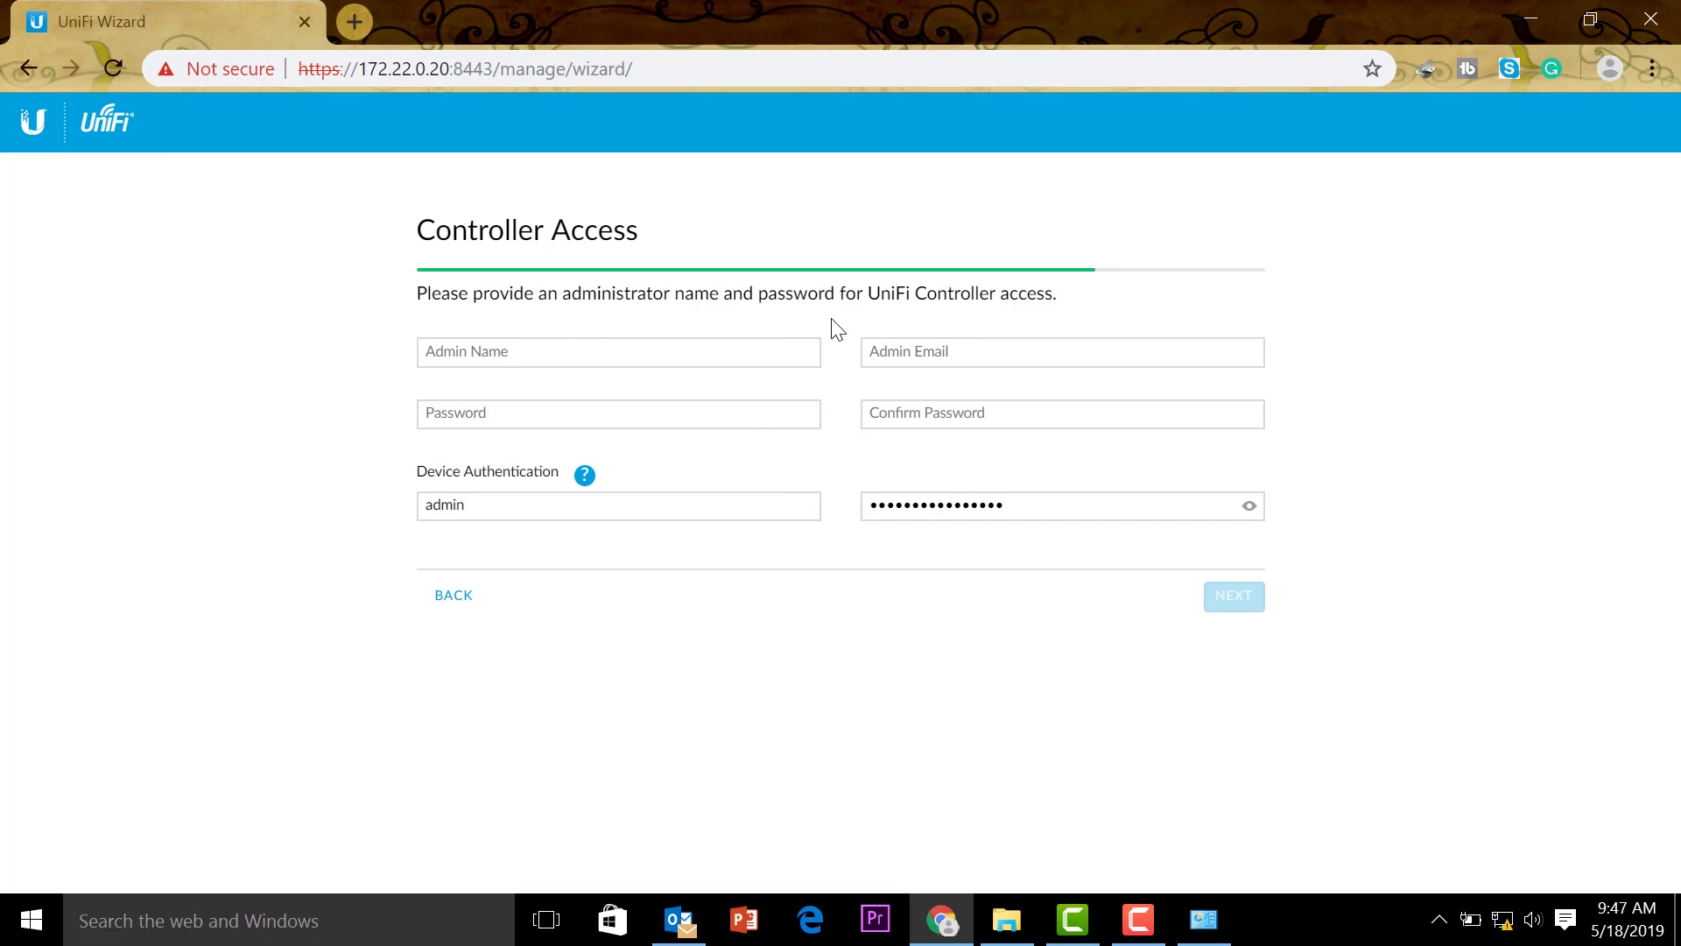
- Fill in the admin name, admin e-mail, password and confirmation, then go to Confirm
left_click(592, 349)
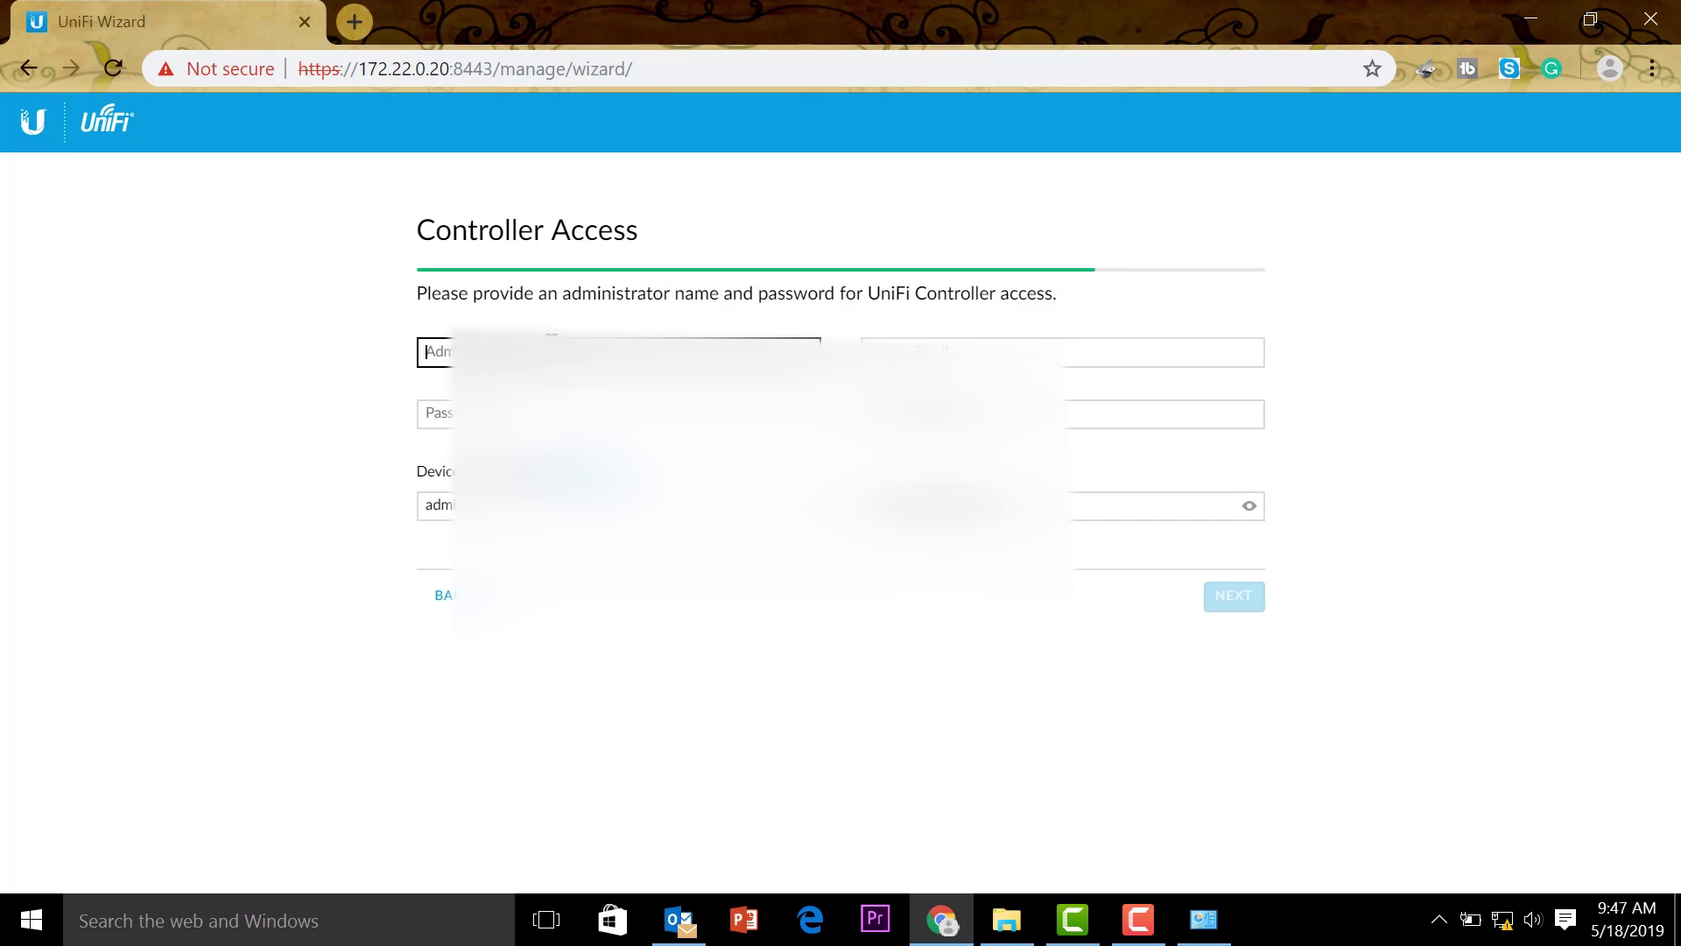
left_click(1006, 347)
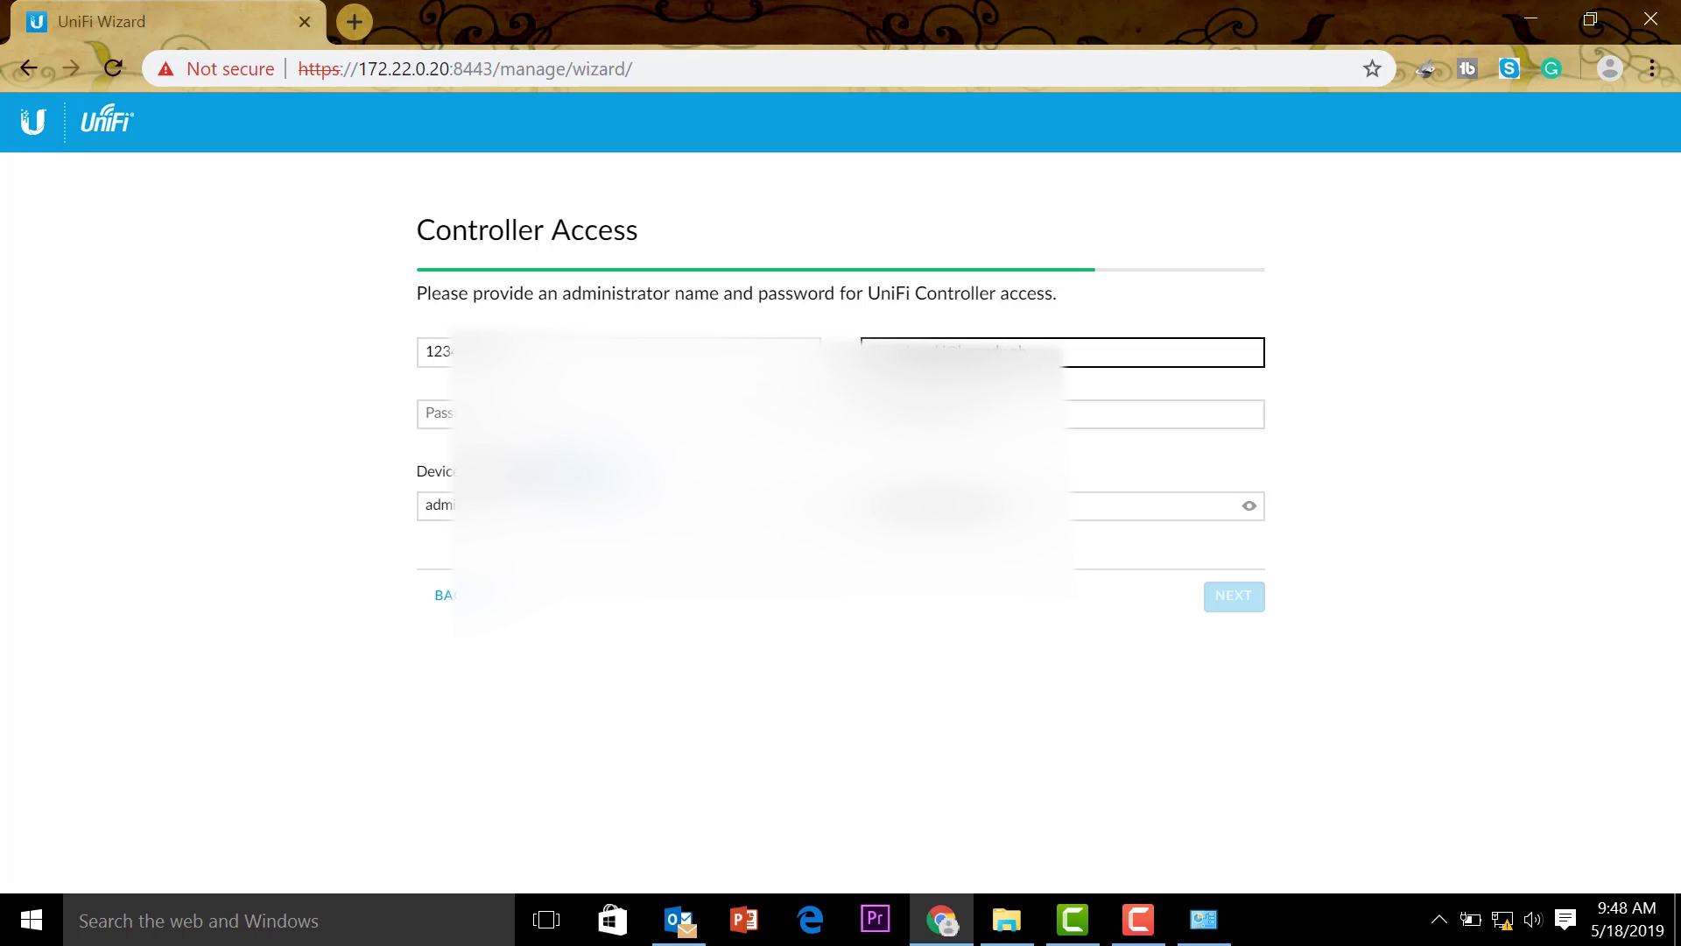
key("Tab")
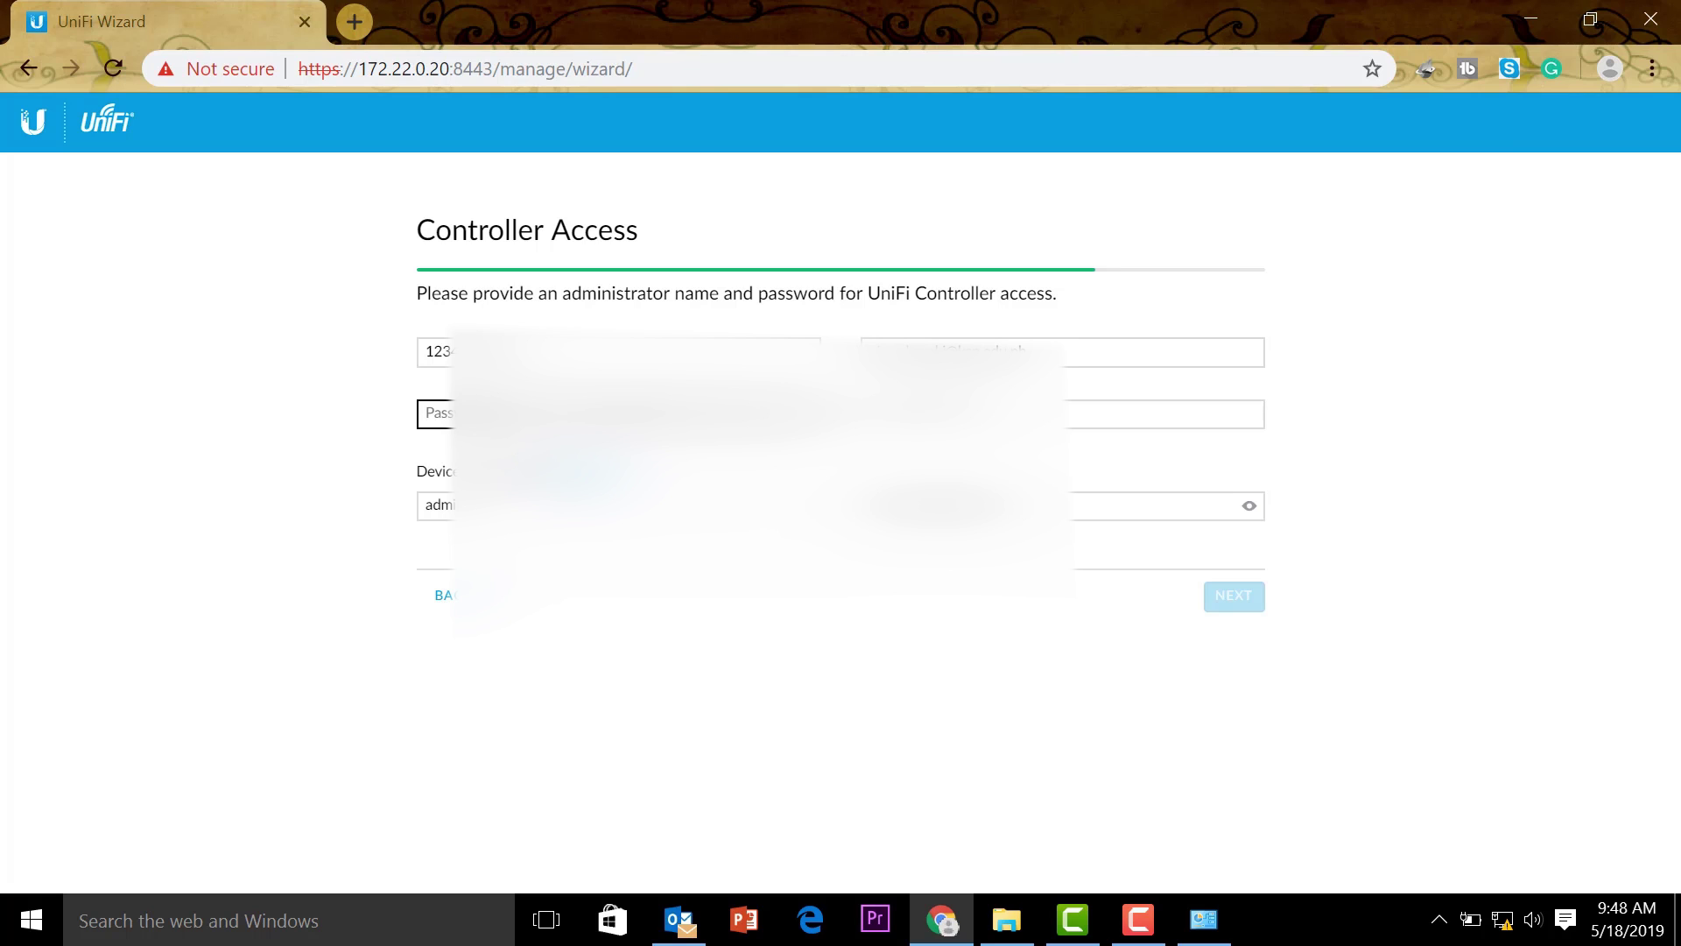
type("•••")
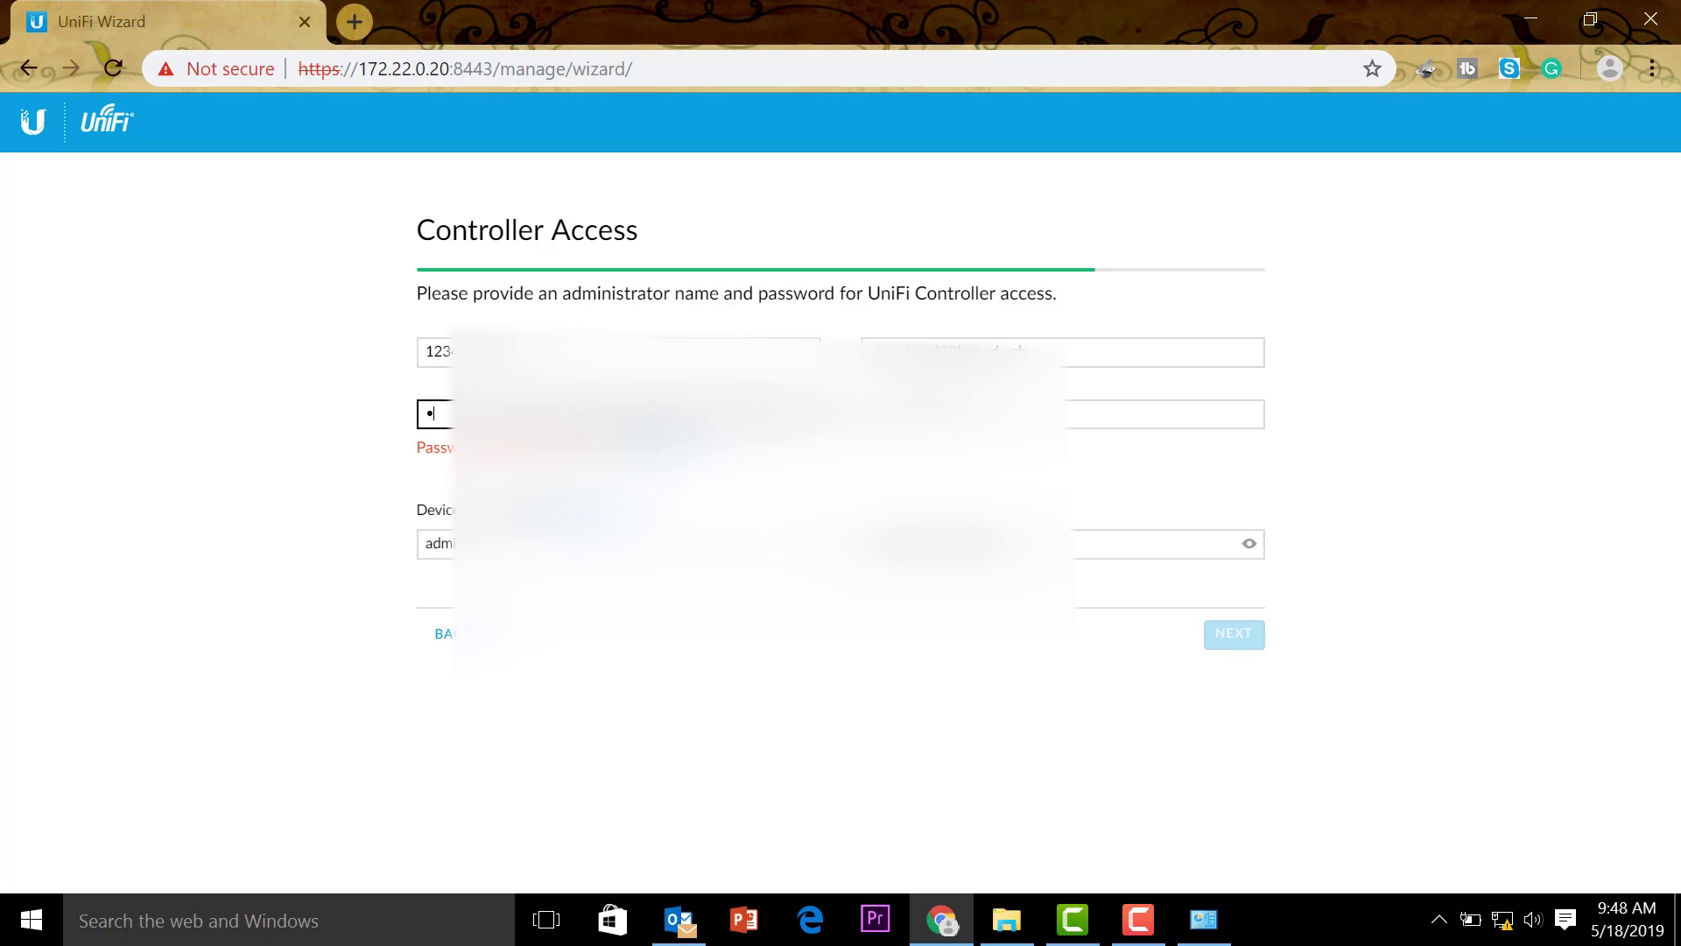
type("•••")
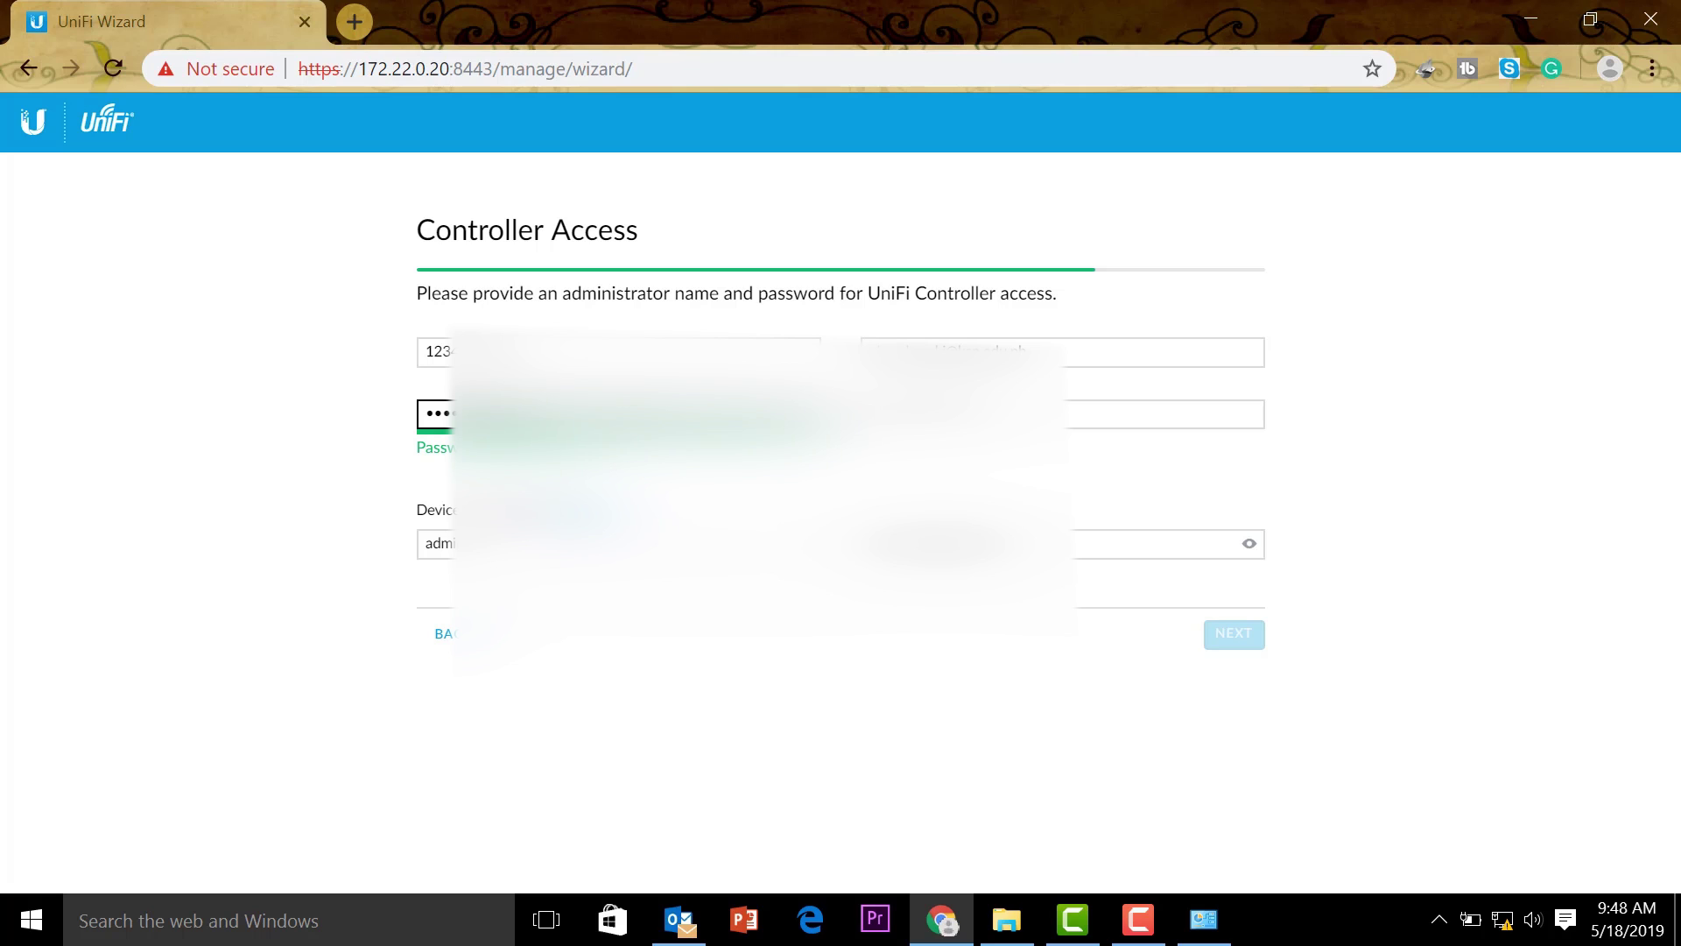
key("Tab")
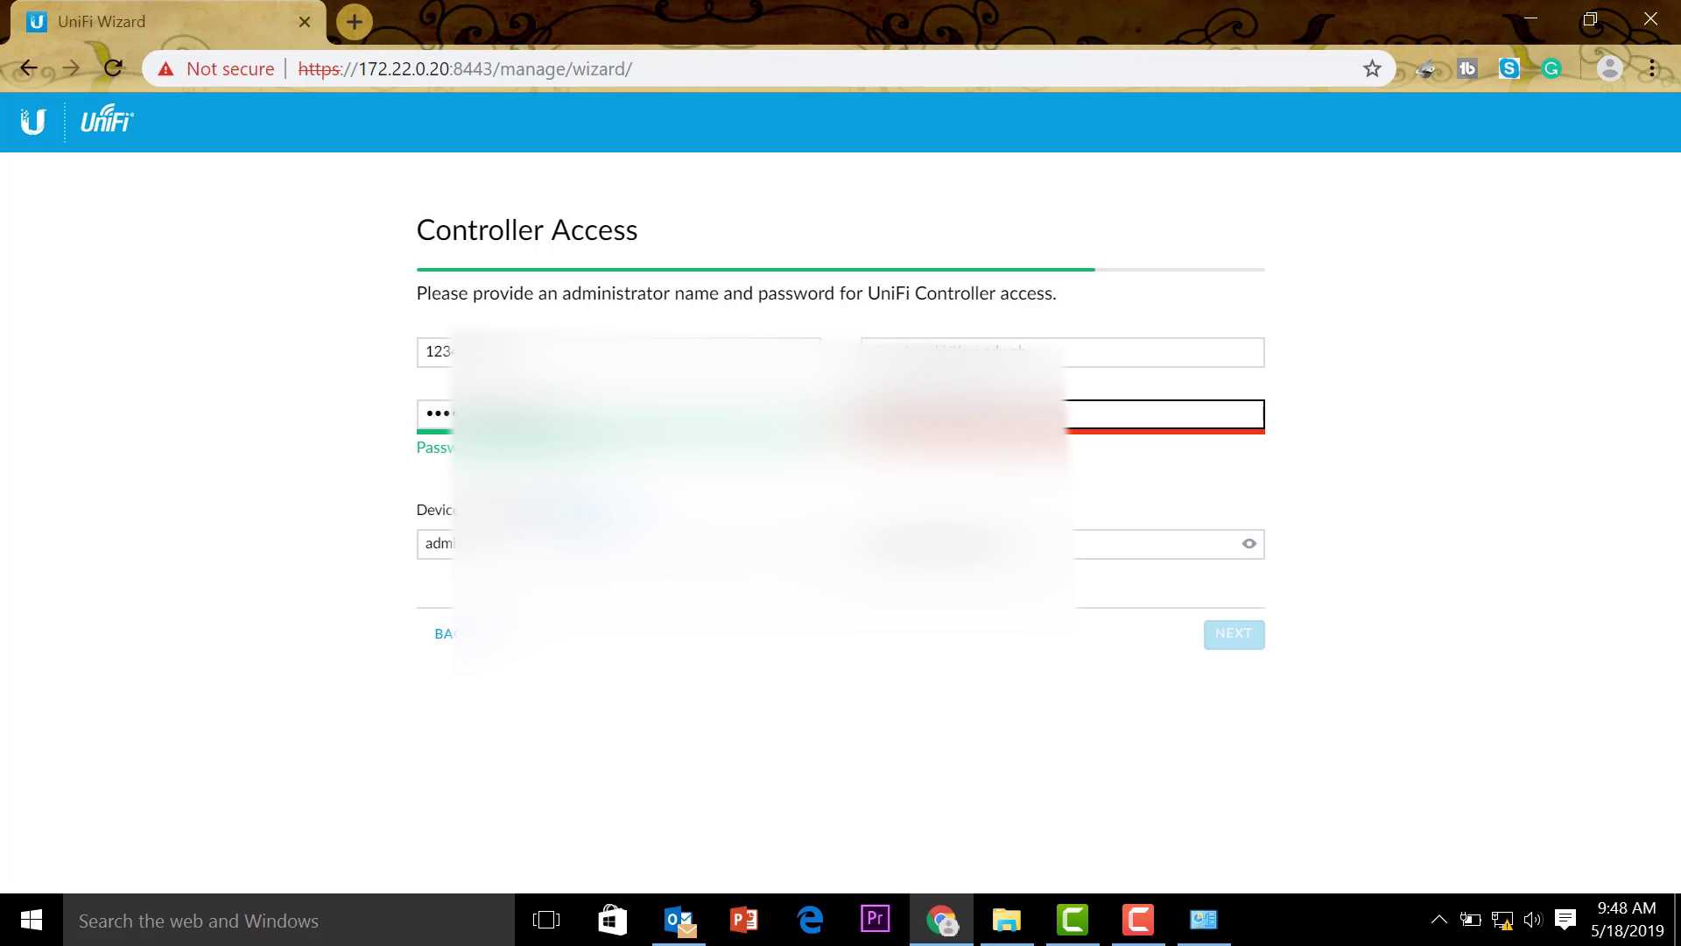
type("•••")
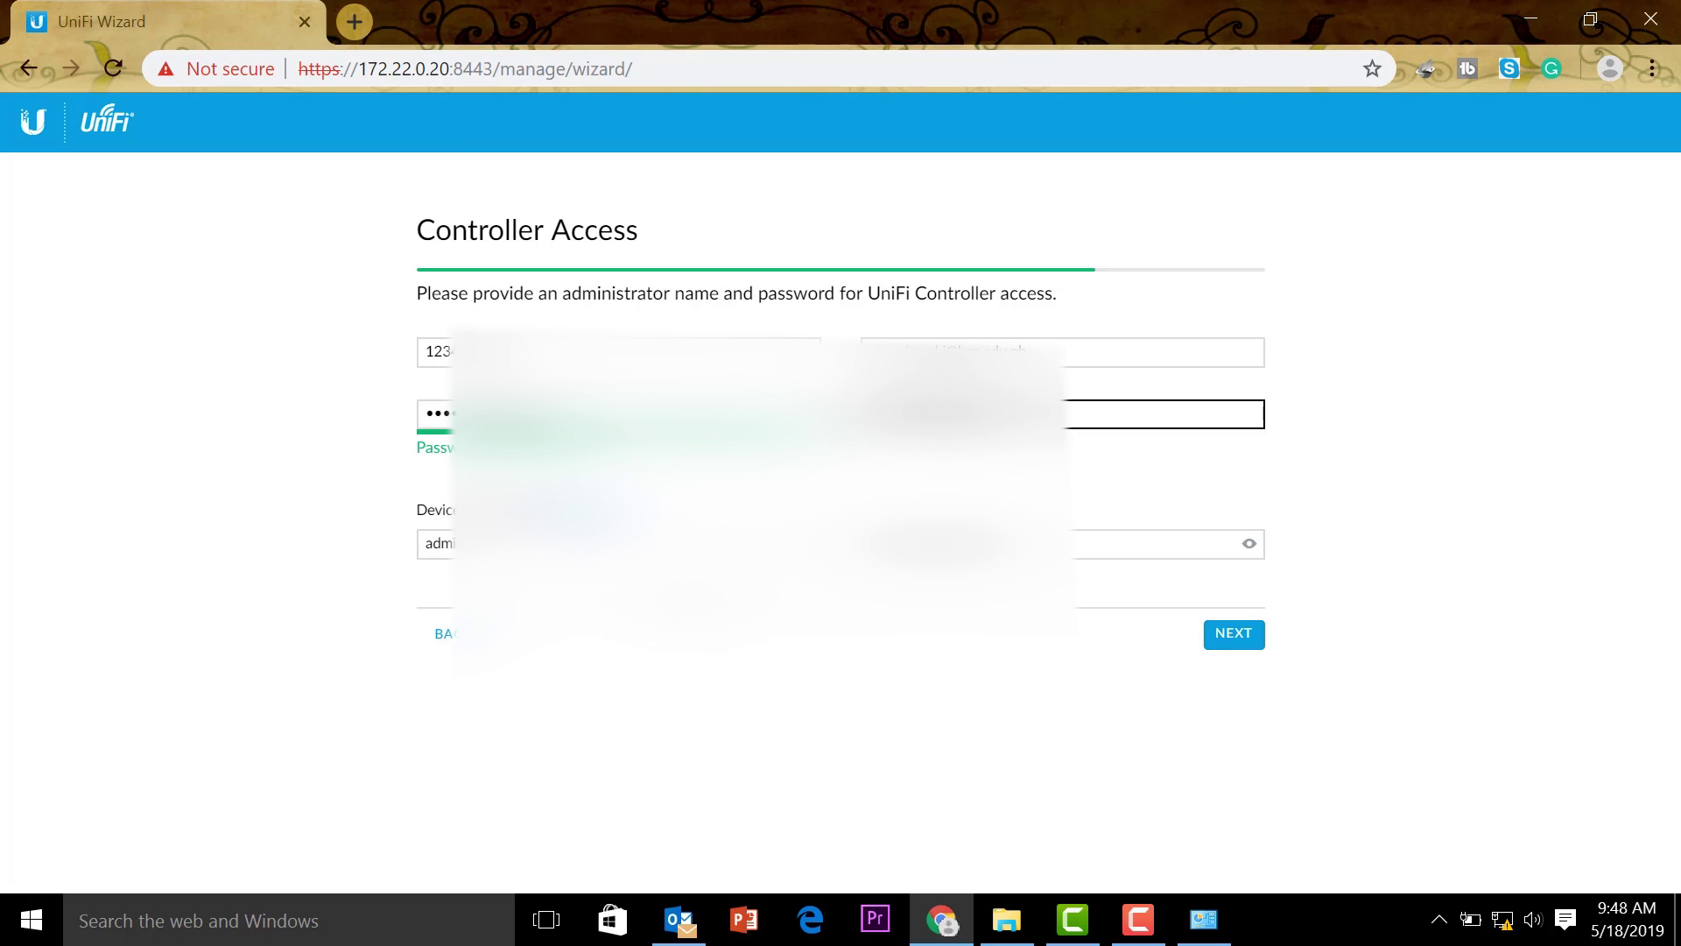
left_click(1235, 635)
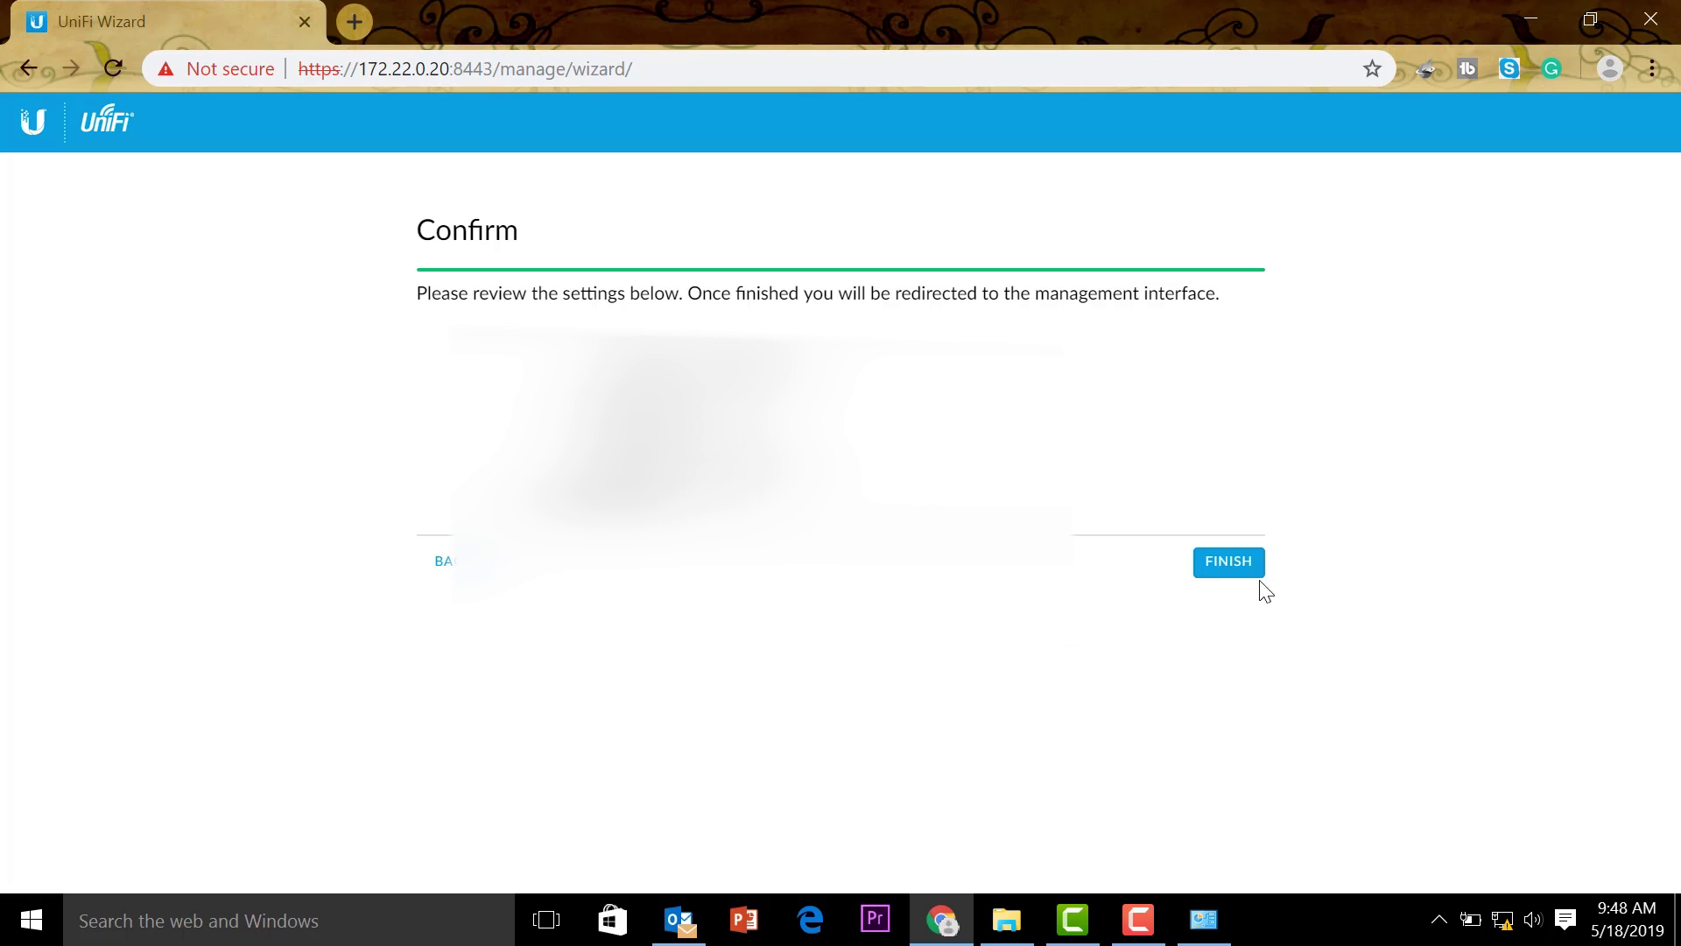
- Finish the UniFi Controller setup wizard from its Confirm page
left_click(1235, 568)
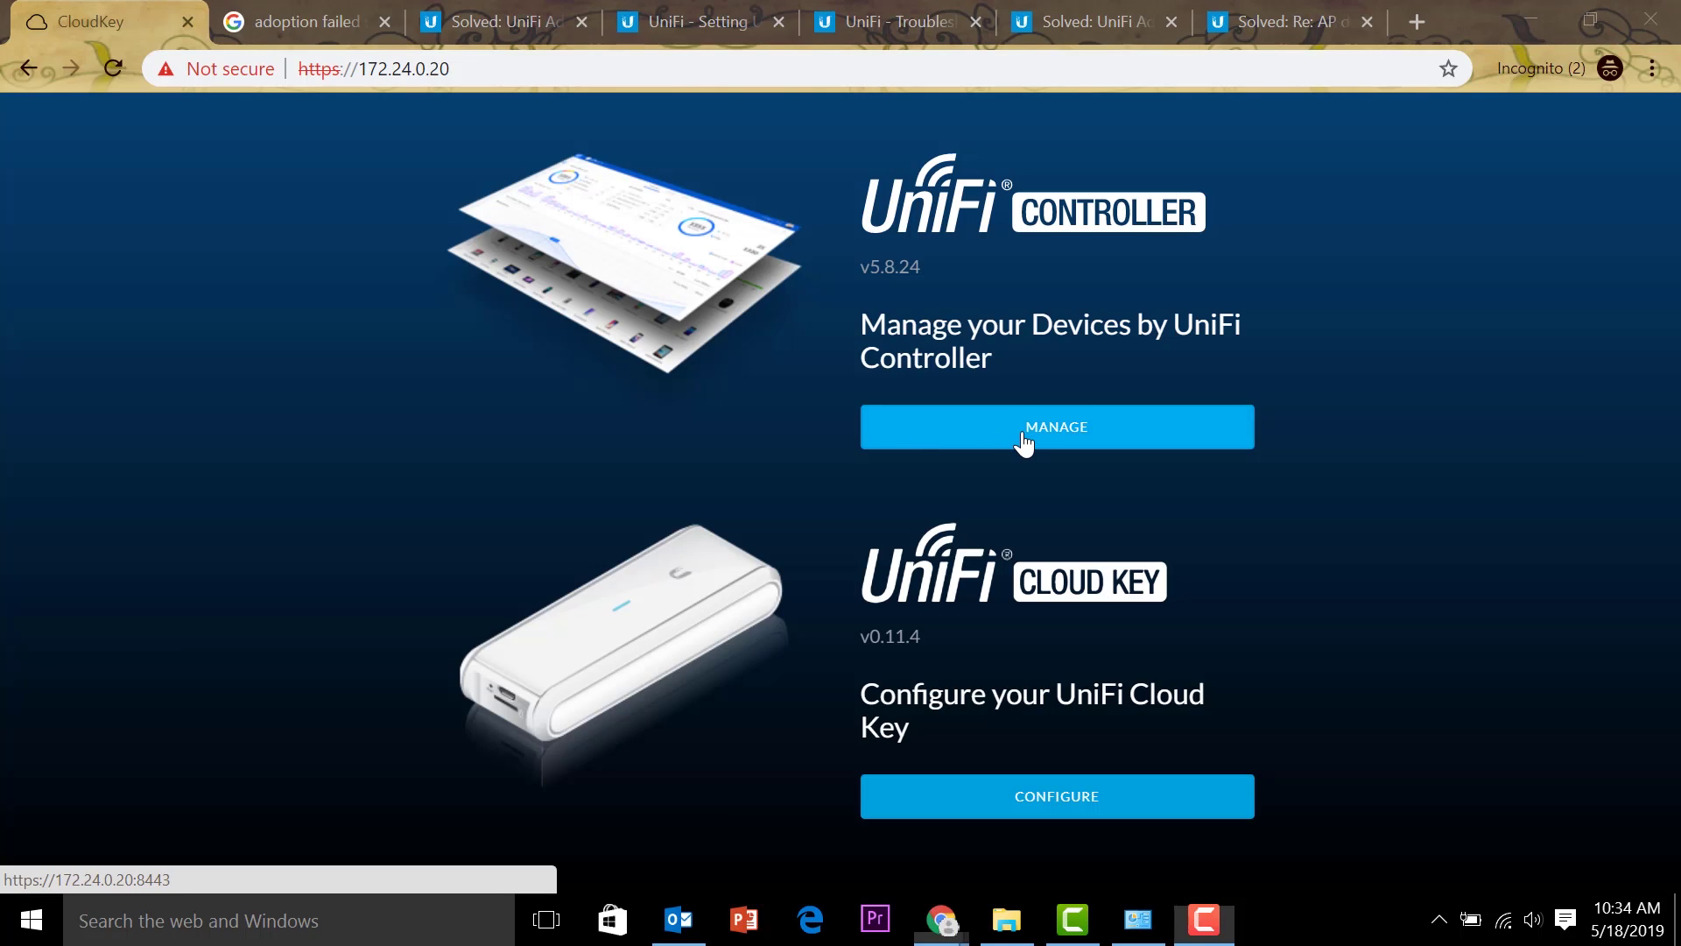
- Launch UniFi Controller from the Cloud Key page and sign in with the admin credentials
left_click(1022, 438)
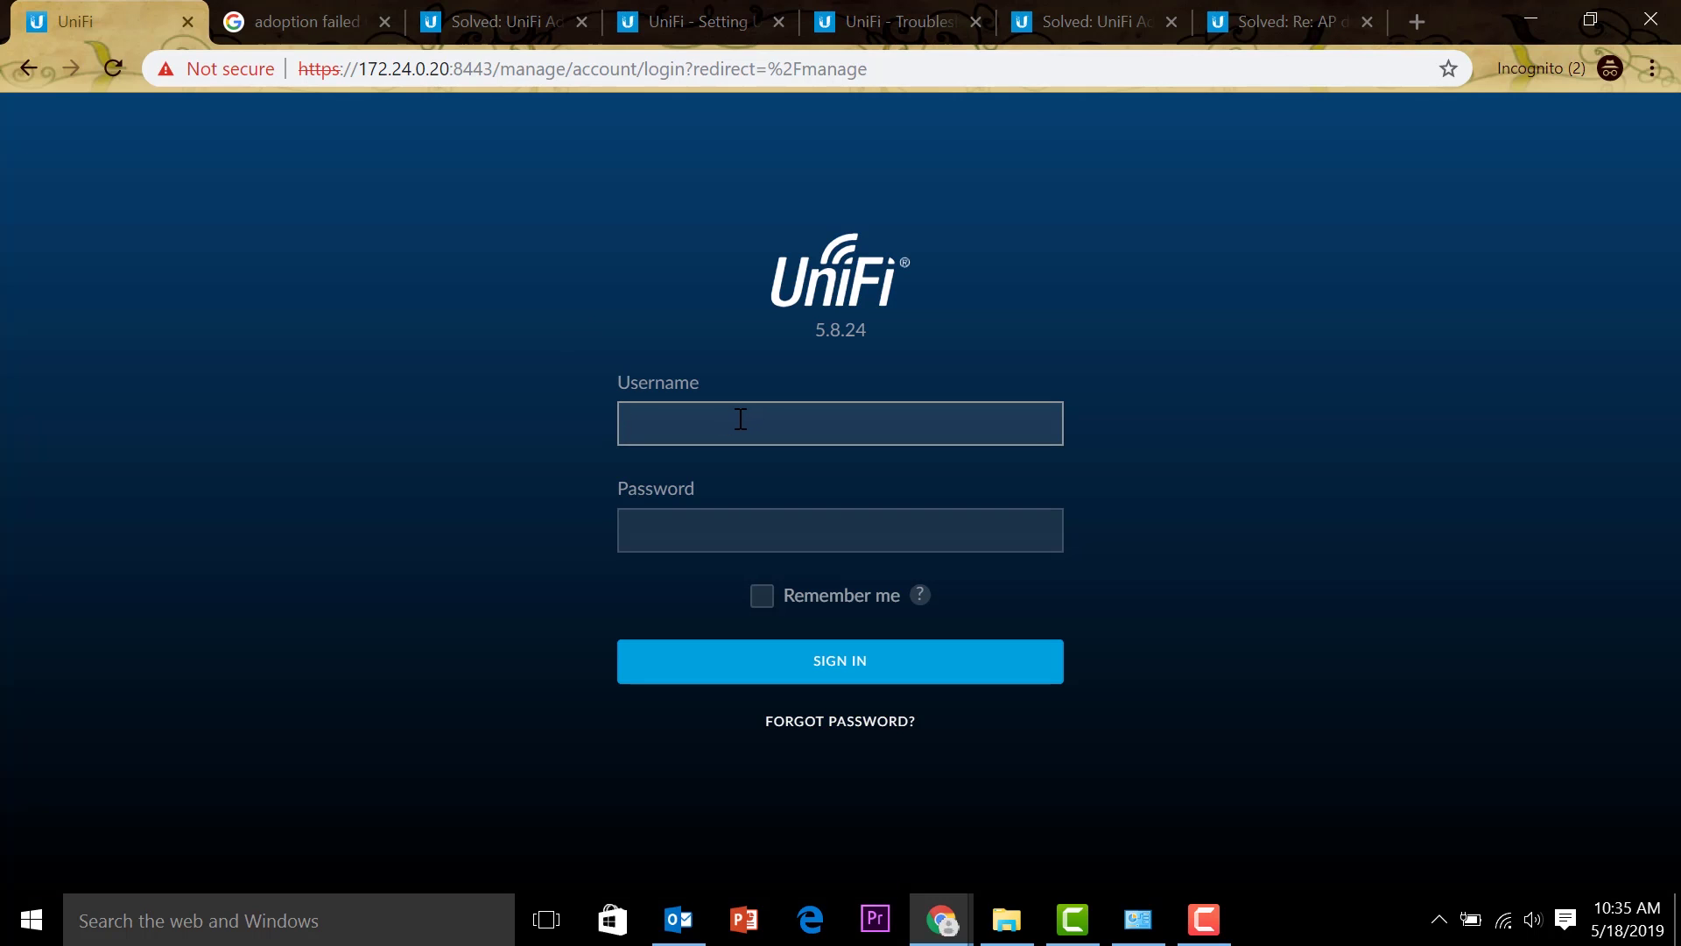
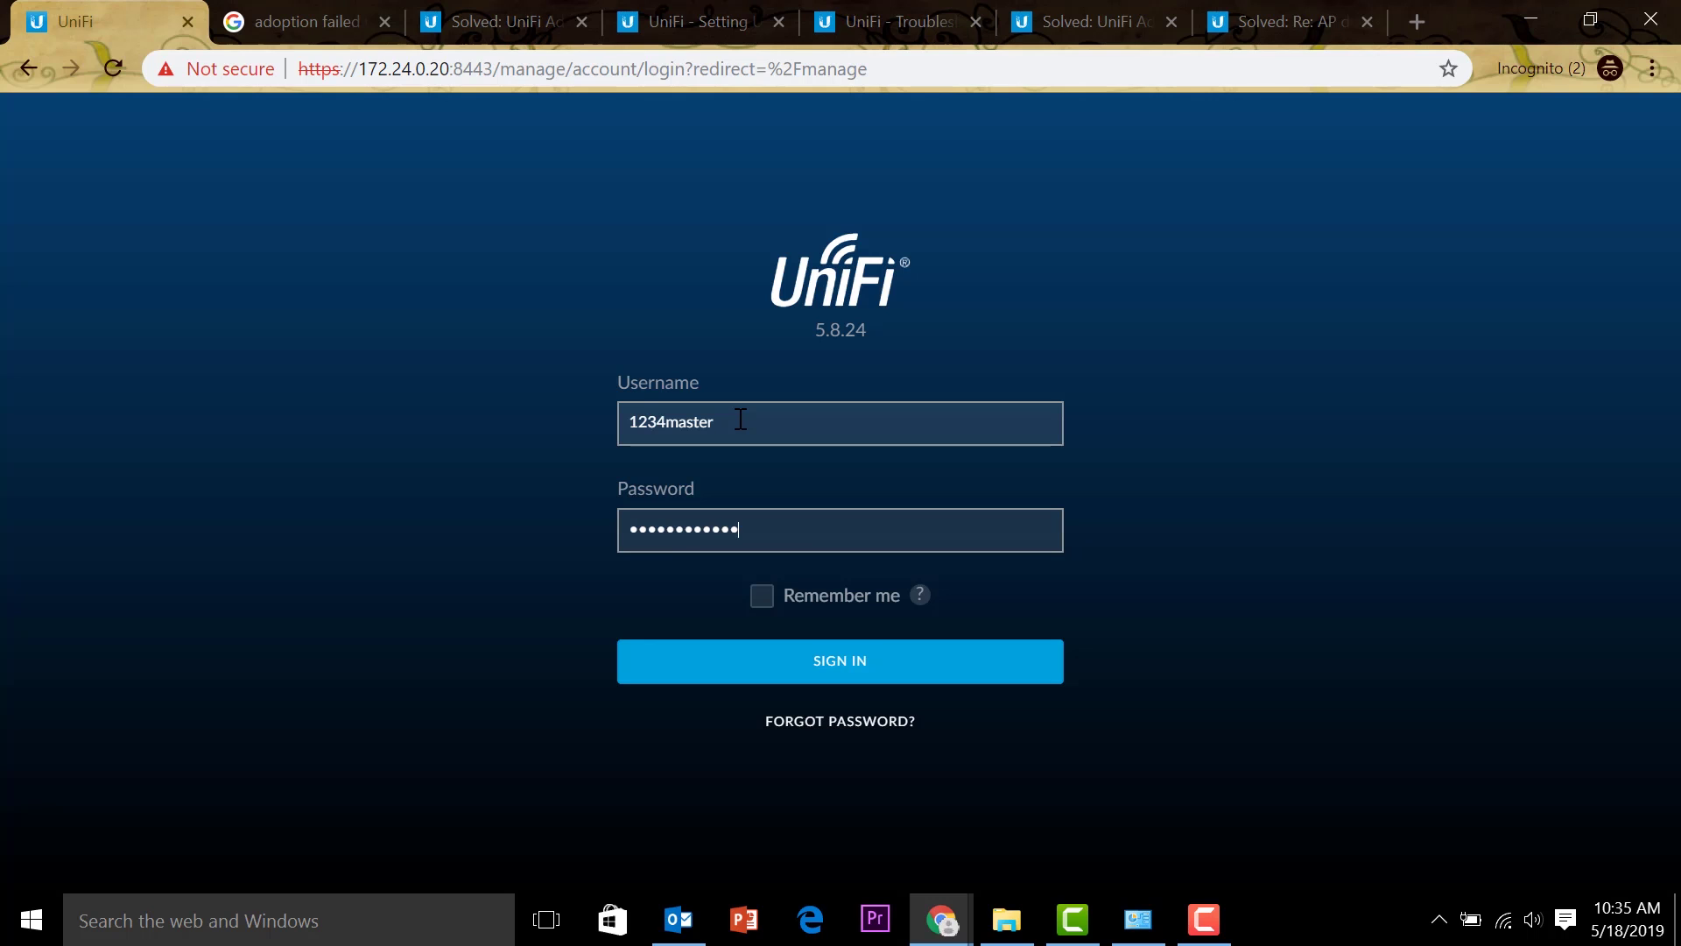
left_click(713, 676)
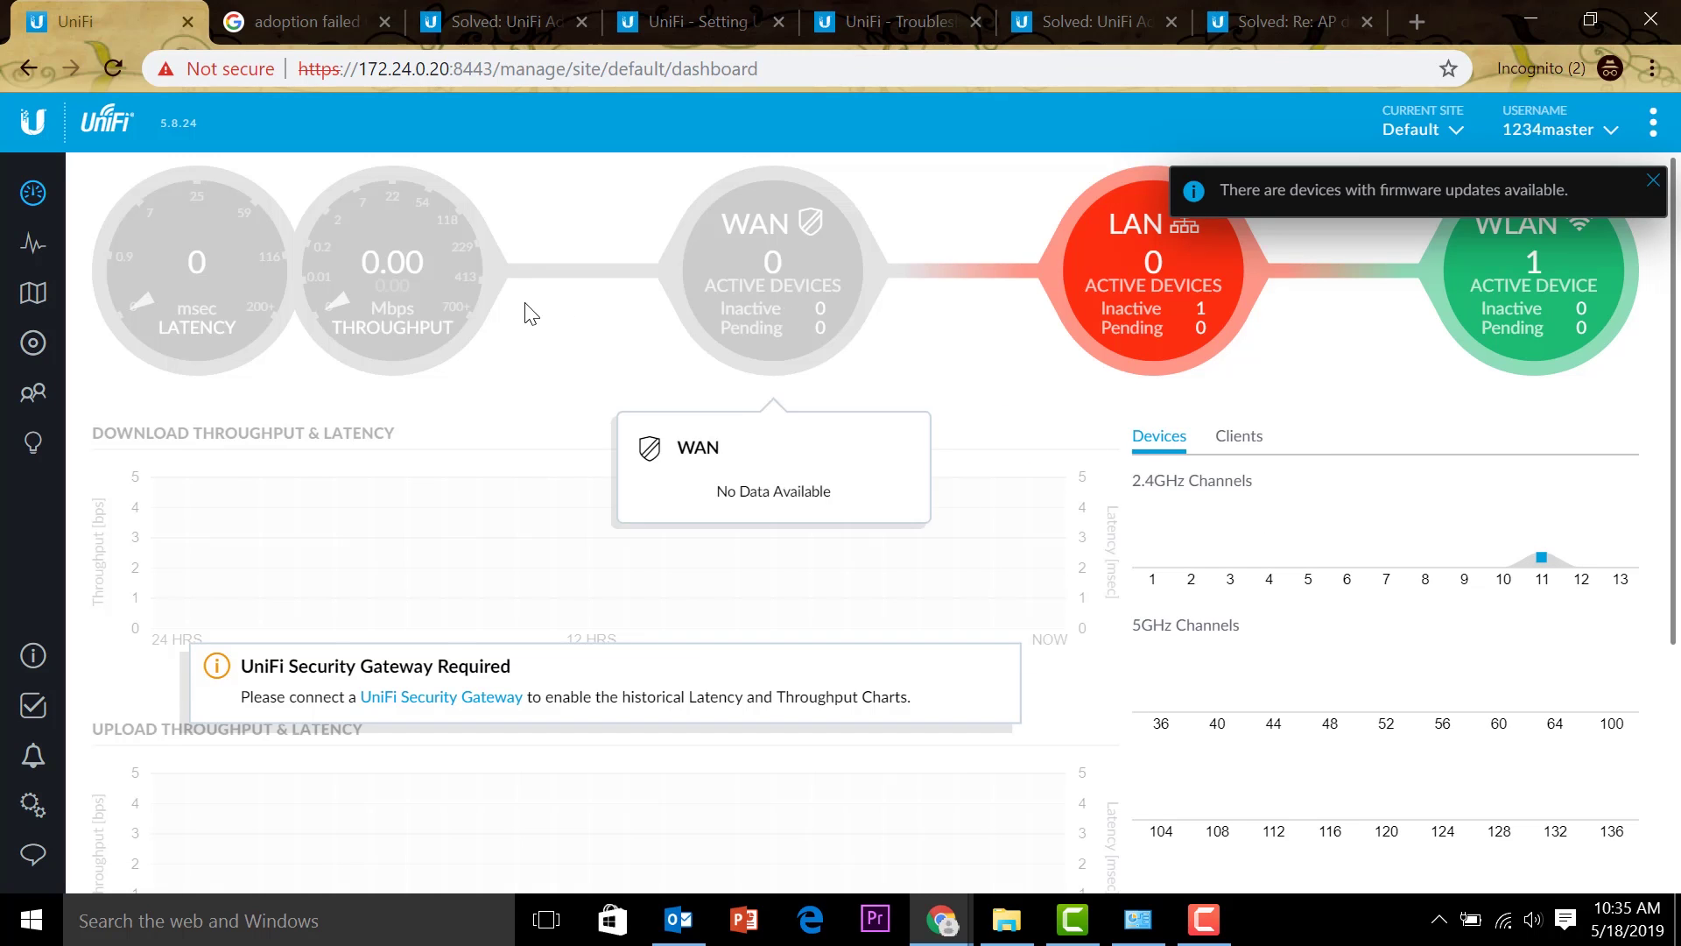
- Show the Devices list with the AP-AC-LR and the Switch 24 POE-250W
mouse_move(1142, 324)
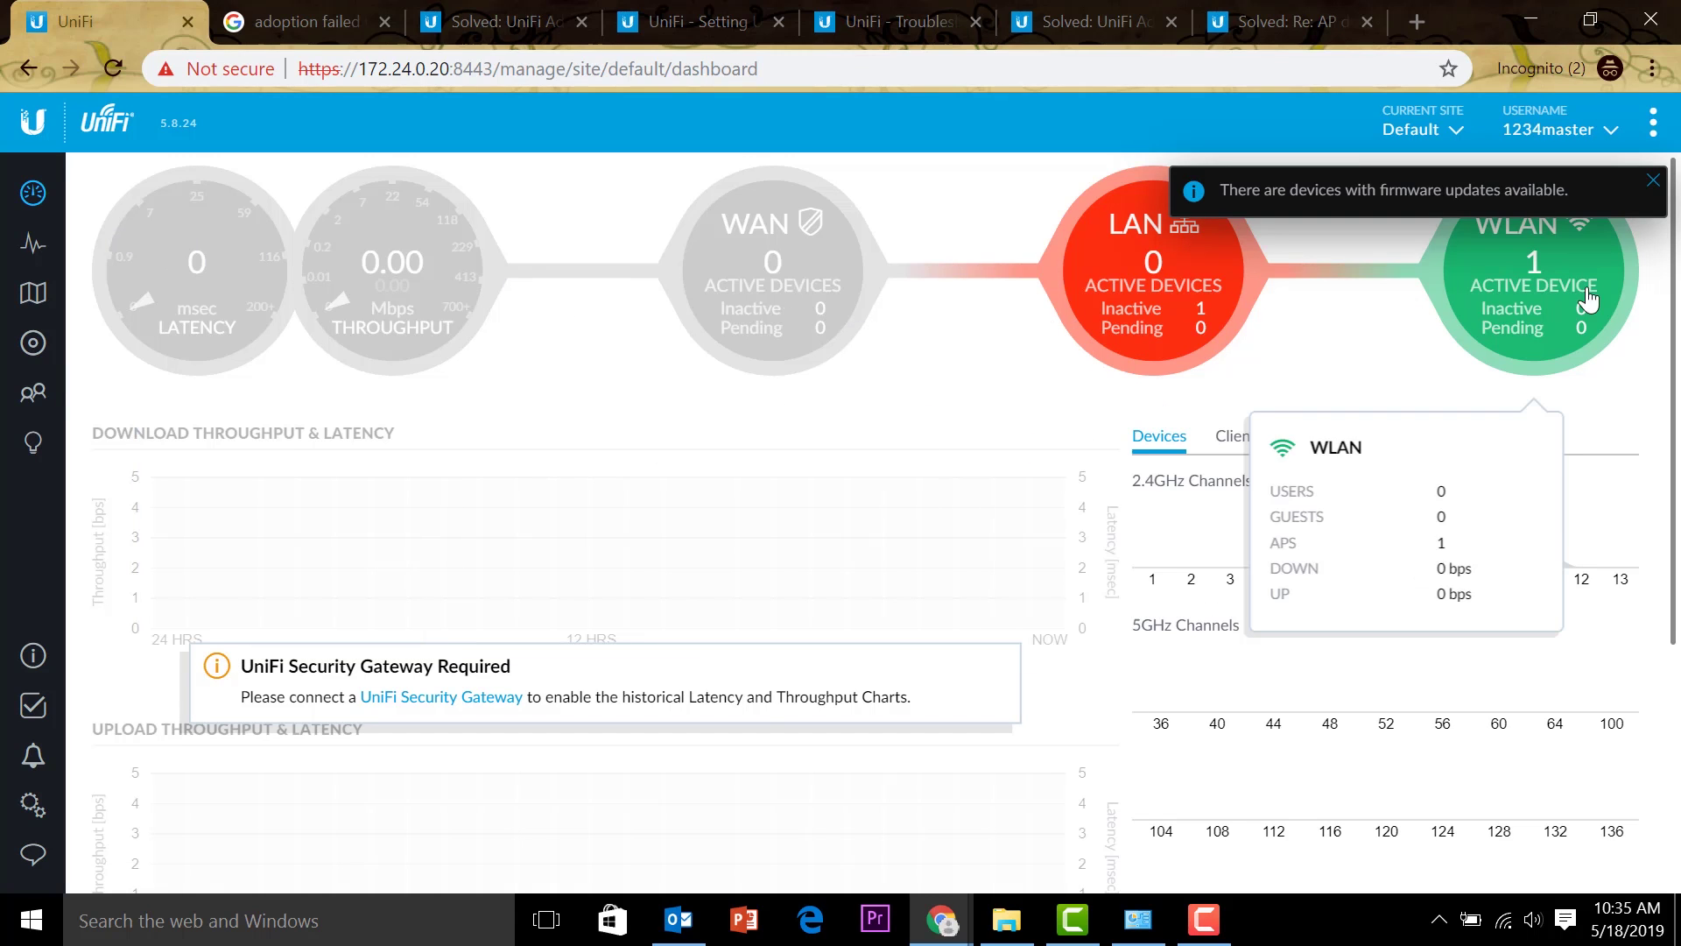
left_click(28, 357)
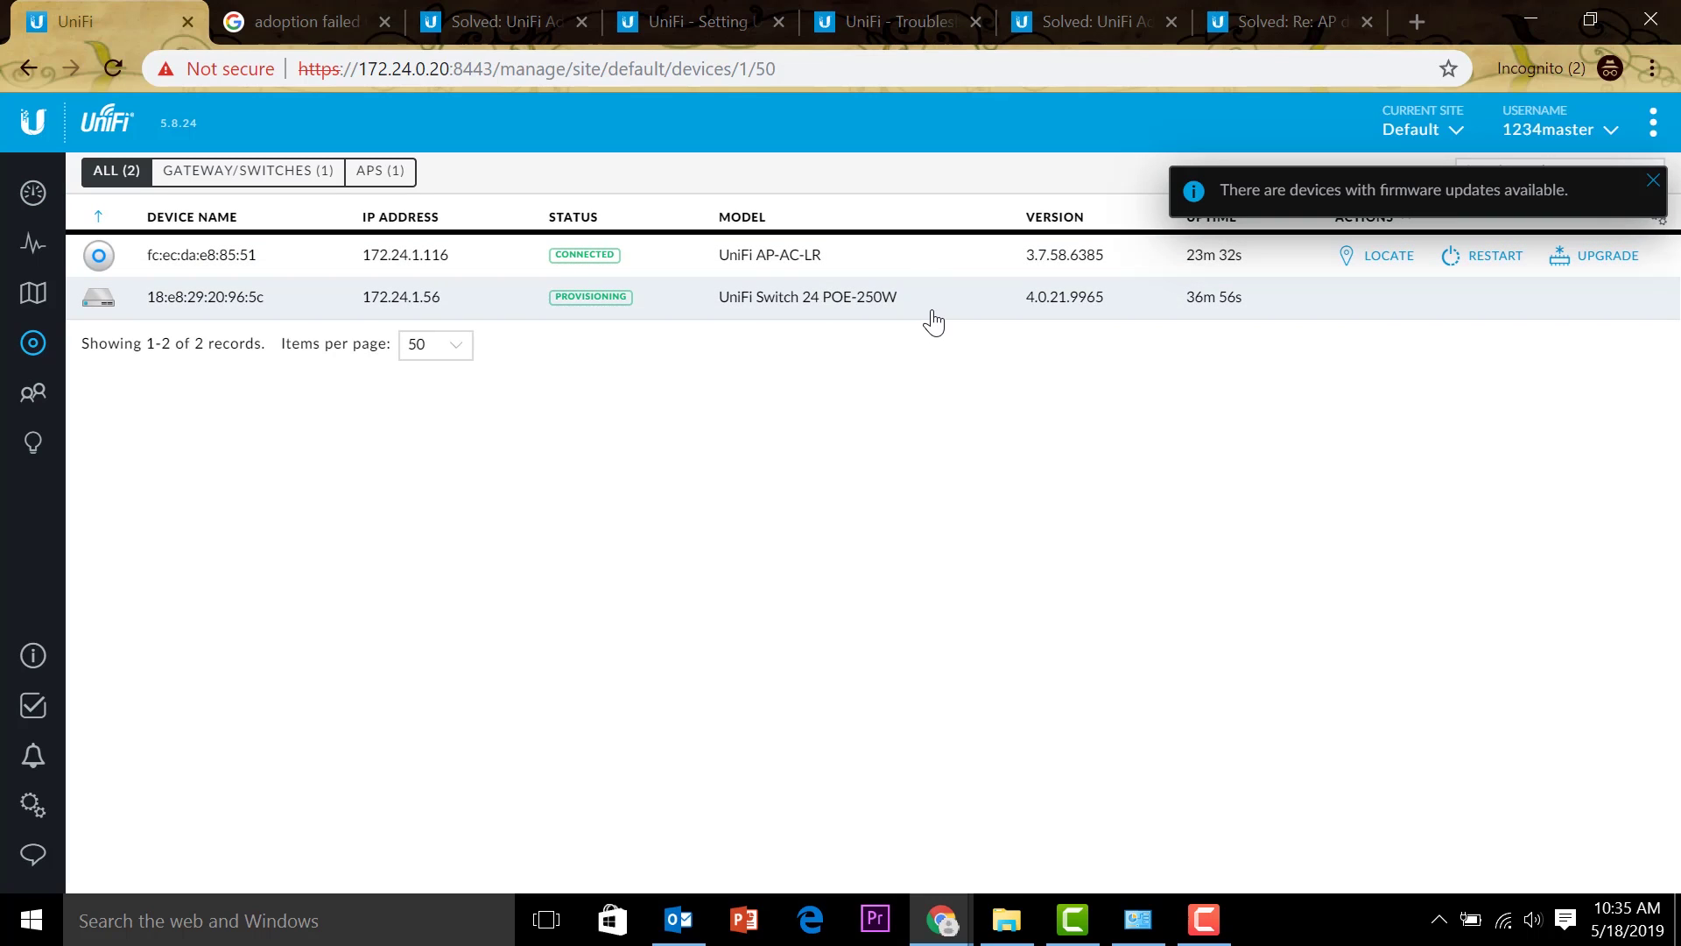
- Load the Switch 24 POE-250W's properties, retrying until it shows connected, and collapse its Overview
left_click(1653, 180)
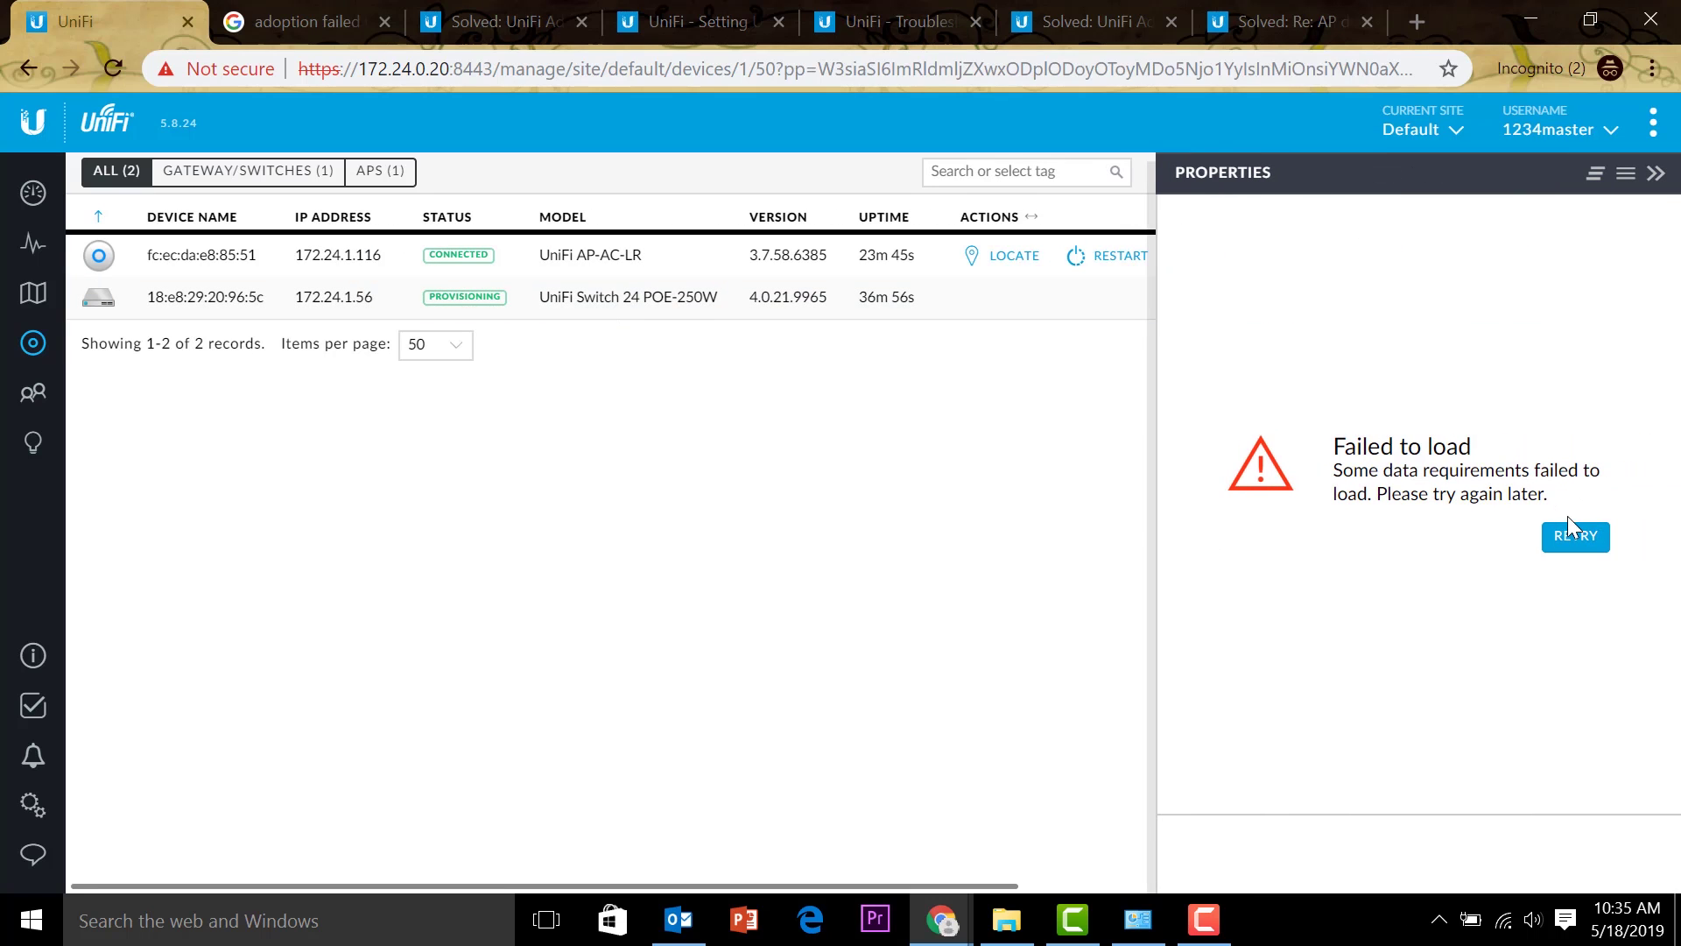
left_click(1572, 541)
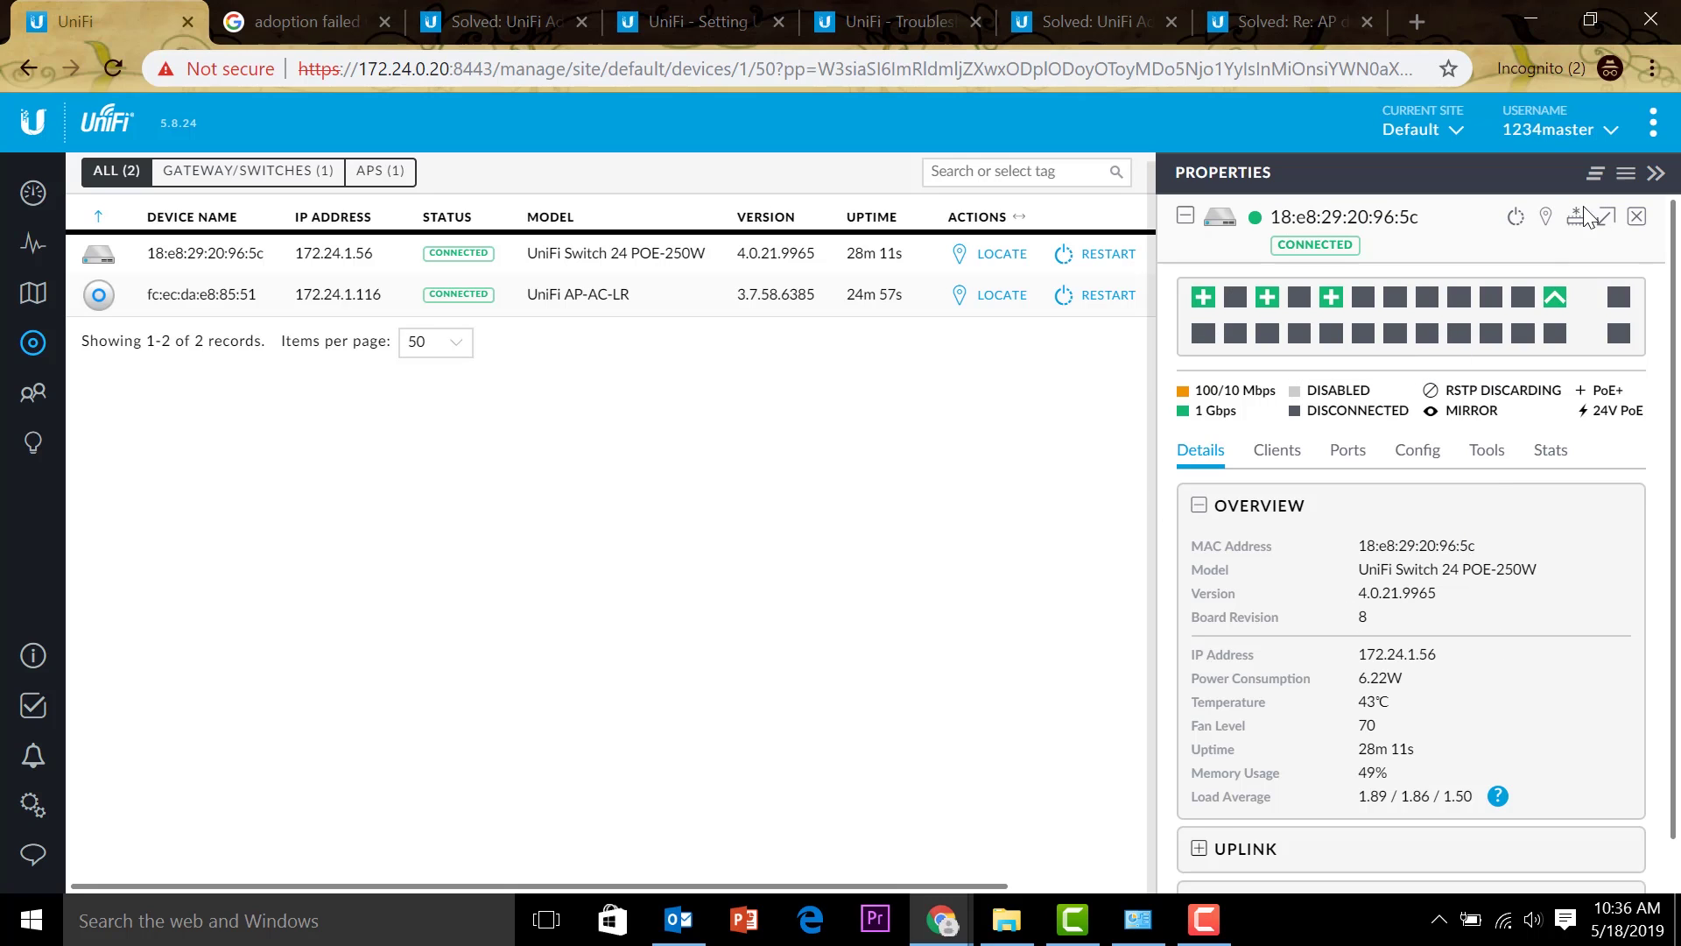
left_click(1186, 220)
right_click(1188, 219)
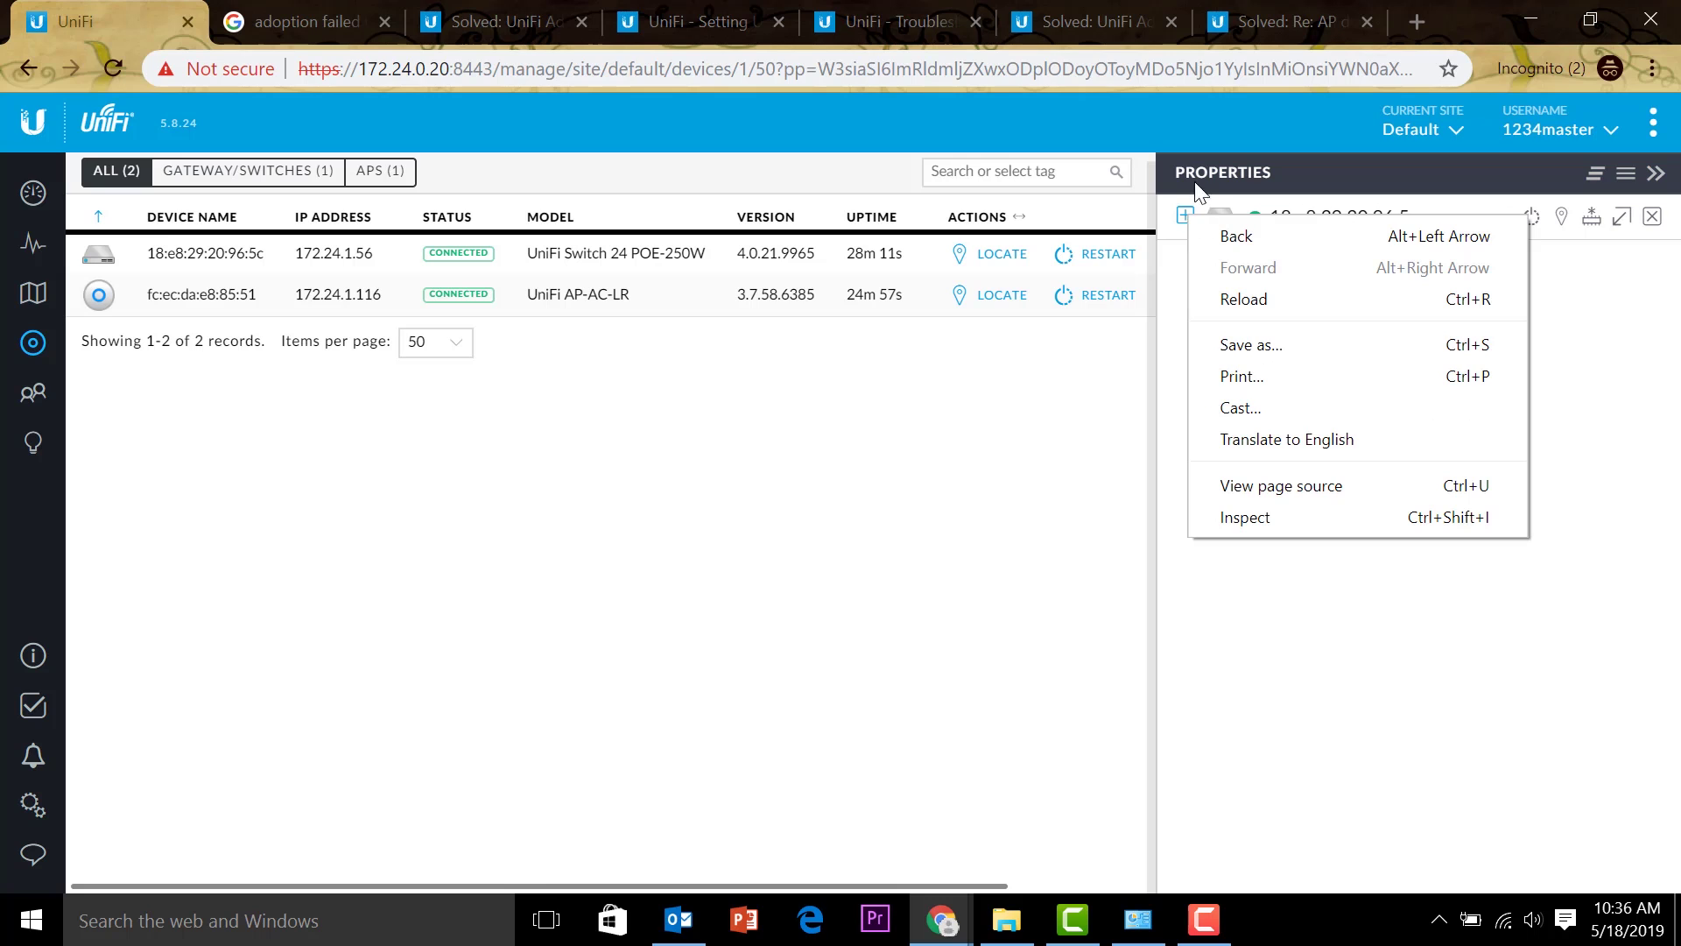
left_click(1656, 173)
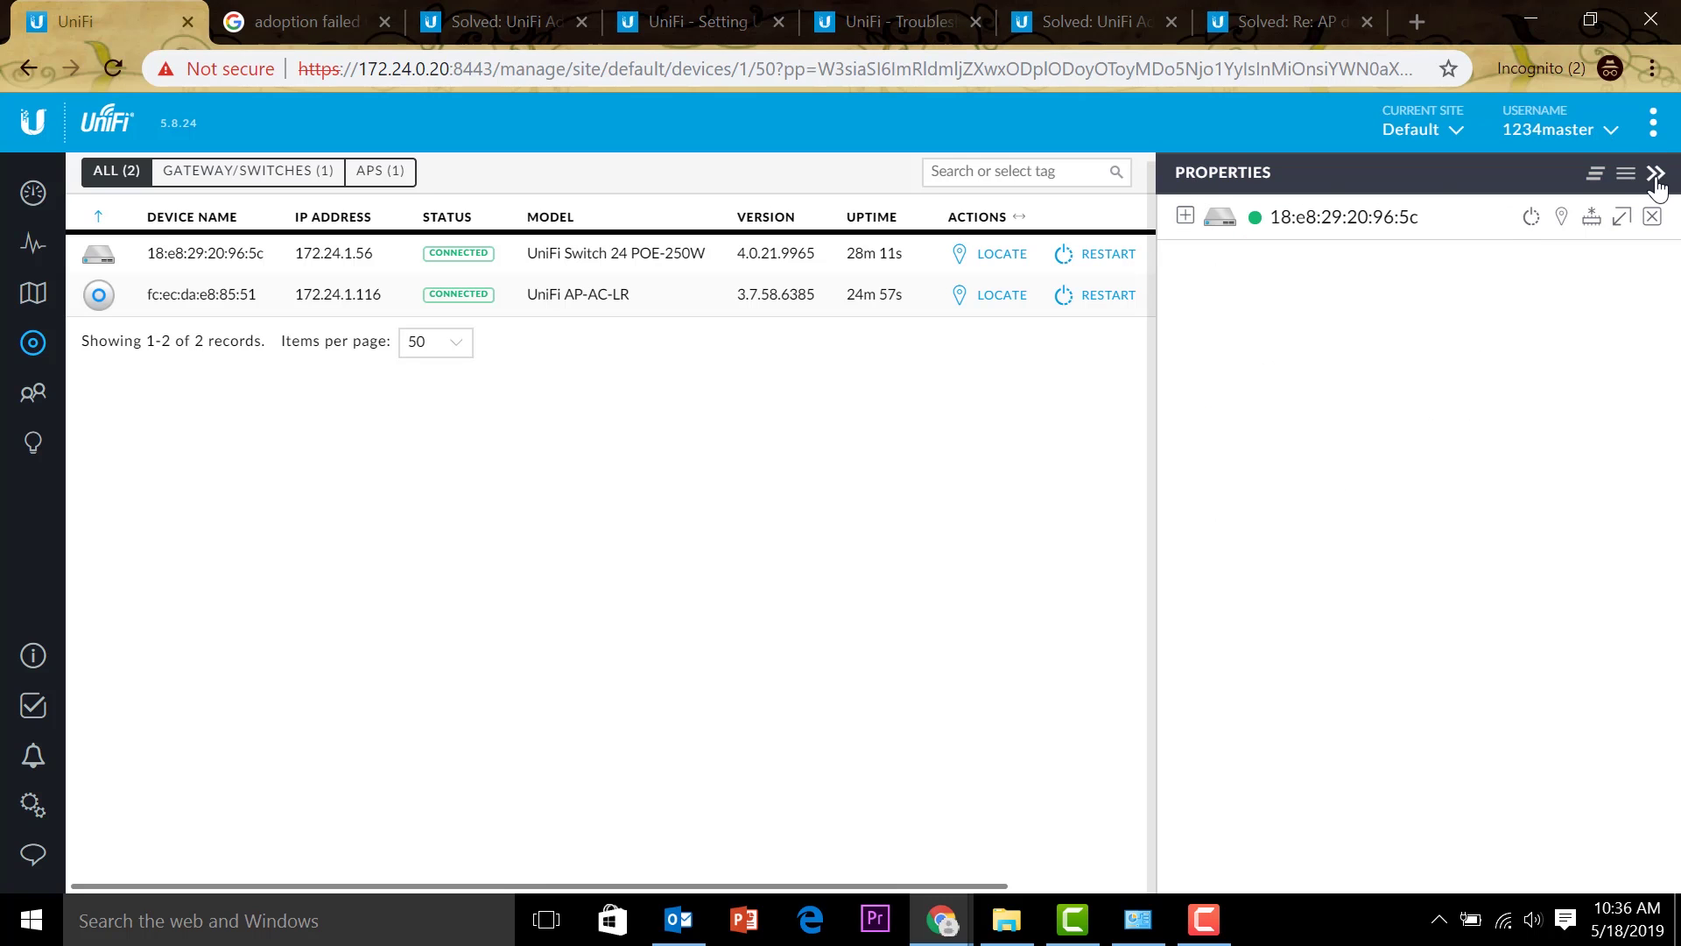
- Close the Properties panel so the new AP-AC-LR at 172.24.1.252 appears pending adoption
left_click(1655, 173)
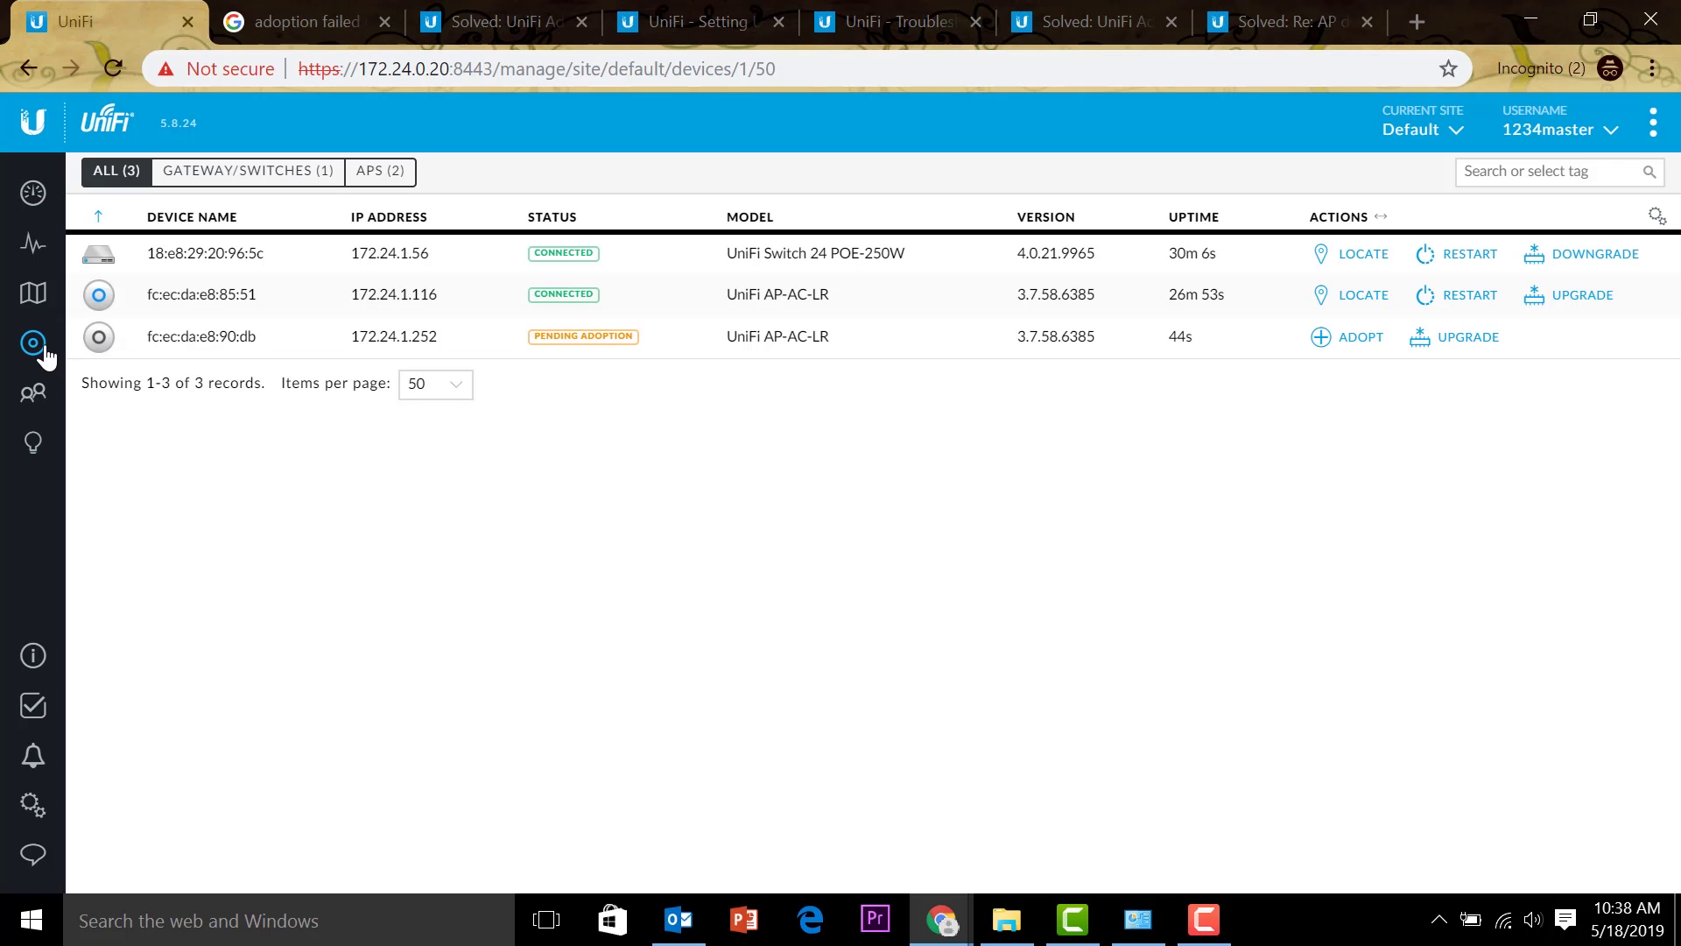
- Adopt the pending AP-AC-LR at 172.24.1.252 from its Properties panel until it connects
left_click(512, 344)
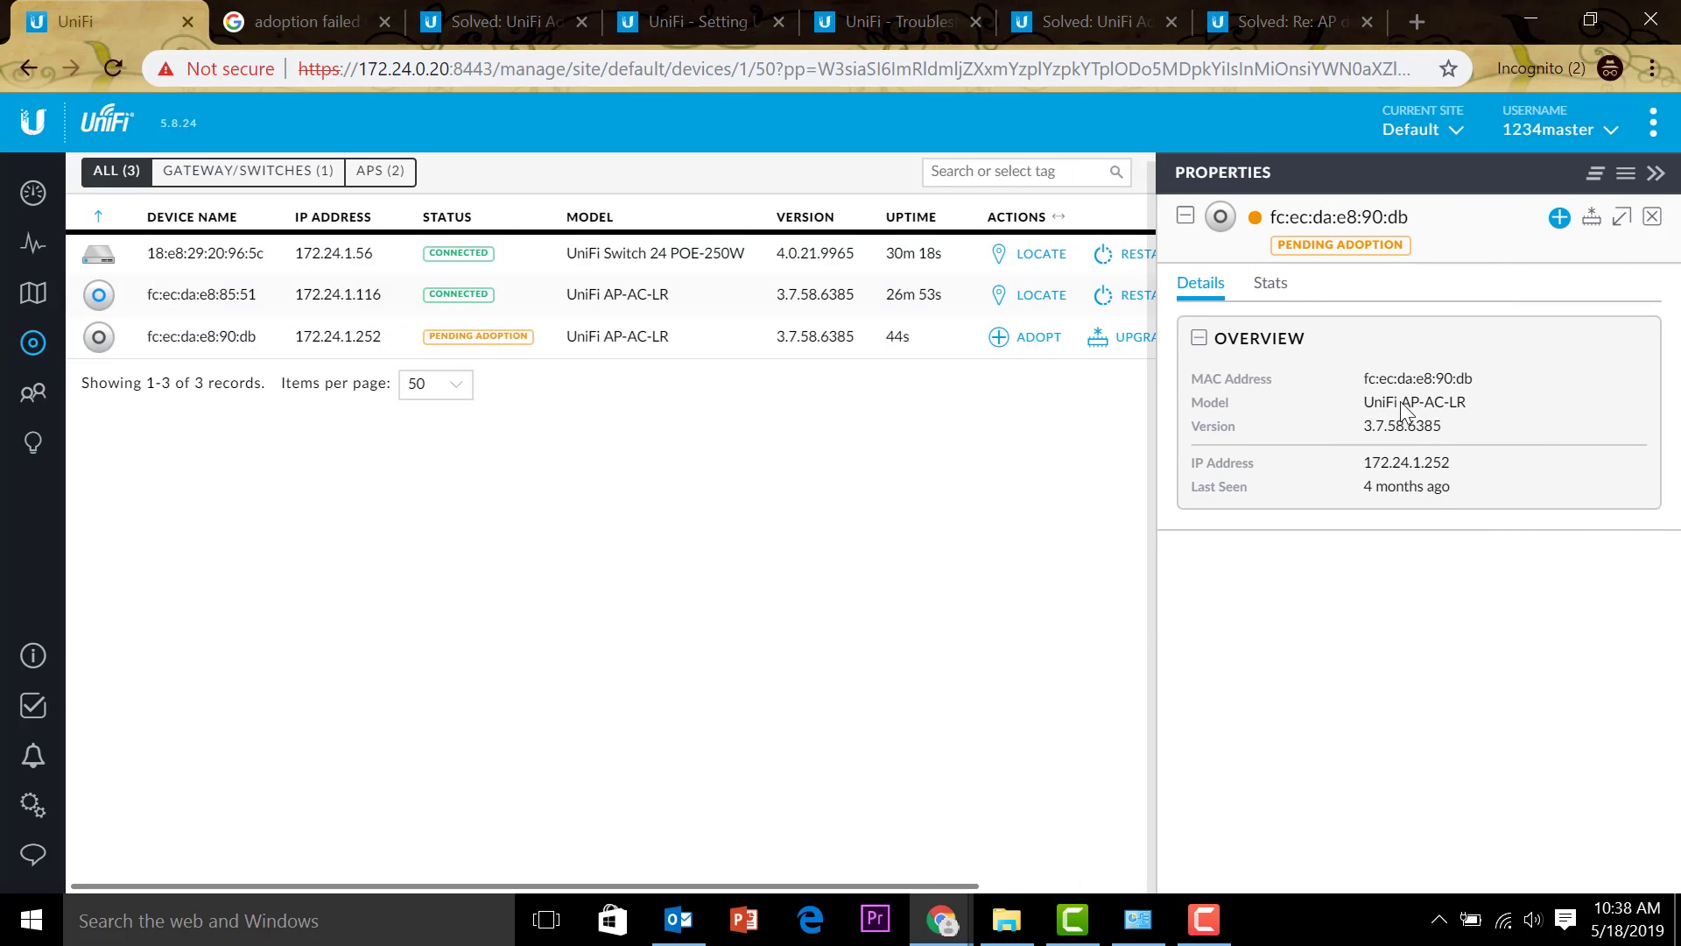
left_click(1271, 284)
left_click(996, 343)
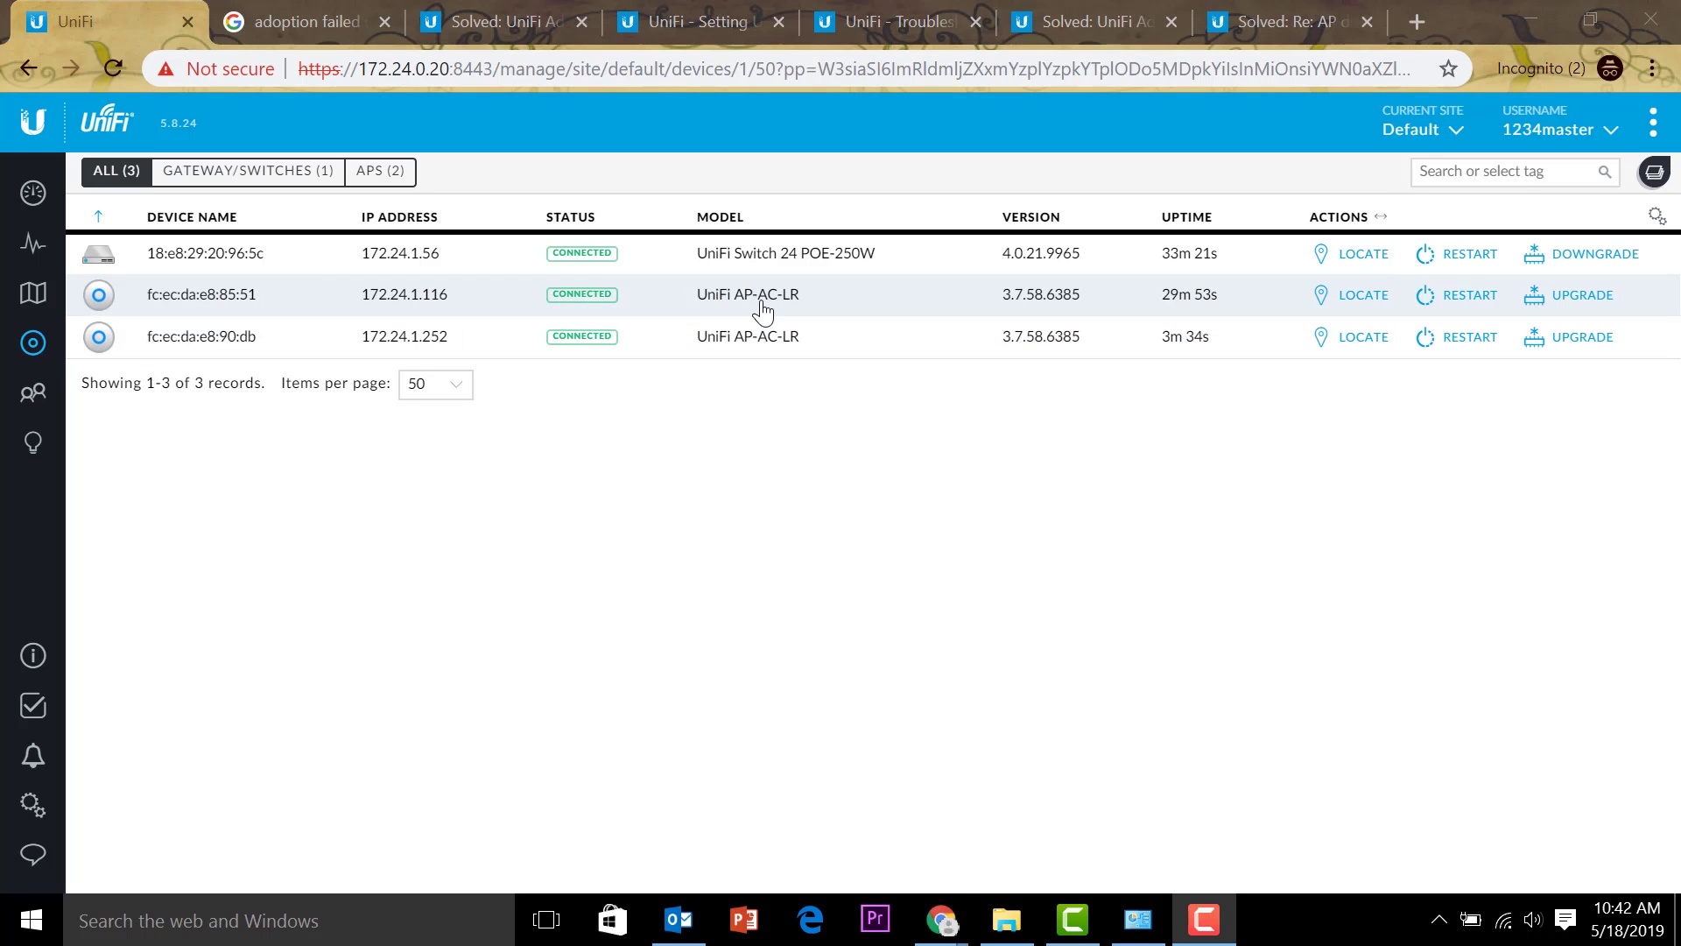
left_click(766, 308)
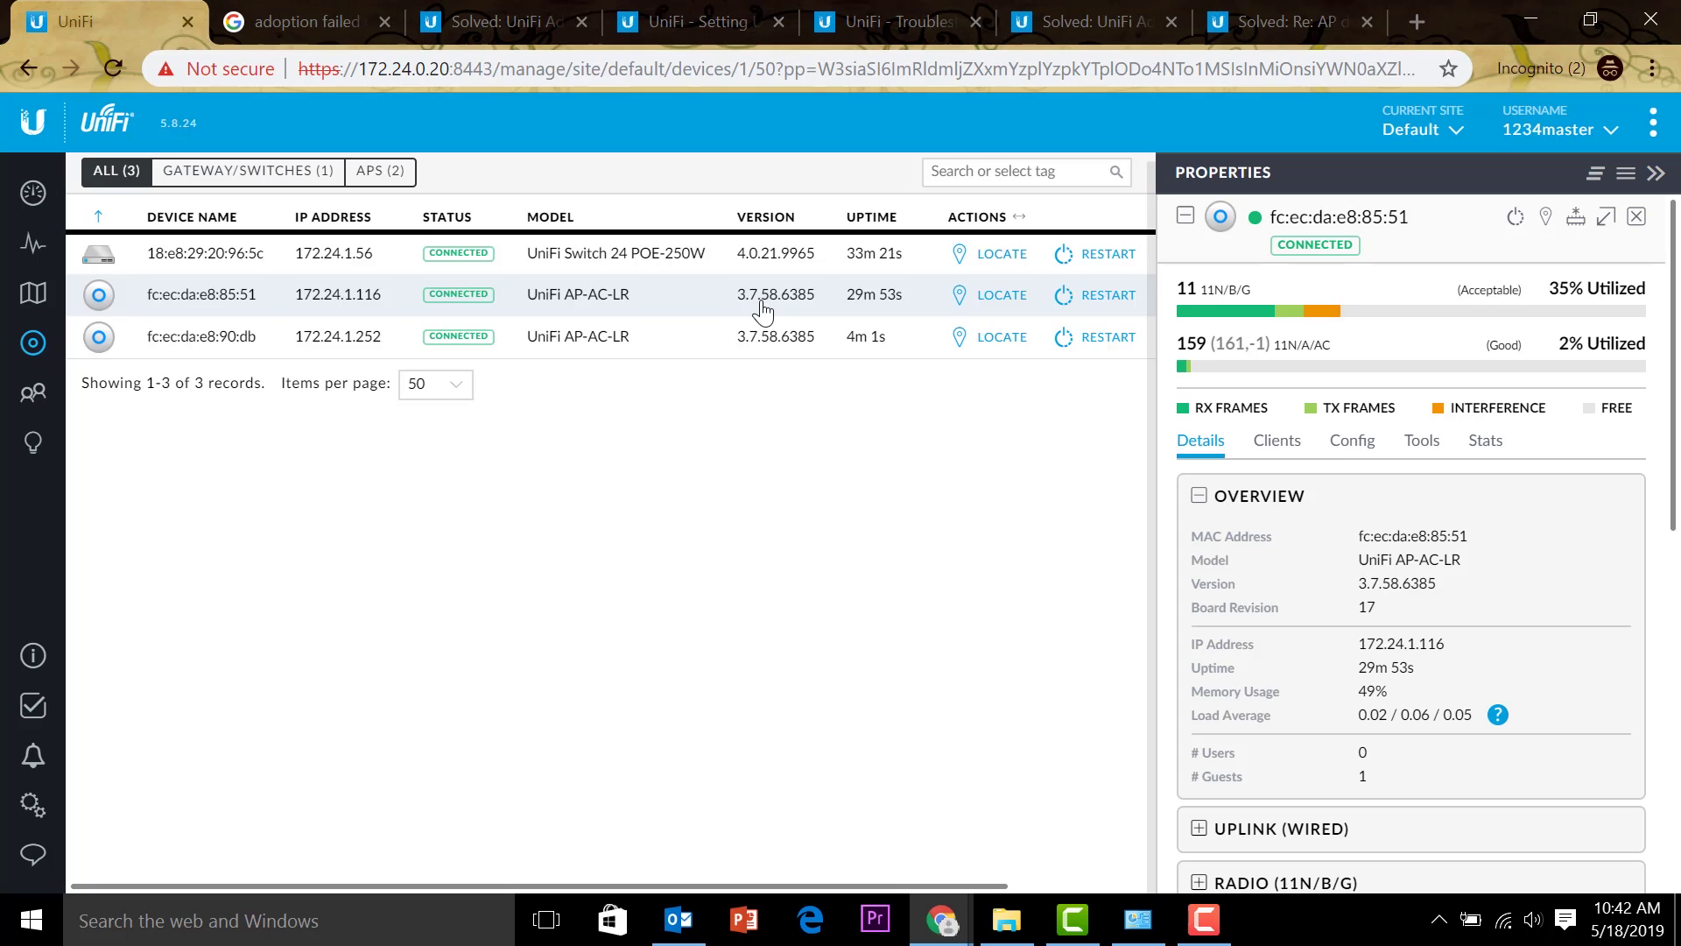
- Set the Alias of the access point at 172.24.1.116 to LAB in its Config tab and save
left_click(1353, 443)
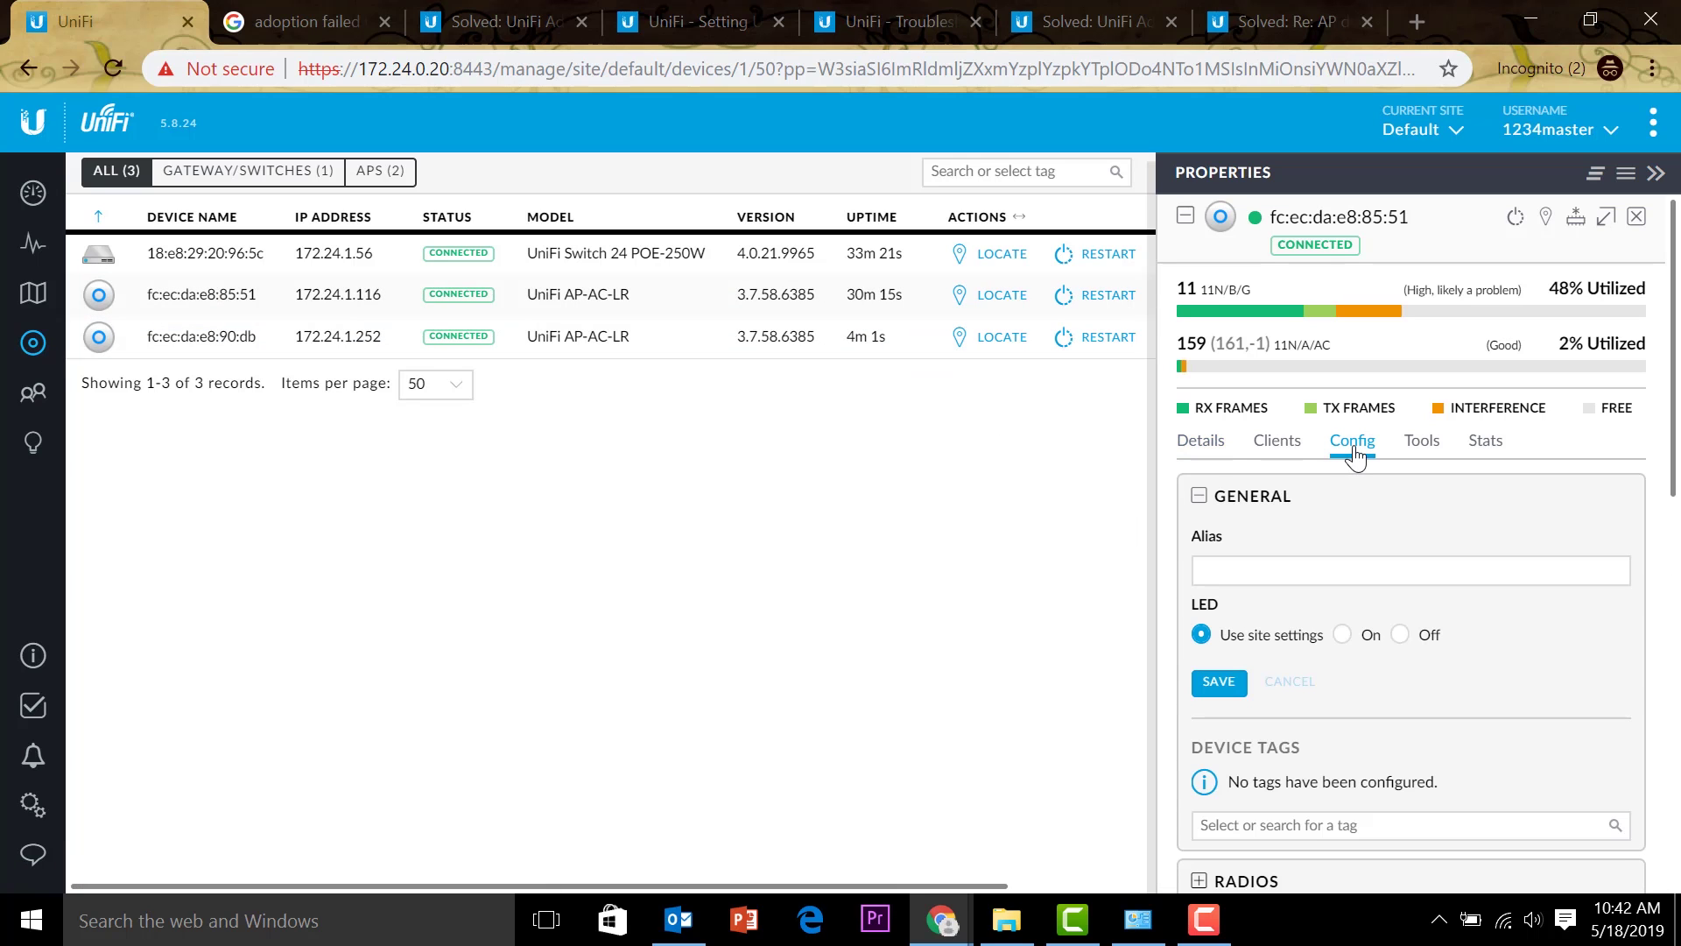
left_click(1432, 571)
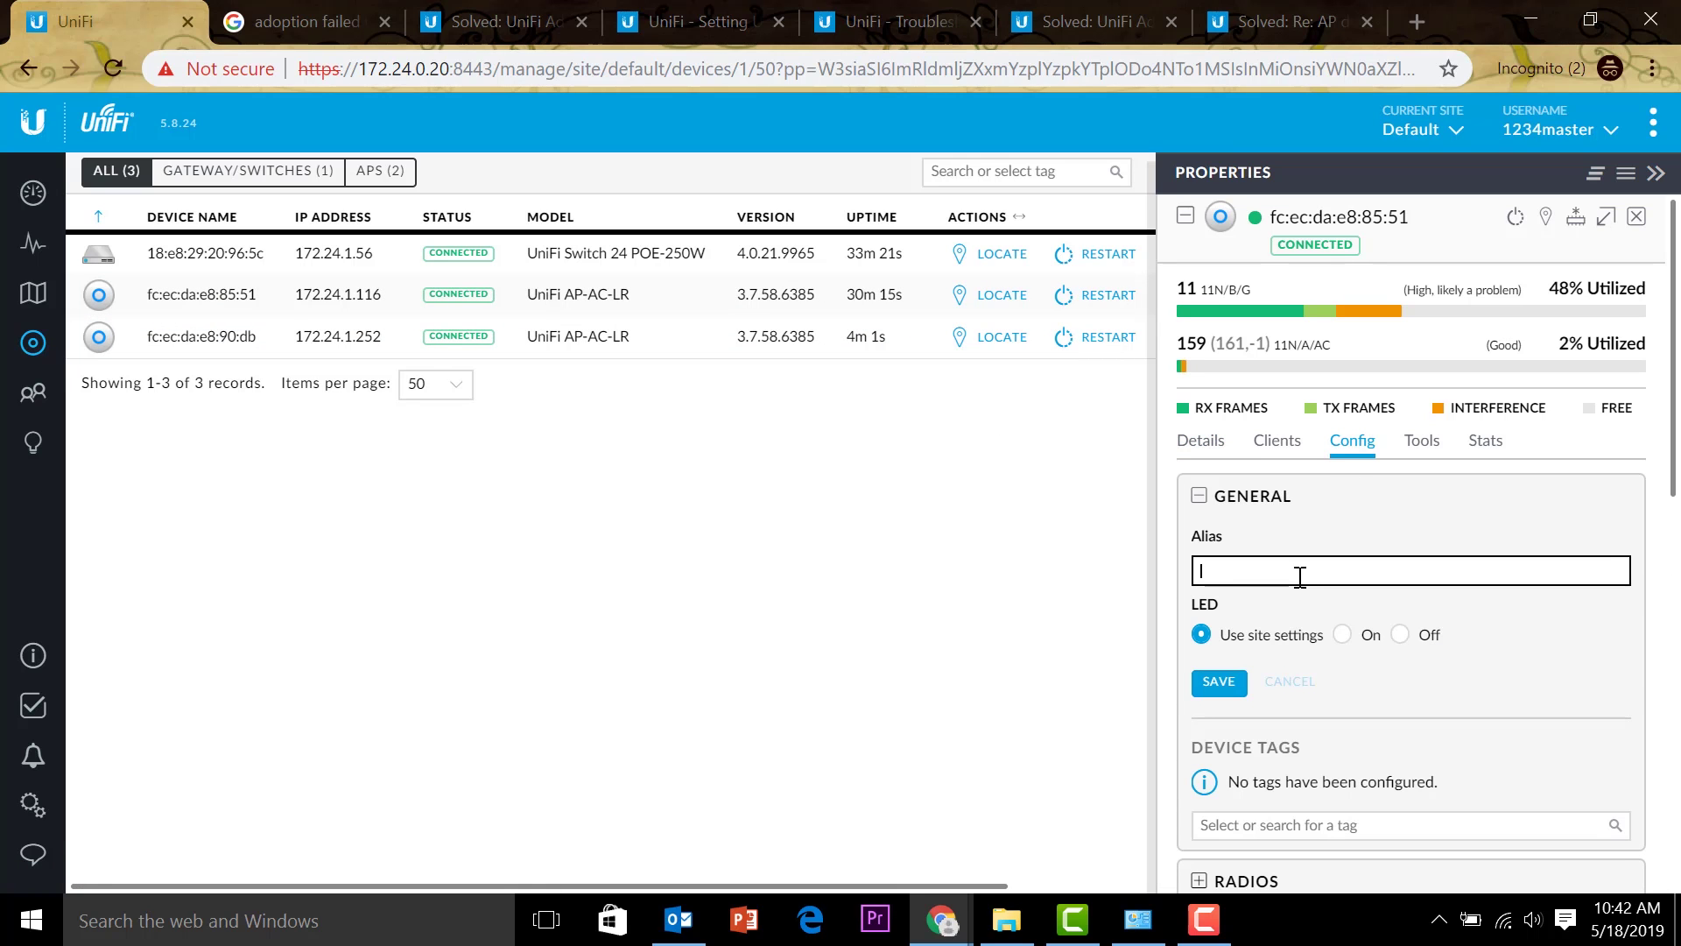
mouse_move(1679, 434)
left_mouse_down()
mouse_move(1678, 567)
mouse_move(1679, 435)
left_mouse_up()
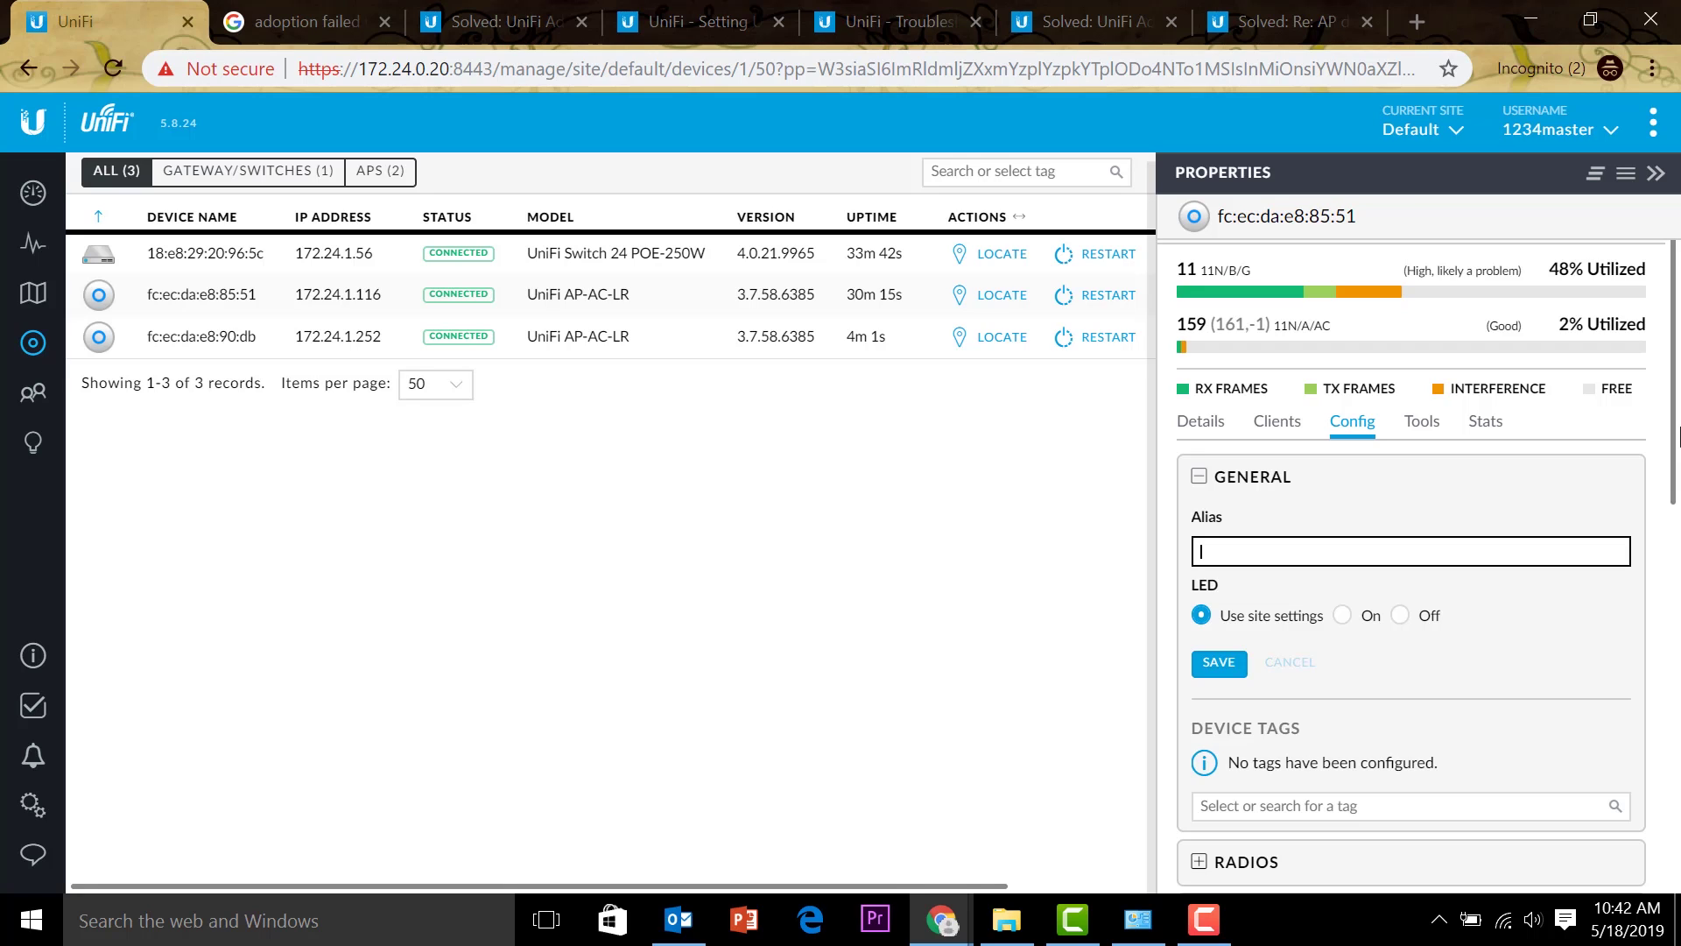
type("LAB")
left_click(1232, 668)
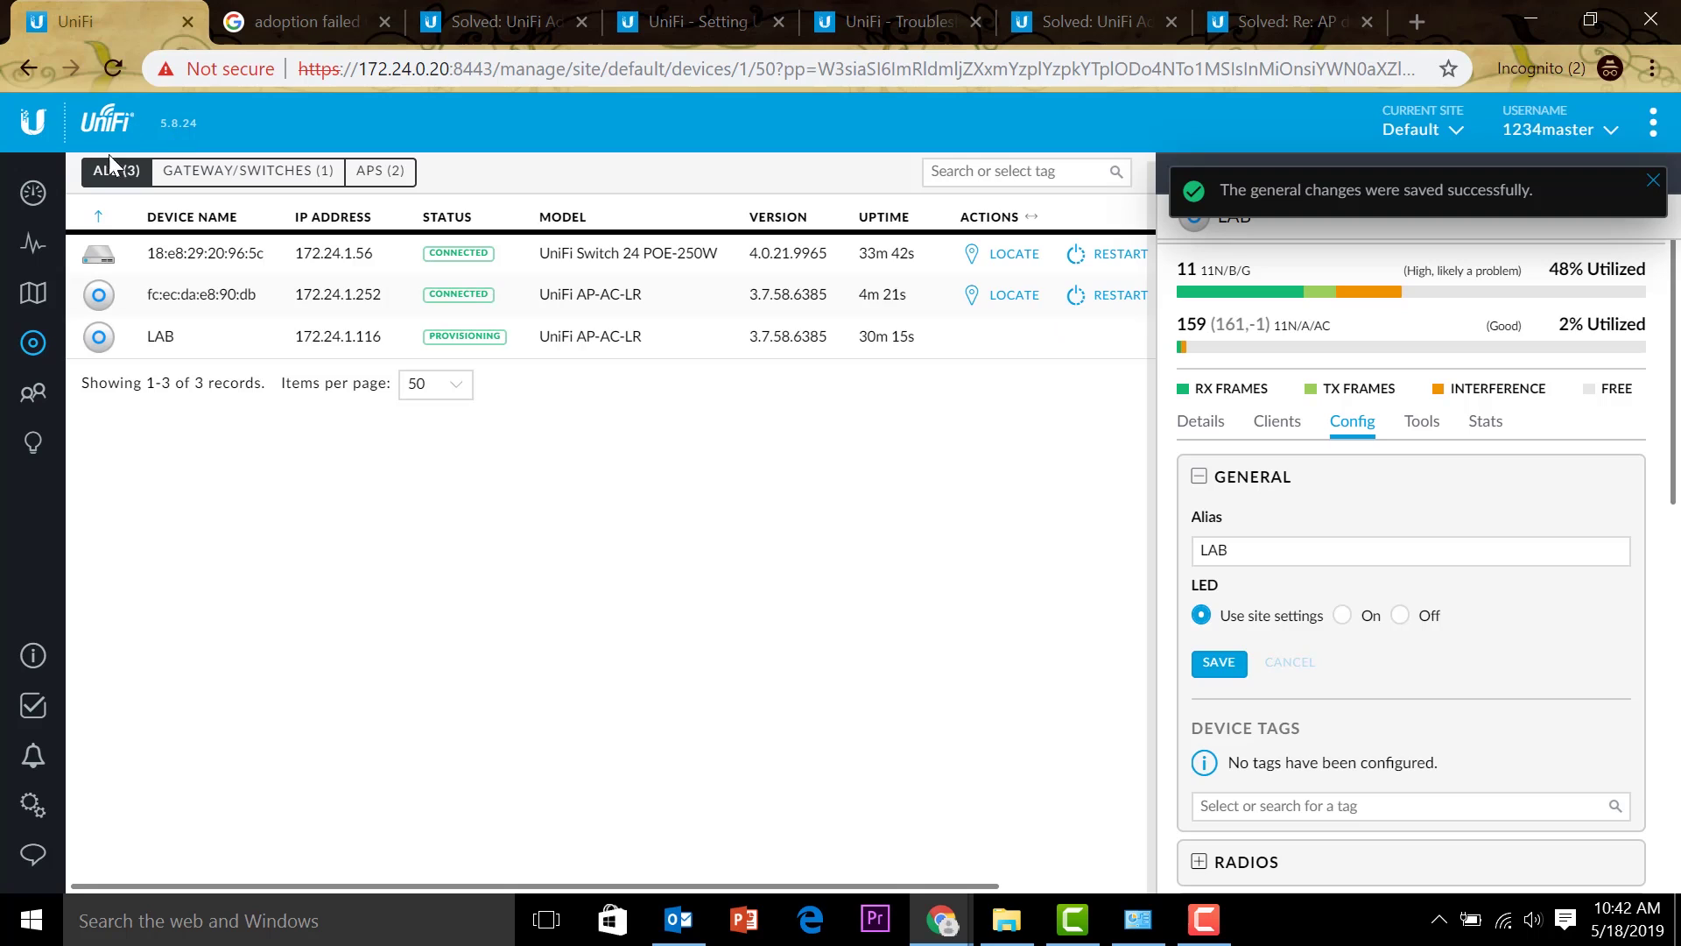
left_click(1199, 558)
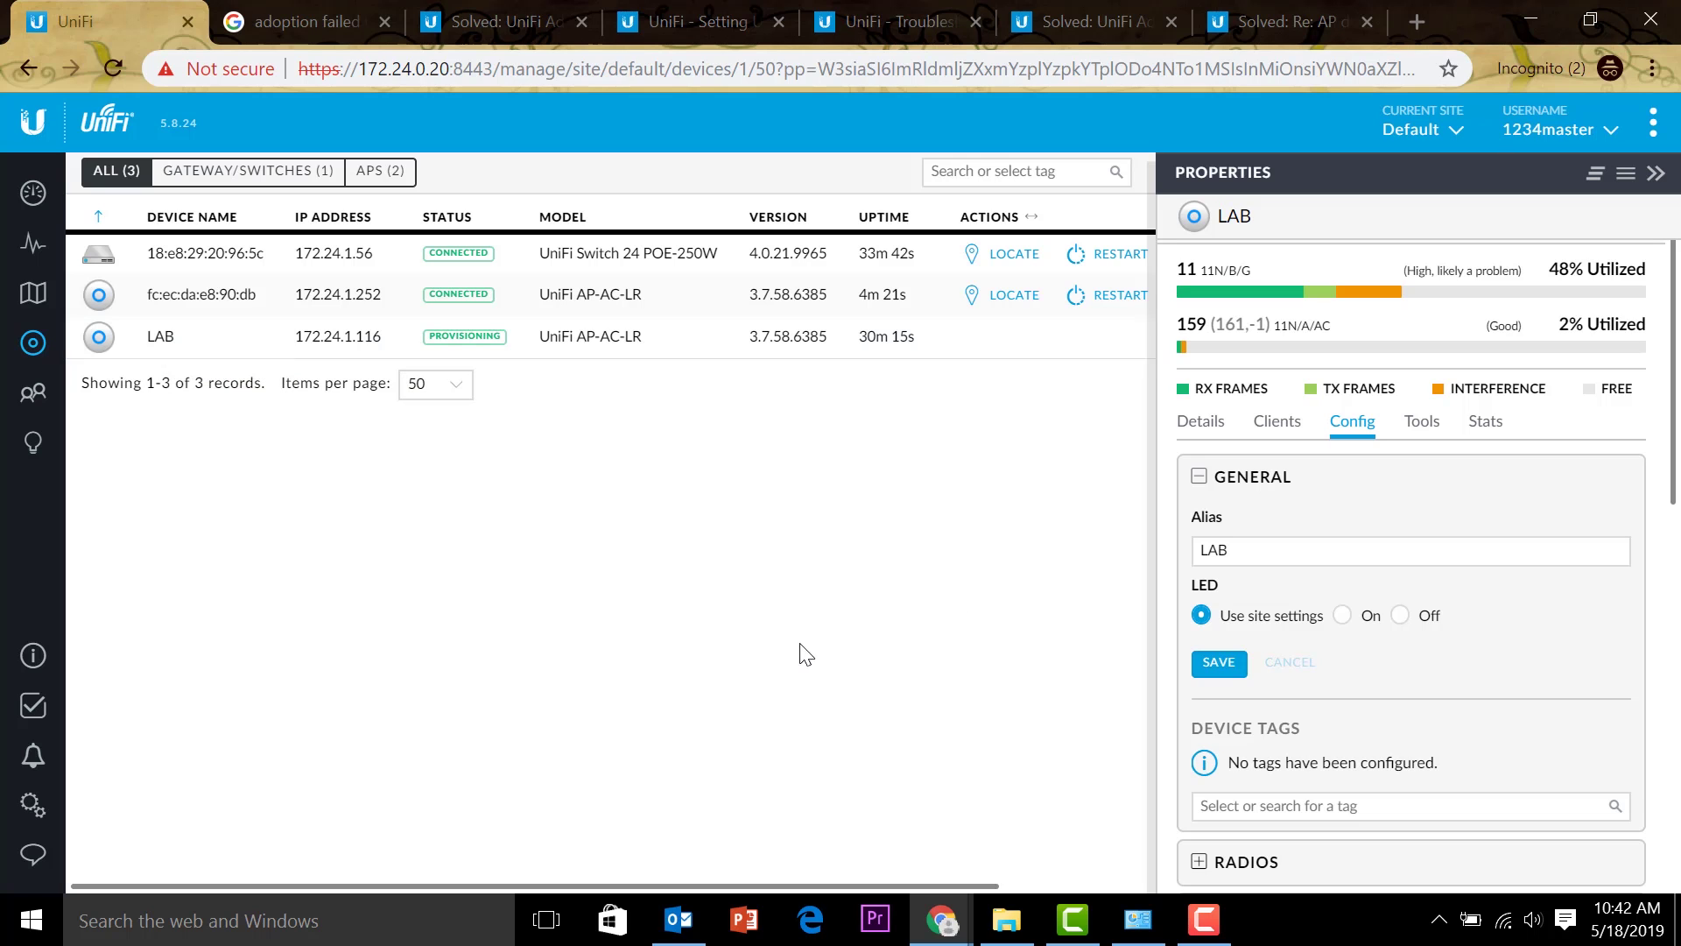
left_click(1656, 175)
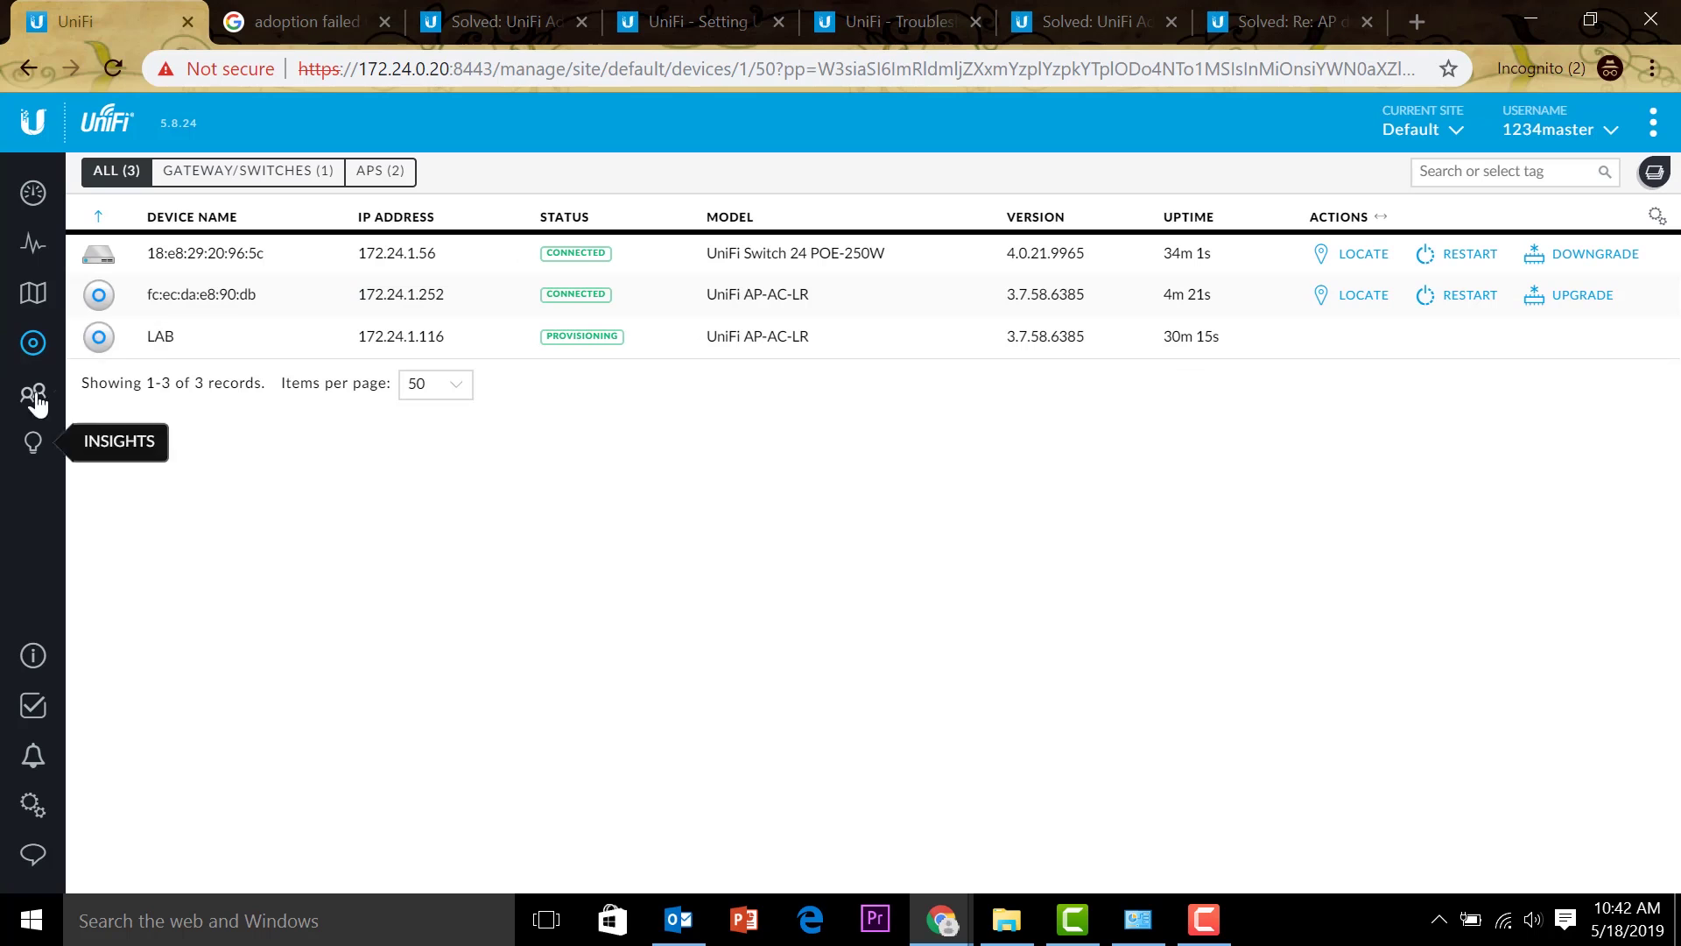
- Go to Settings > Wireless Networks to list the KCP-Fi and VIP-Fi networks
left_click(29, 803)
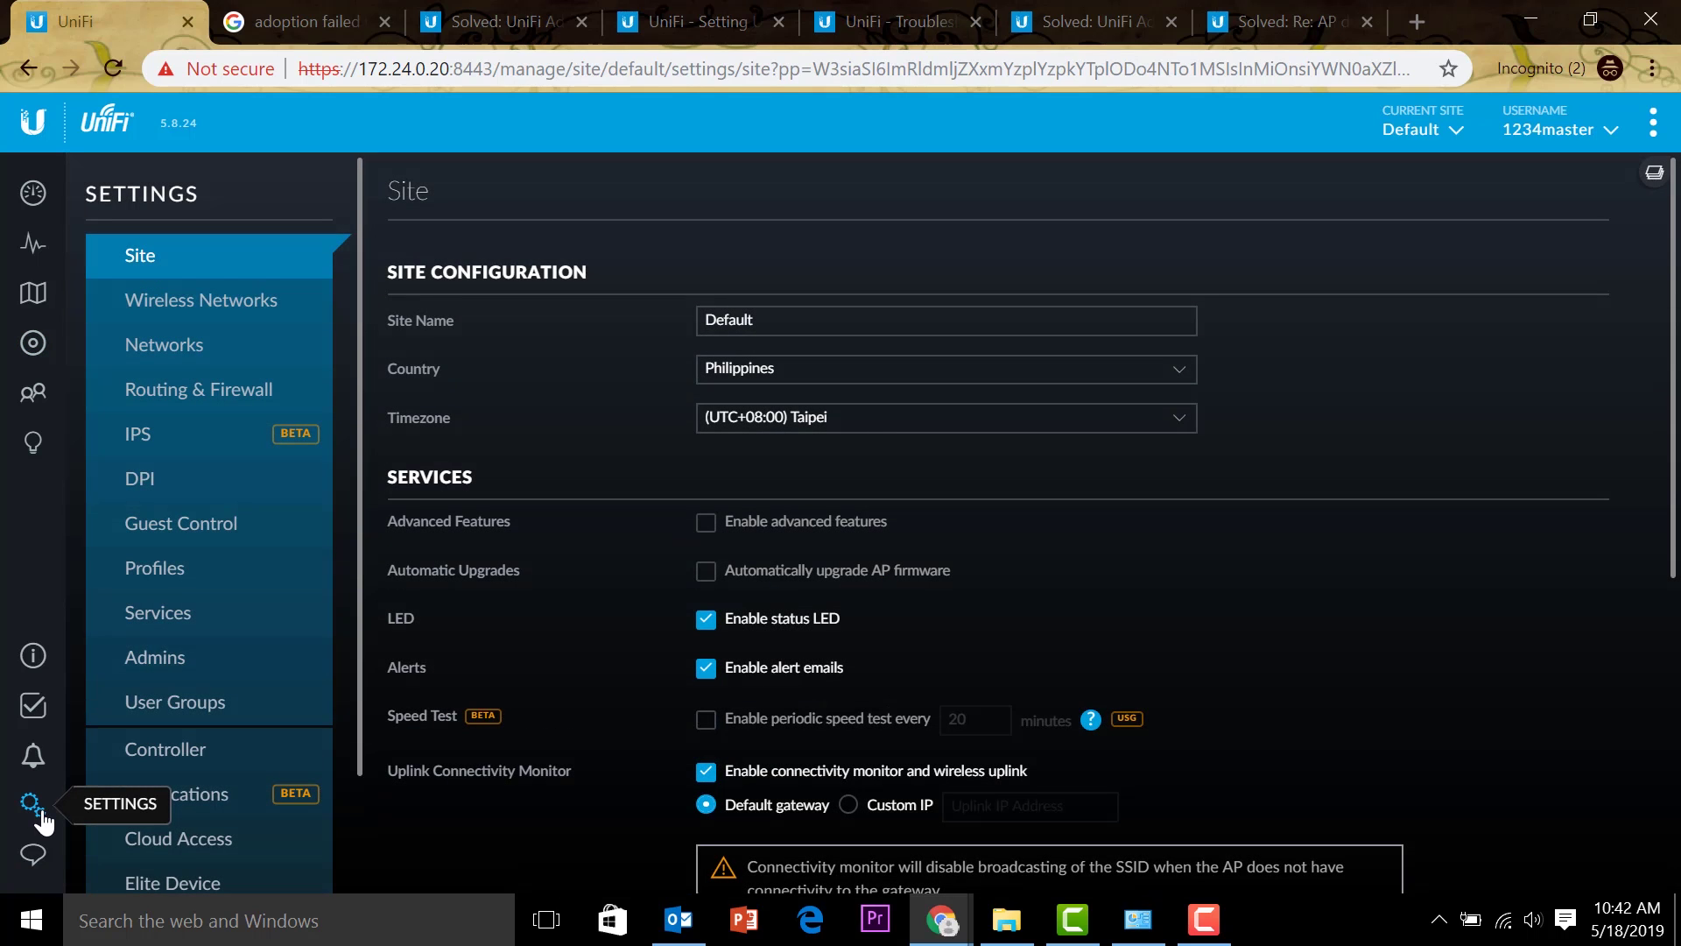
left_click(181, 308)
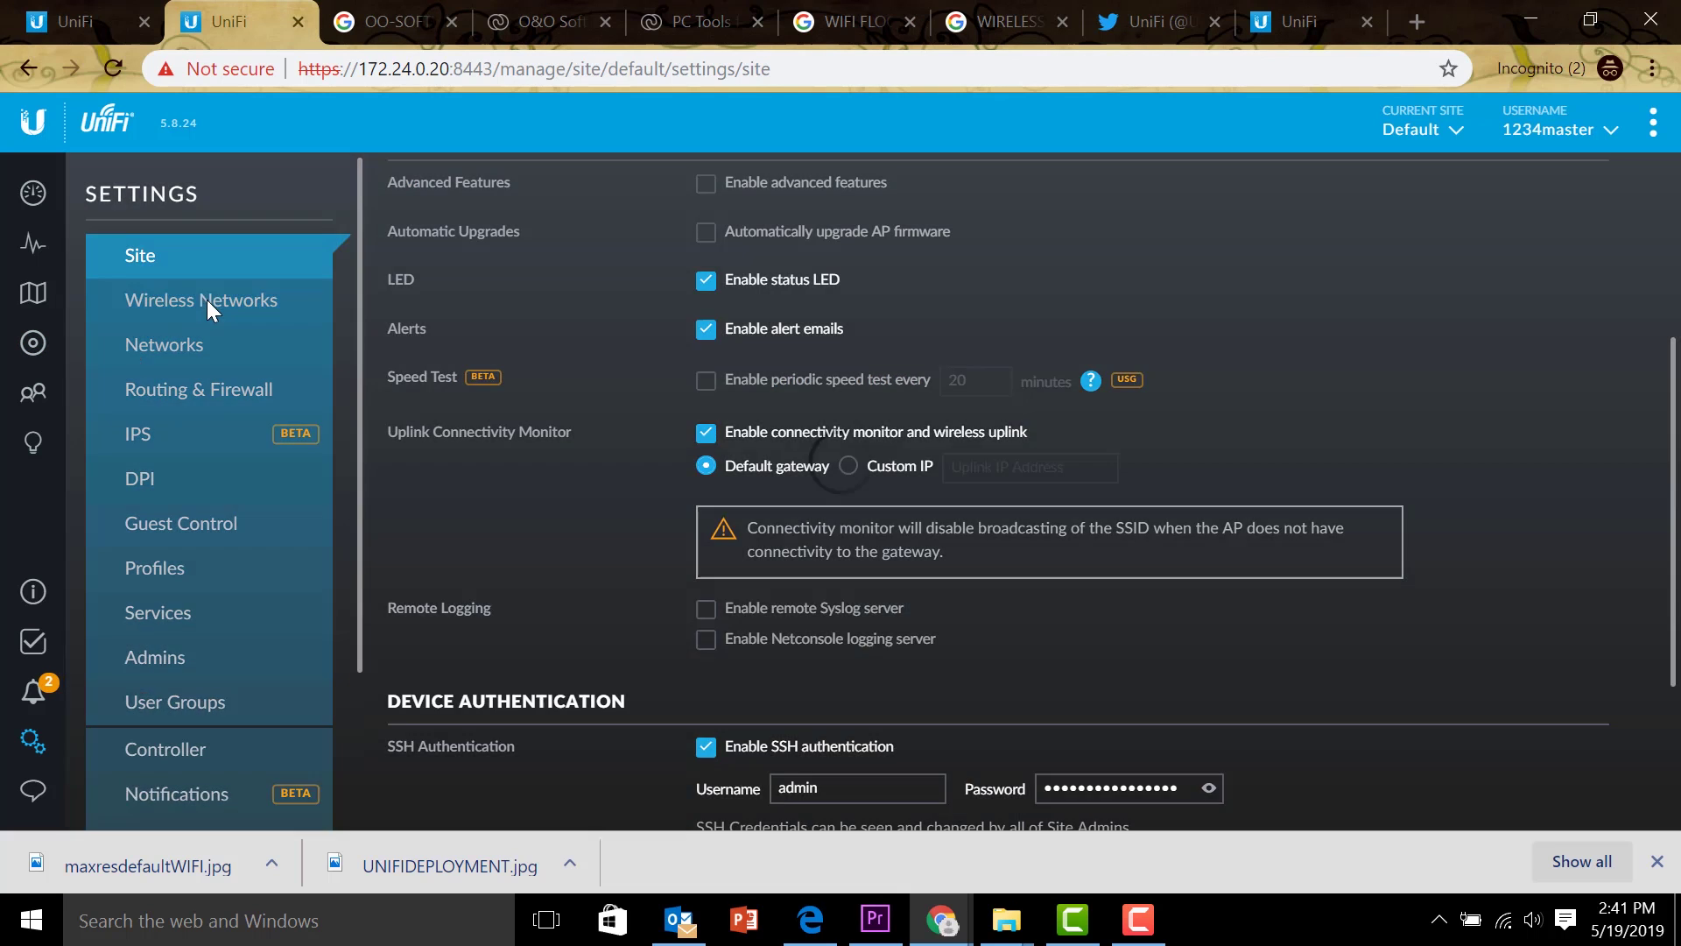
left_click(207, 300)
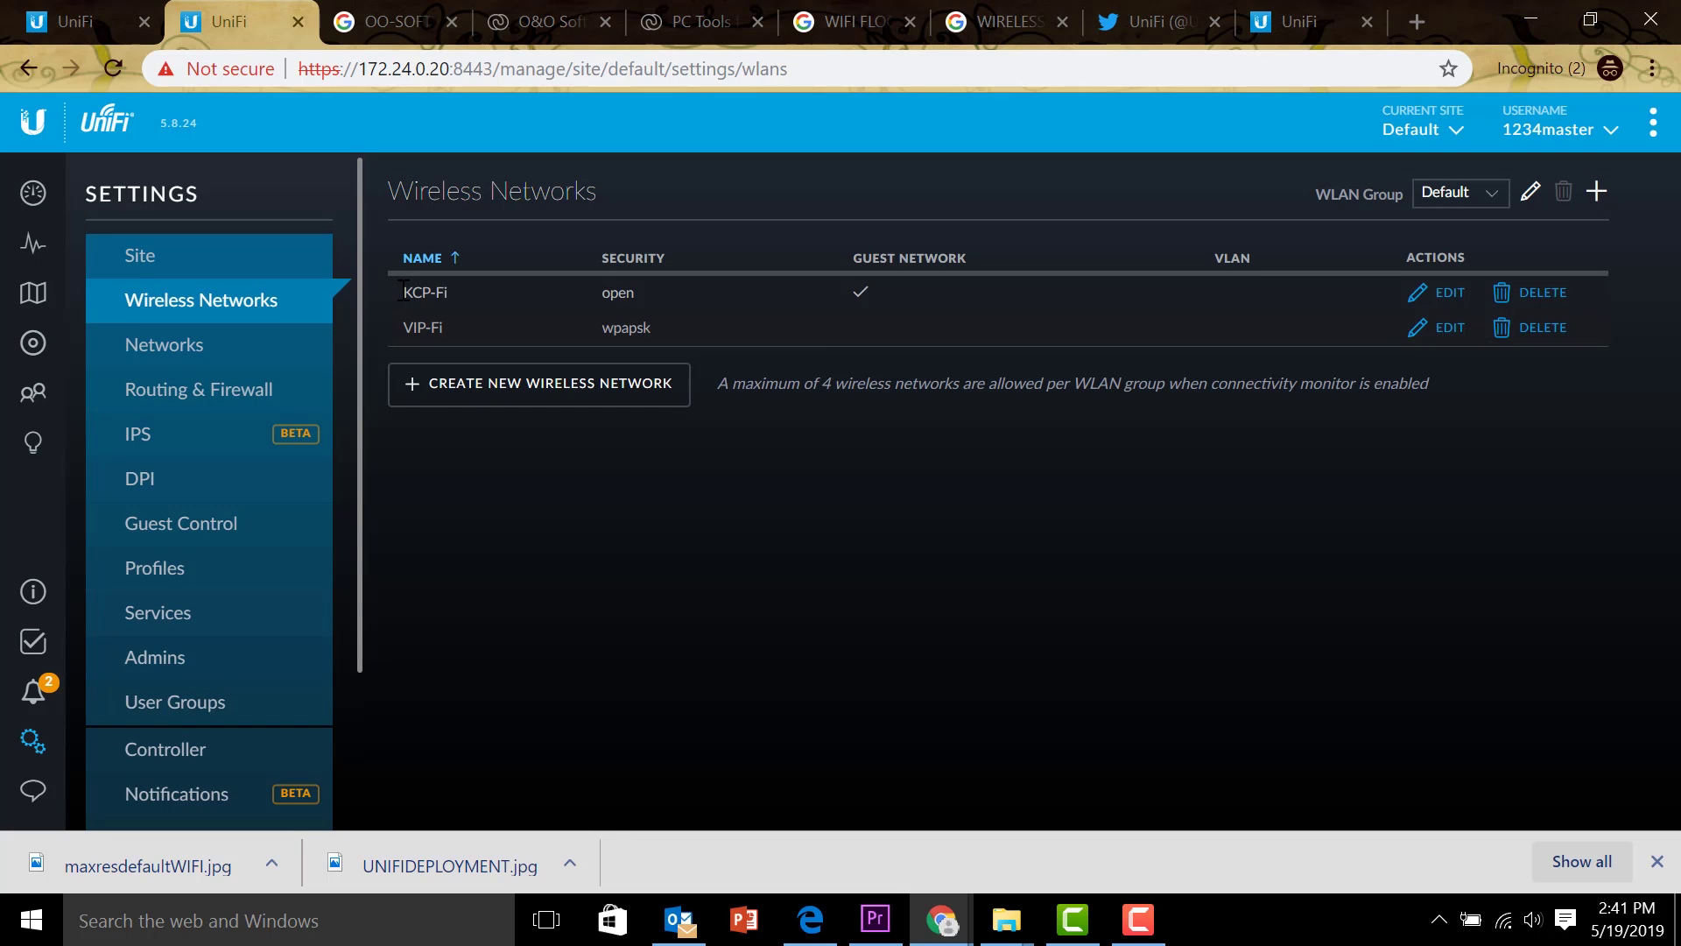
left_click_drag(402, 291, 450, 293)
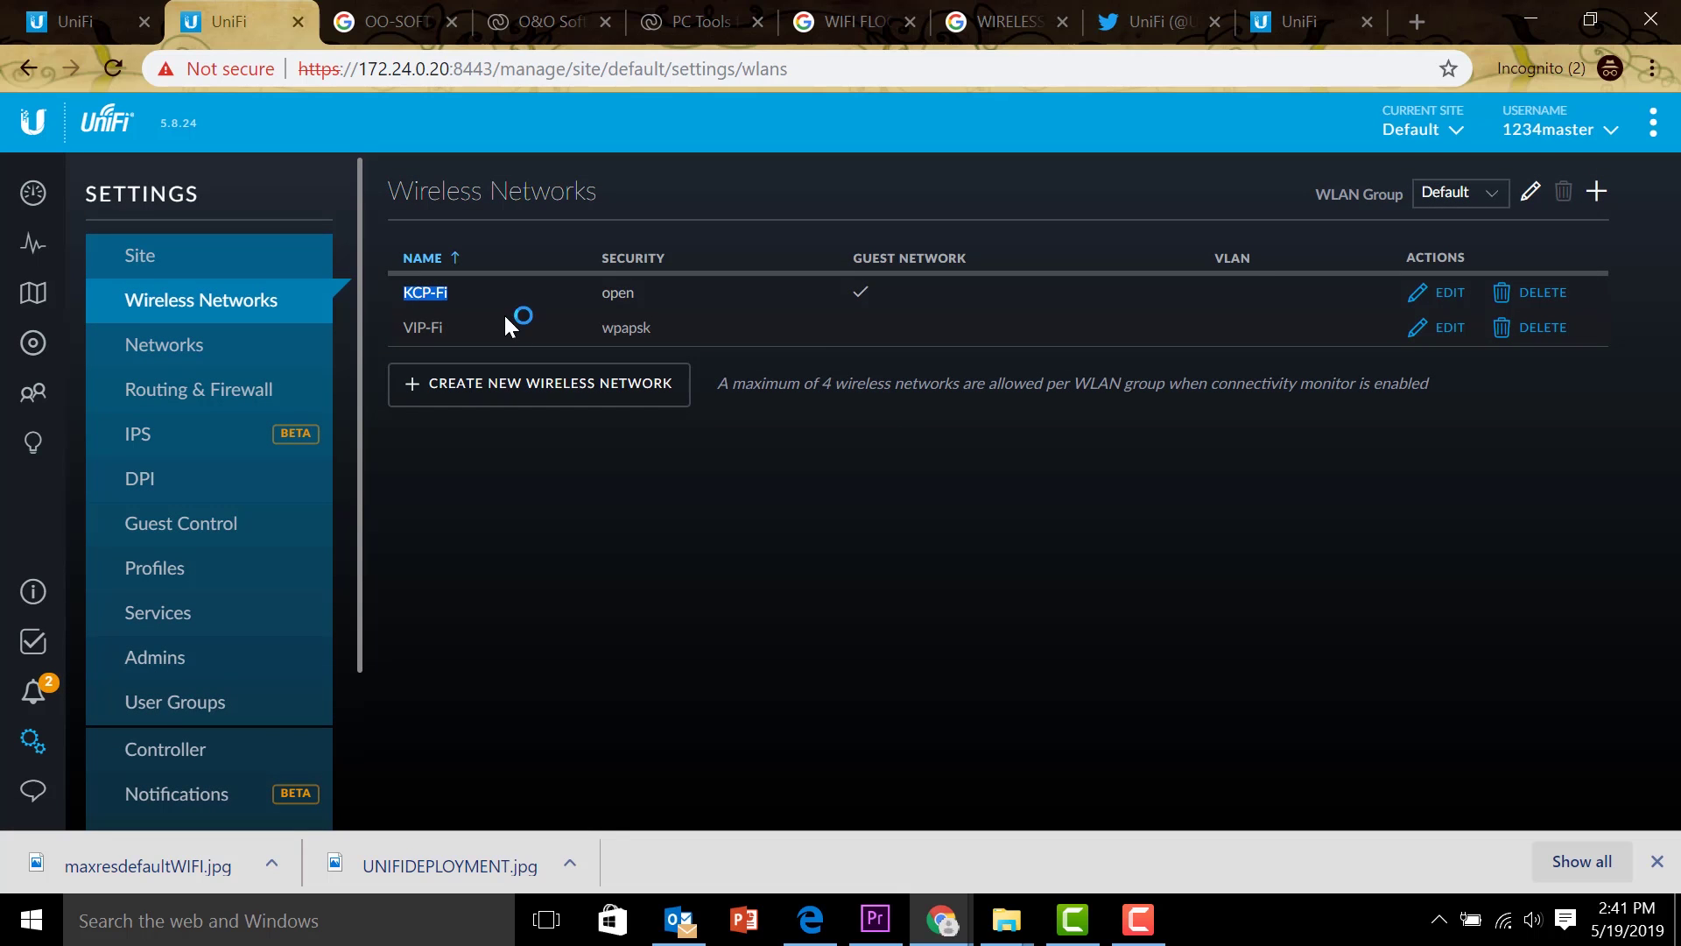
left_click(837, 347)
- Change the KCP-Fi network's Name/SSID to 'KCP Free Fi' and save it
left_click(1449, 294)
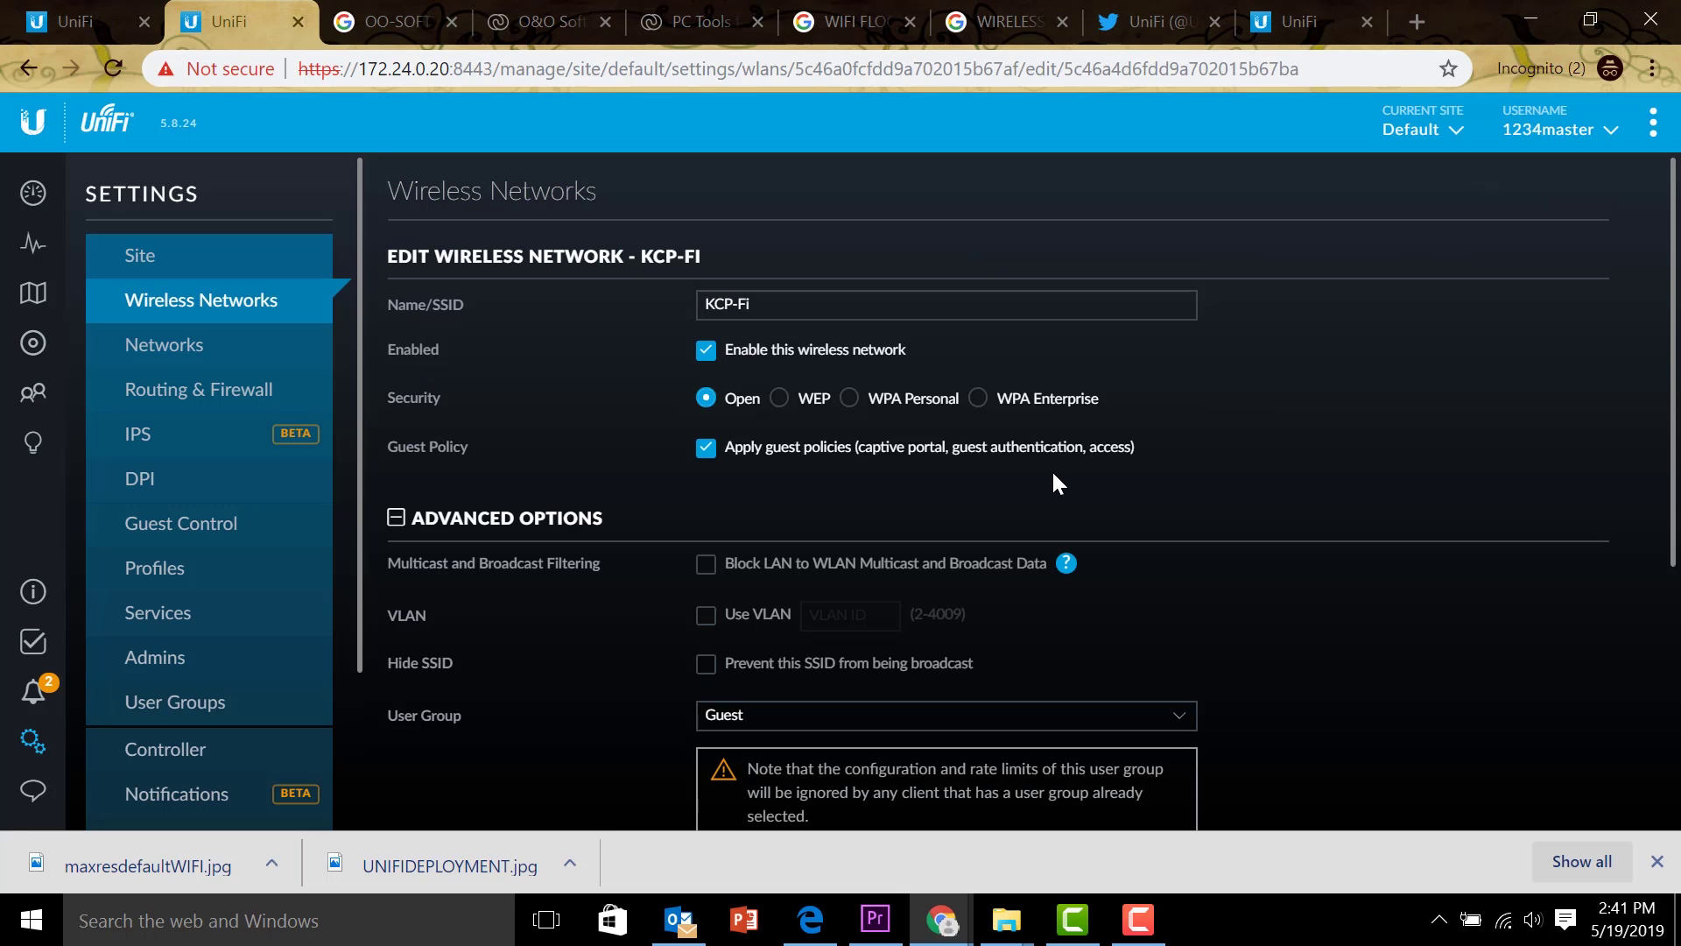
left_click(736, 307)
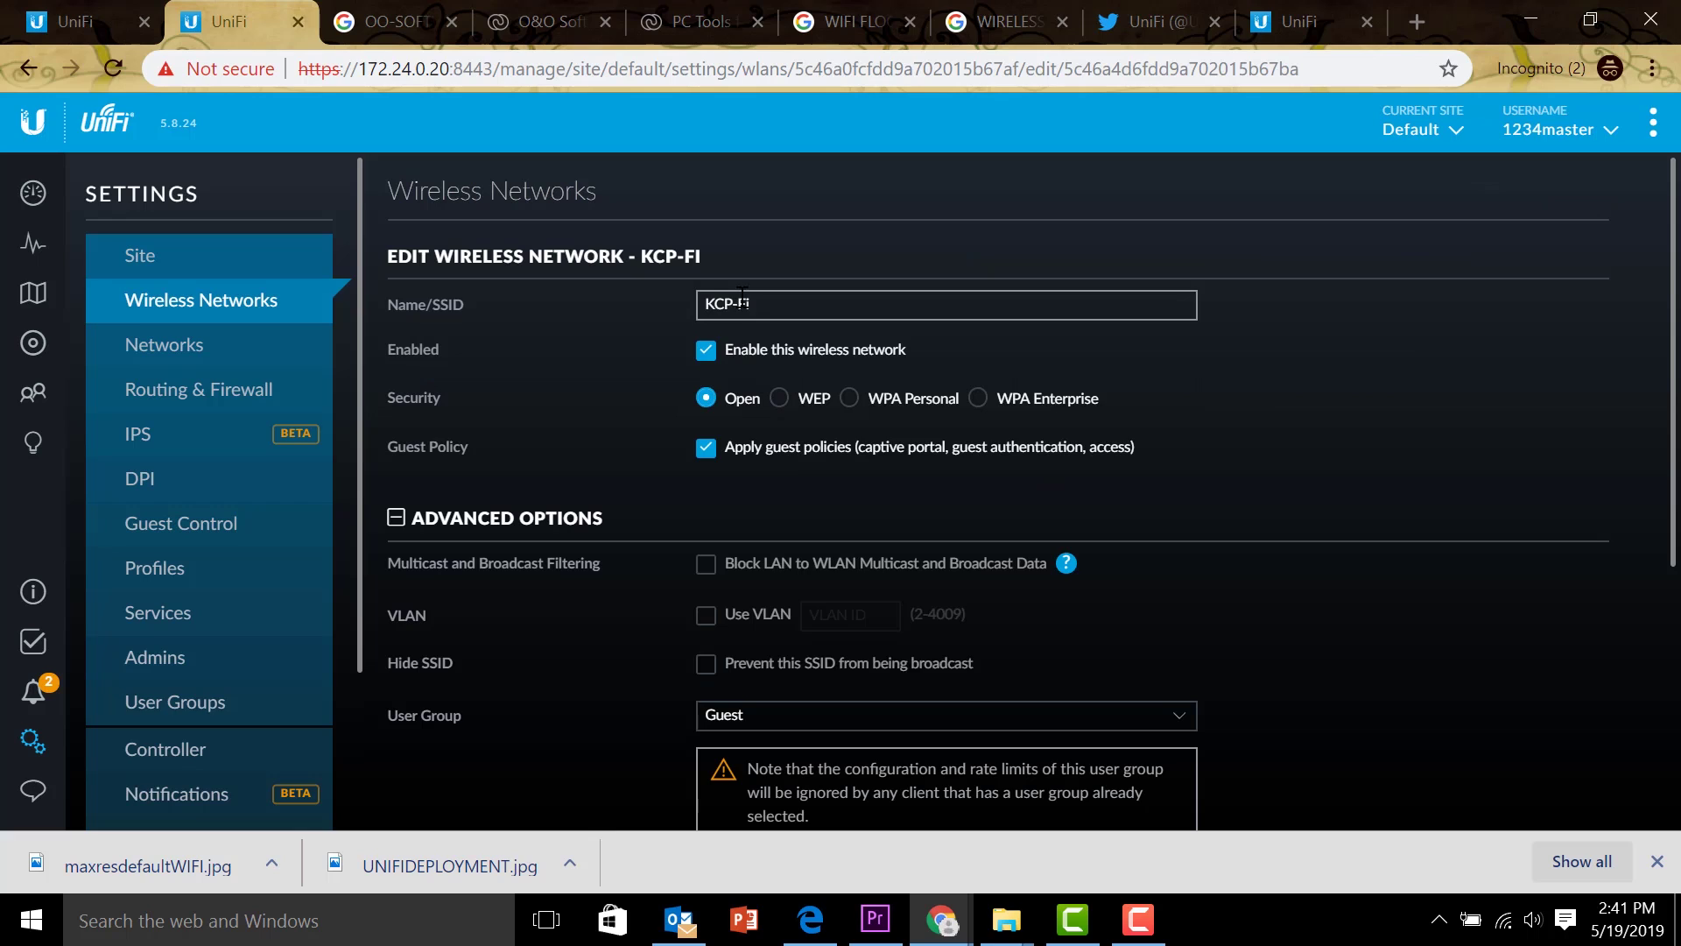
key("ctrl+a")
key("BackSpace")
scroll(847, 684, "down", 5)
scroll(854, 583, "down", 1)
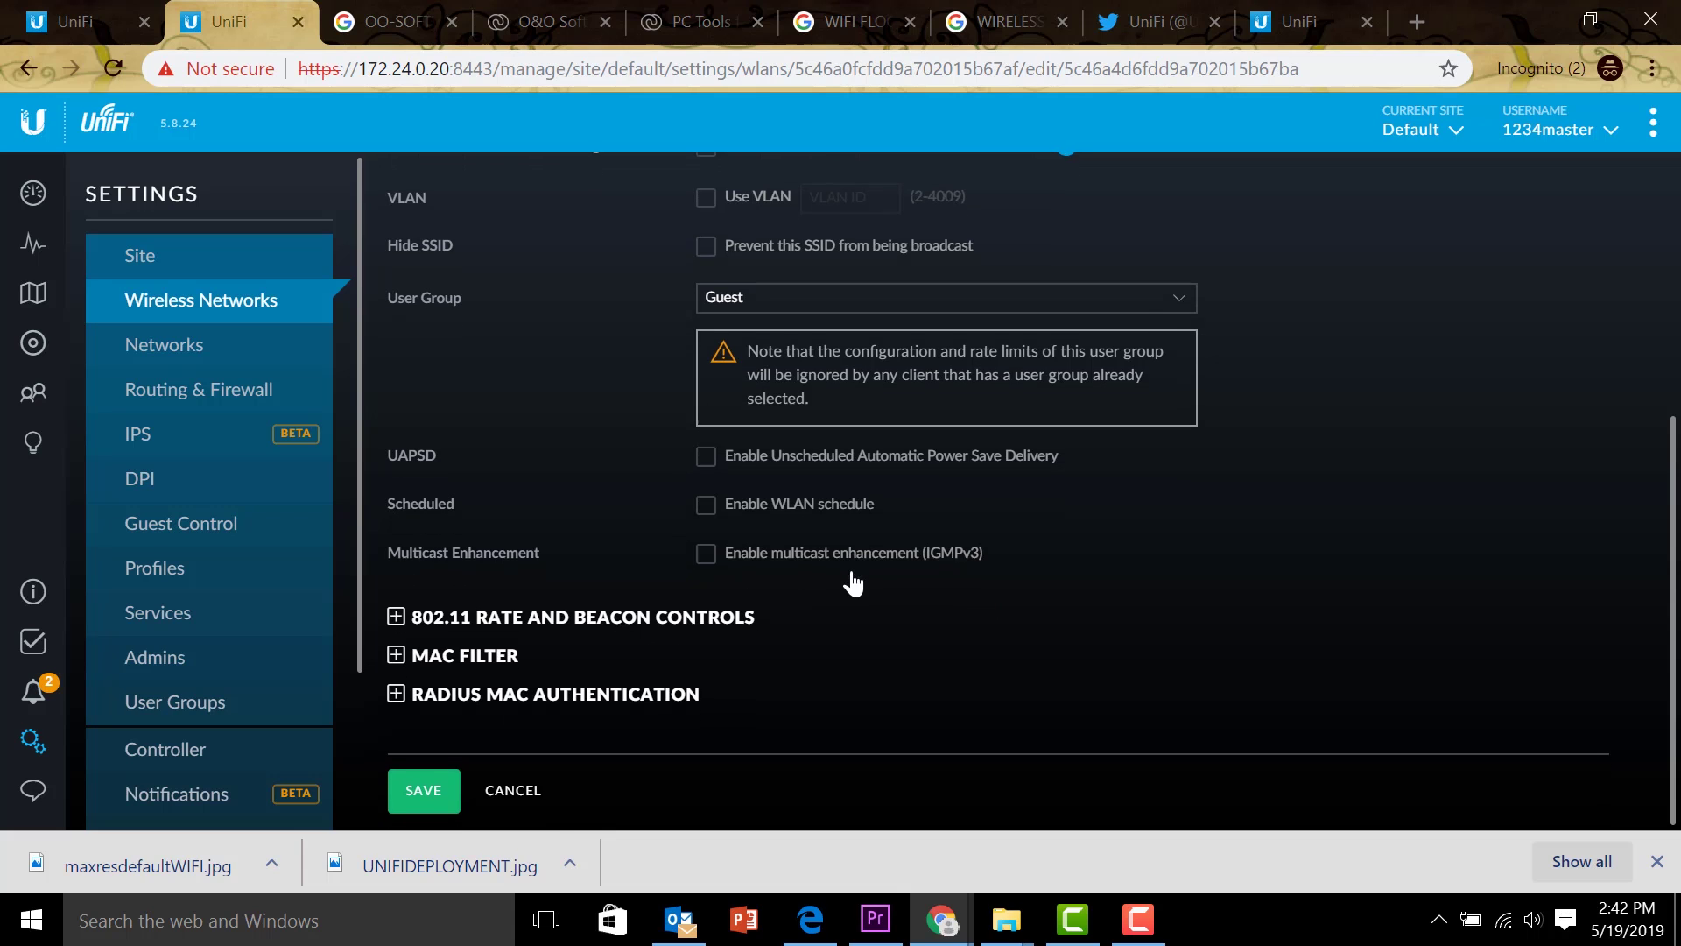
left_click(429, 789)
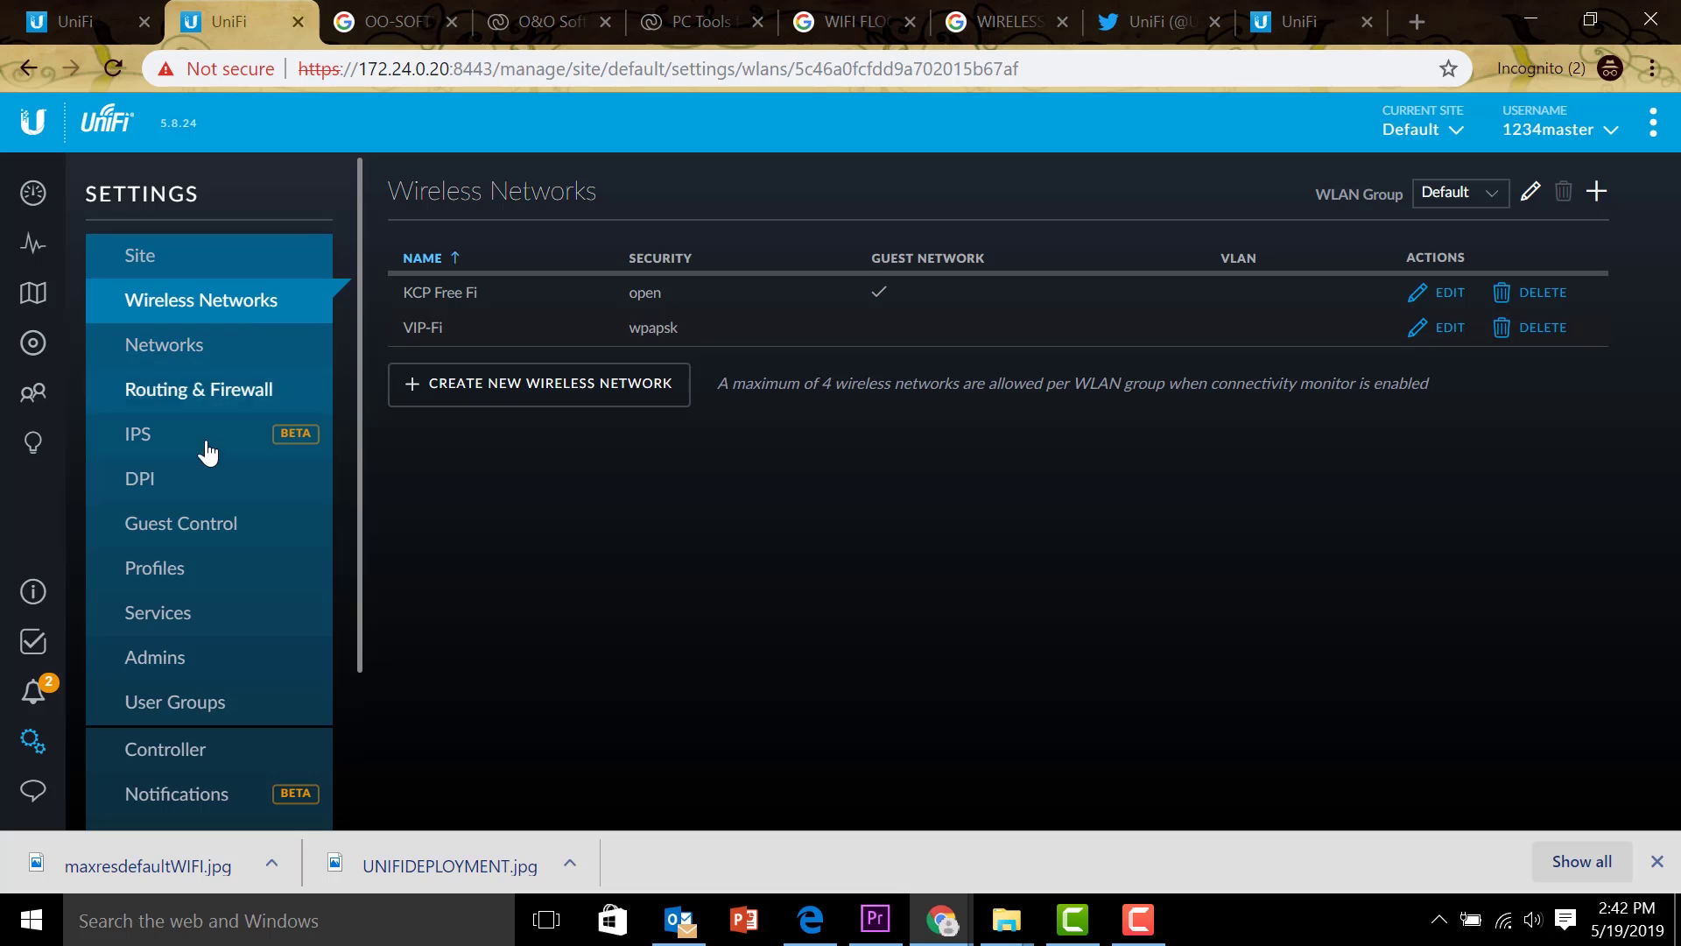
- Set Guest Control to Facebook Wi-Fi with user-defined 2-hour expiration and gateway name KCP, then apply
left_click(219, 523)
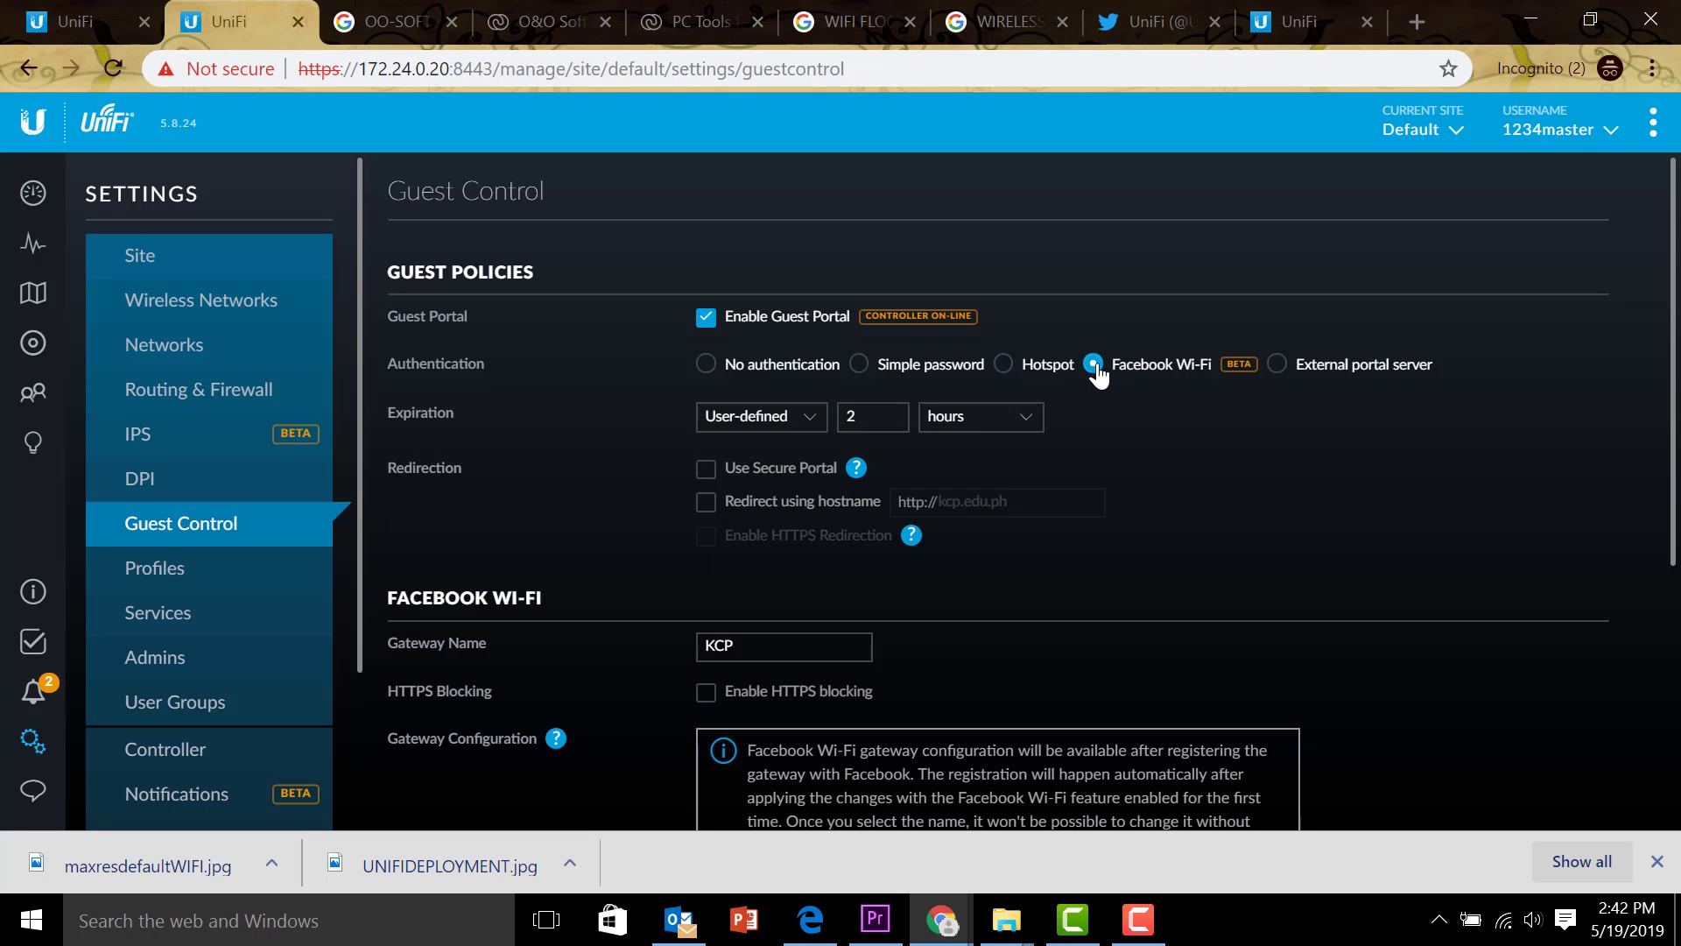
left_click(805, 424)
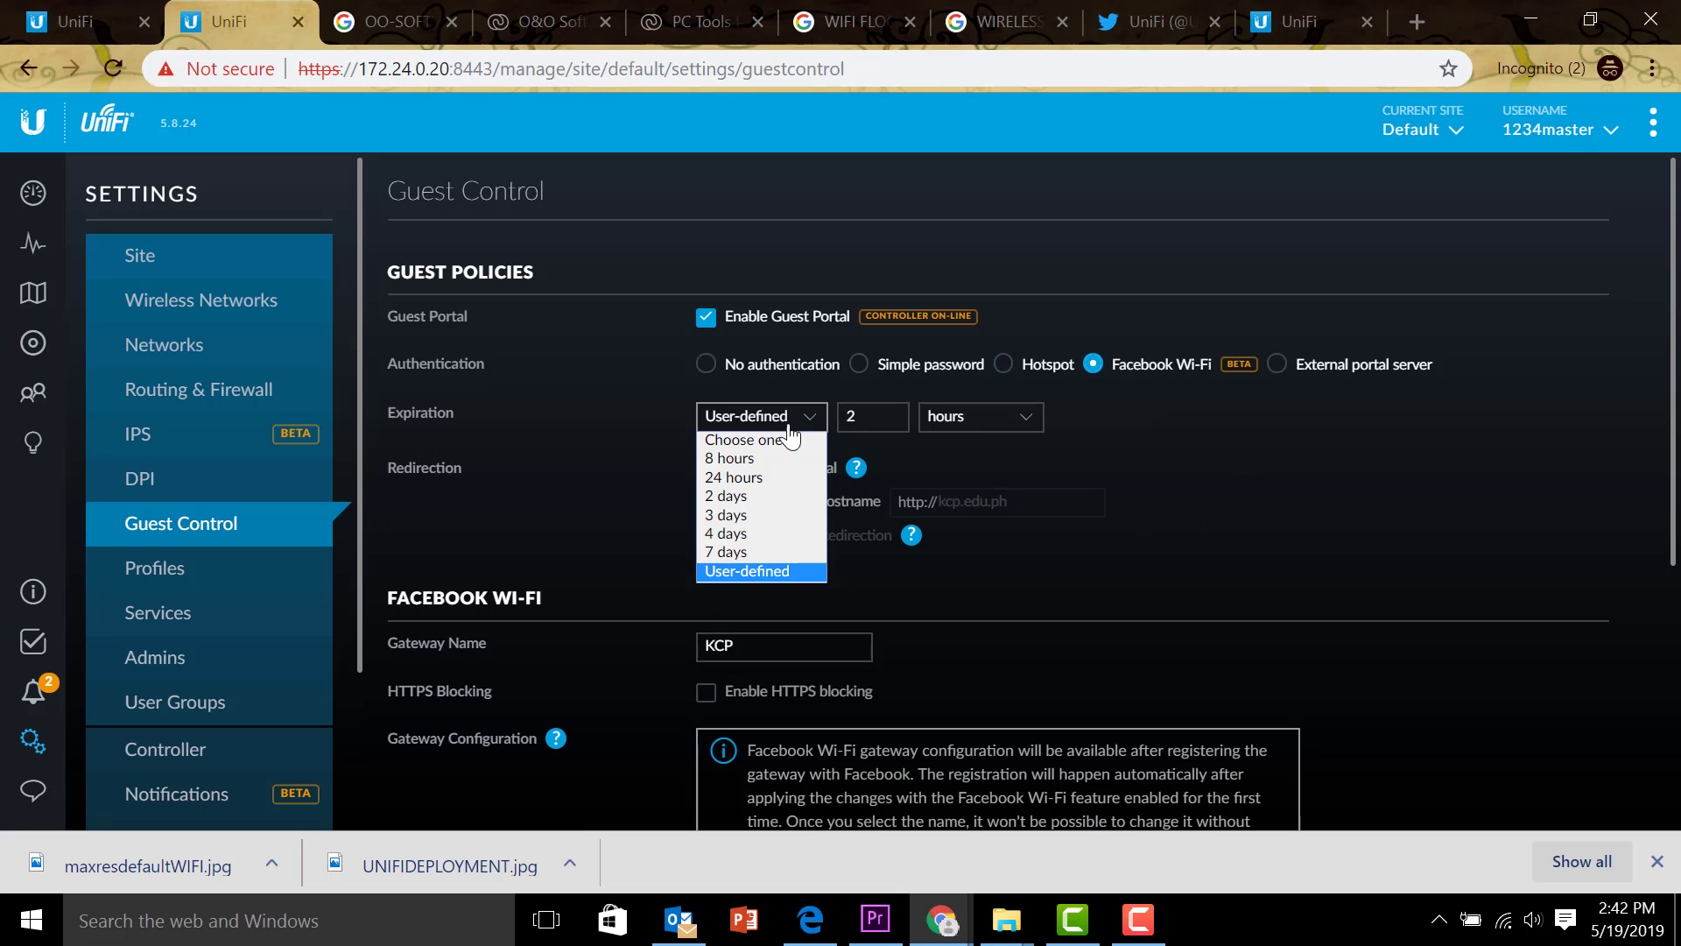
left_click(754, 573)
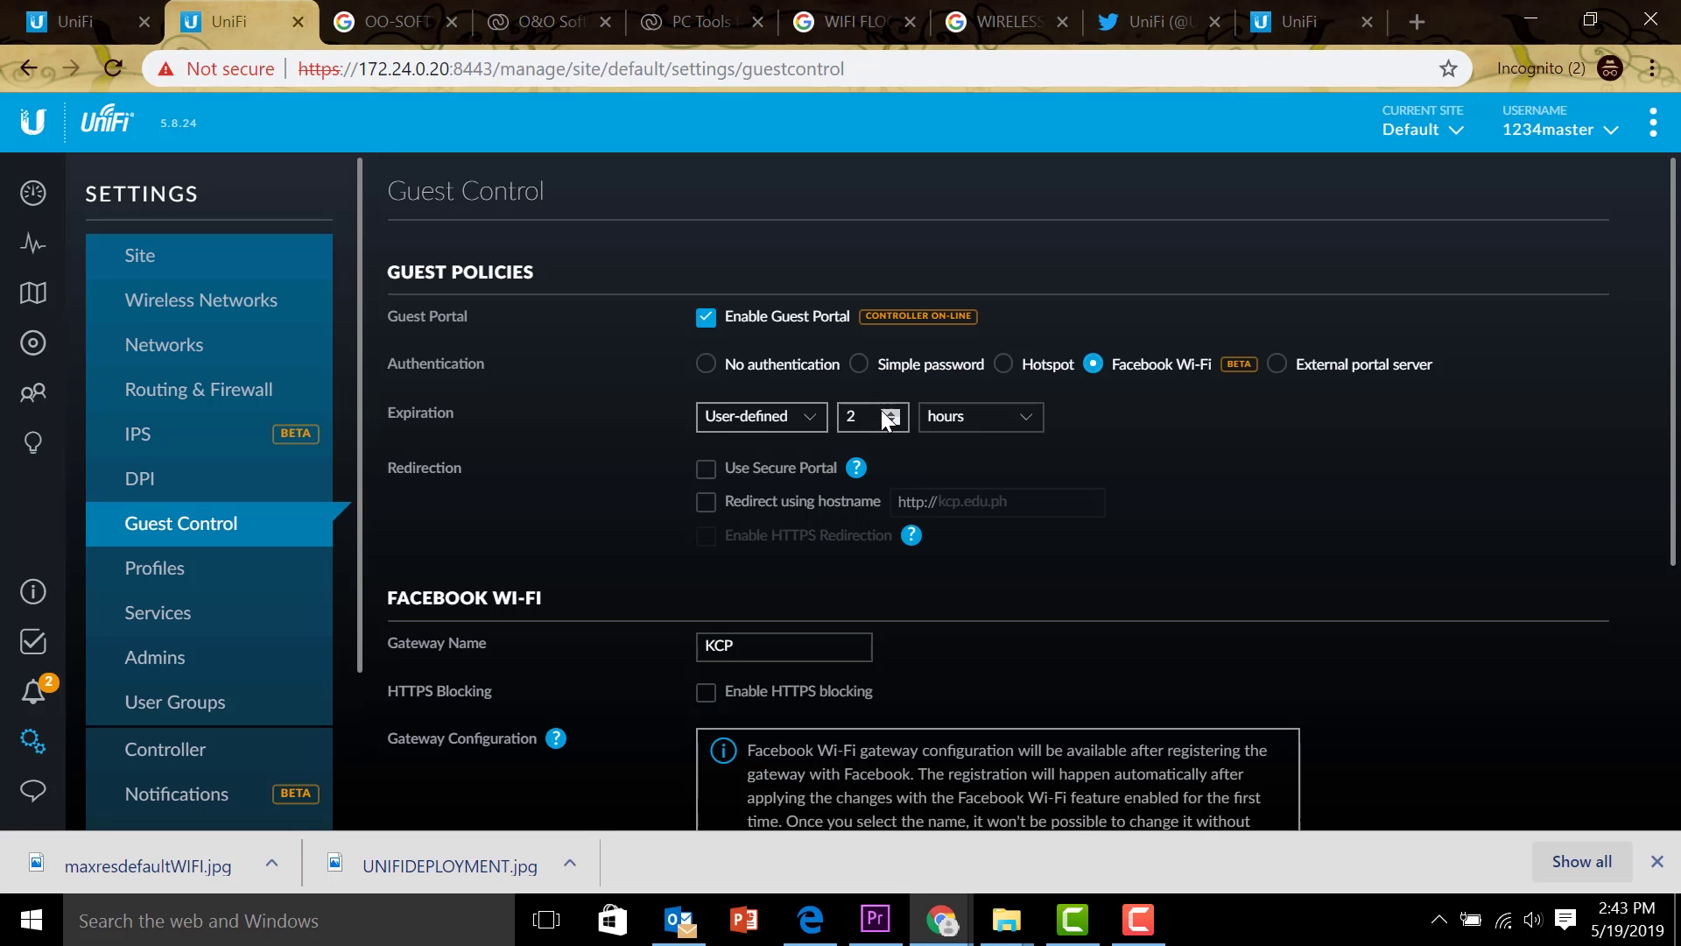
scroll(1006, 412, "down", 3)
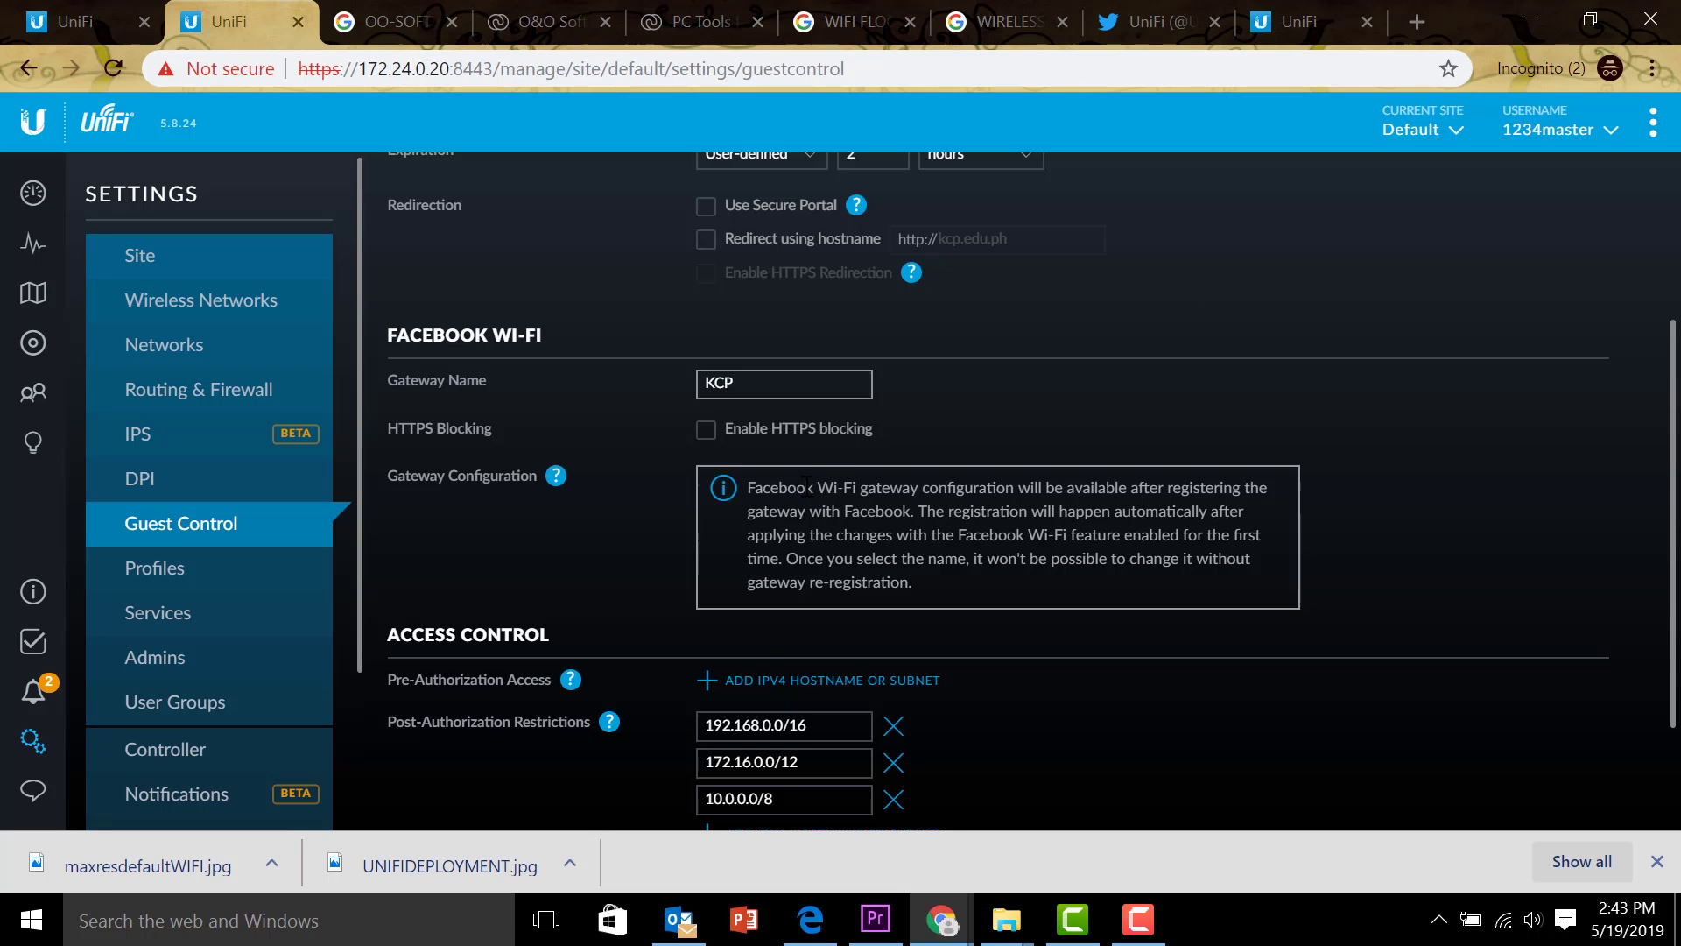
scroll(875, 569, "down", 2)
key("Return")
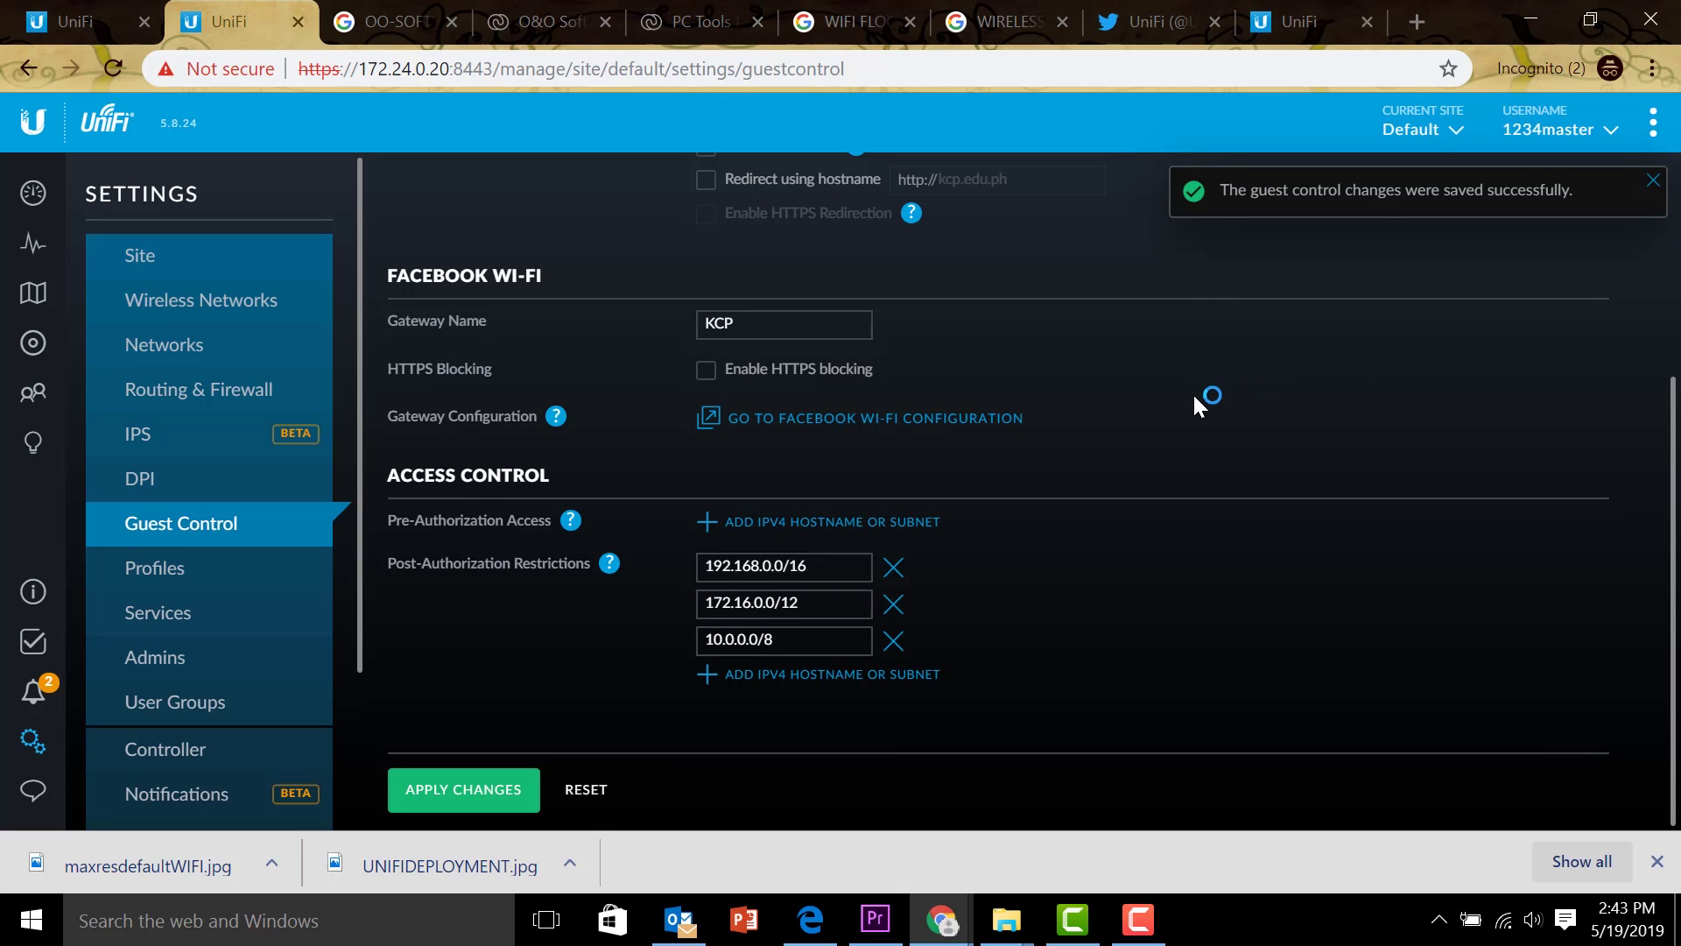
left_click(849, 420)
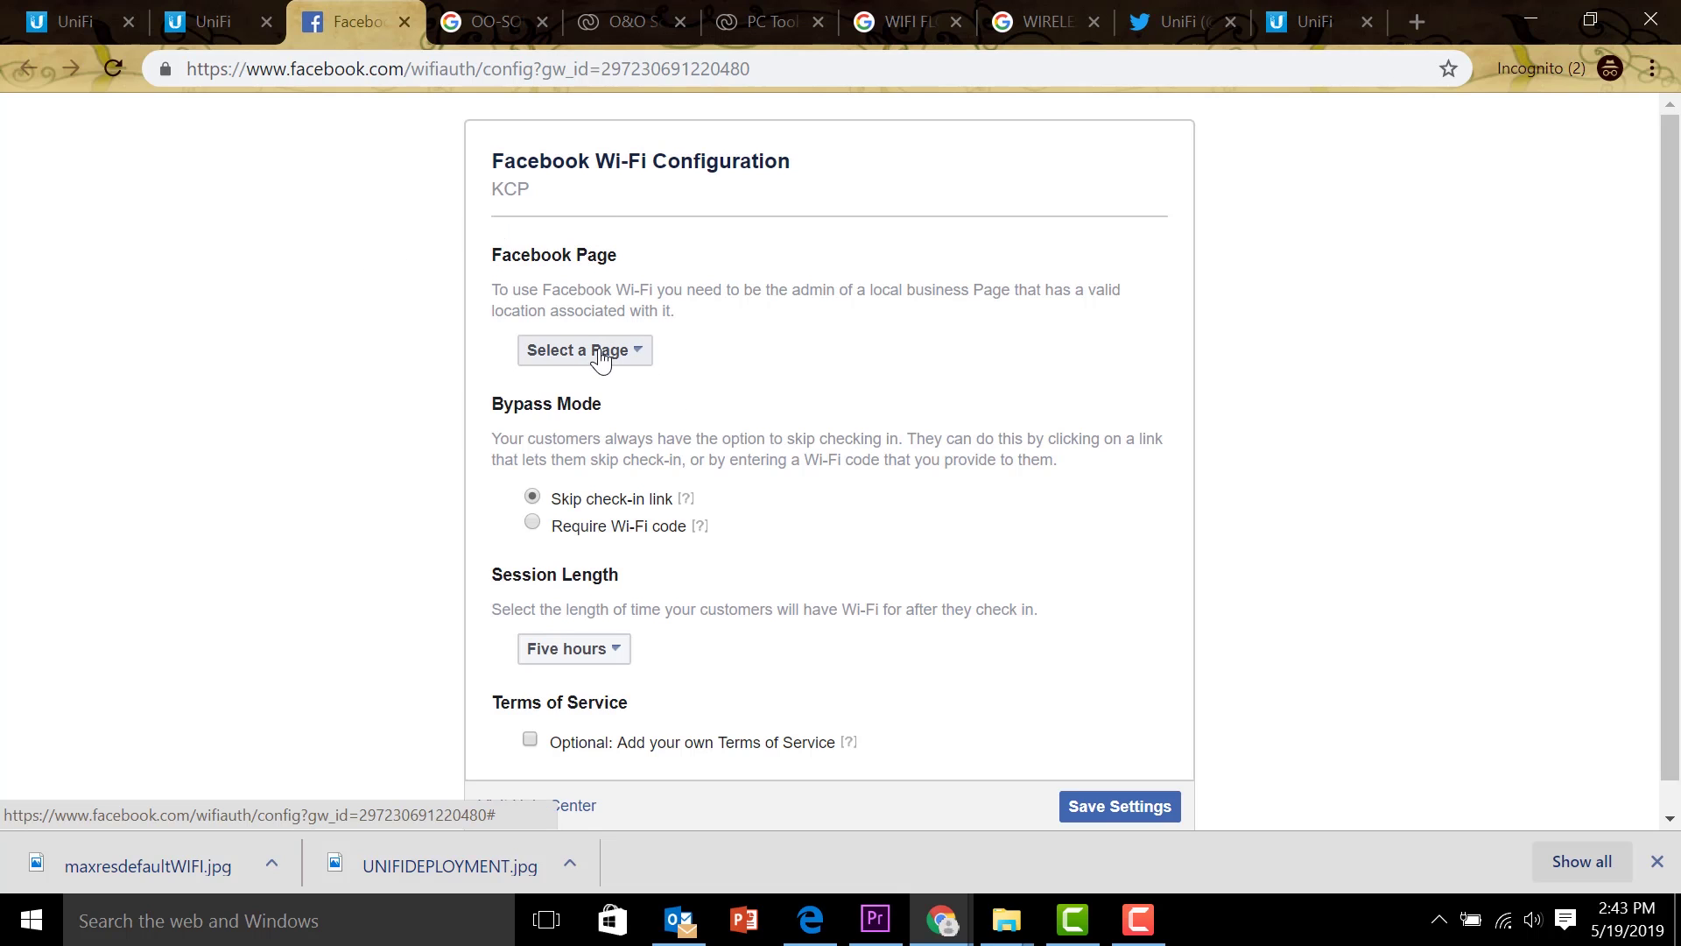
- Link the King's College of the Philippines page with Two hours sessions and save the settings
left_click(620, 354)
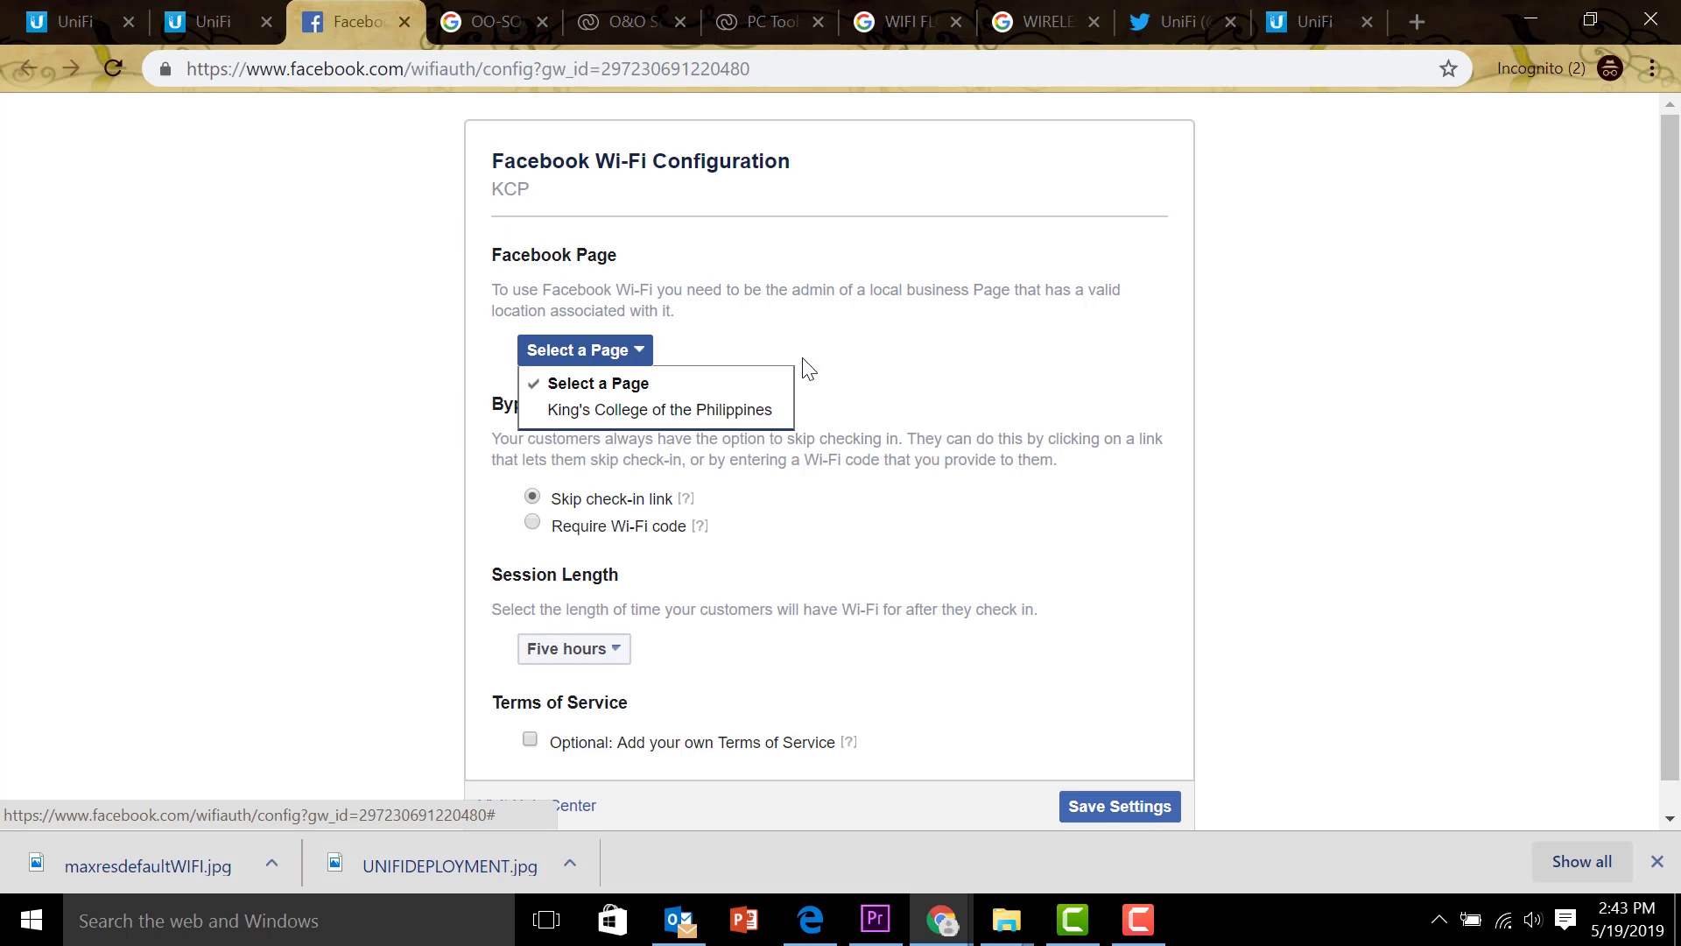
left_click(625, 410)
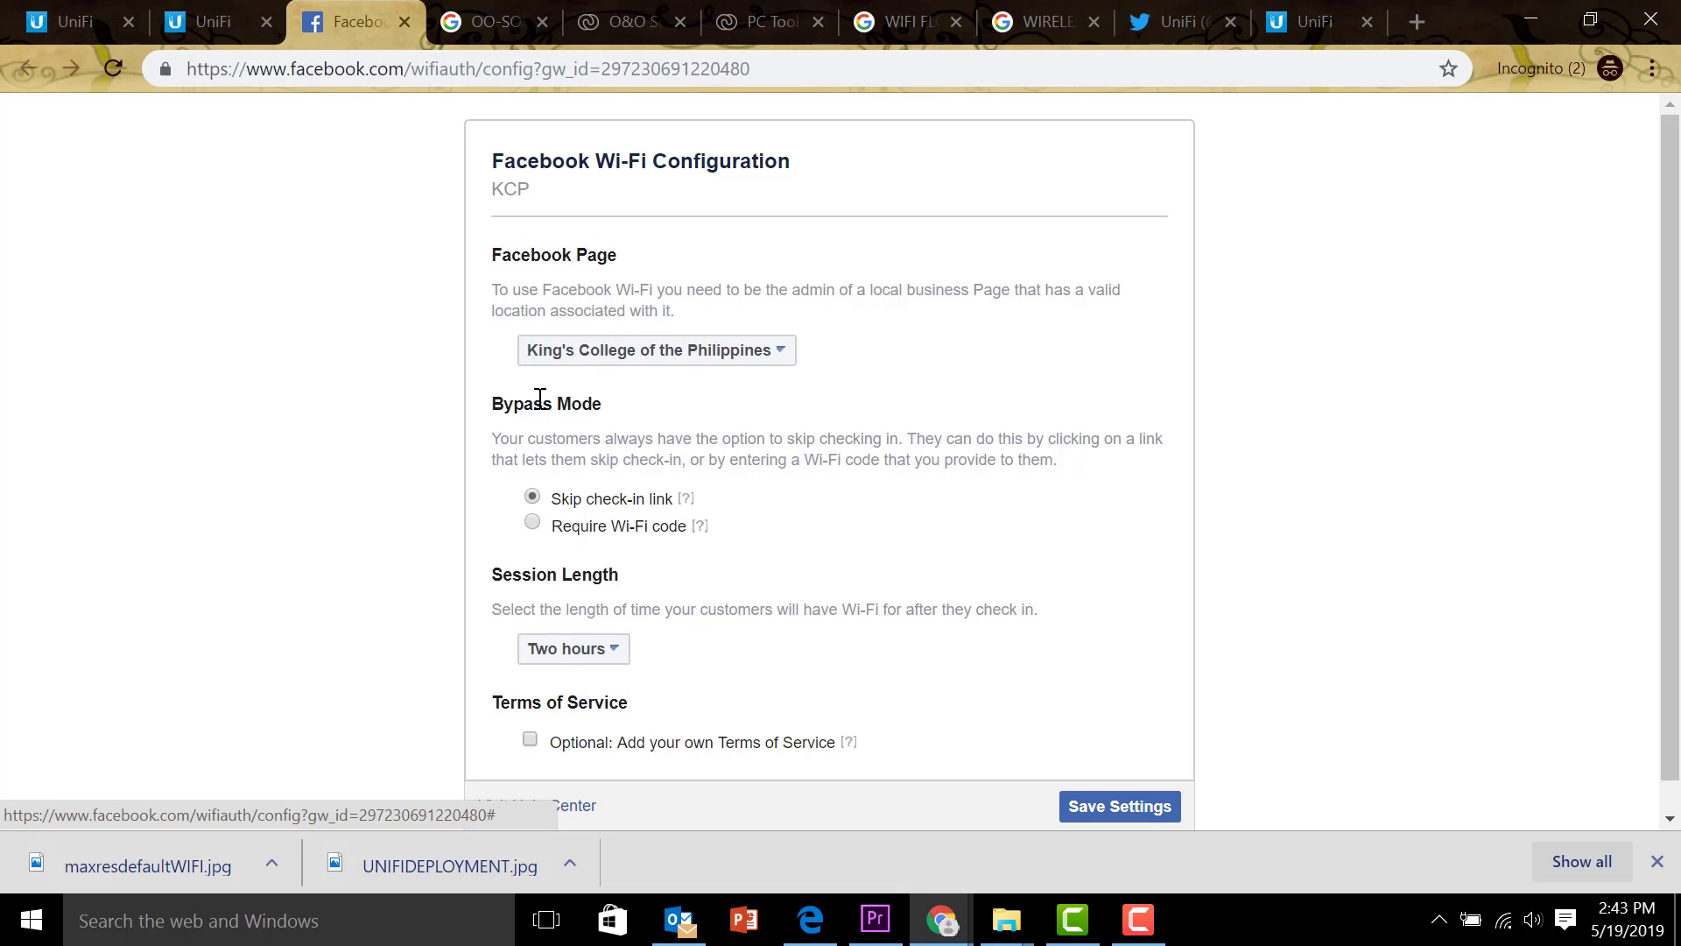
left_click_drag(605, 401, 512, 404)
left_click(861, 566)
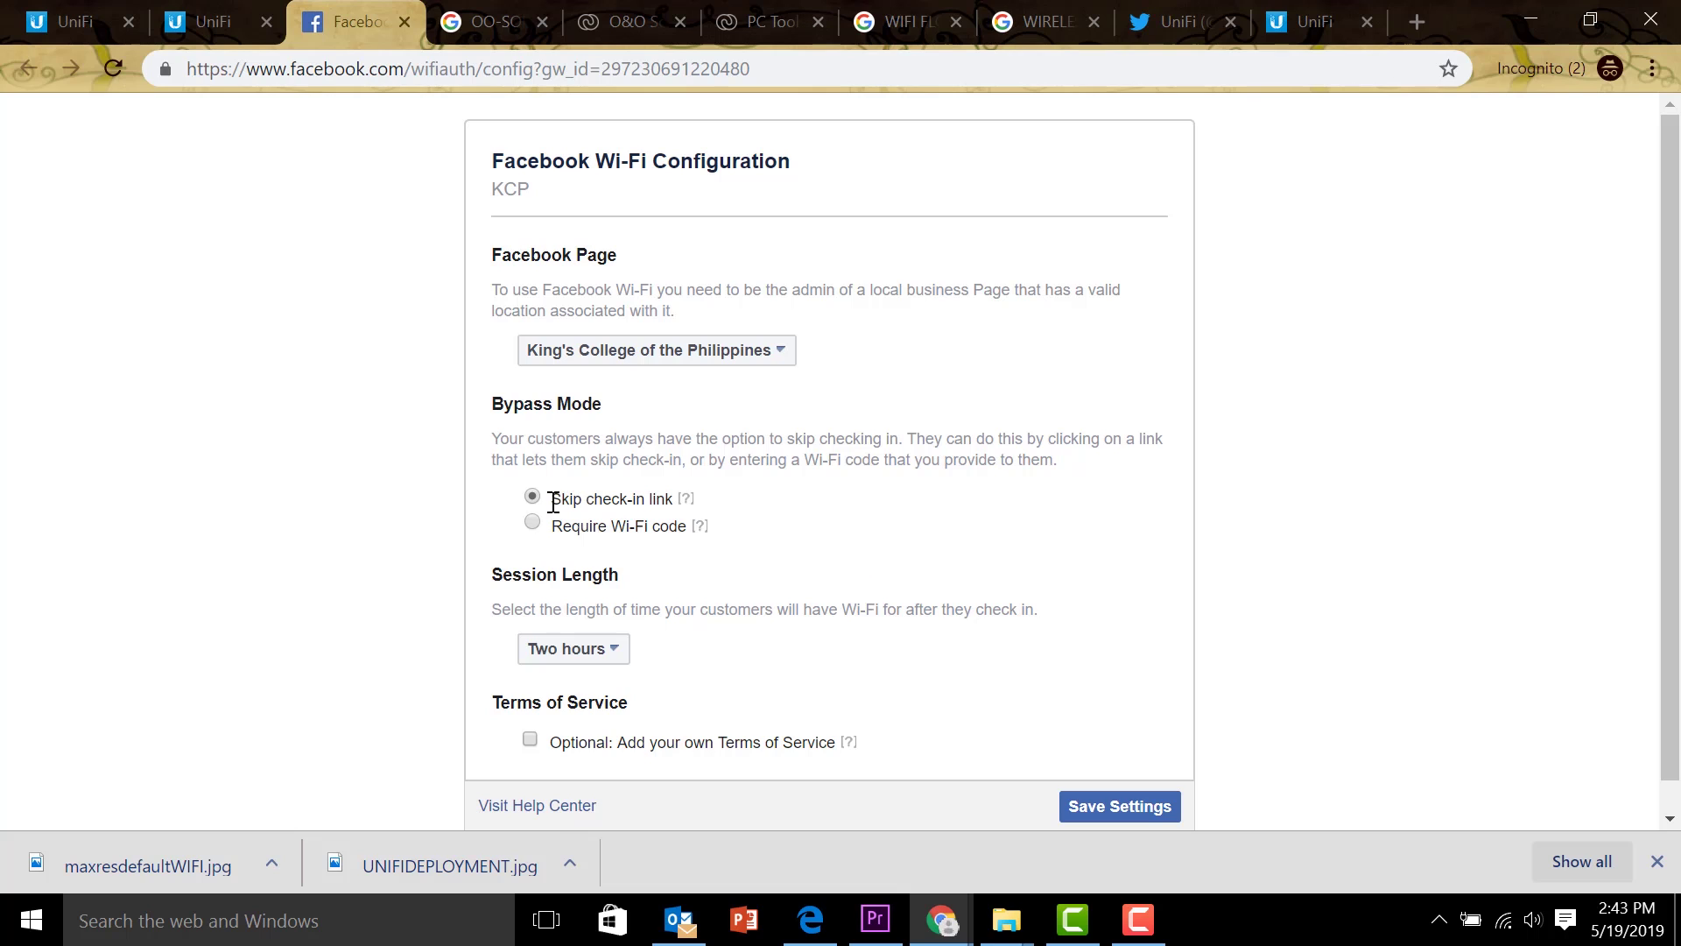
left_click_drag(553, 502, 716, 507)
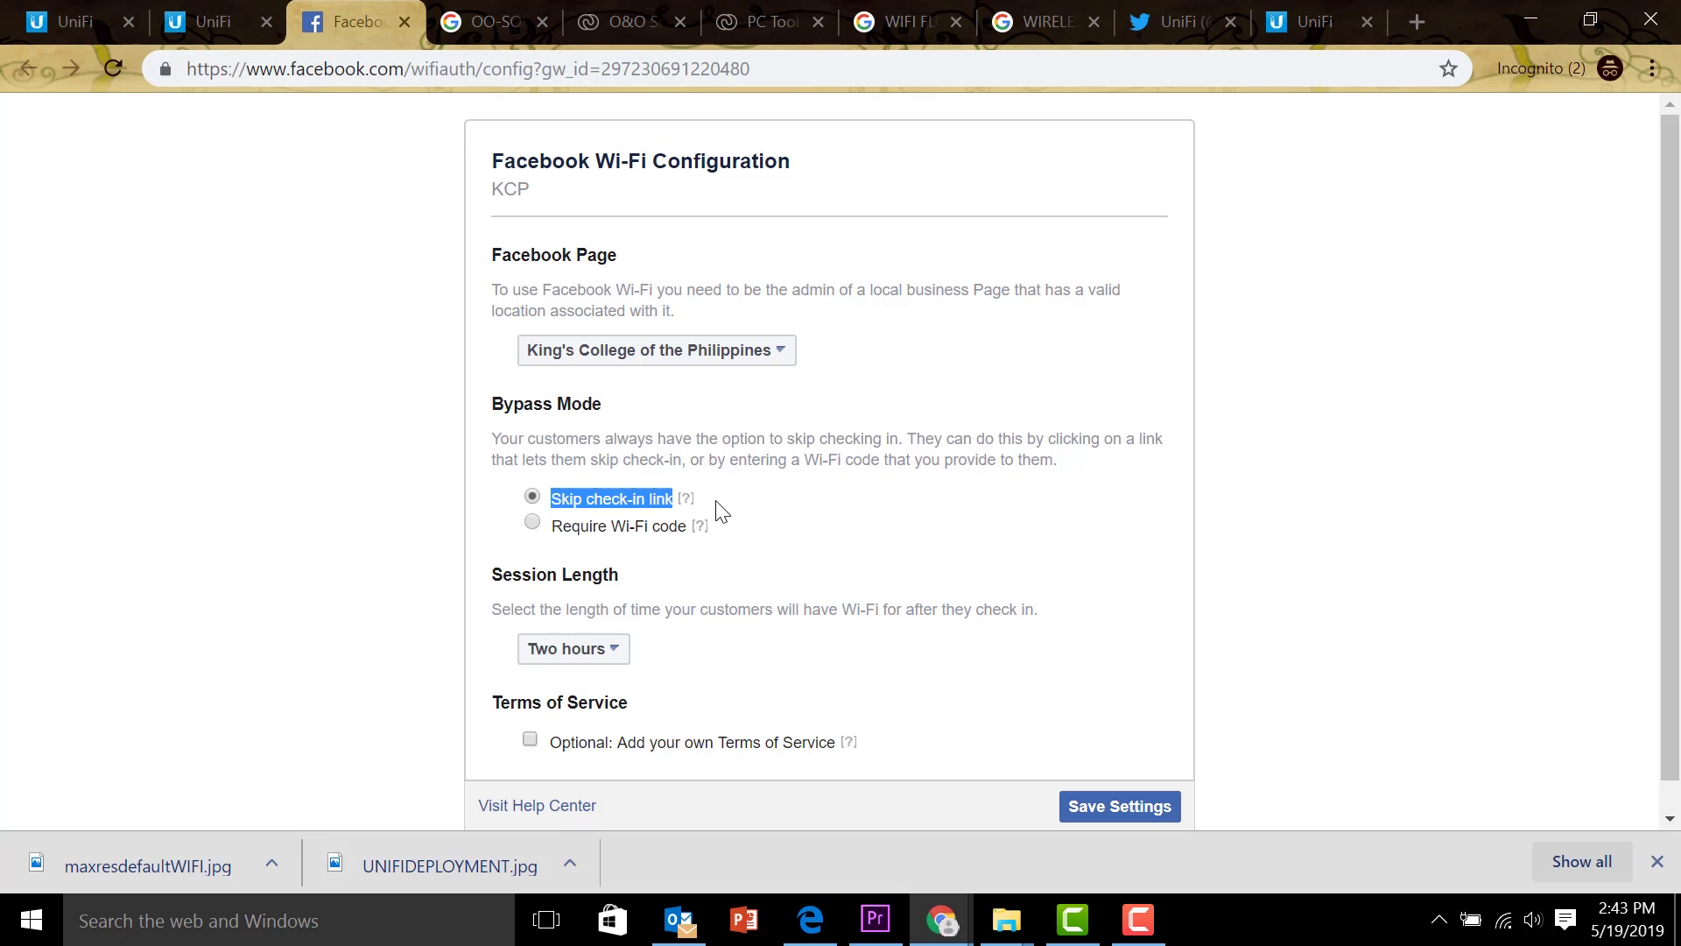
left_click(928, 523)
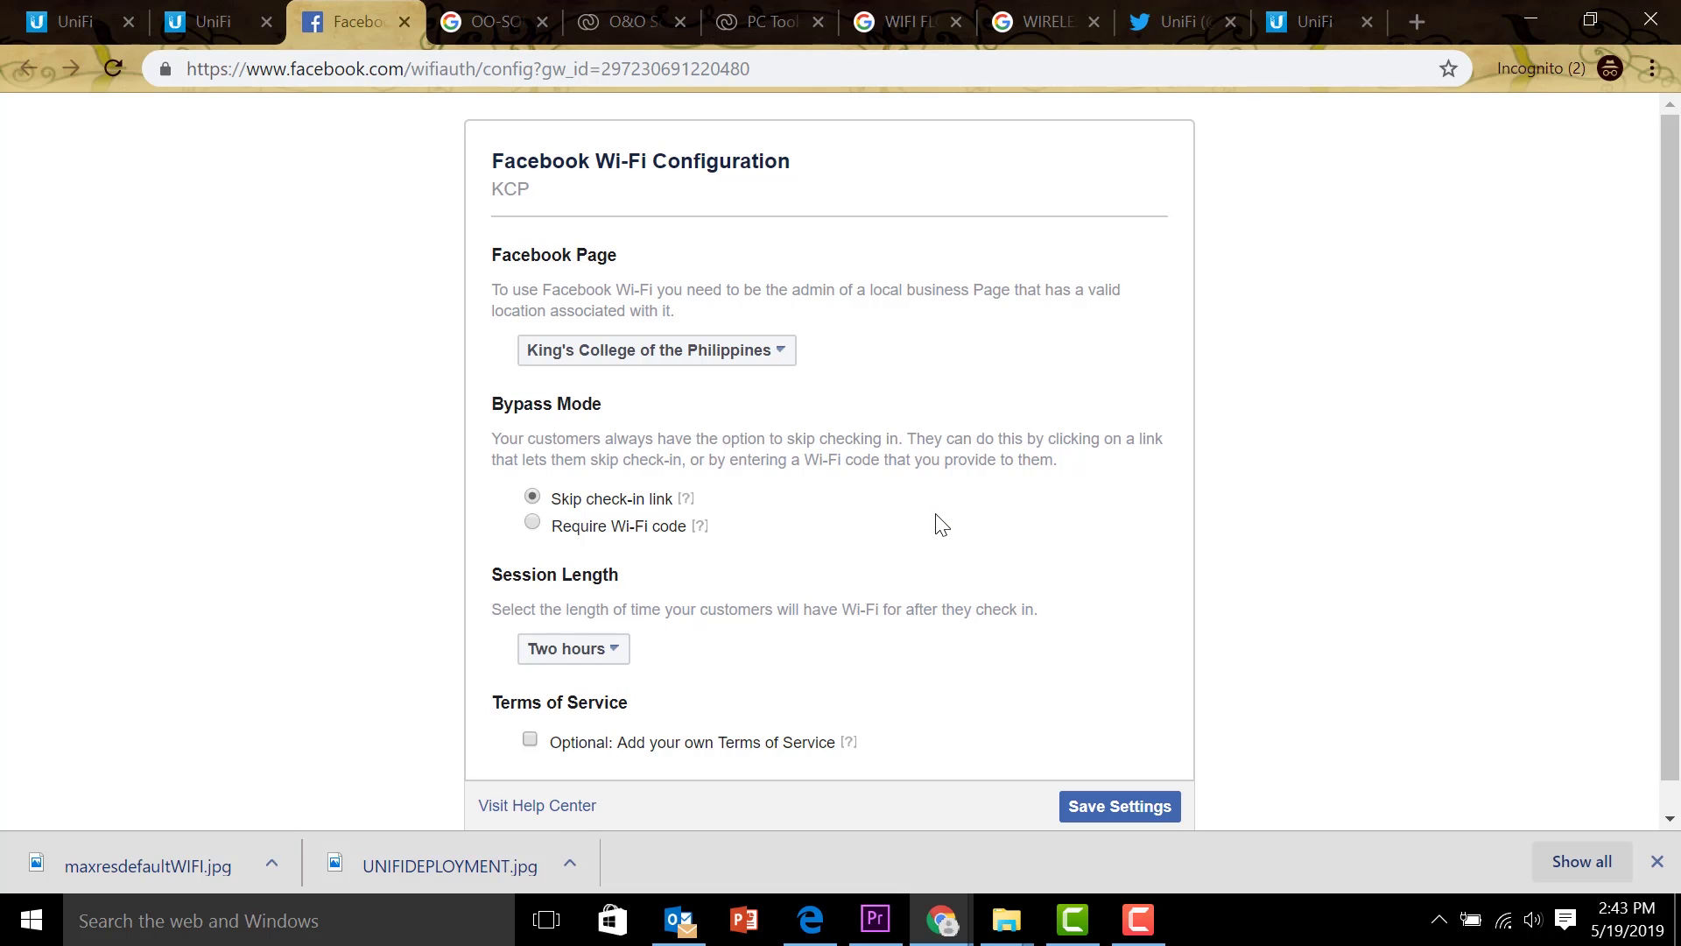
left_click(604, 658)
left_click(603, 658)
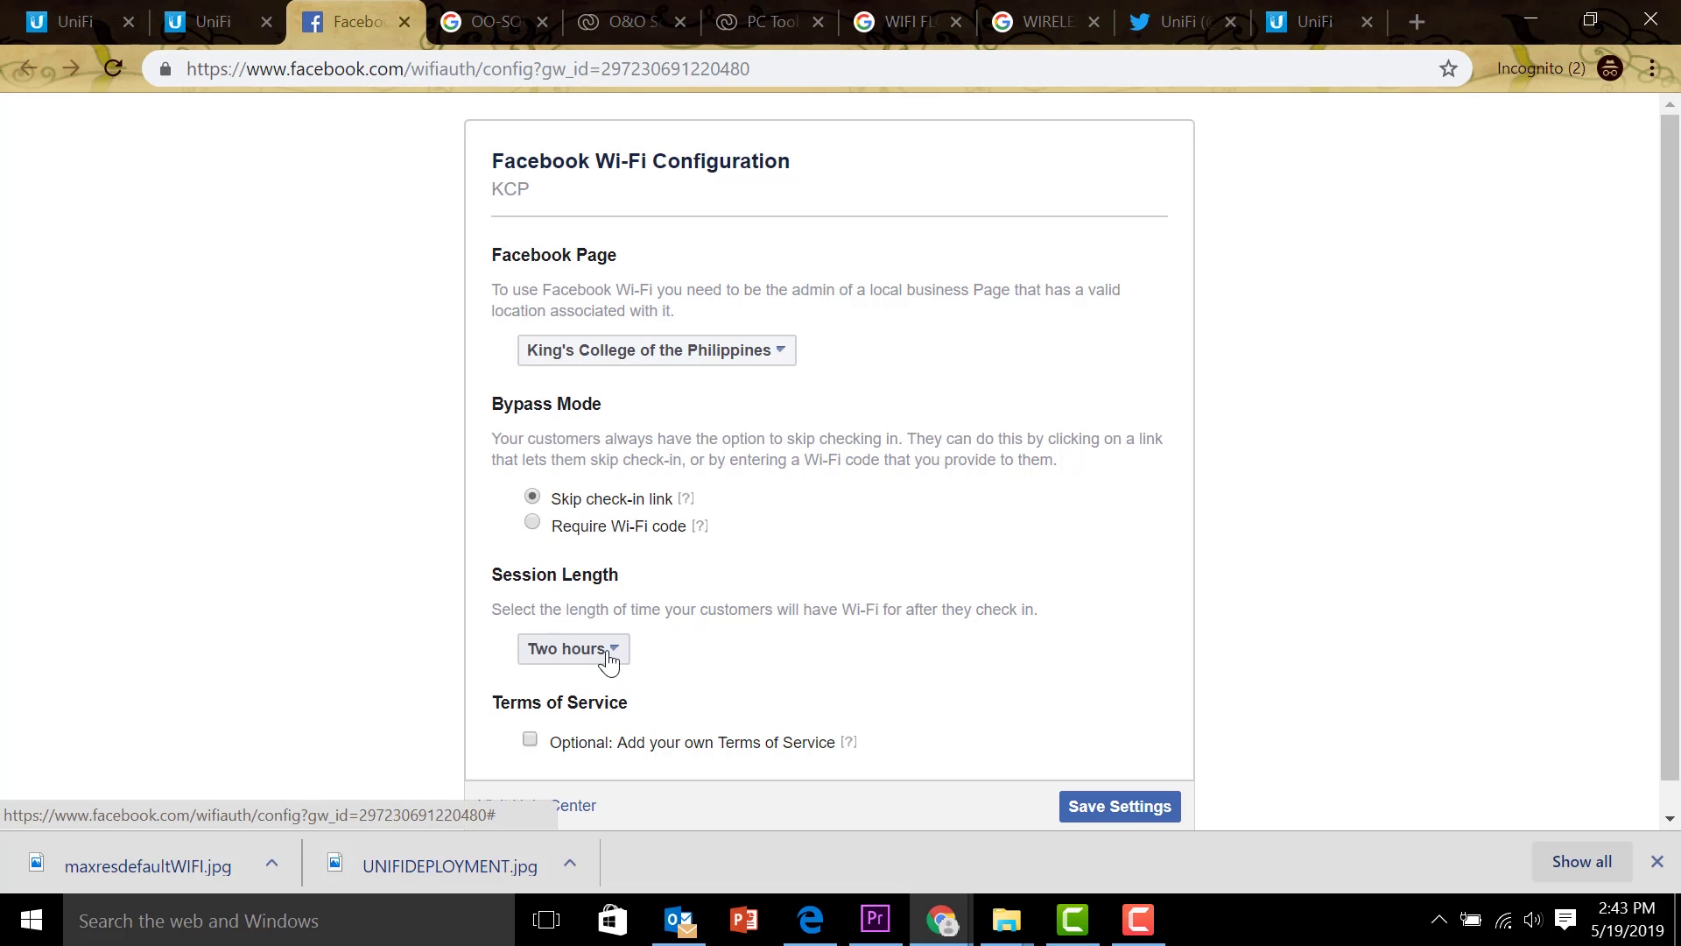
scroll(809, 632, "down", 1)
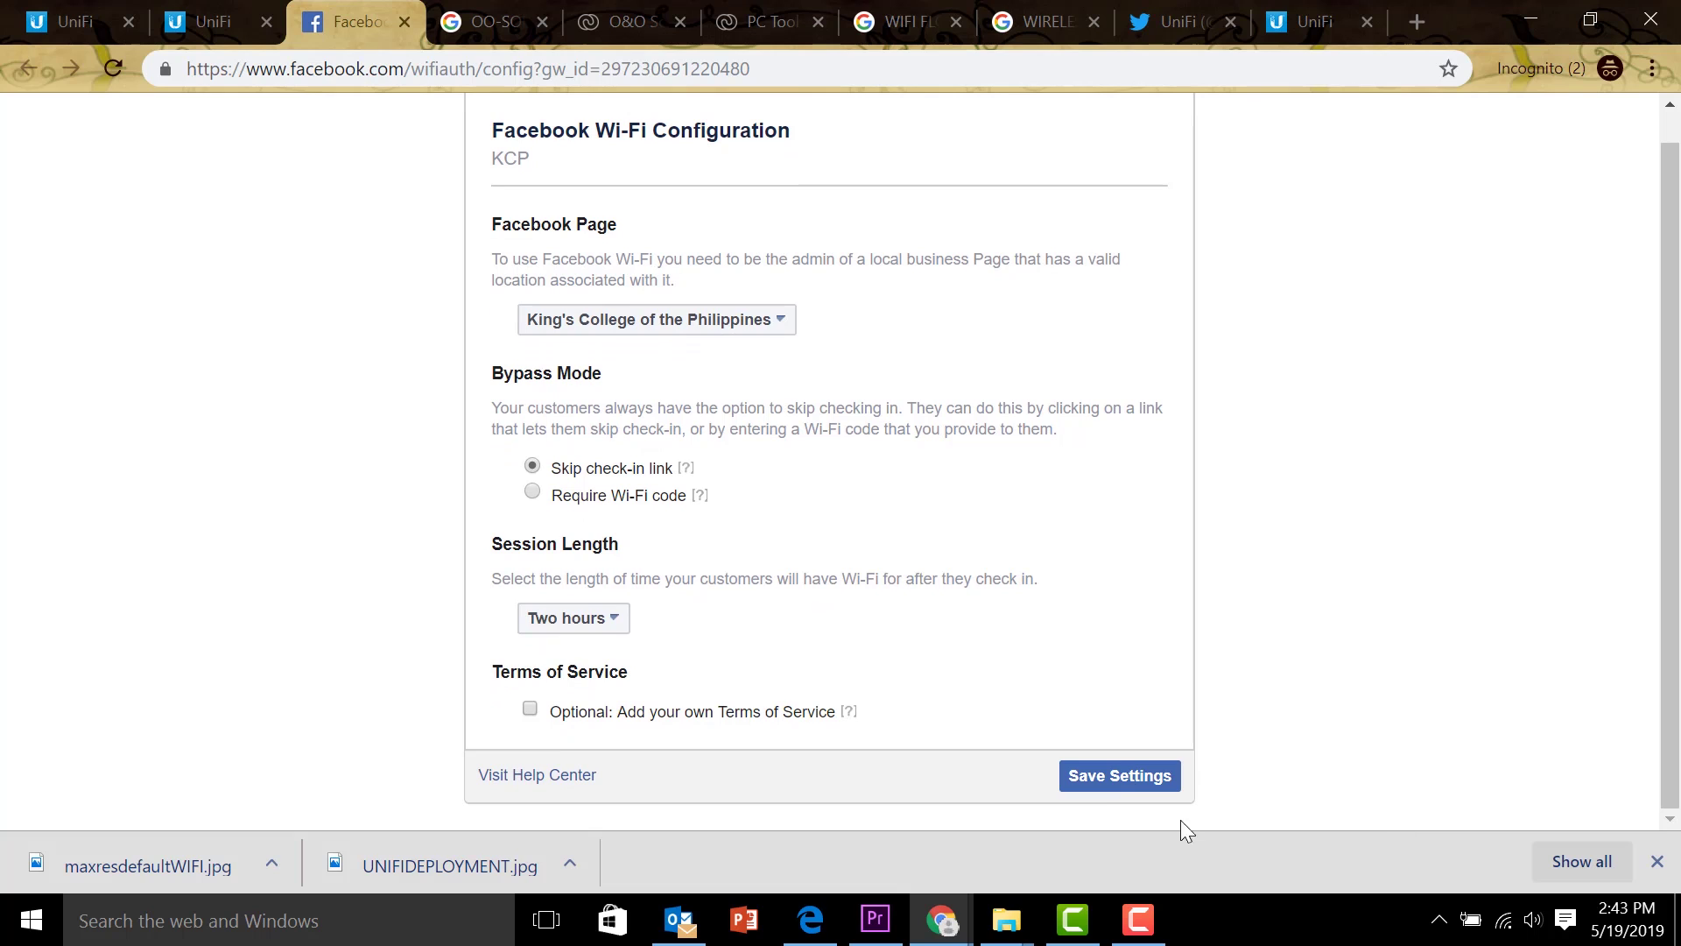
left_click(1119, 779)
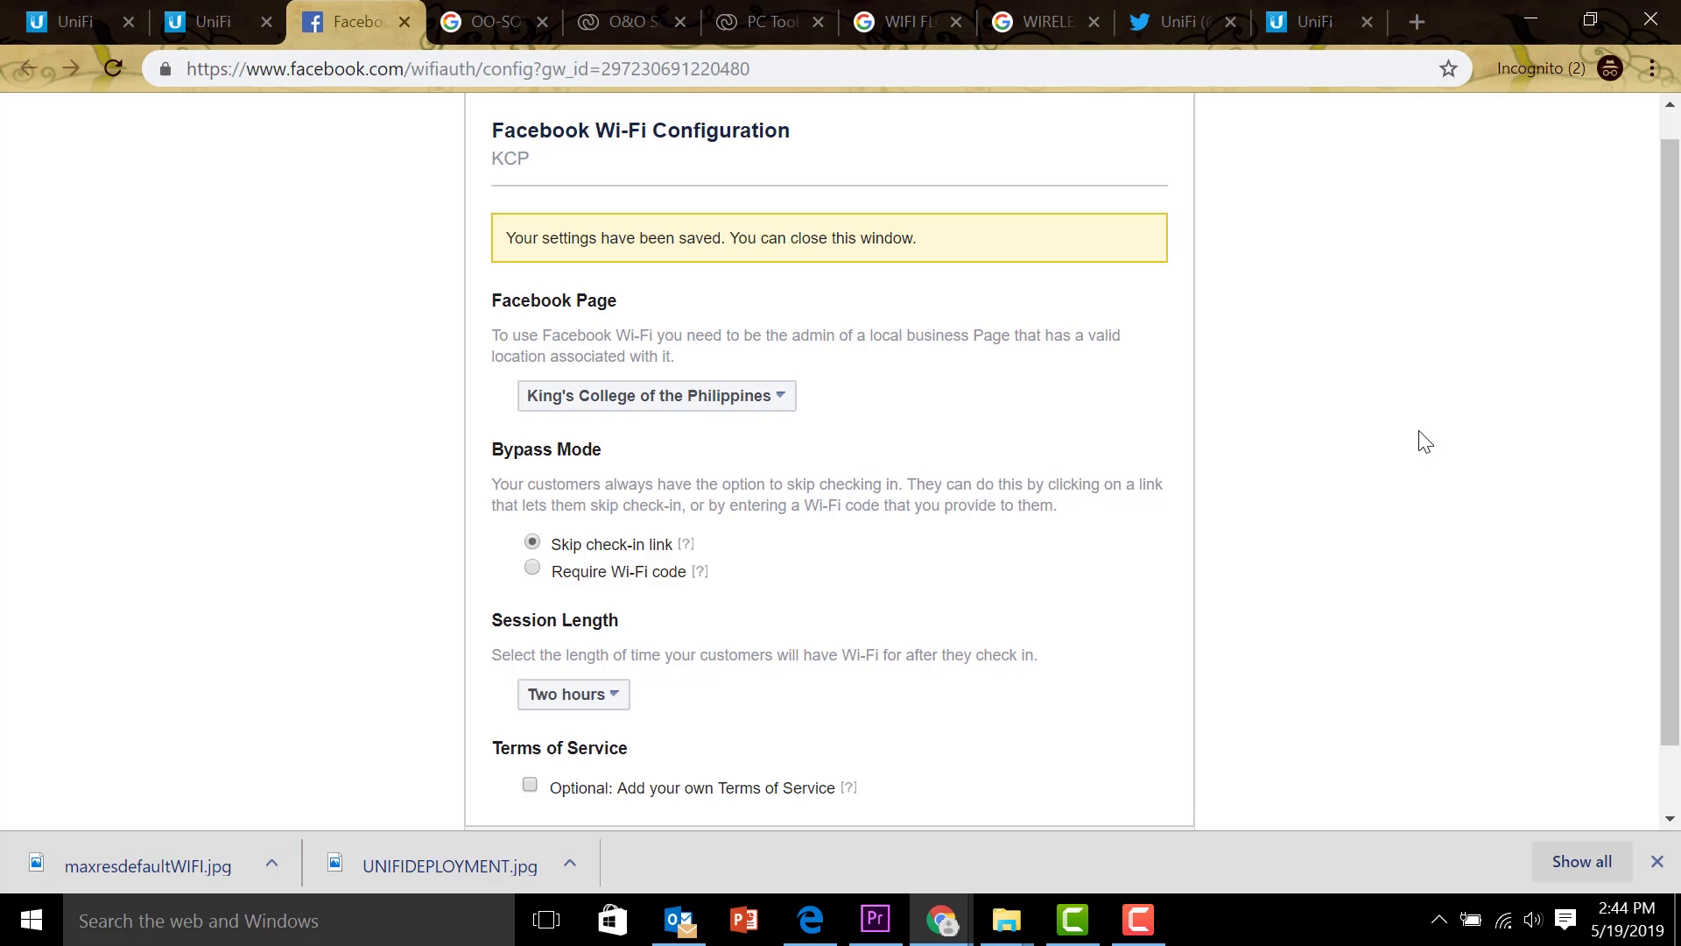
- Back in the UniFi guest control settings, switch guest authentication to Hotspot
key("ctrl+shift+Tab")
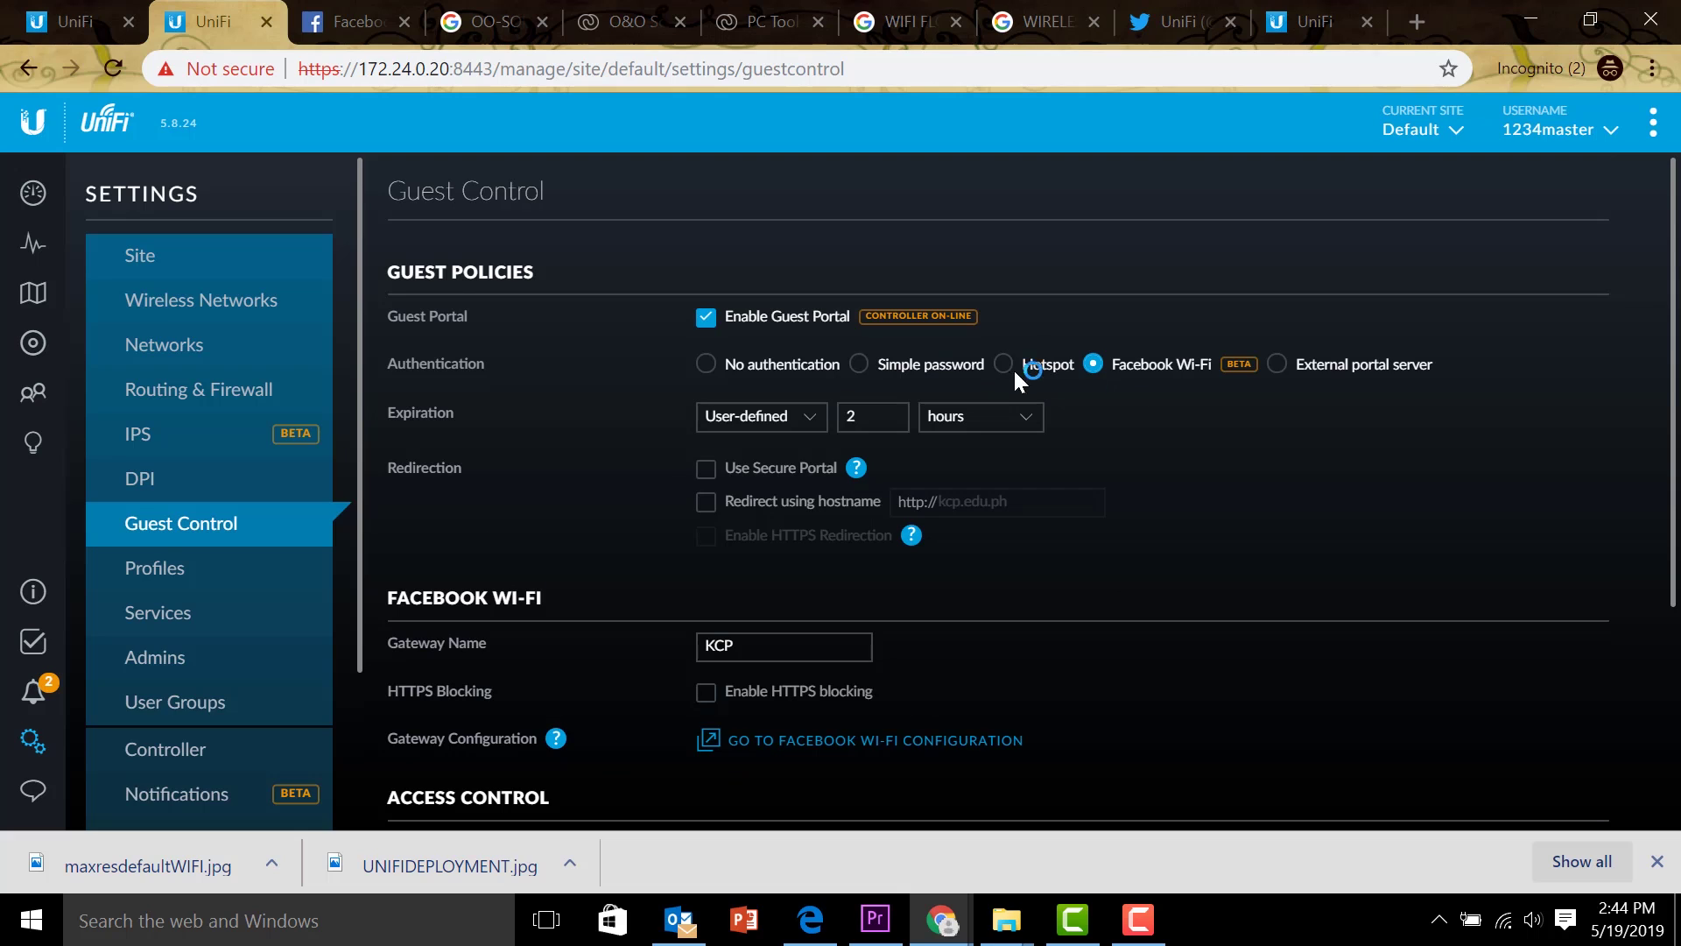
left_click(1007, 367)
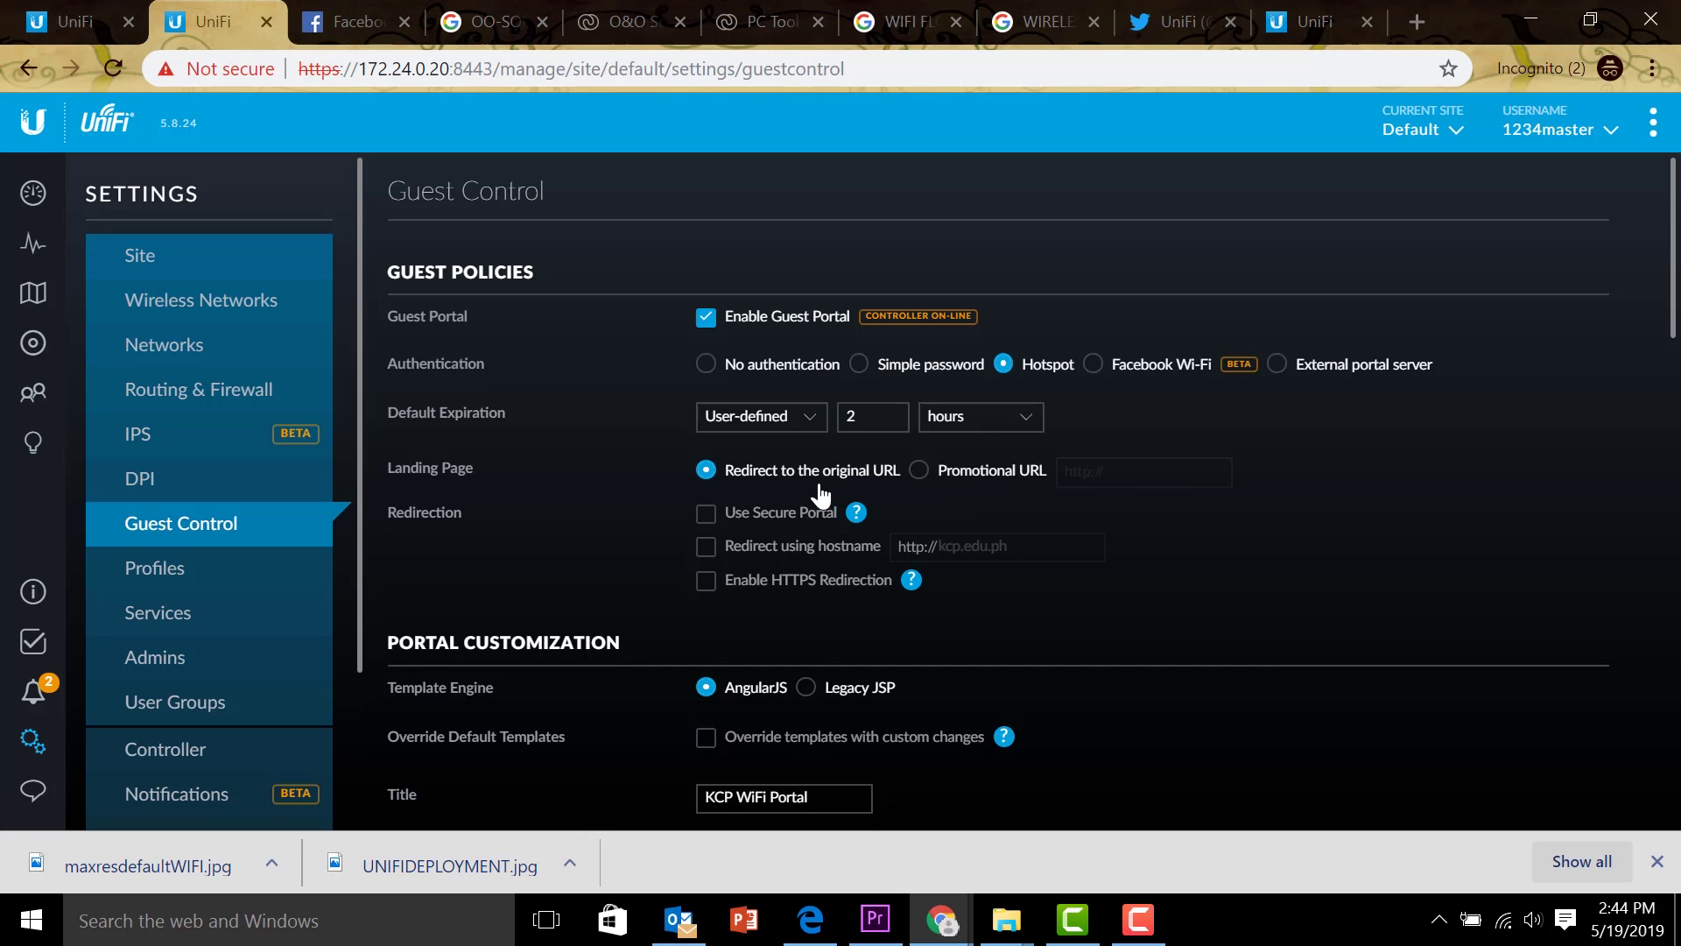
scroll(1077, 596, "down", 3)
scroll(1278, 580, "down", 6)
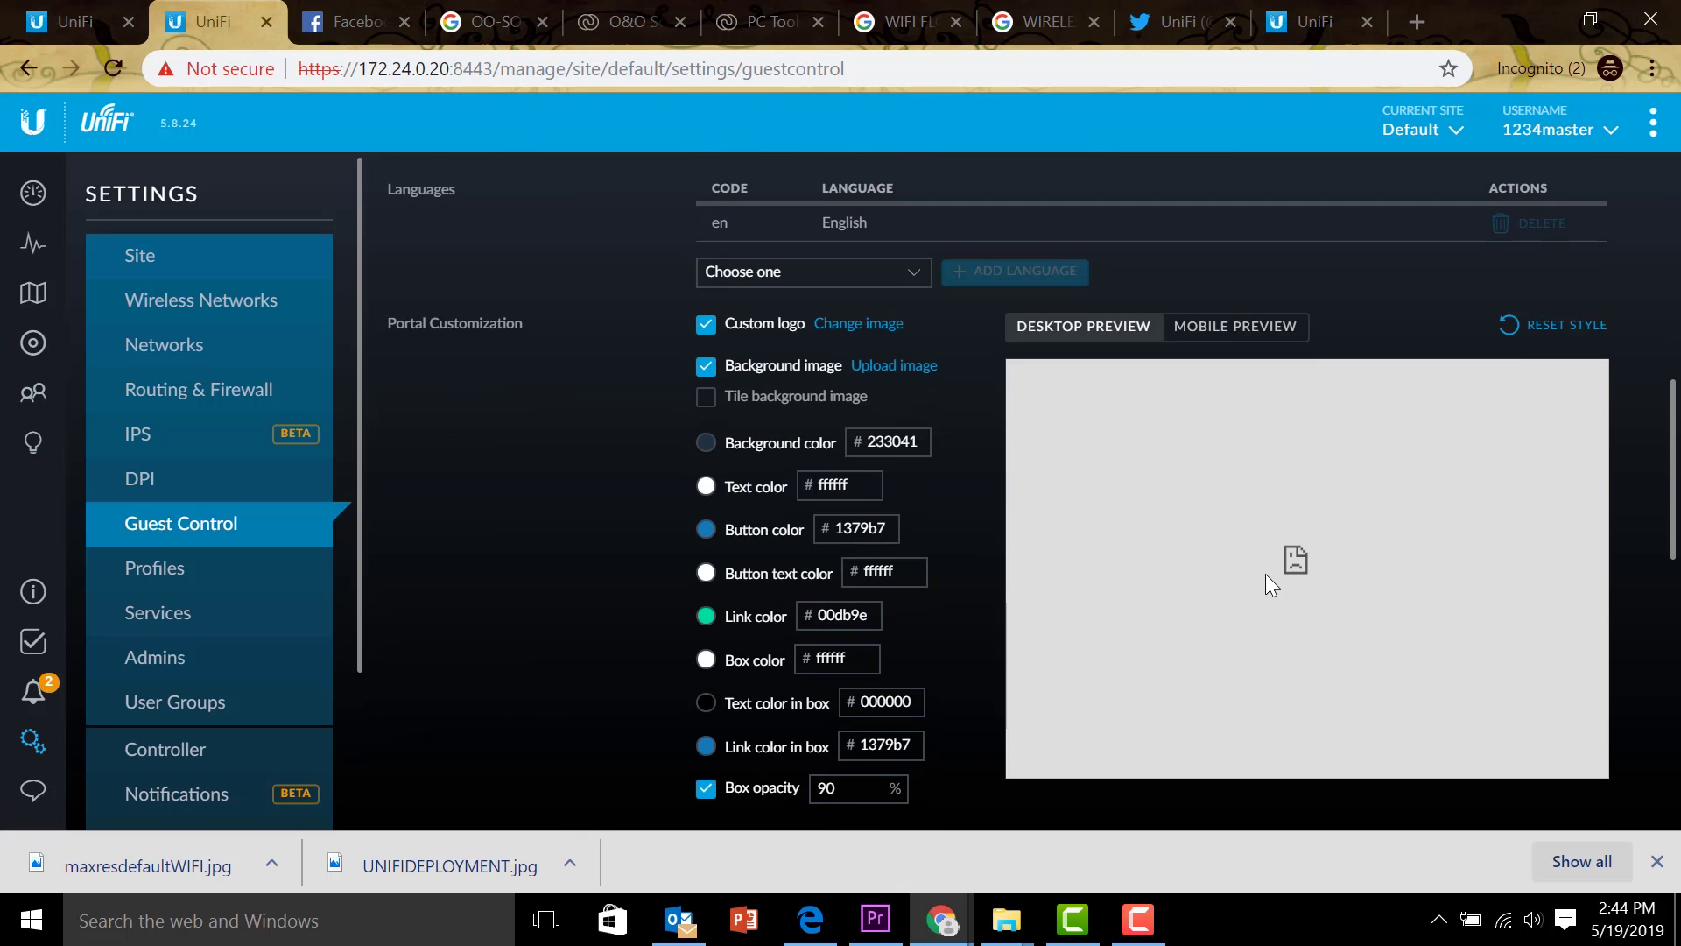
scroll(1226, 571, "up", 3)
scroll(1084, 541, "up", 1)
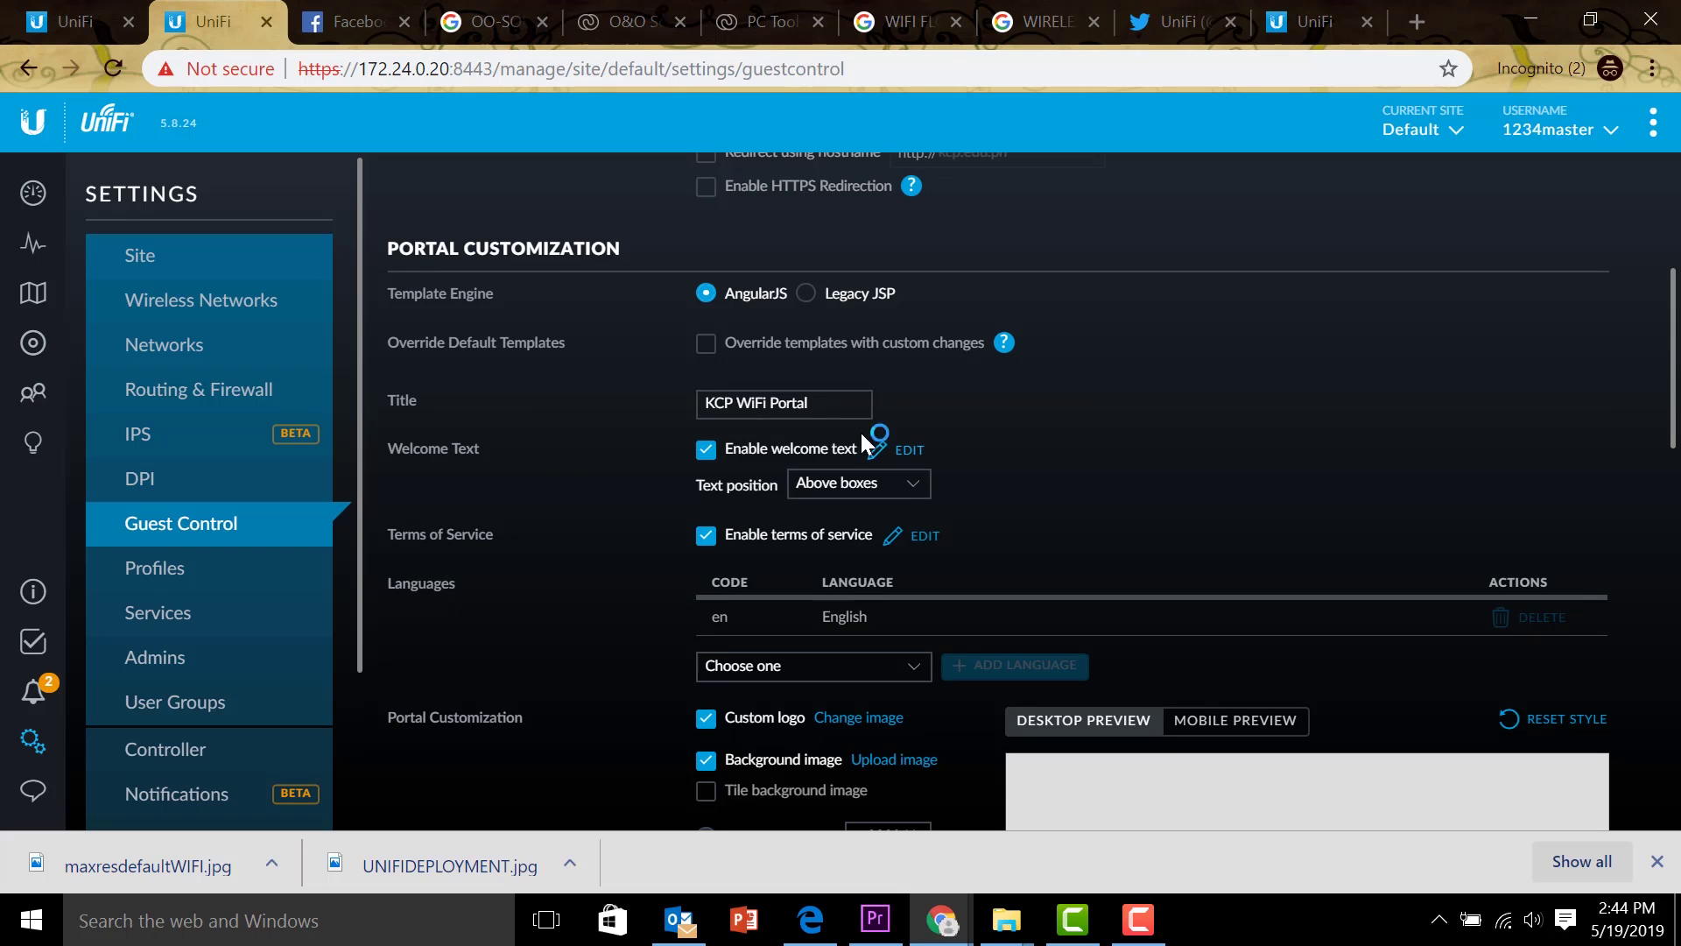
- Review the KCP WiFi Portal title and the free 2-hours-daily welcome text, then submit it
left_click_drag(840, 403, 670, 407)
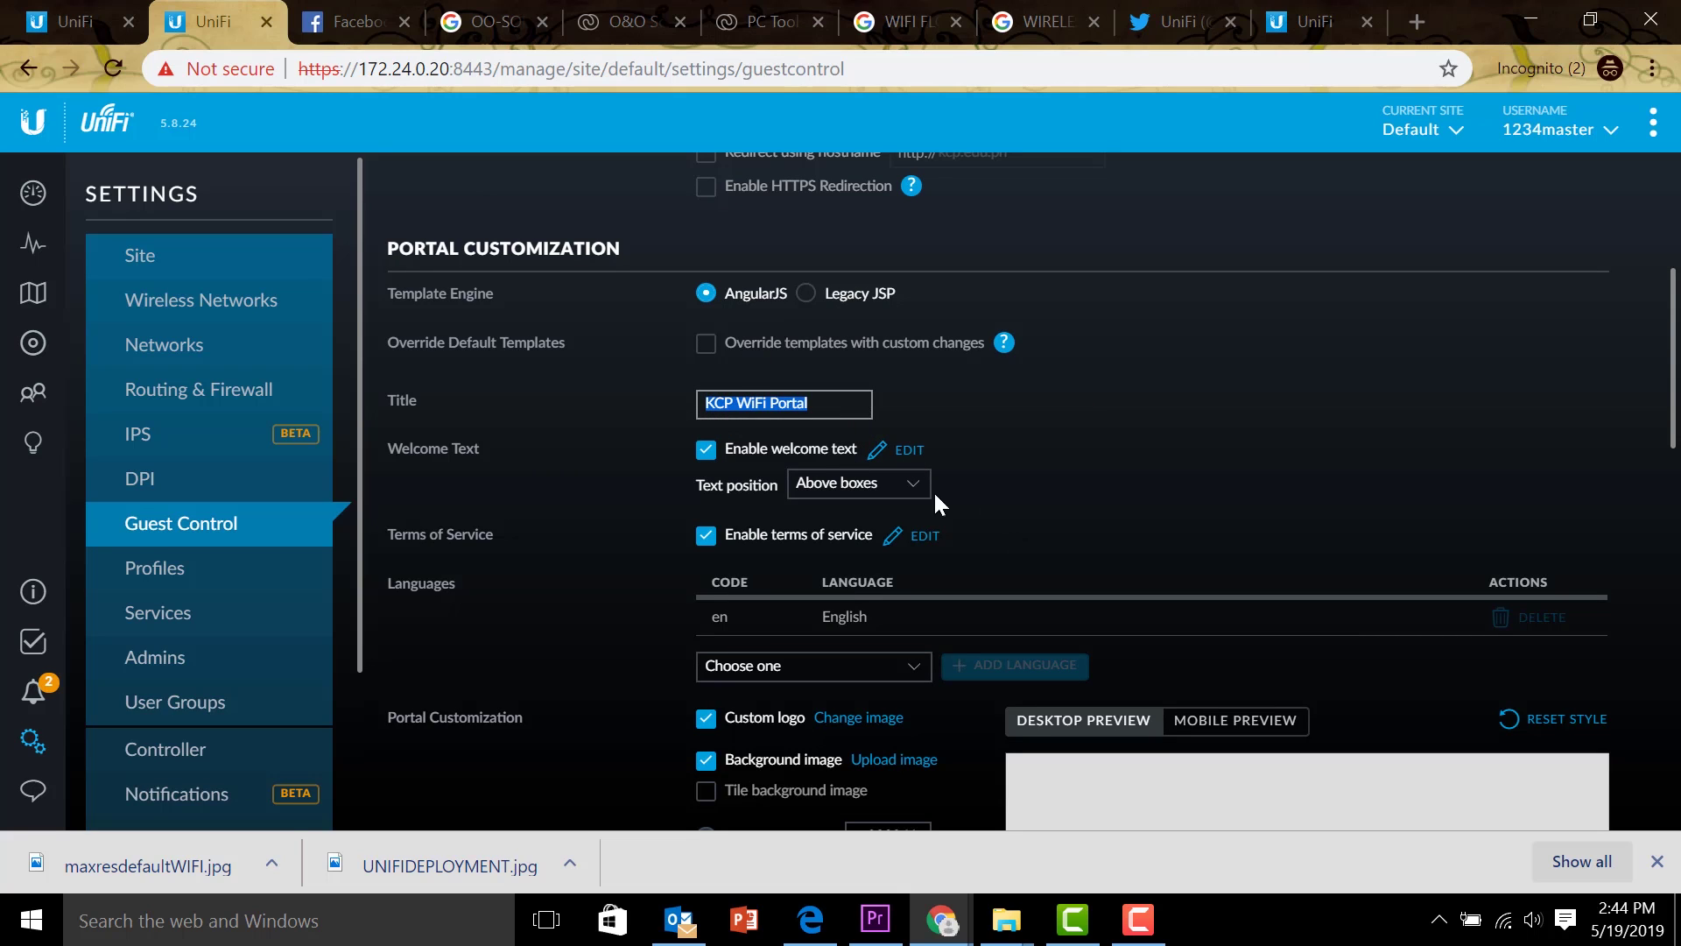
left_click(909, 453)
left_click(910, 452)
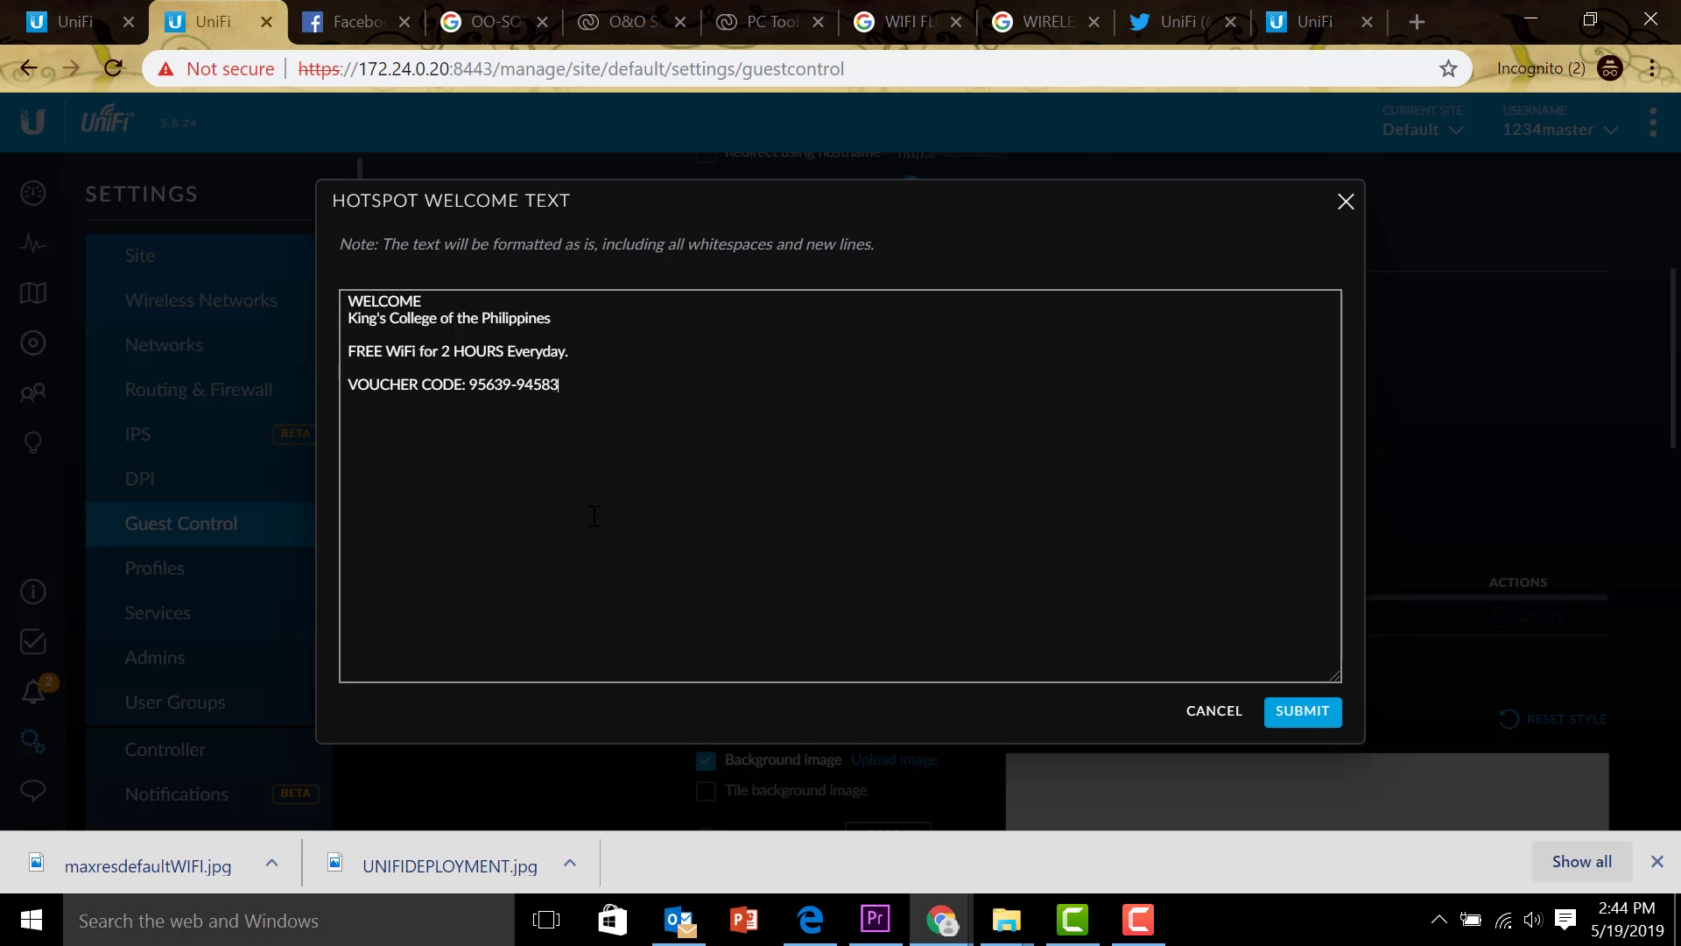
left_click_drag(636, 400, 402, 268)
key("Right")
left_click_drag(613, 386, 358, 389)
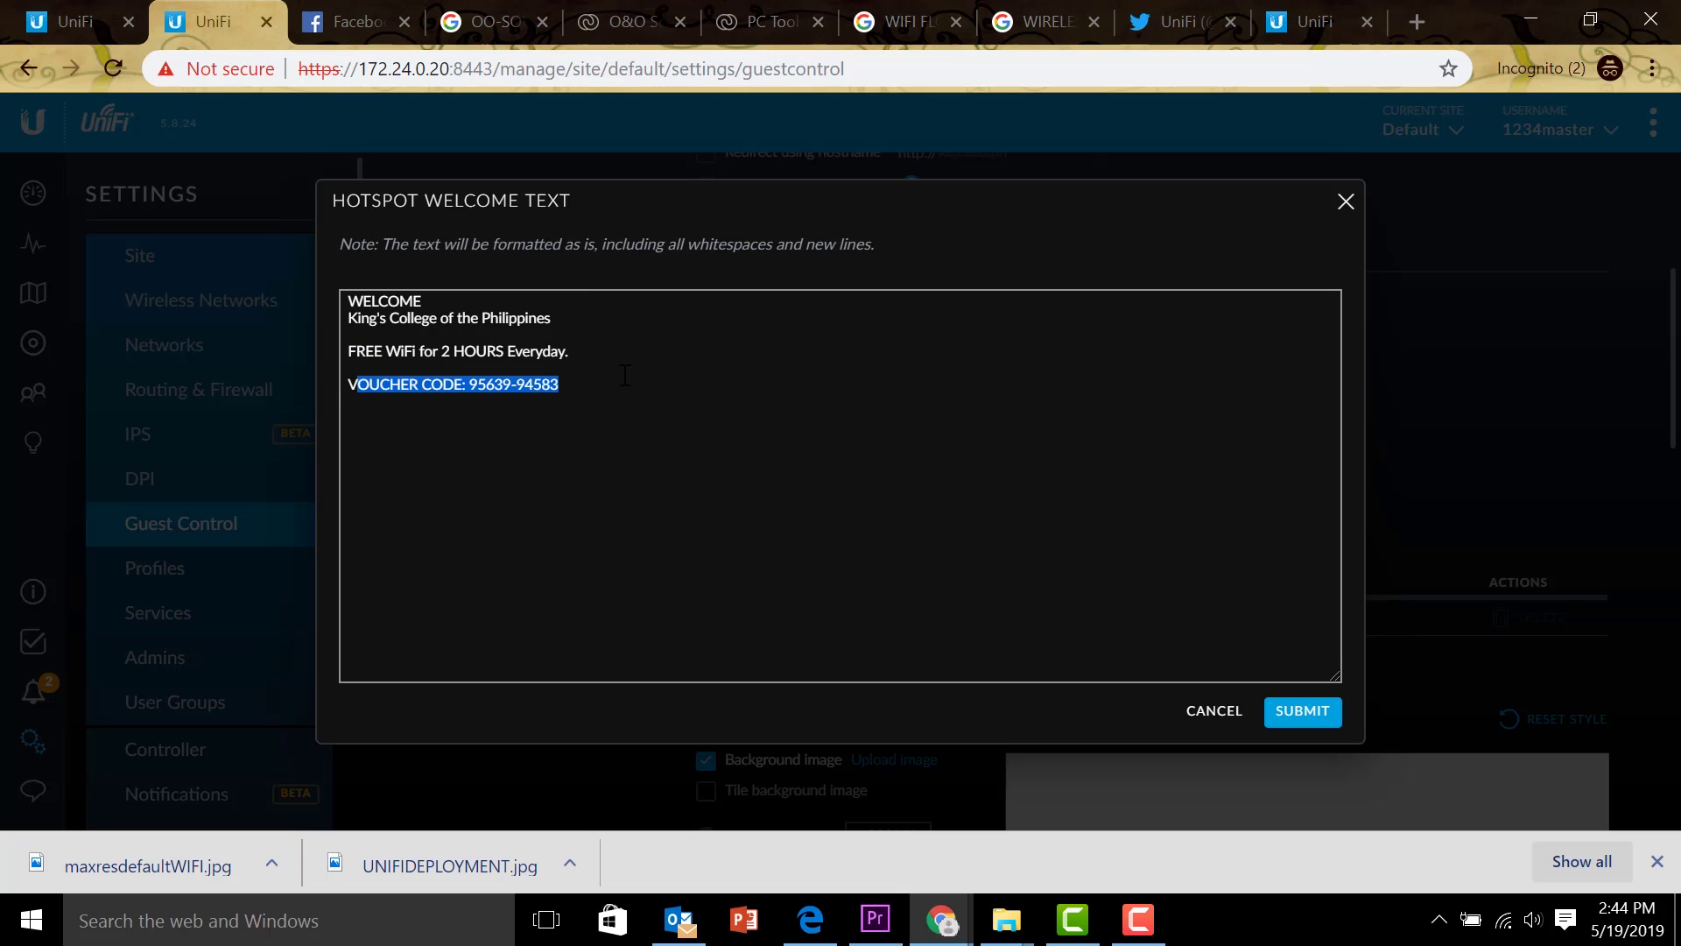
left_click(1300, 718)
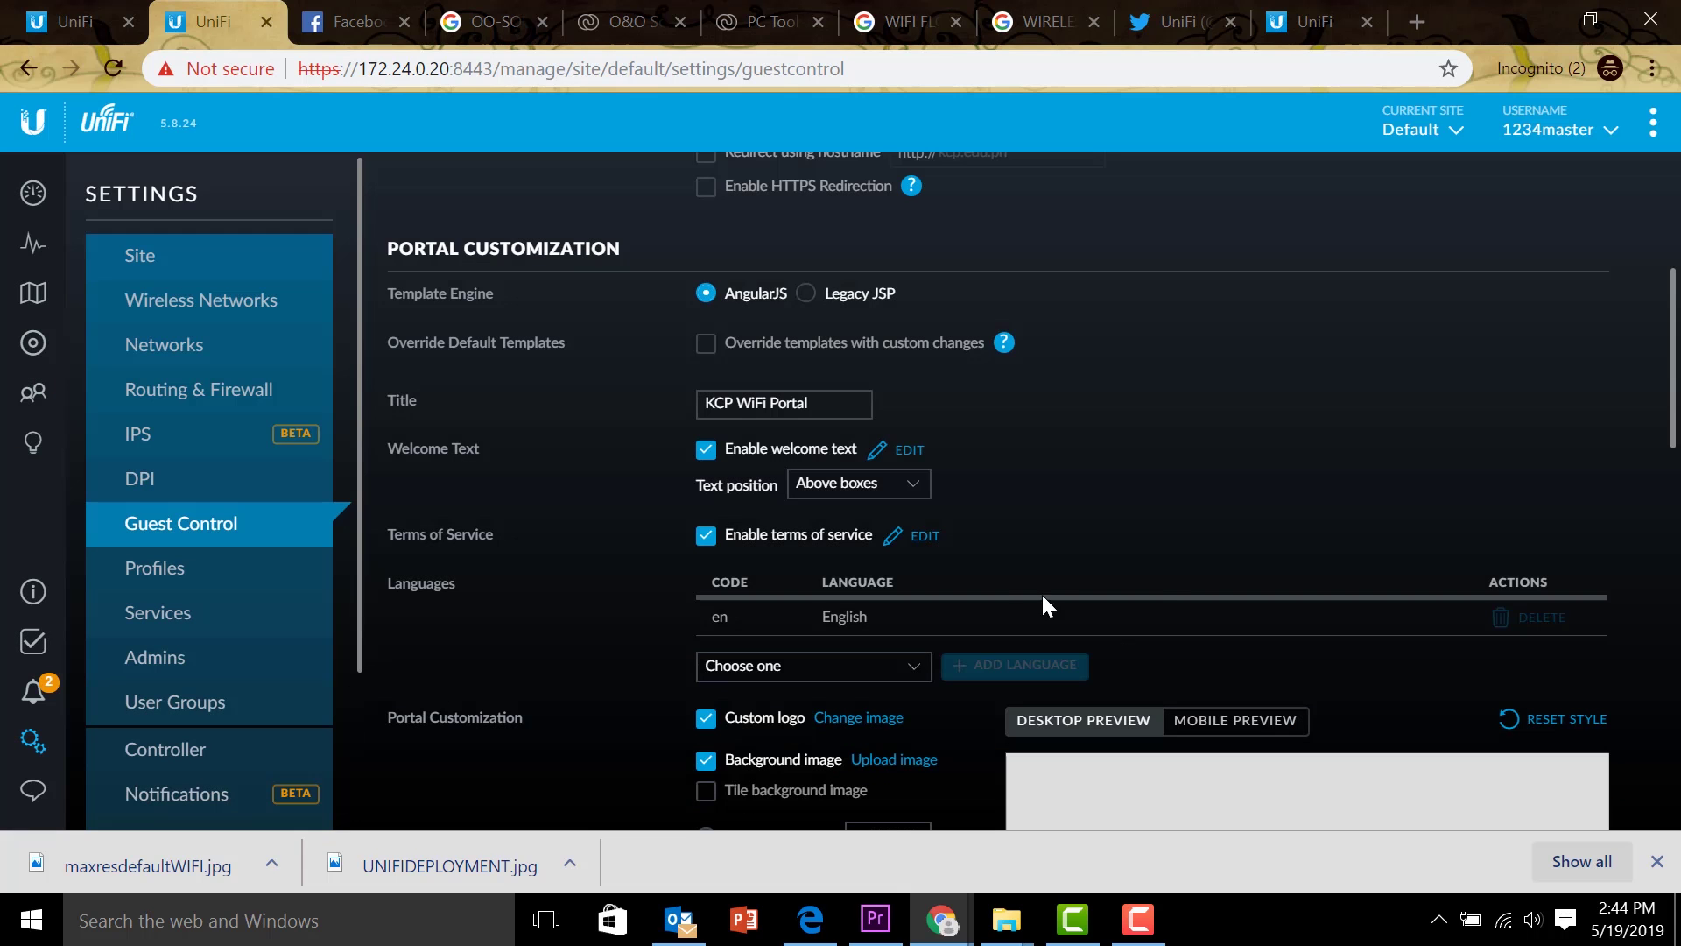
- Load the uni image file as the guest portal's custom logo
scroll(1085, 578, "down", 2)
left_click(871, 586)
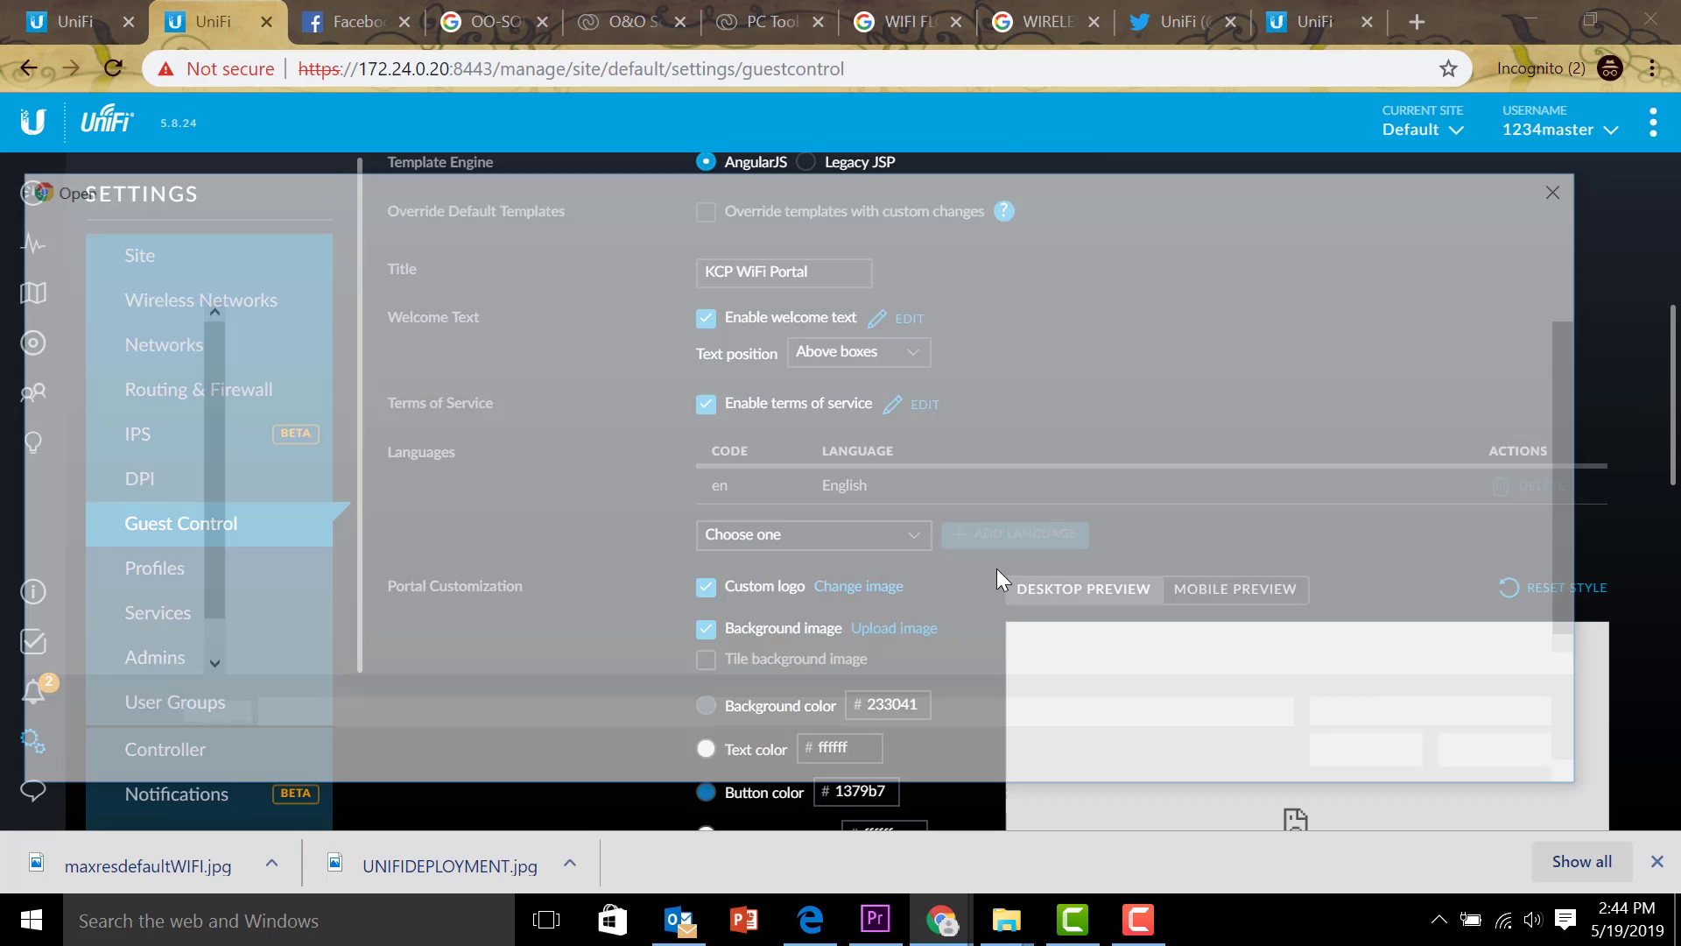
scroll(709, 494, "down", 1)
left_click(746, 570)
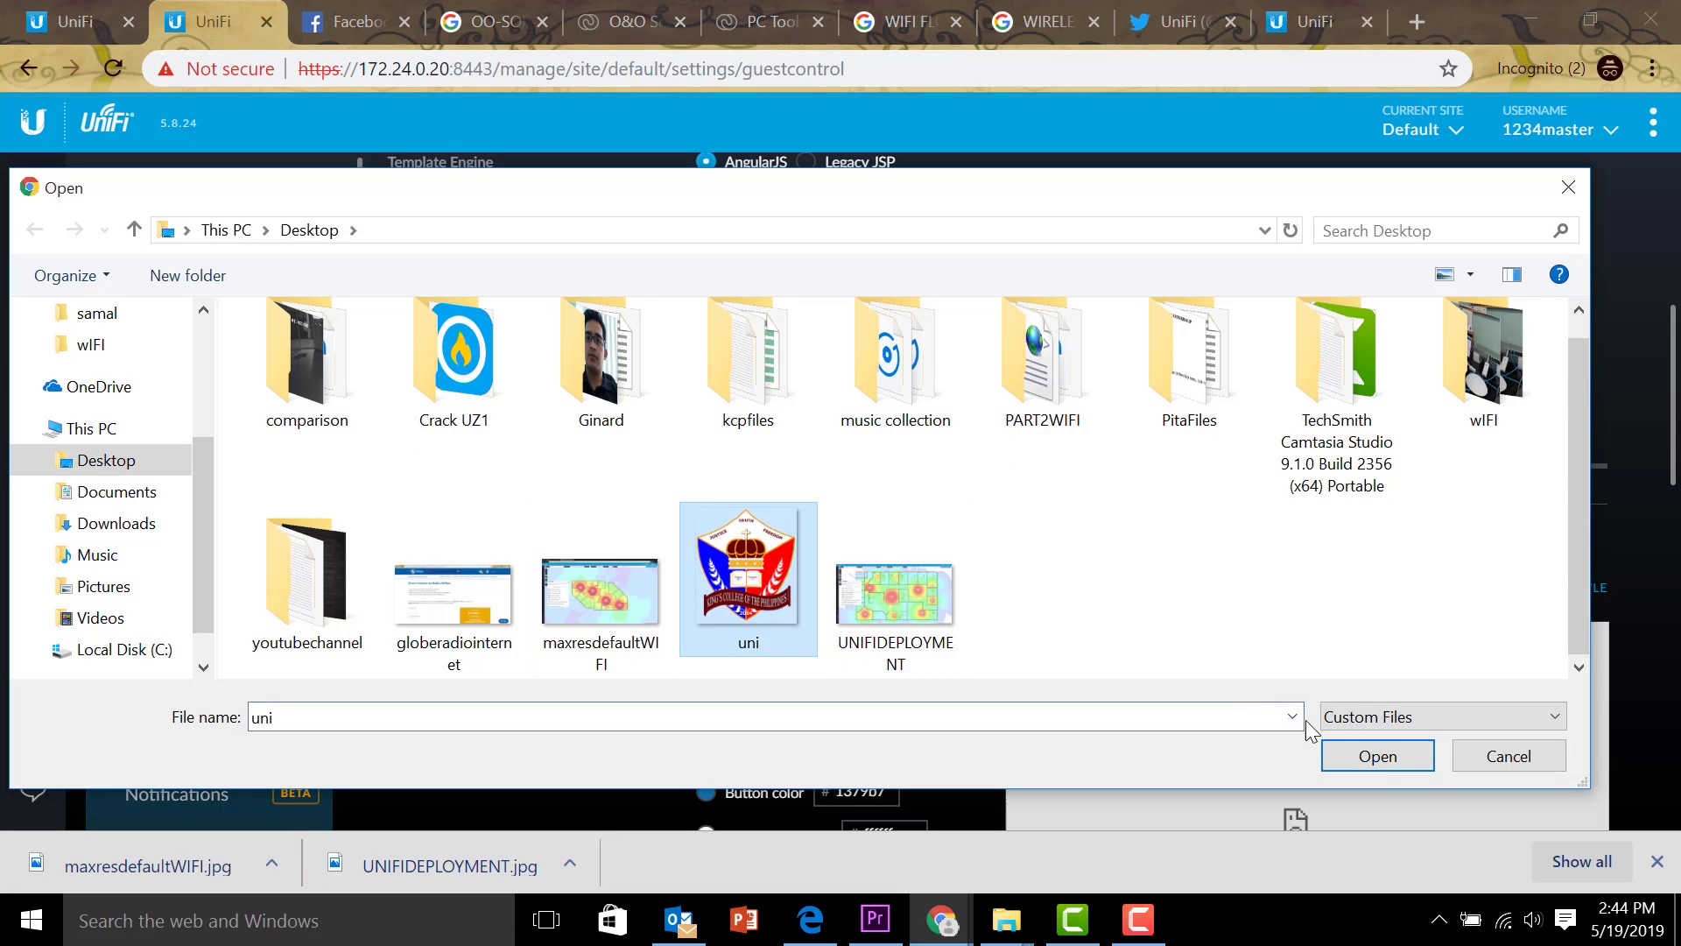
left_click(1373, 758)
- Apply the guest portal customization with its logo and welcome text
scroll(1015, 387, "down", 2)
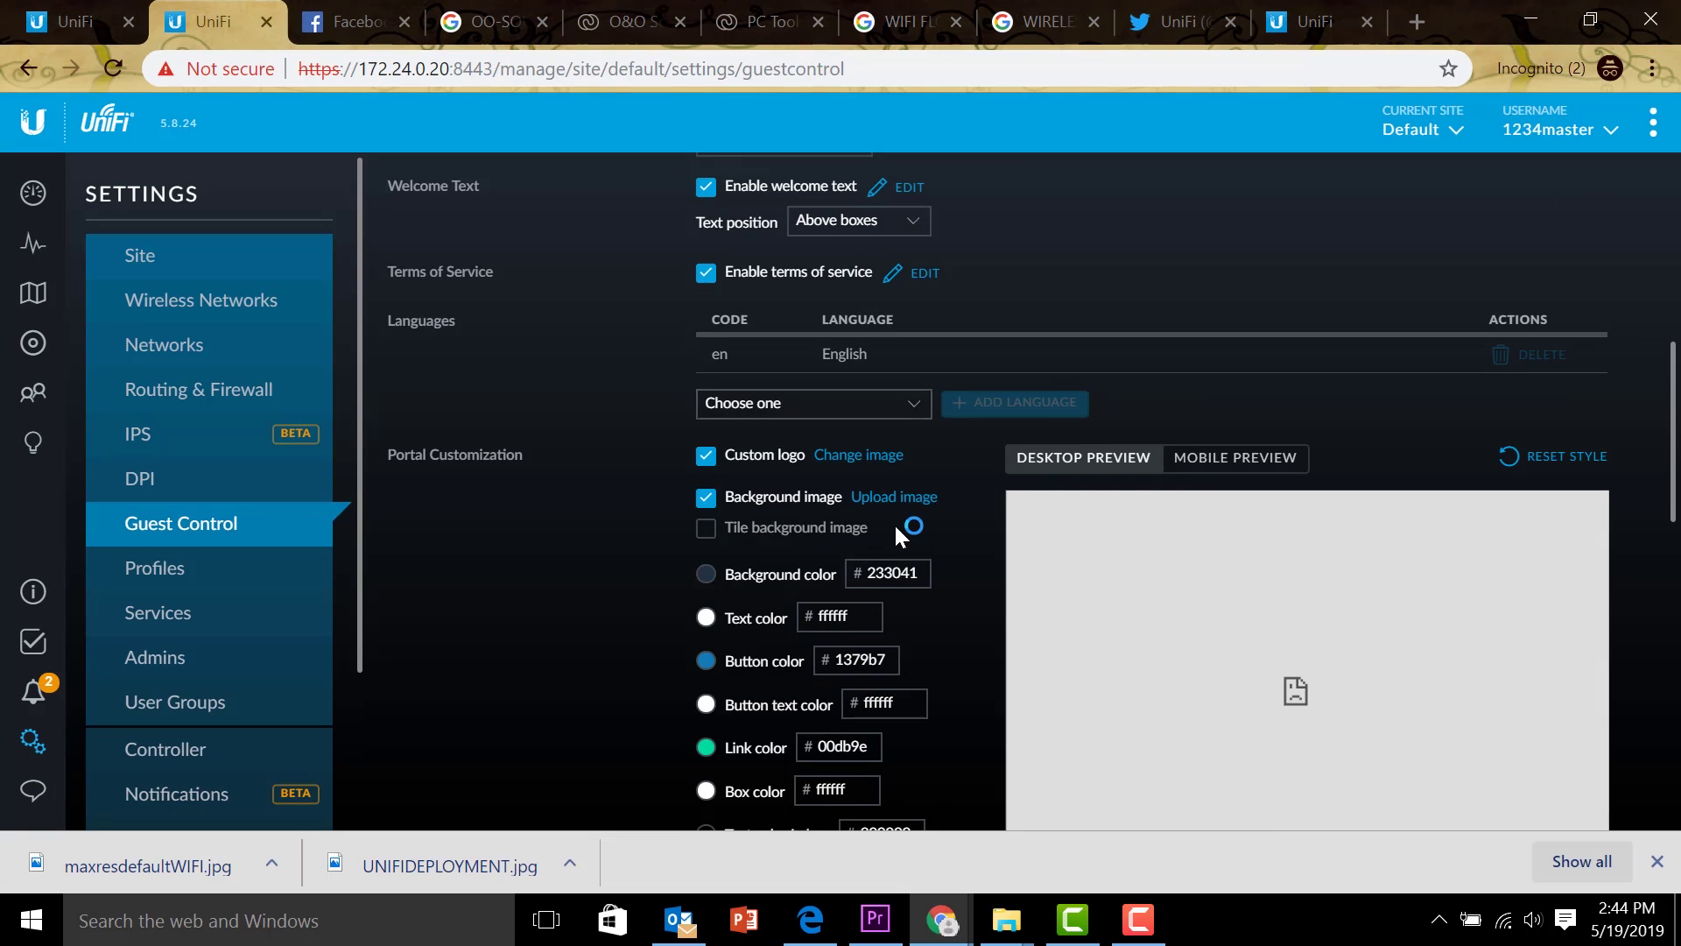
scroll(1033, 503, "down", 5)
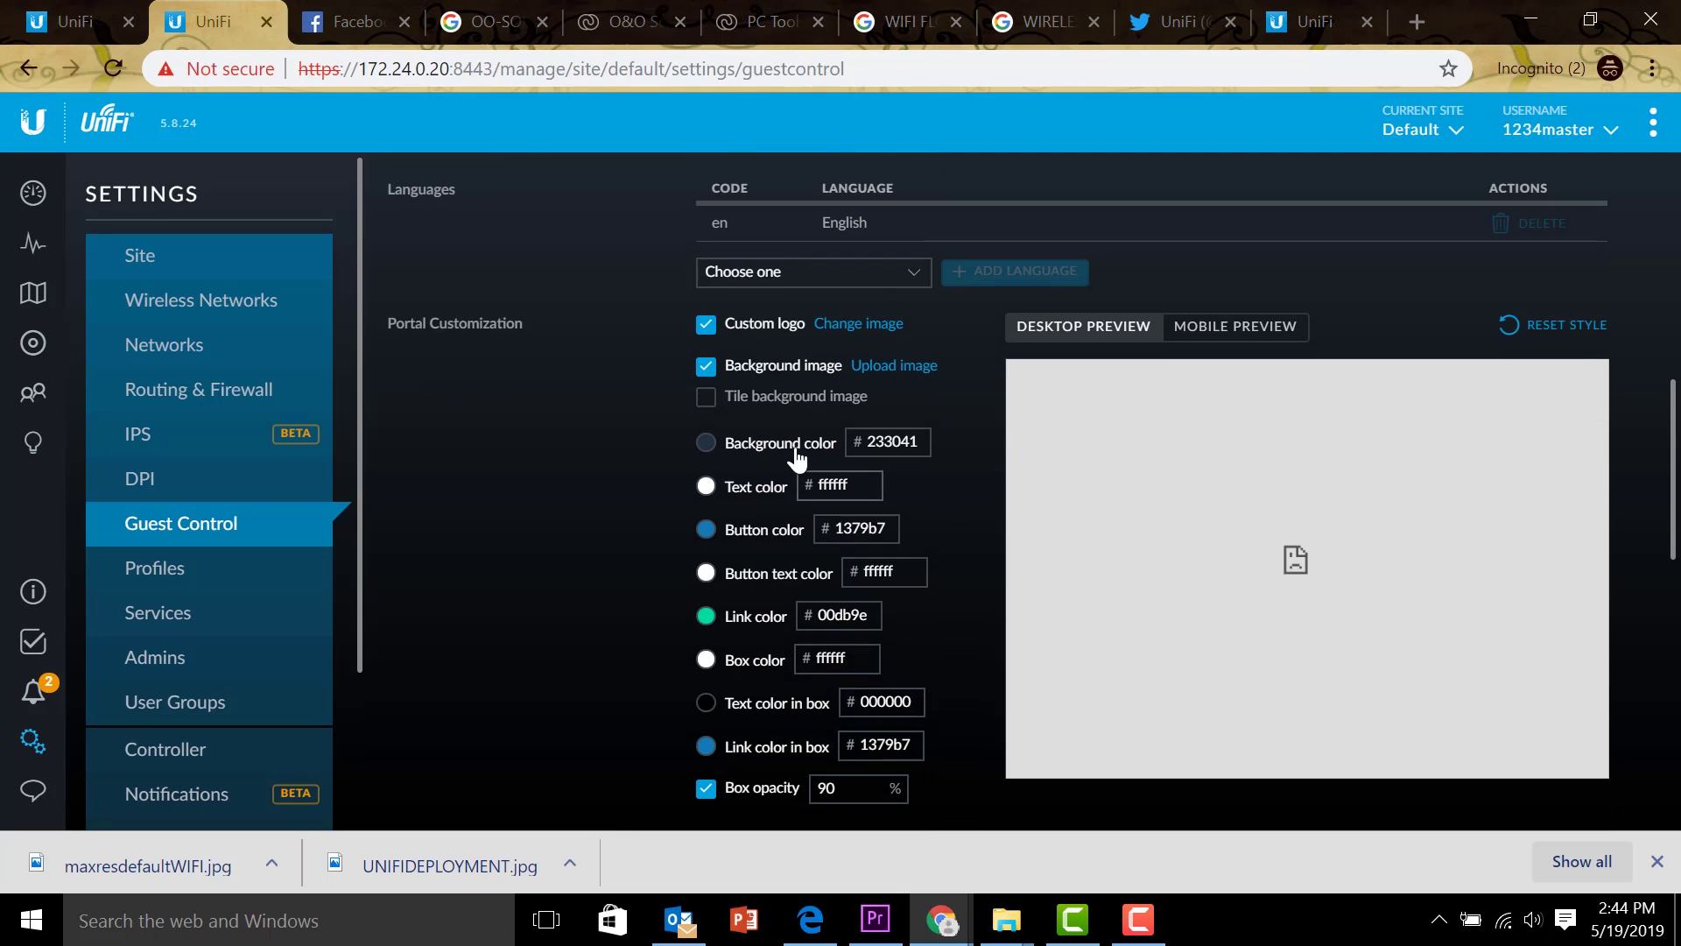
scroll(1353, 490, "up", 4)
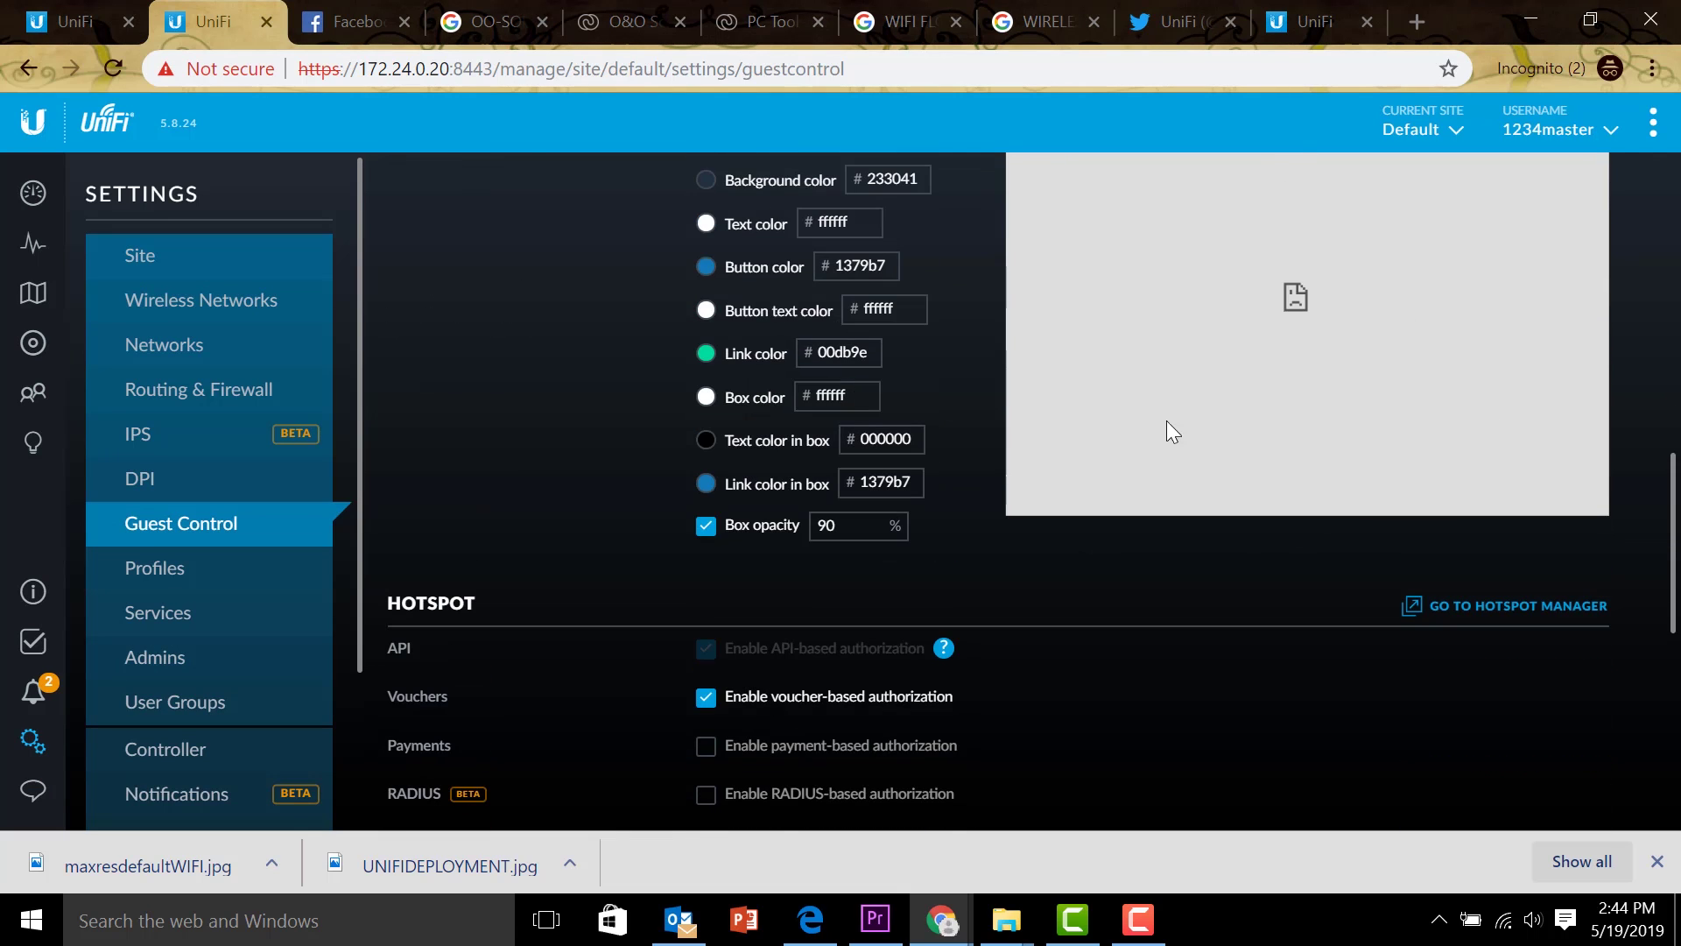
scroll(1280, 491, "down", 10)
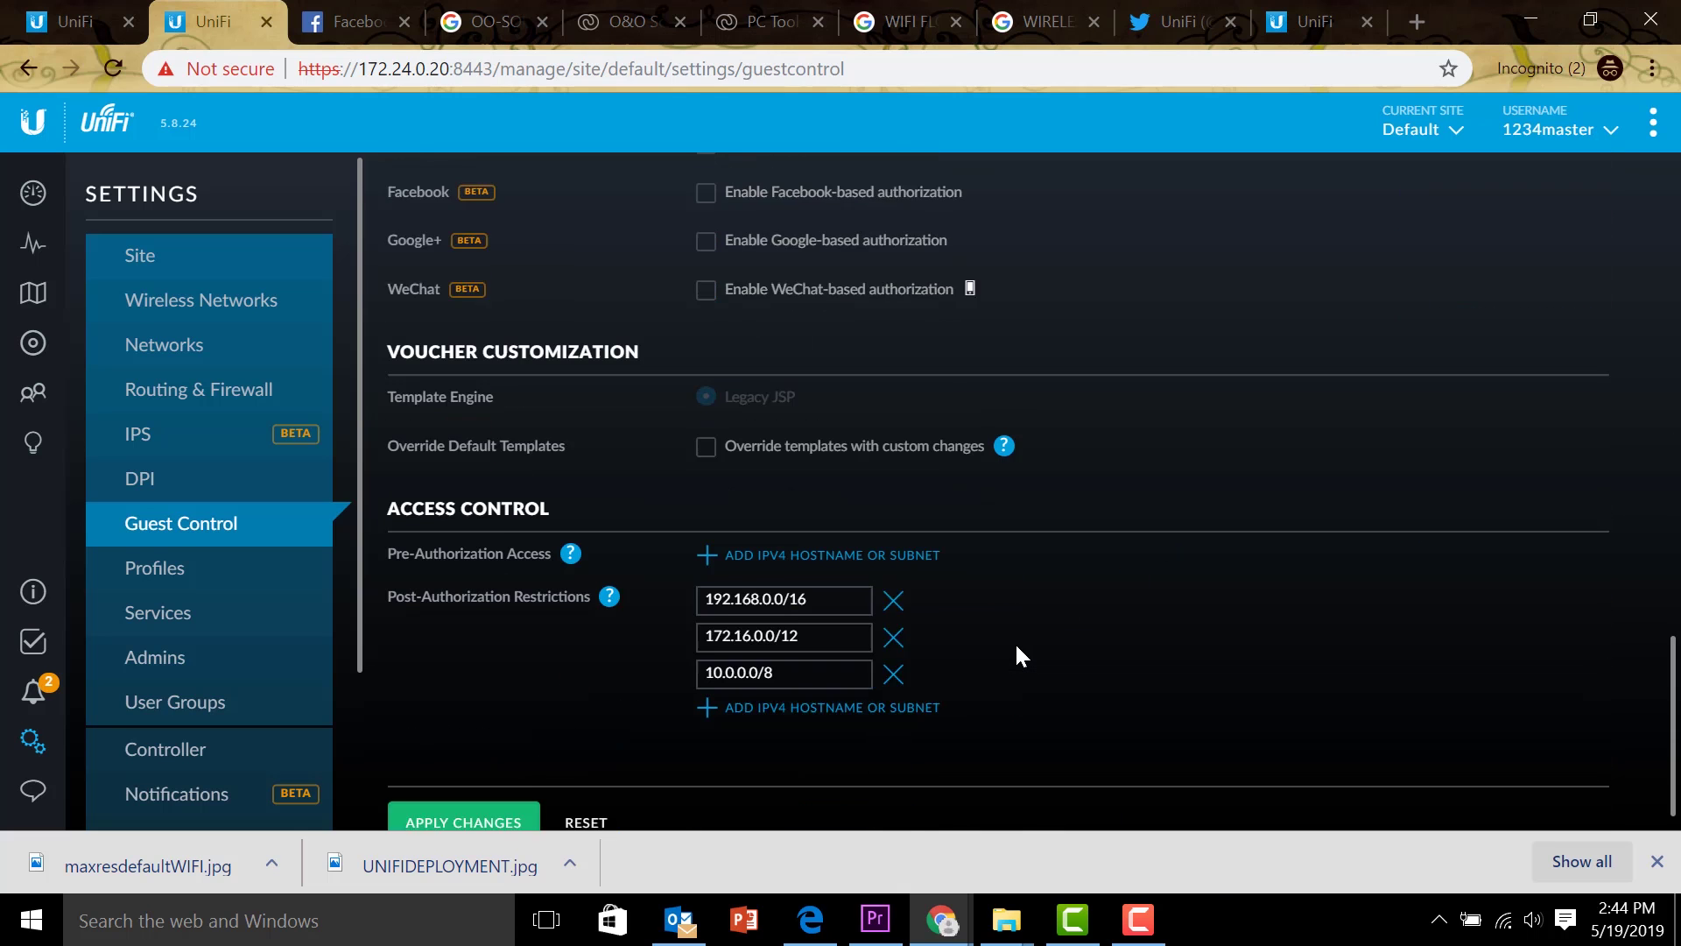
left_click(464, 788)
- Dismiss the controller update notice and open the Hotspot Manager in a new tab
scroll(1268, 465, "up", 15)
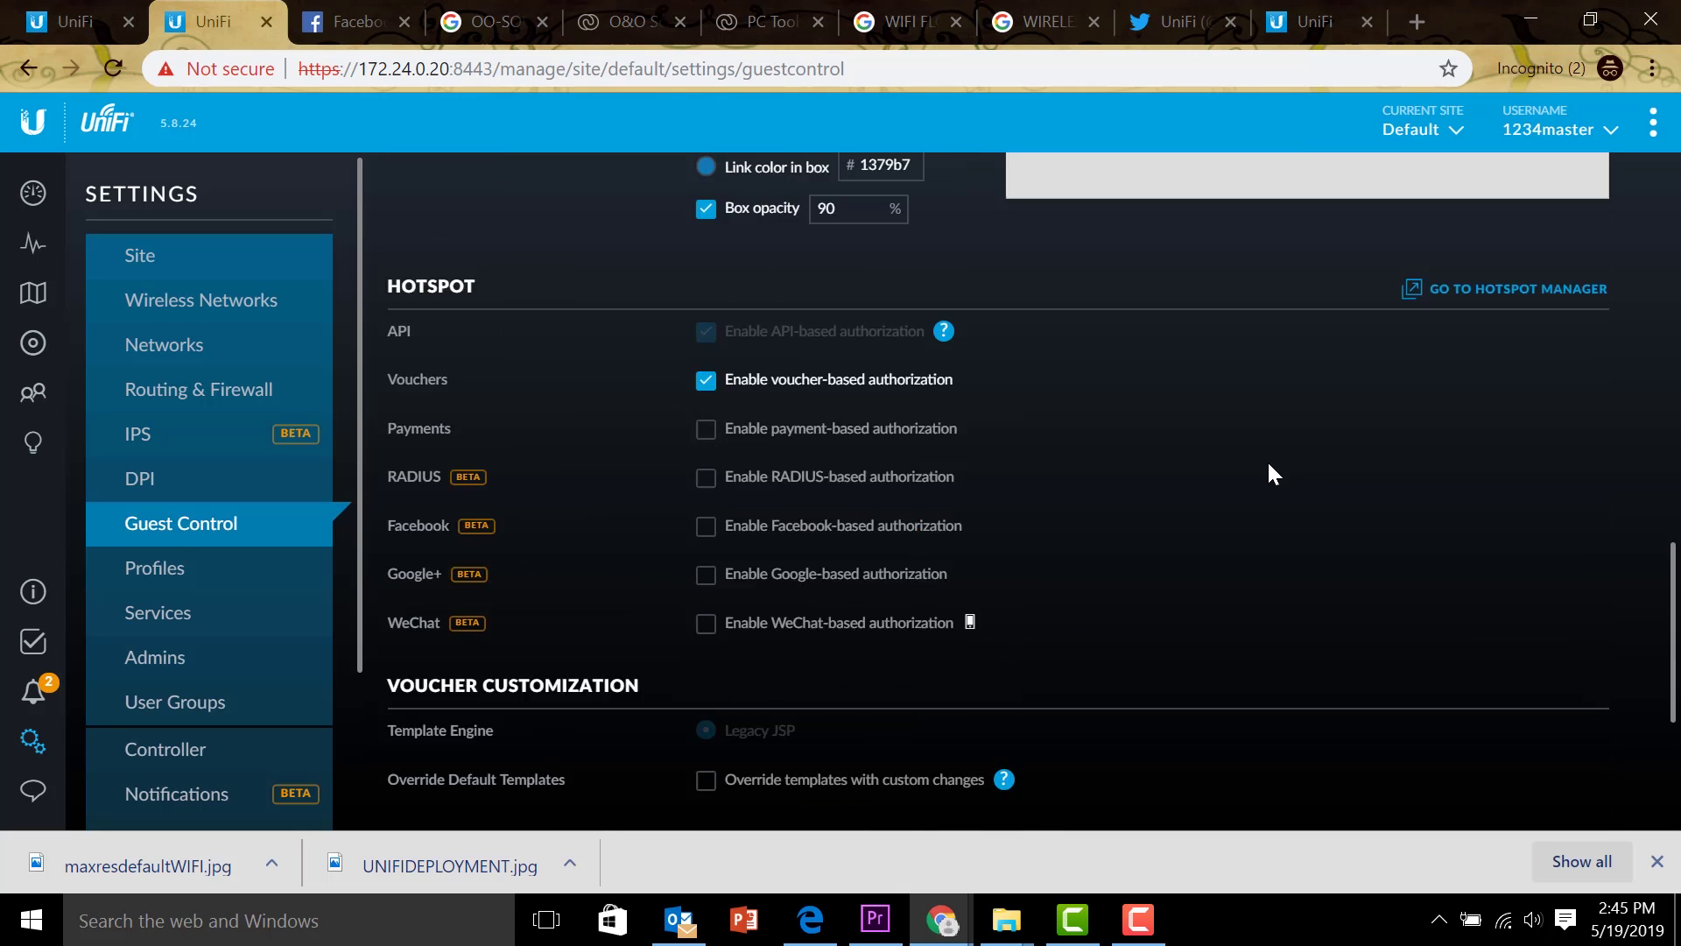
scroll(1227, 563, "down", 5)
scroll(1224, 550, "down", 6)
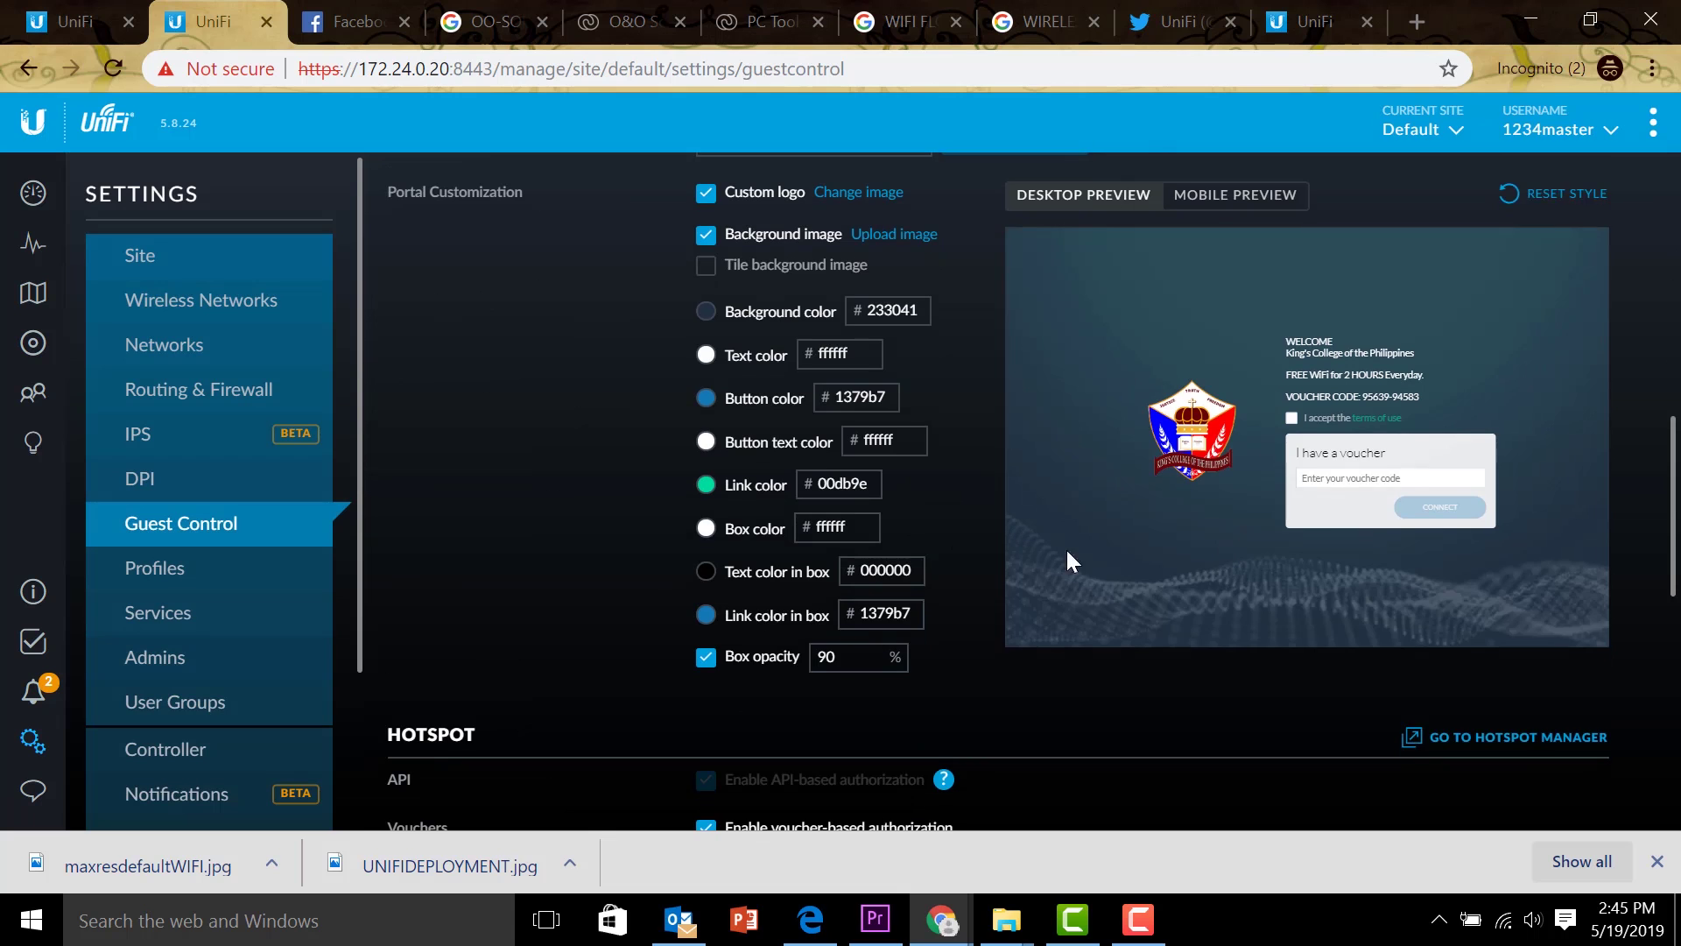
scroll(949, 527, "up", 3)
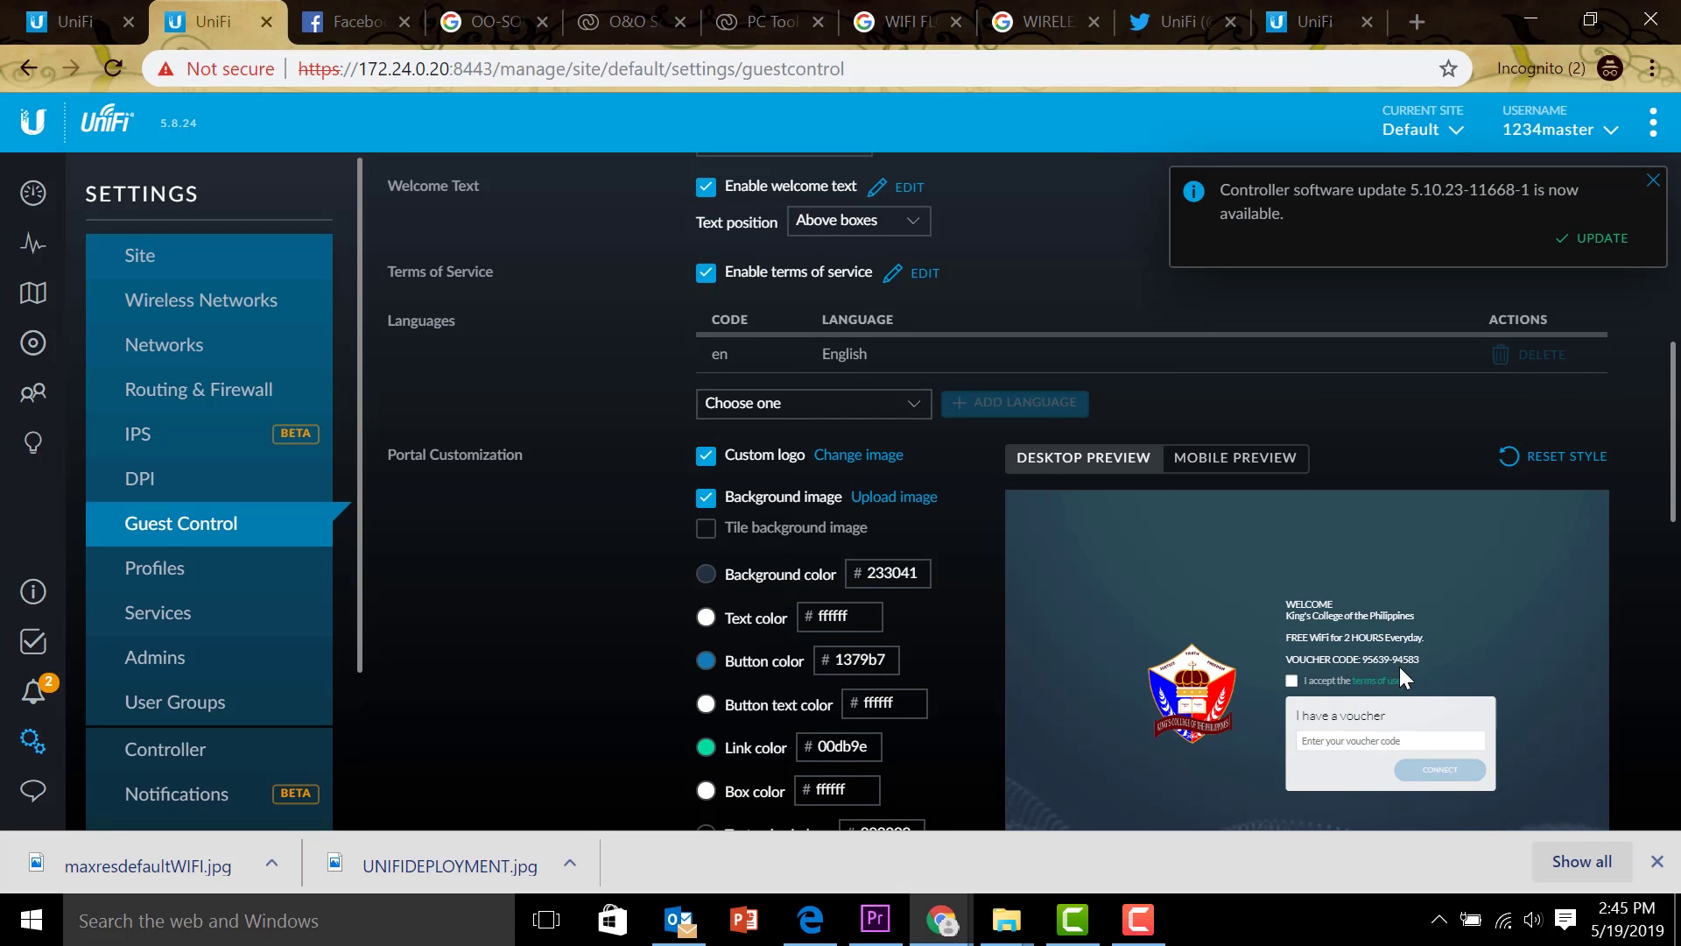
scroll(1399, 670, "down", 3)
left_click(1654, 181)
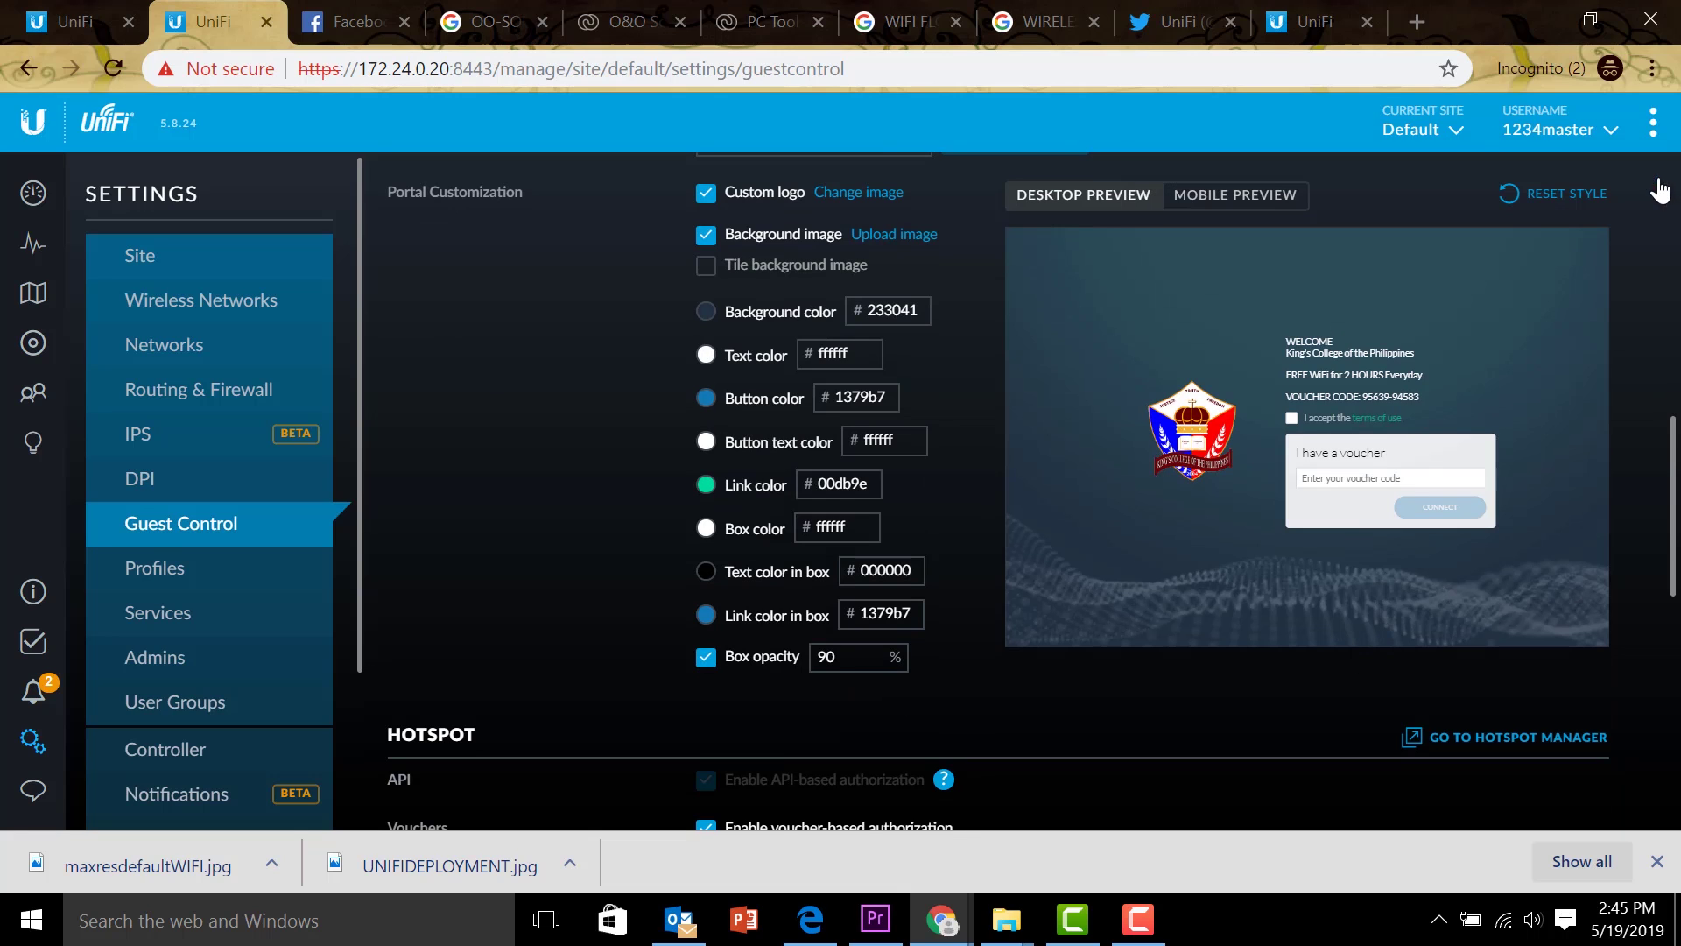
left_click(1494, 738)
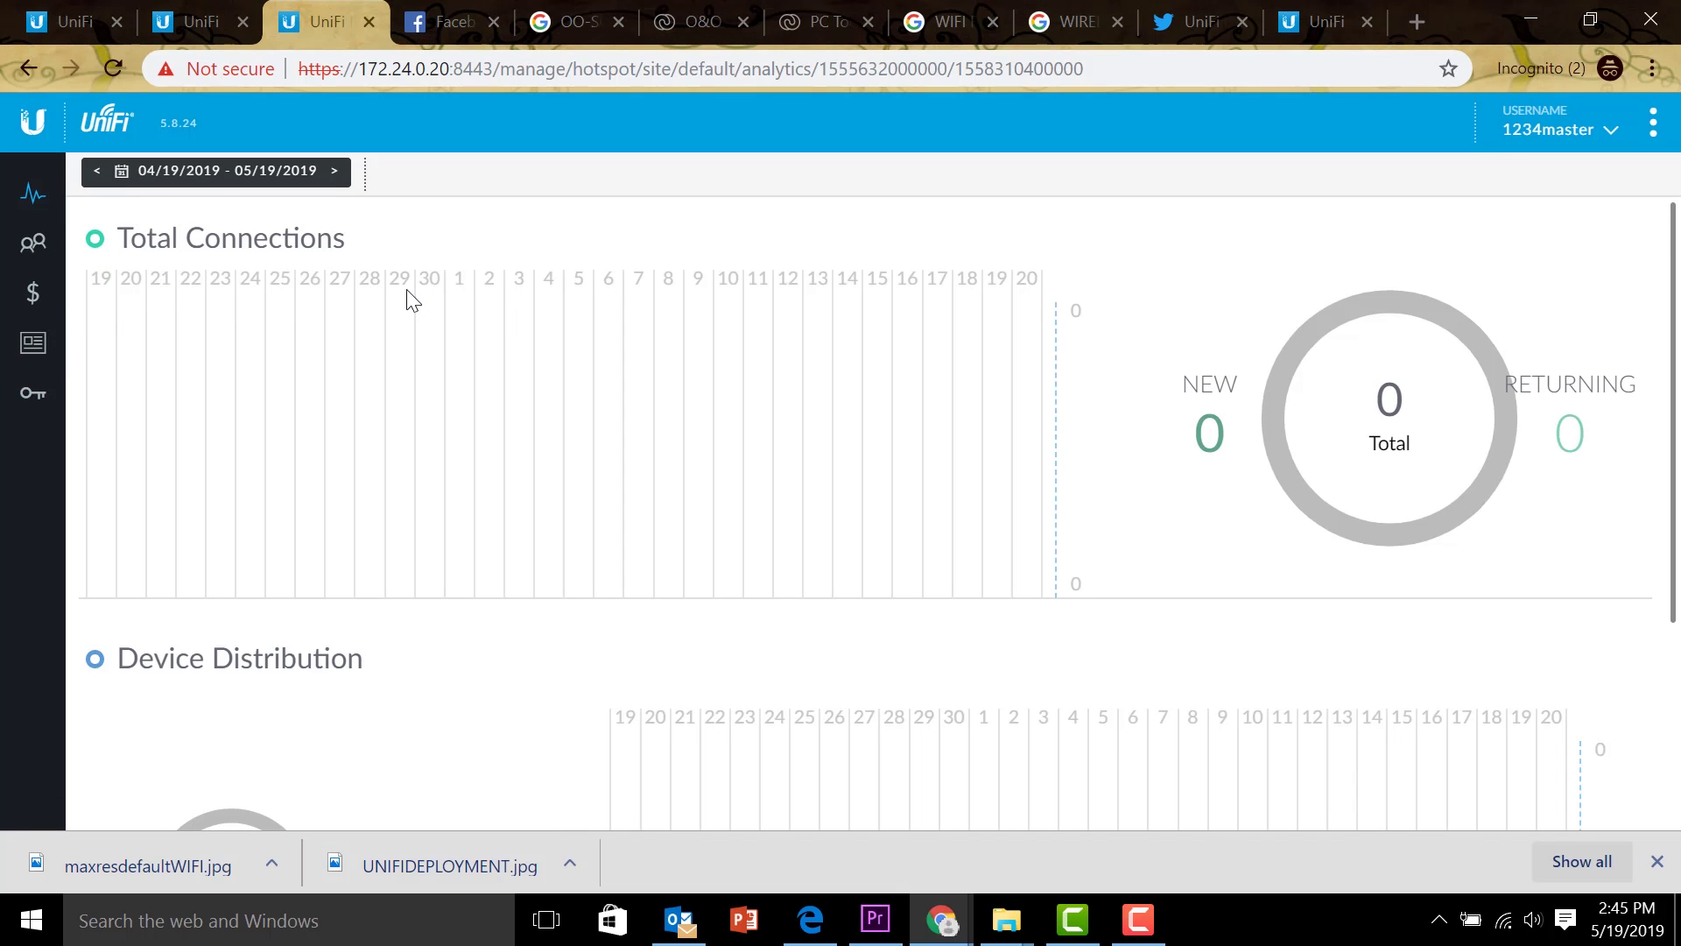
- Start a new voucher batch of 10 one-time vouchers expiring after 24 hours
scroll(413, 284, "down", 3)
scroll(304, 281, "up", 3)
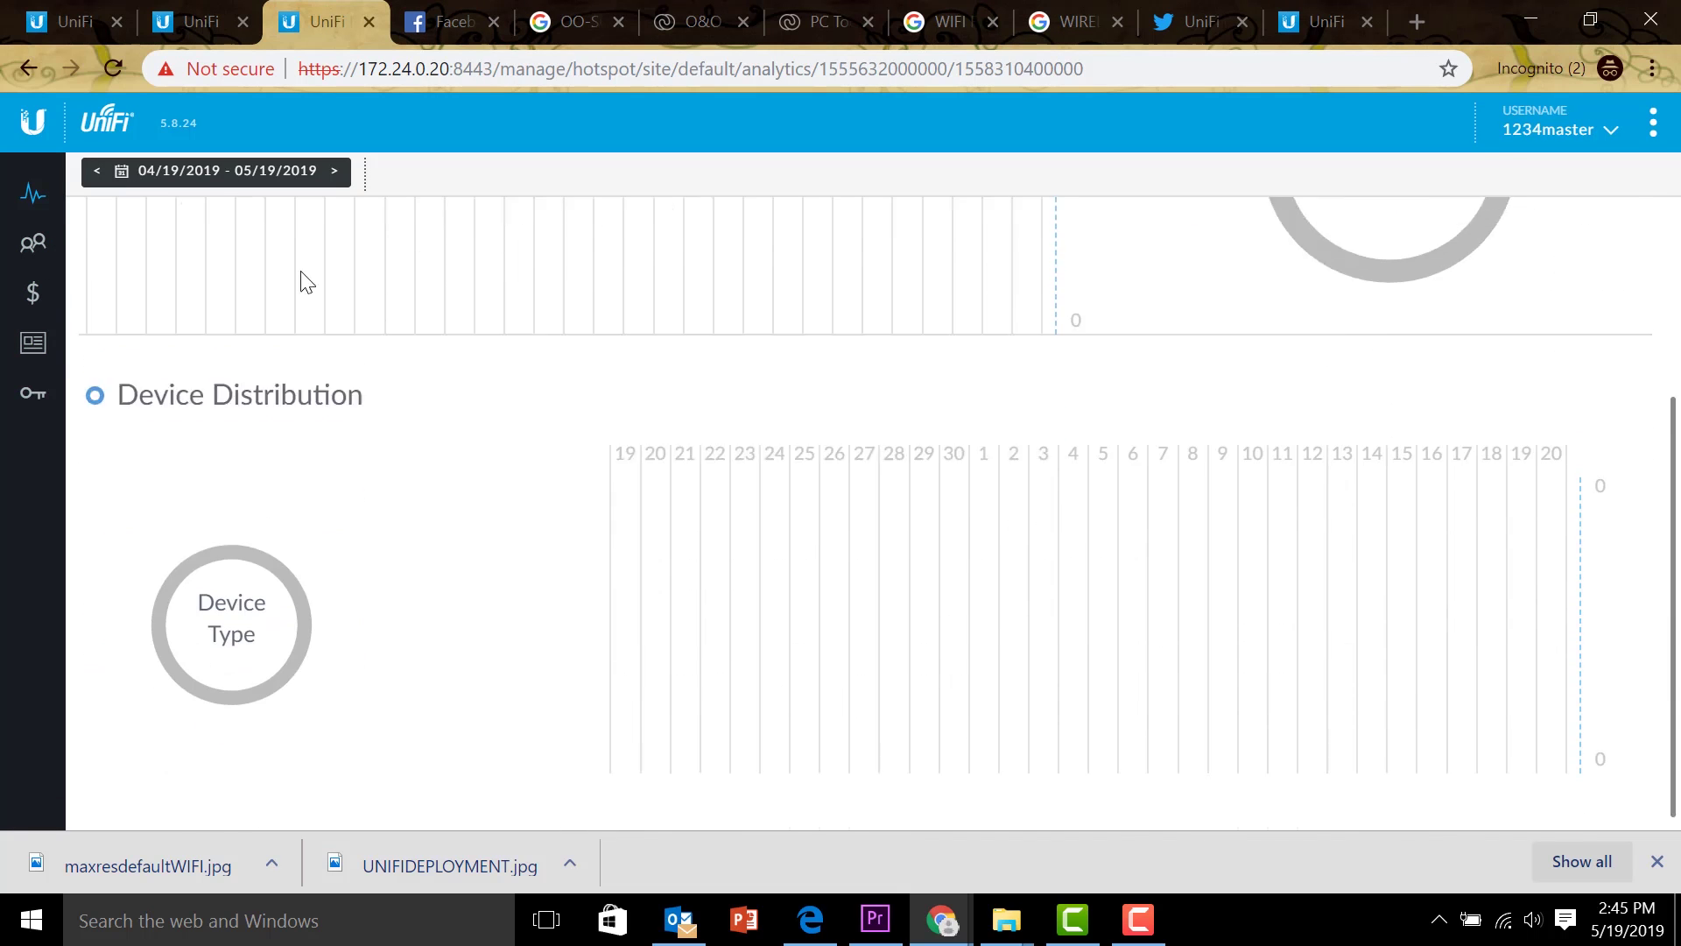
left_click(35, 344)
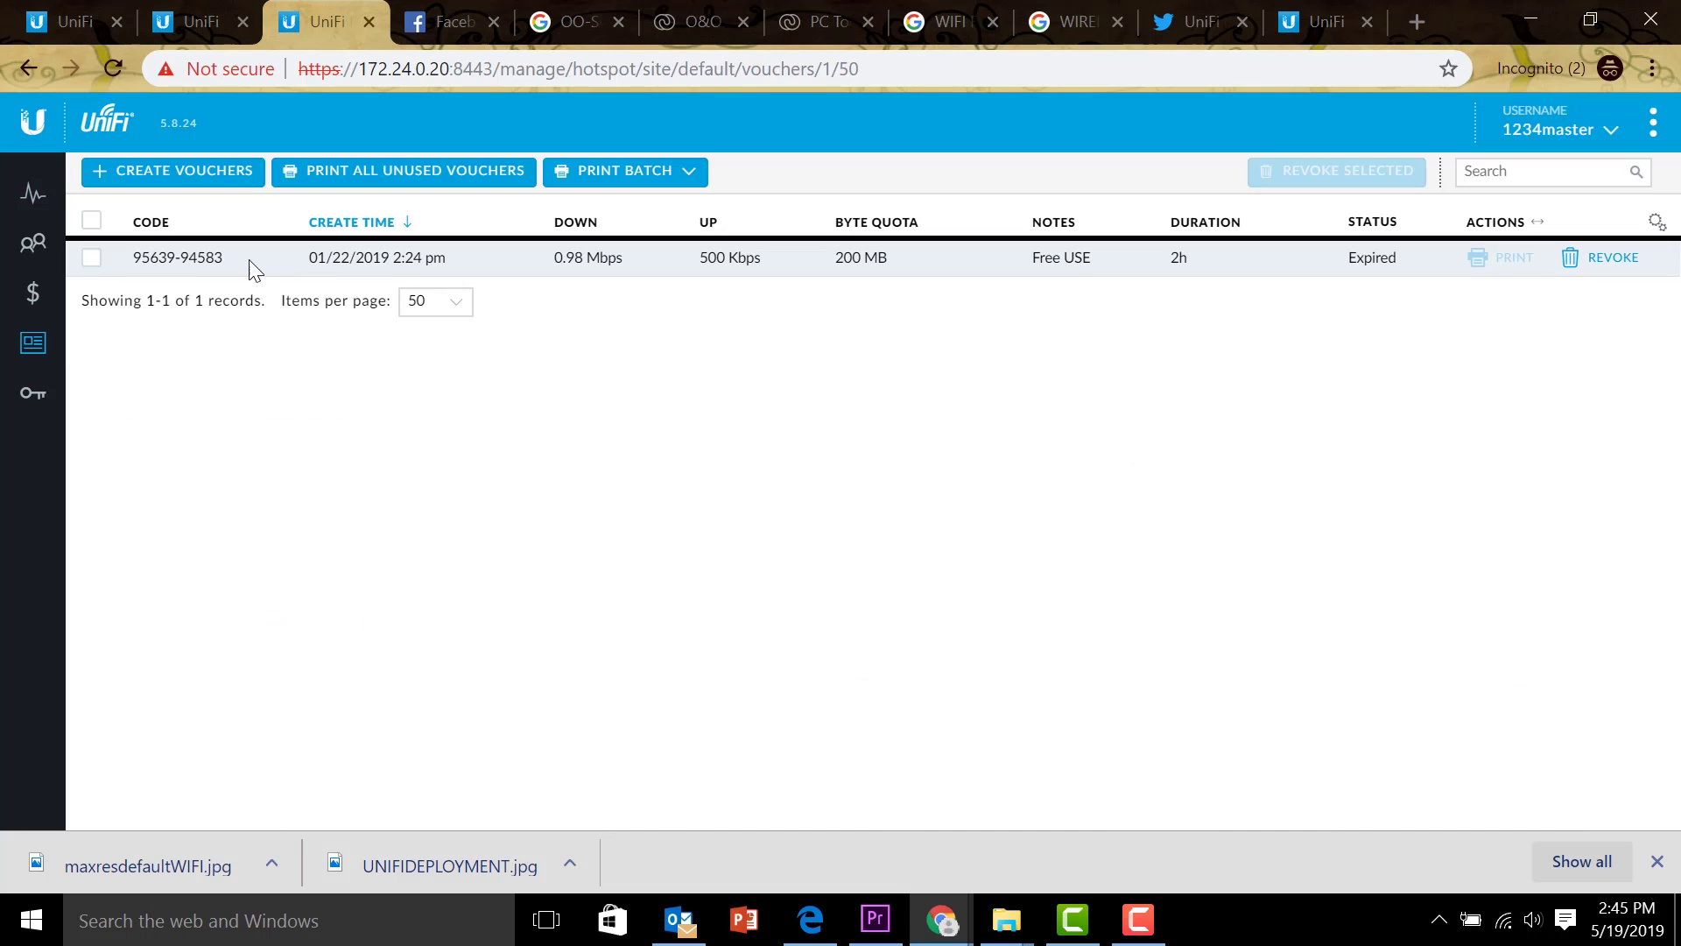
left_click(180, 172)
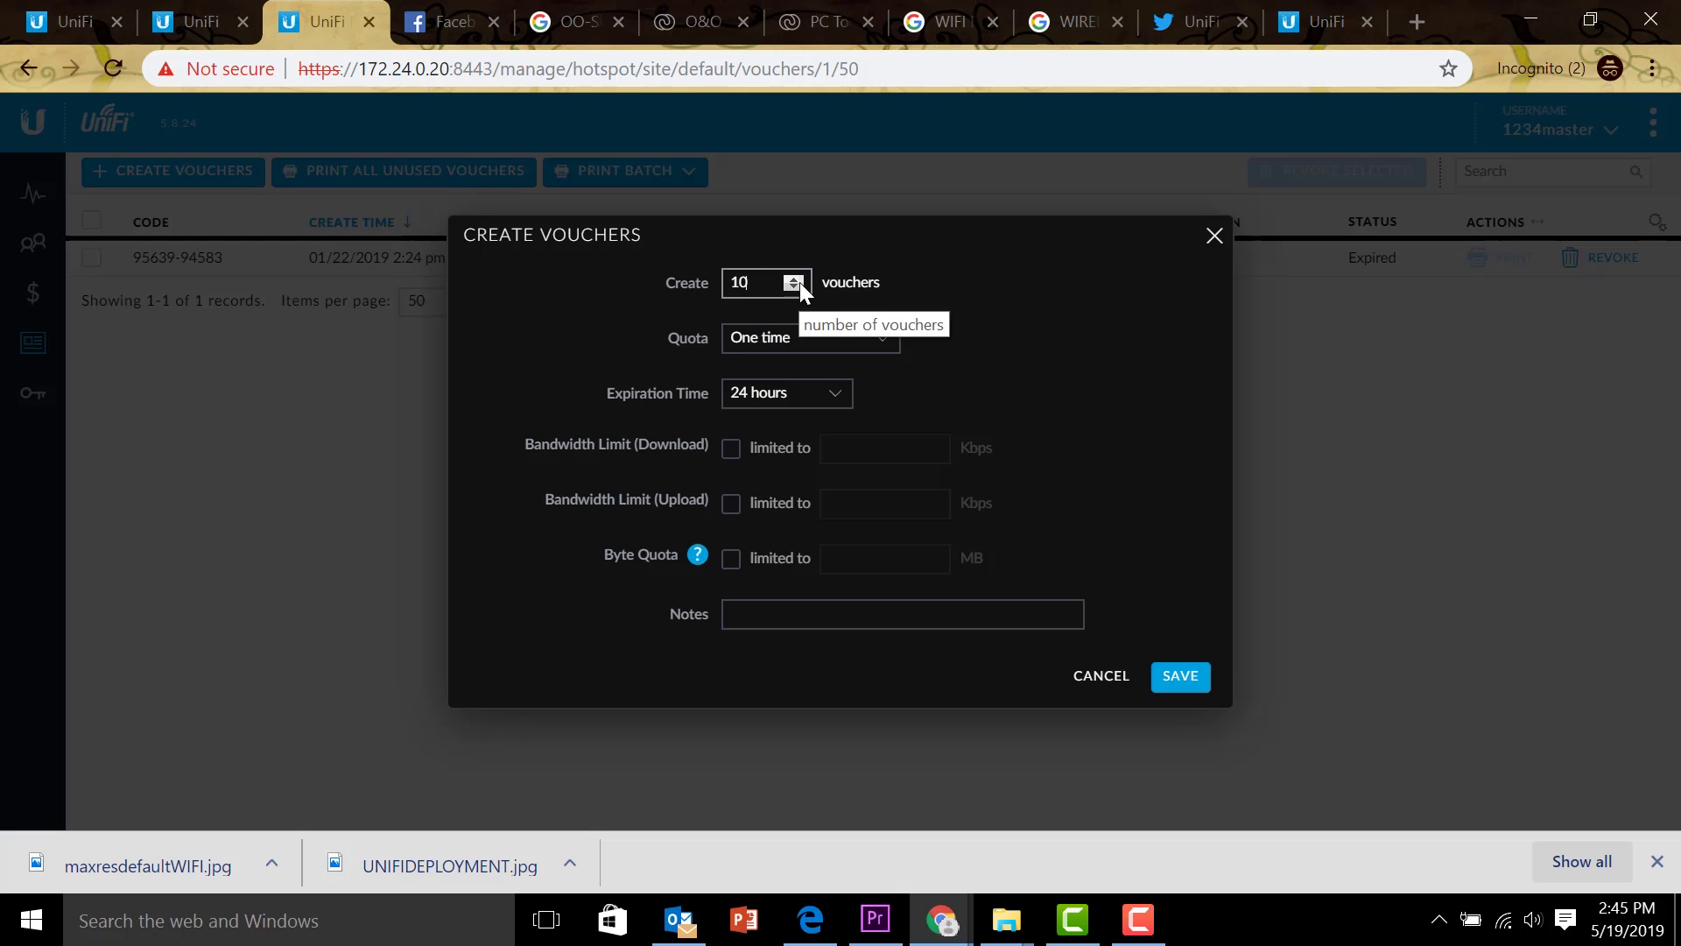
double_click(758, 283)
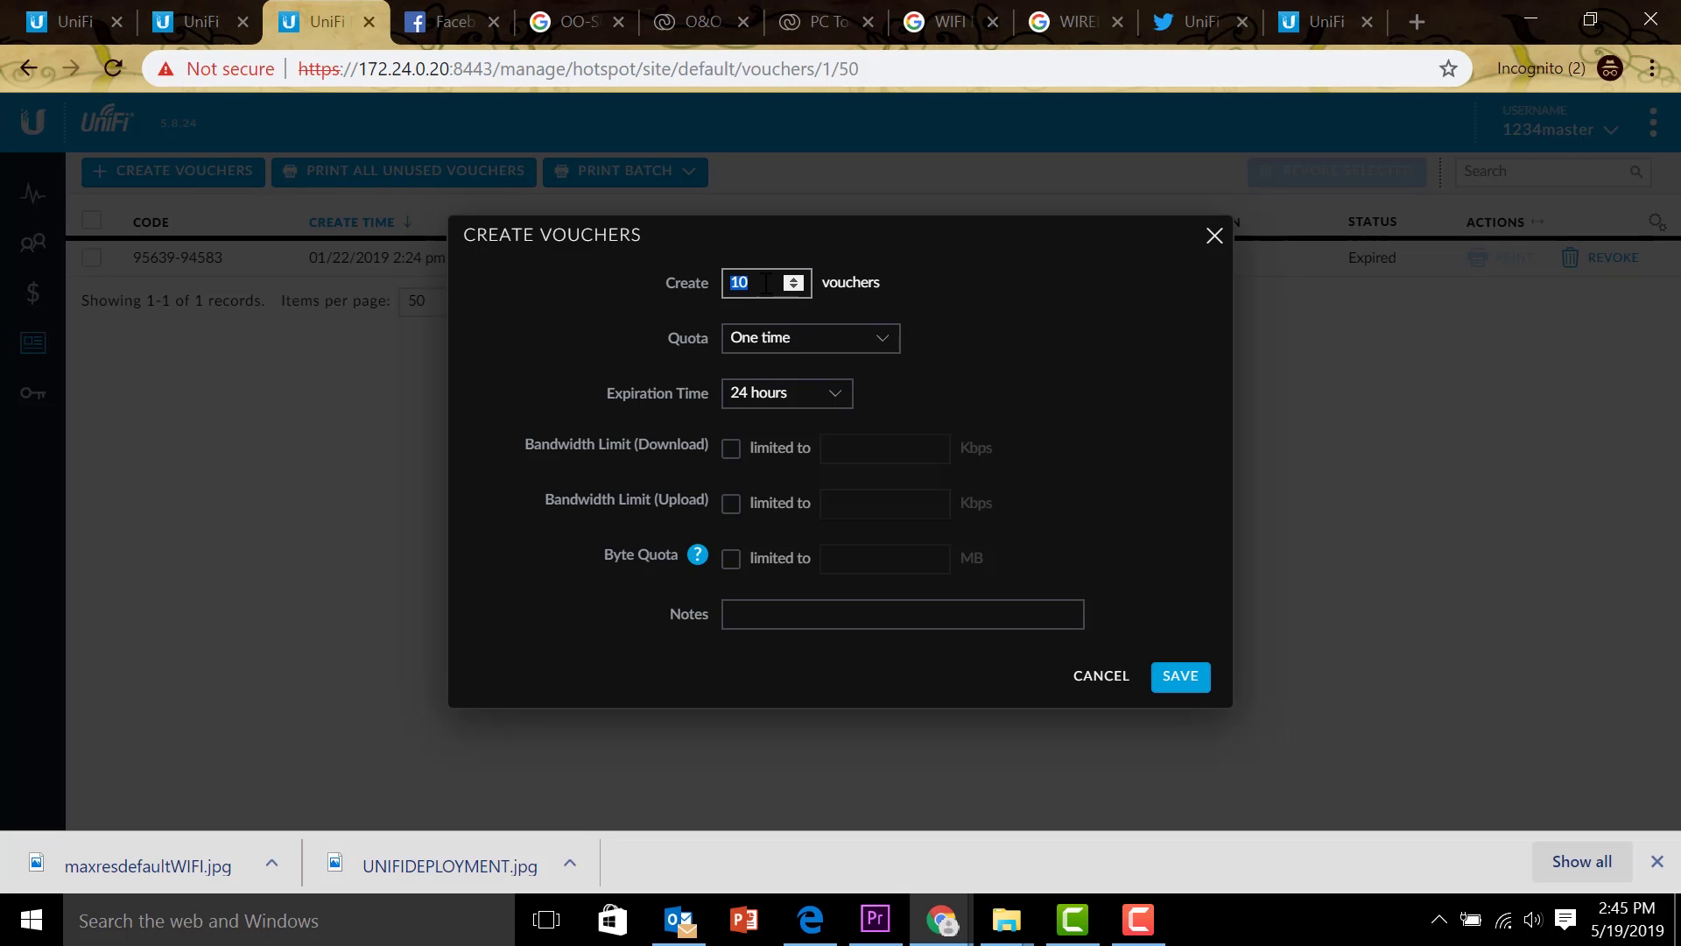
left_click(809, 343)
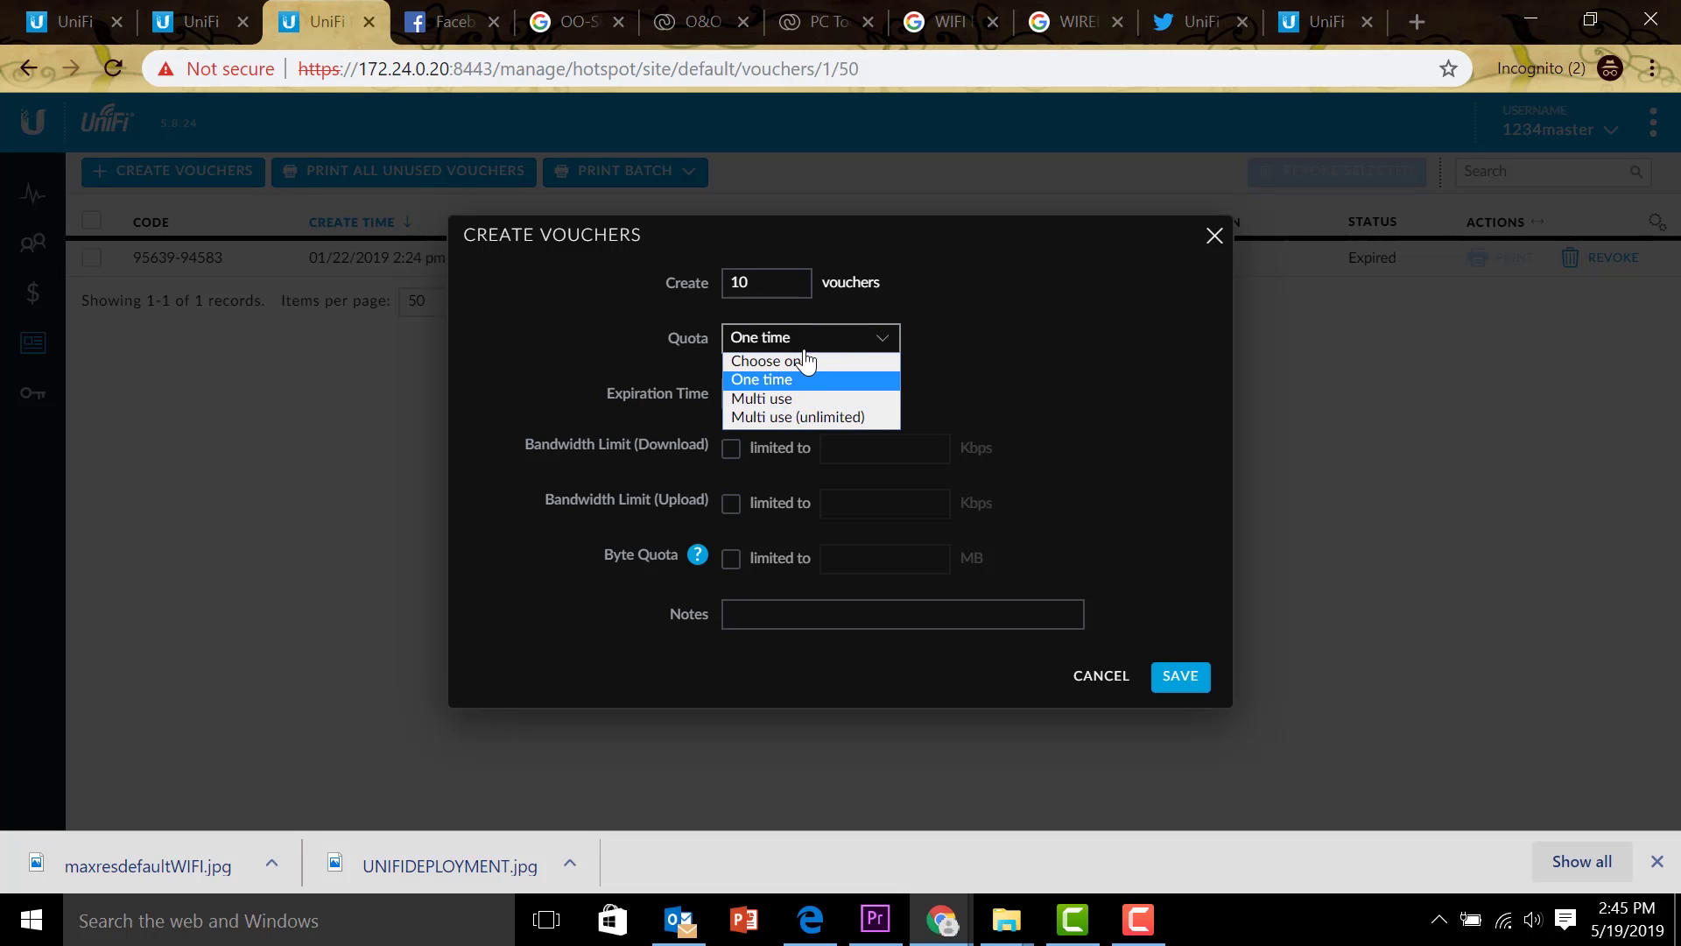
left_click(963, 367)
left_click(836, 392)
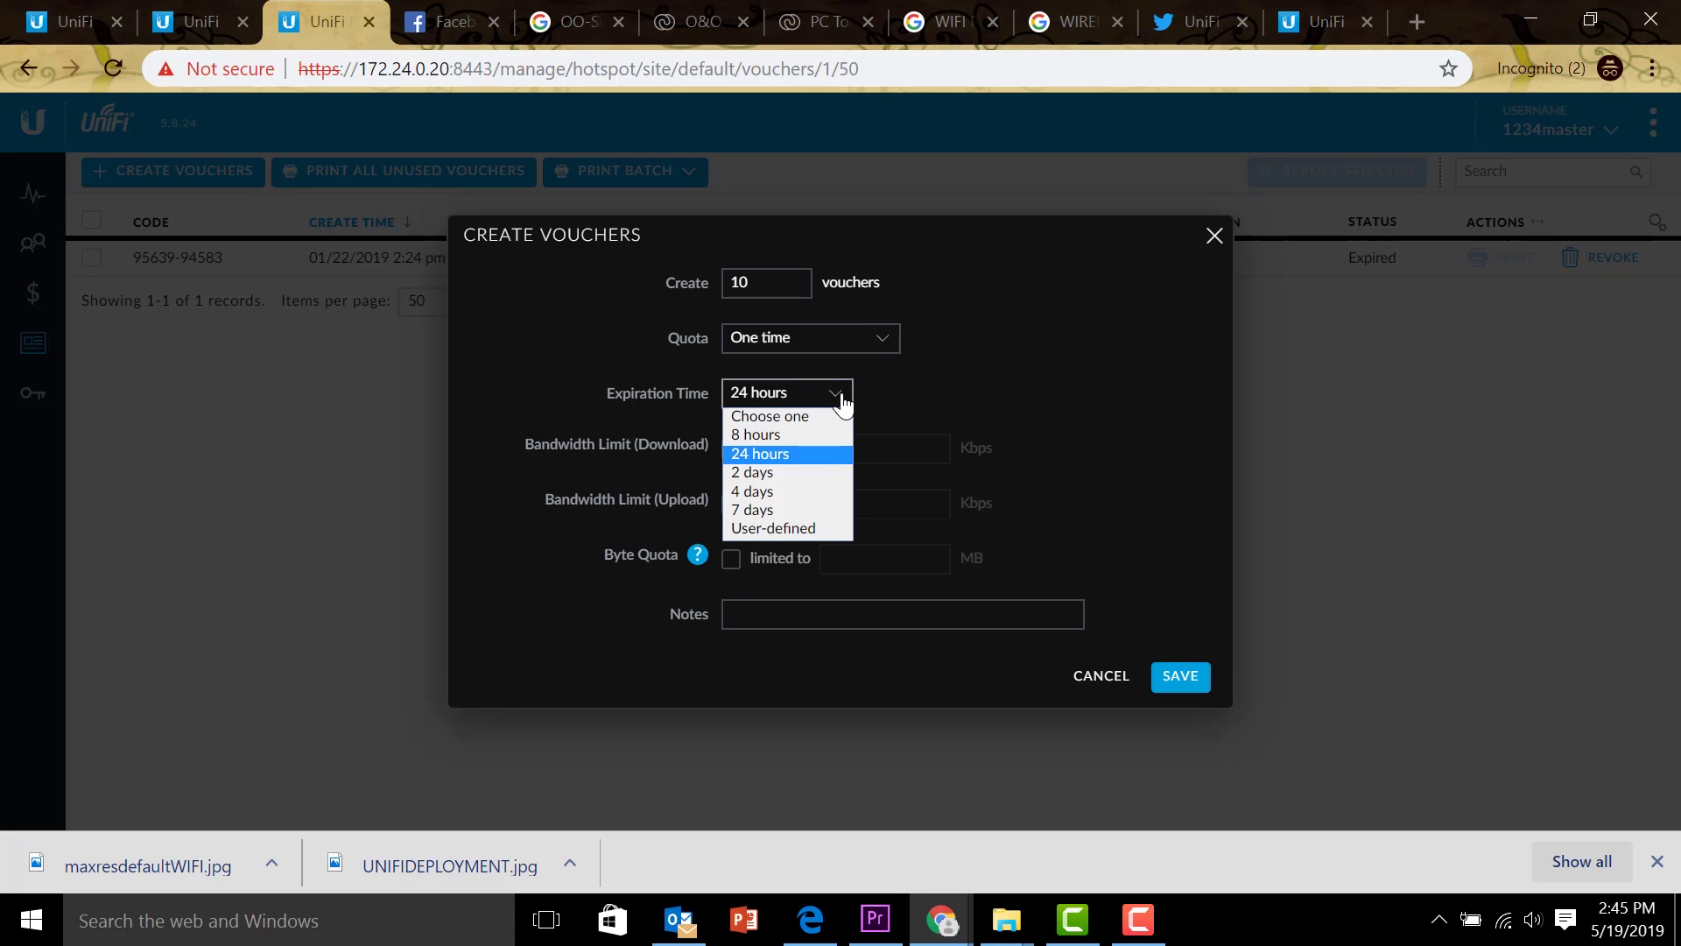
left_click(938, 401)
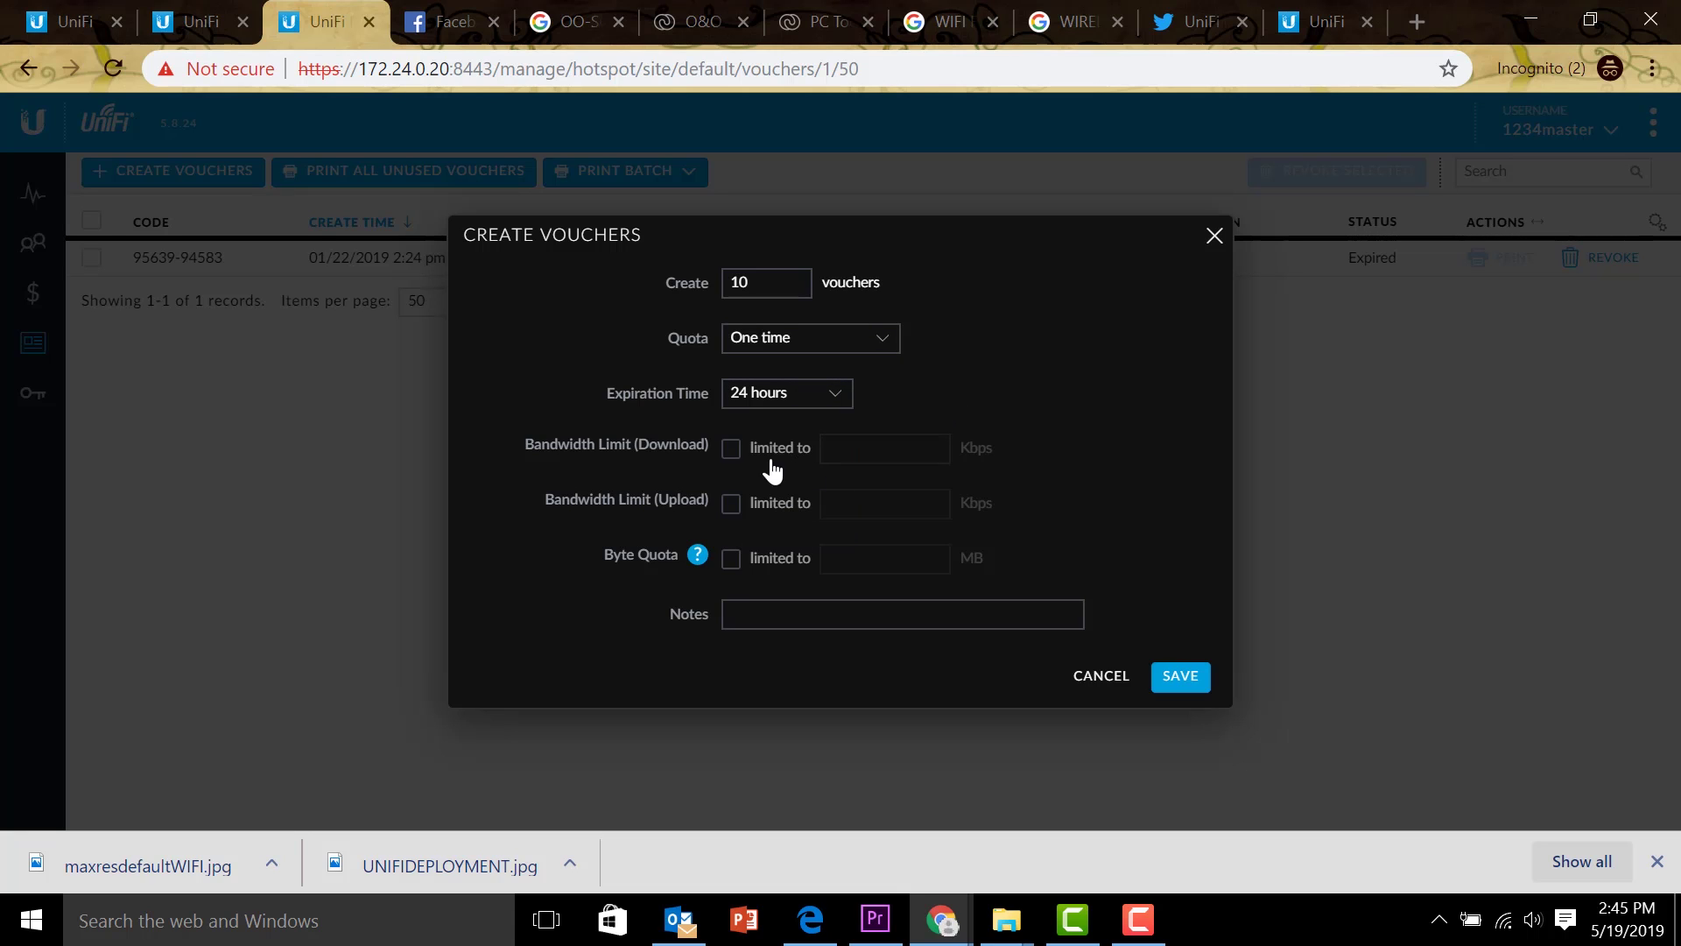
- Limit the vouchers to 2000 Kbps down, 1000 Kbps up and 200 MB, then save
left_click(732, 451)
left_click(899, 452)
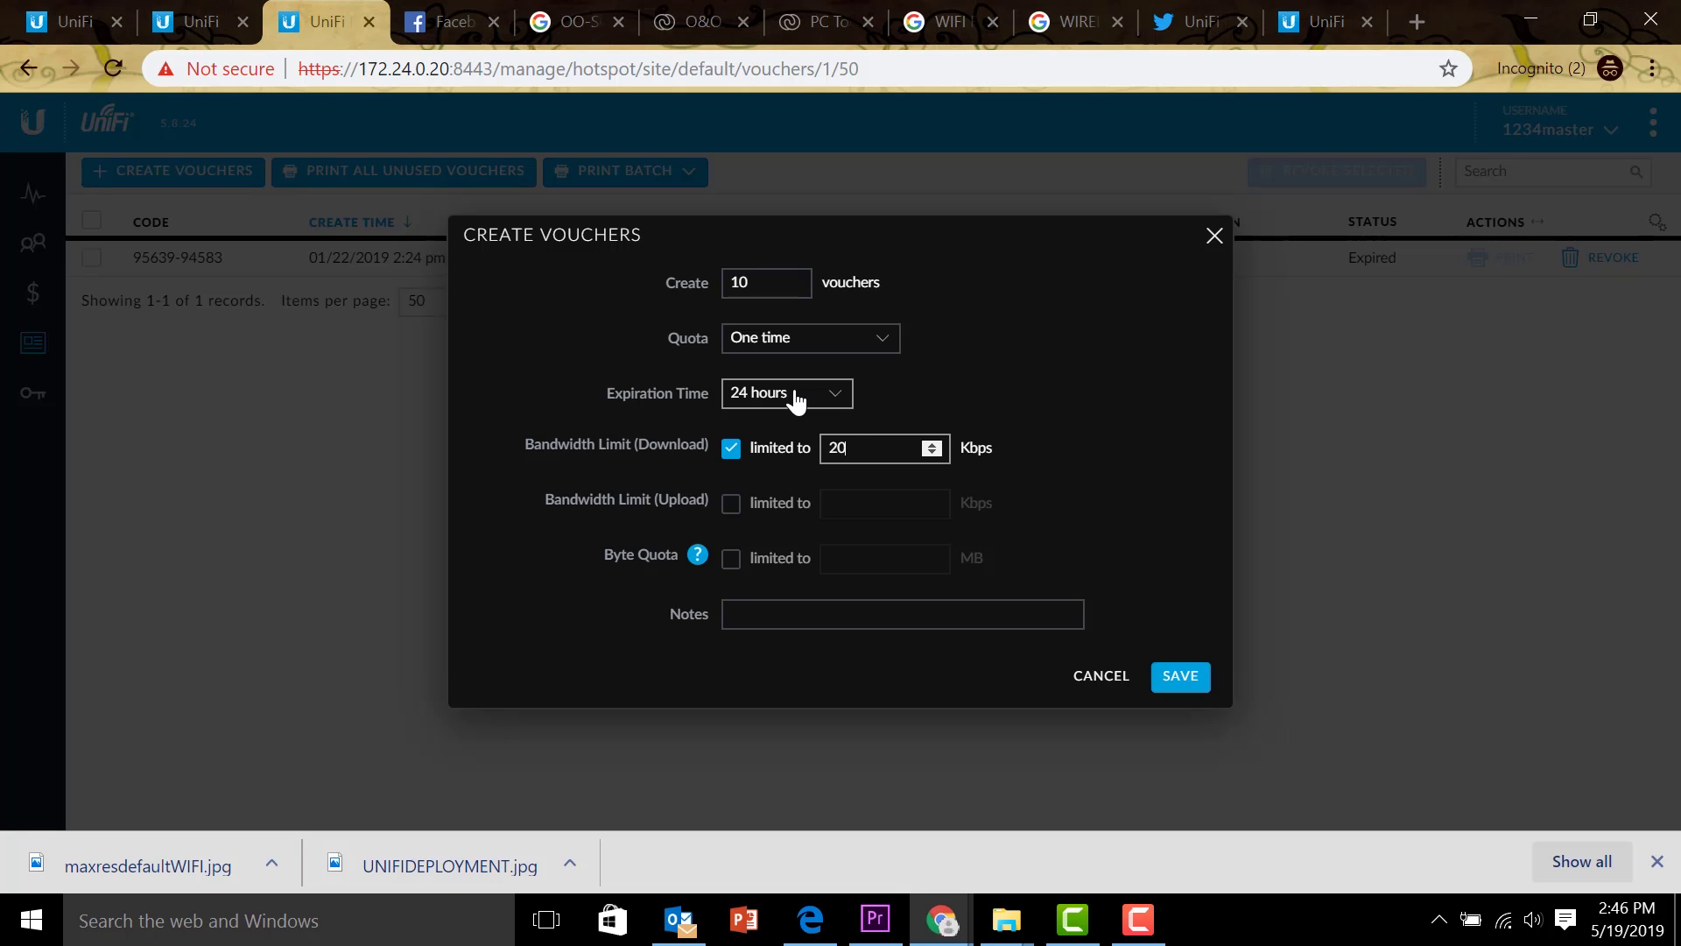
left_click(731, 503)
left_click(871, 508)
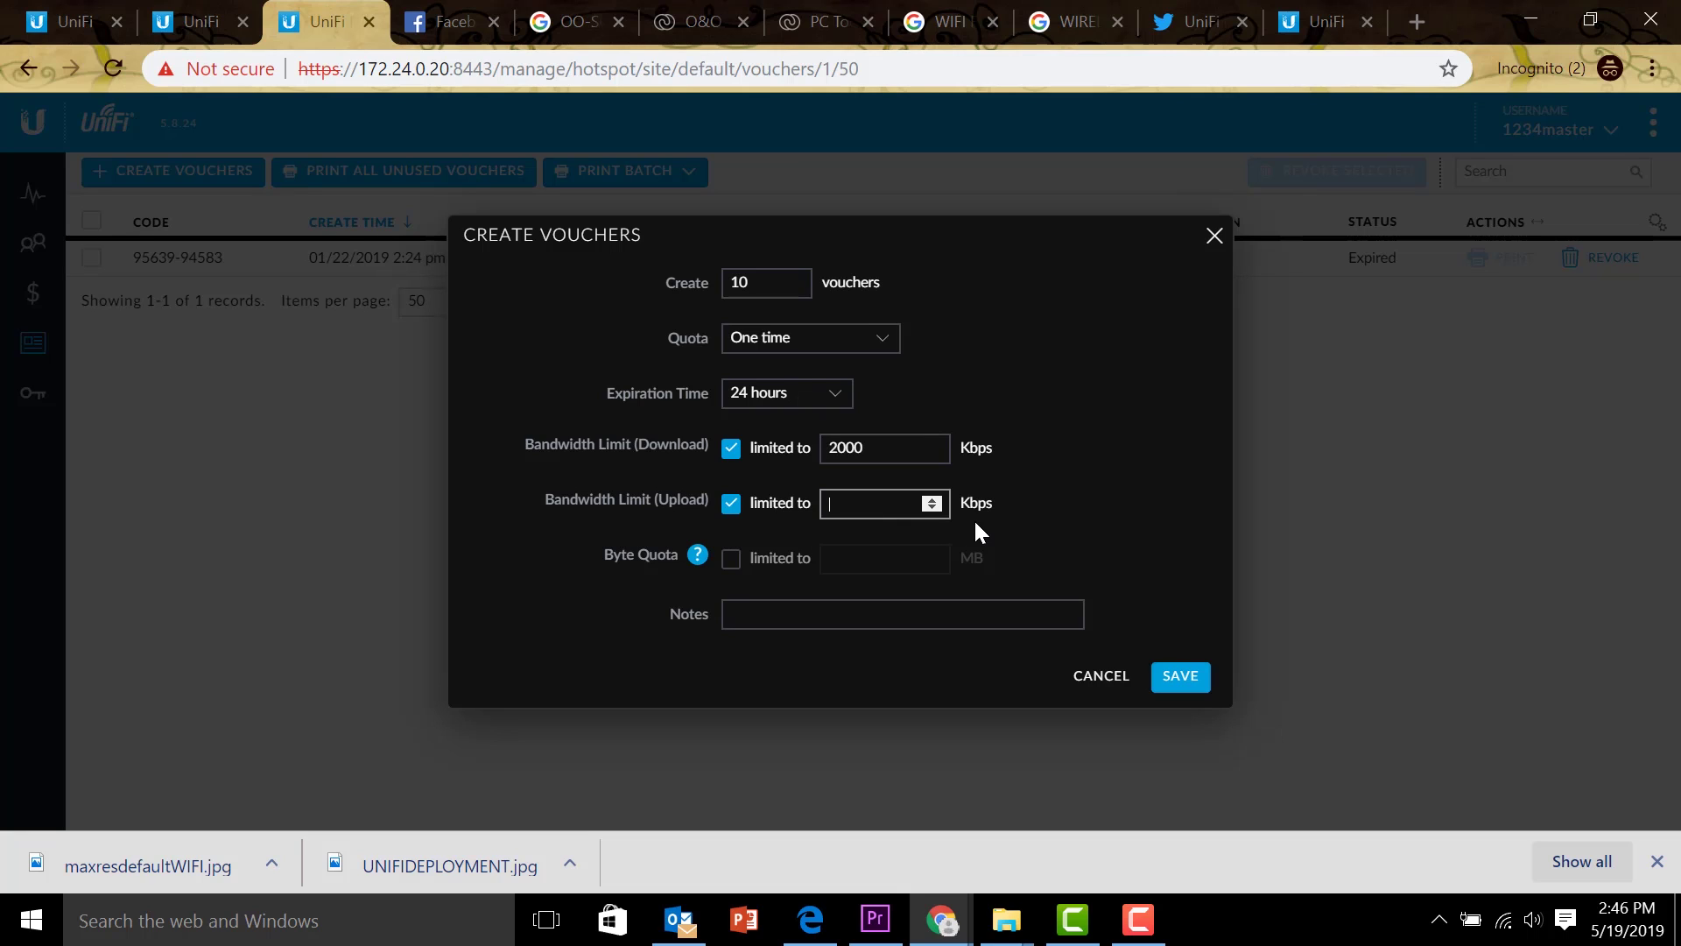
type("1000")
left_click(736, 562)
left_click(881, 558)
type("200")
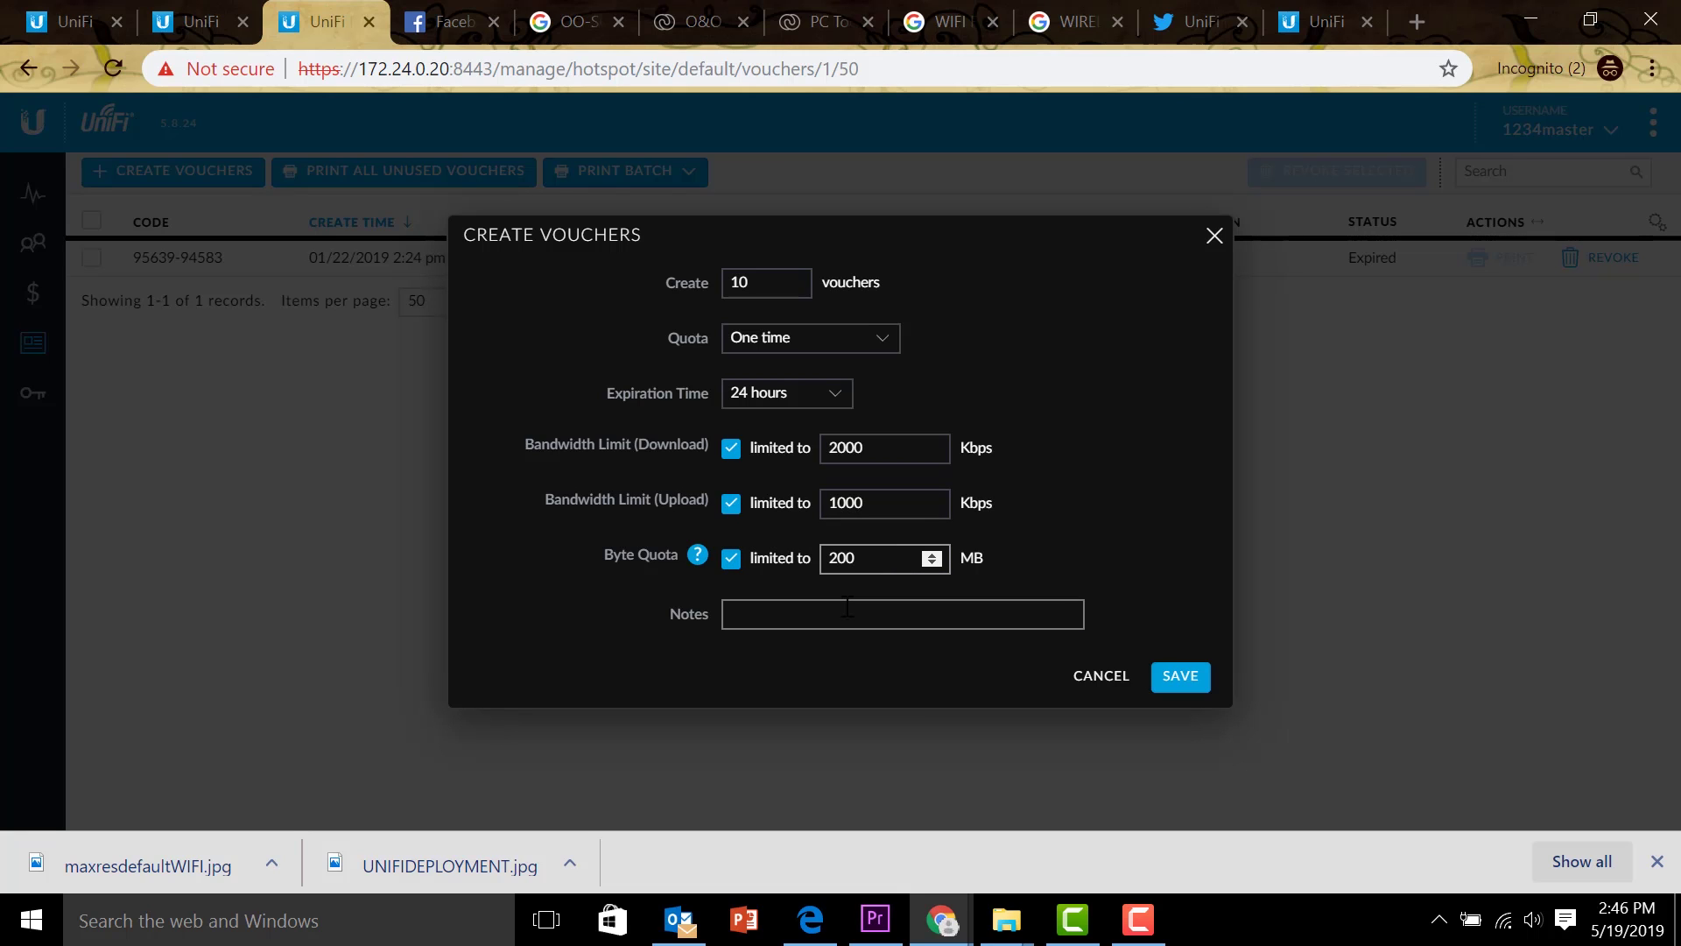
left_click(1192, 685)
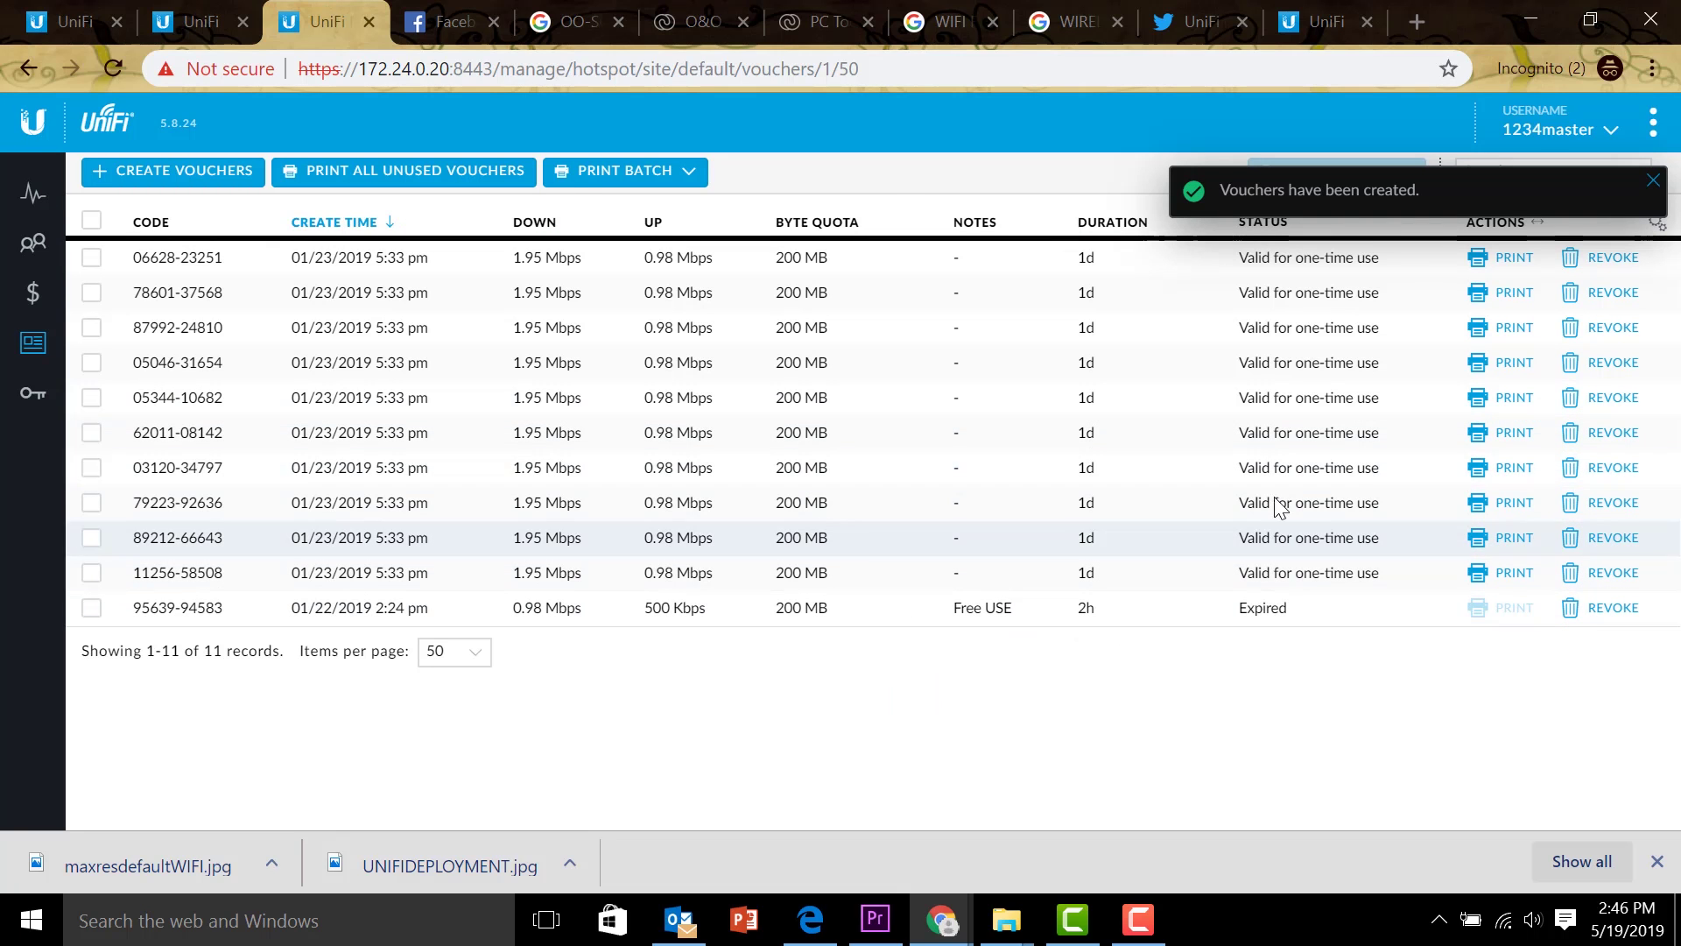
left_click_drag(224, 257, 159, 257)
left_click_drag(224, 328, 196, 327)
left_click_drag(225, 397, 197, 398)
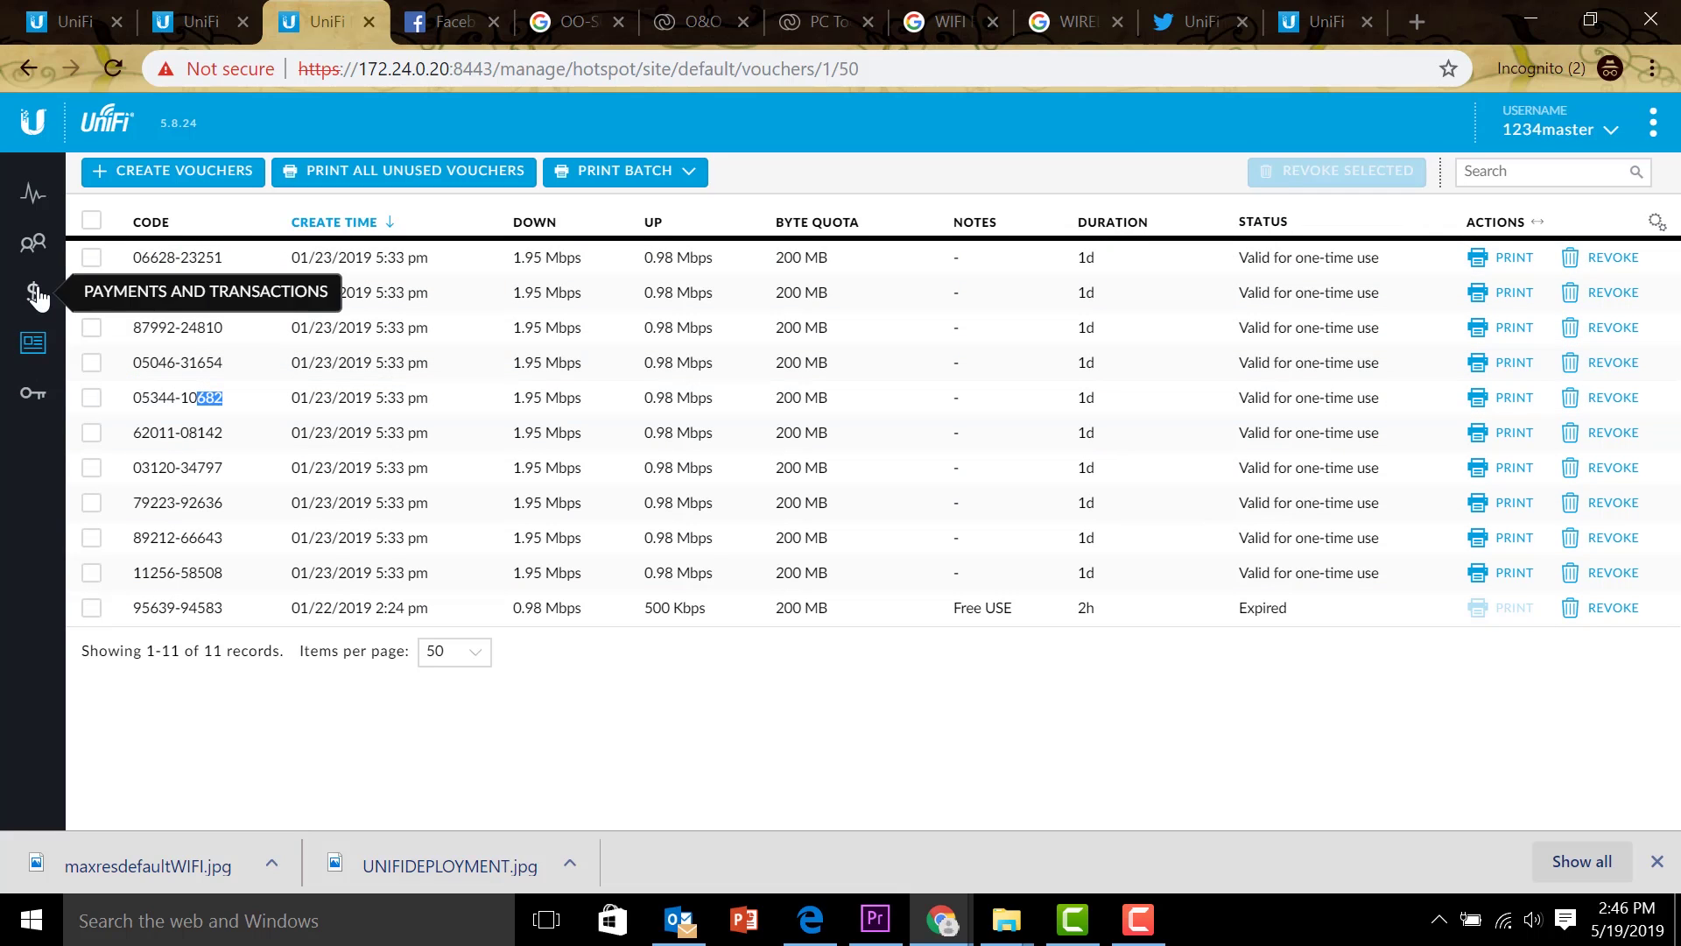
left_click_drag(135, 258, 171, 397)
left_click(668, 499)
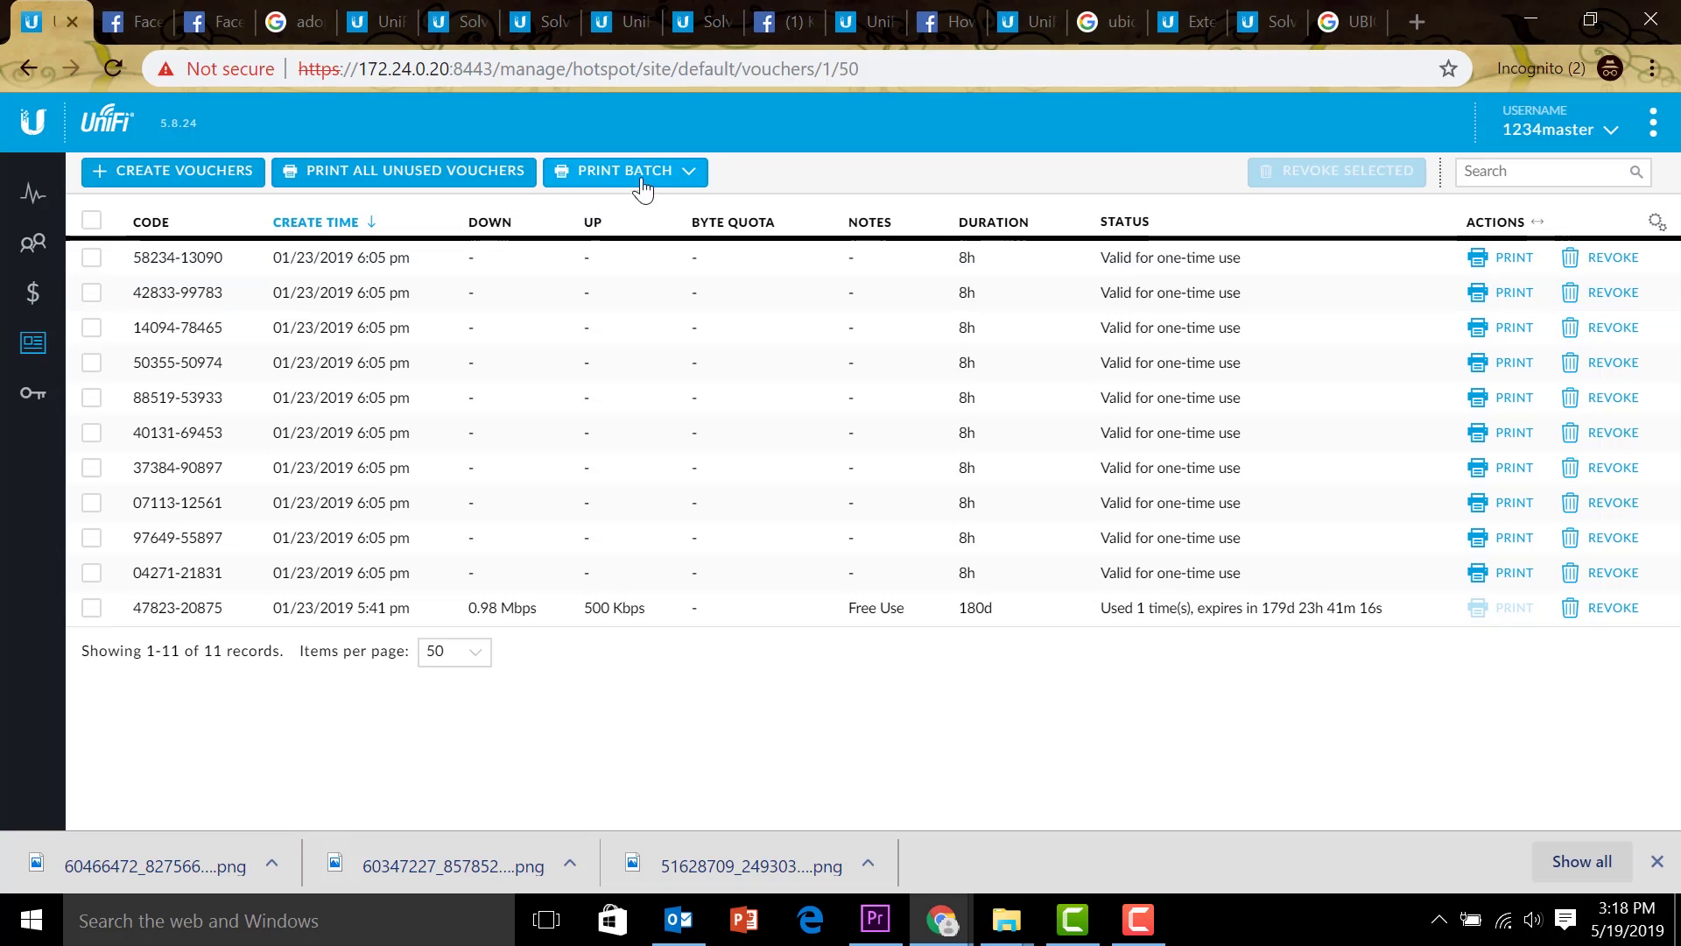
- Print the 01/23/2019 6:05 pm batch of ten 8-hour vouchers and zoom into the preview
left_click(642, 174)
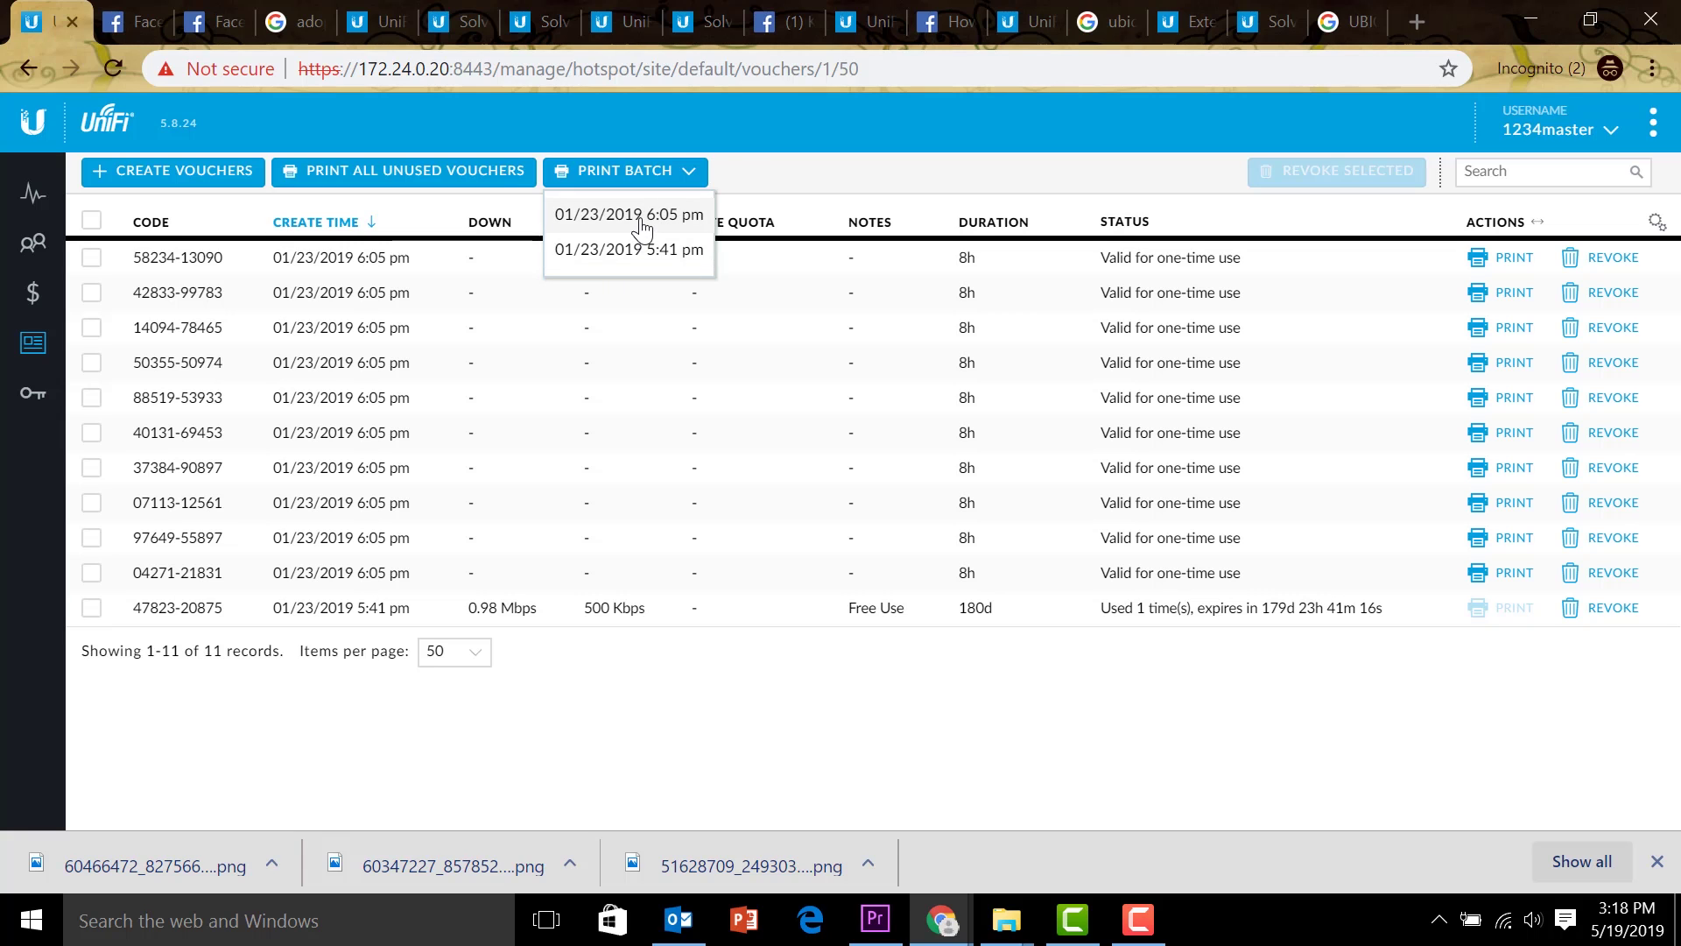
left_click(643, 245)
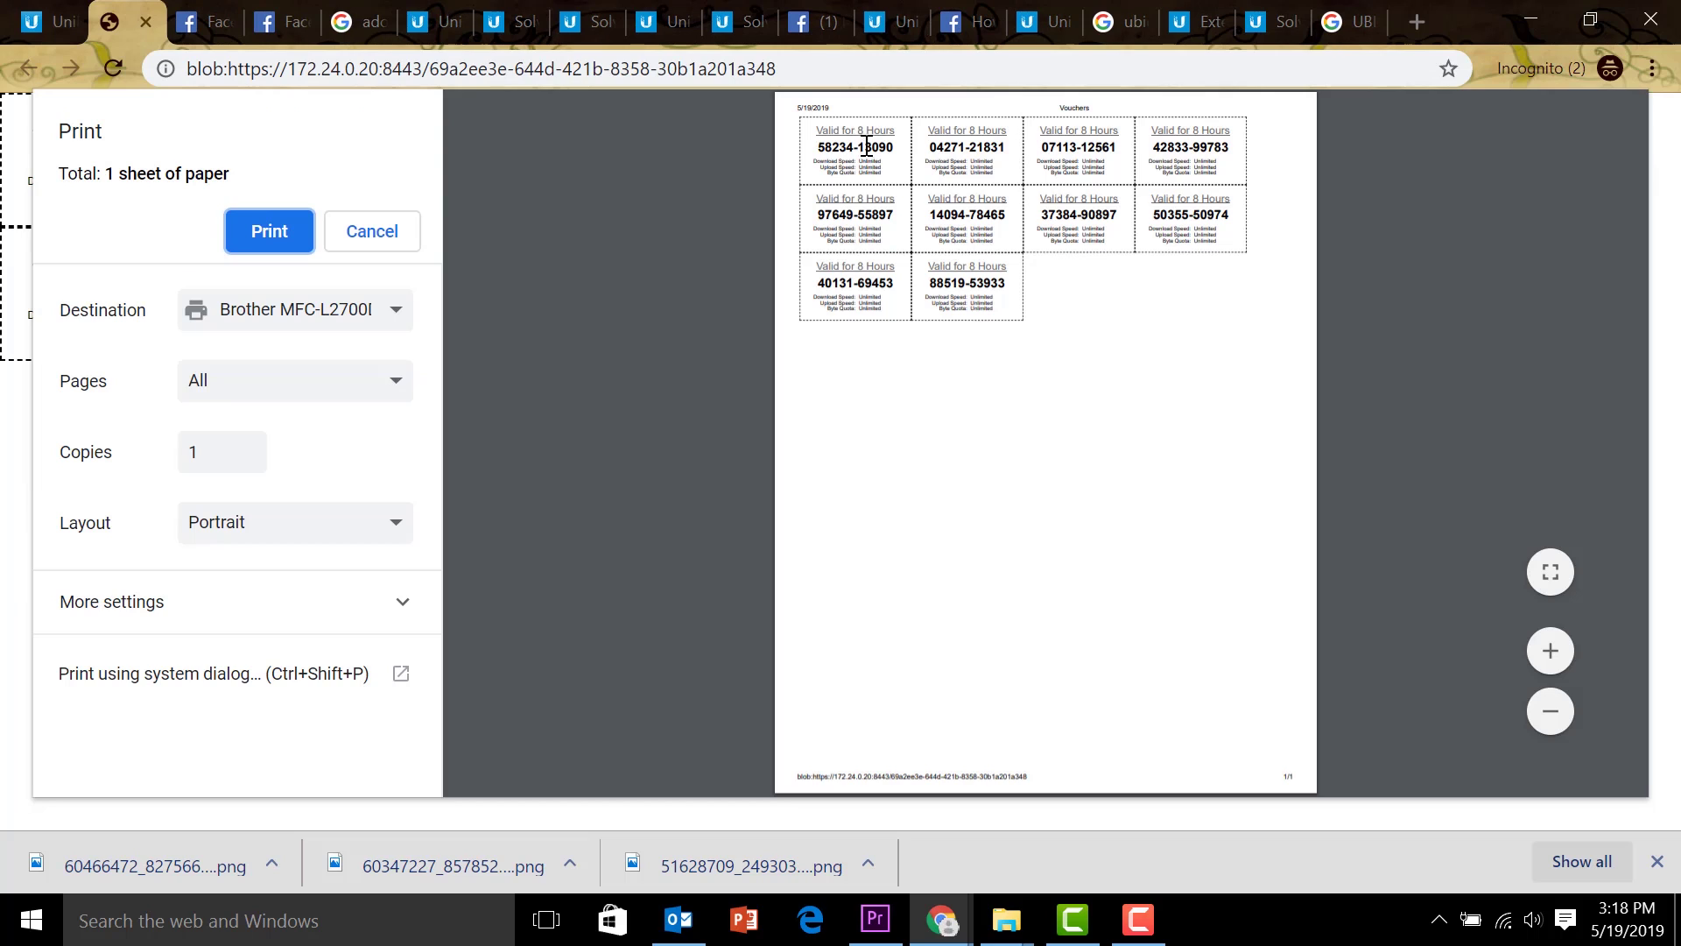
left_click_drag(837, 162, 842, 162)
left_click(1551, 653)
left_click(1550, 652)
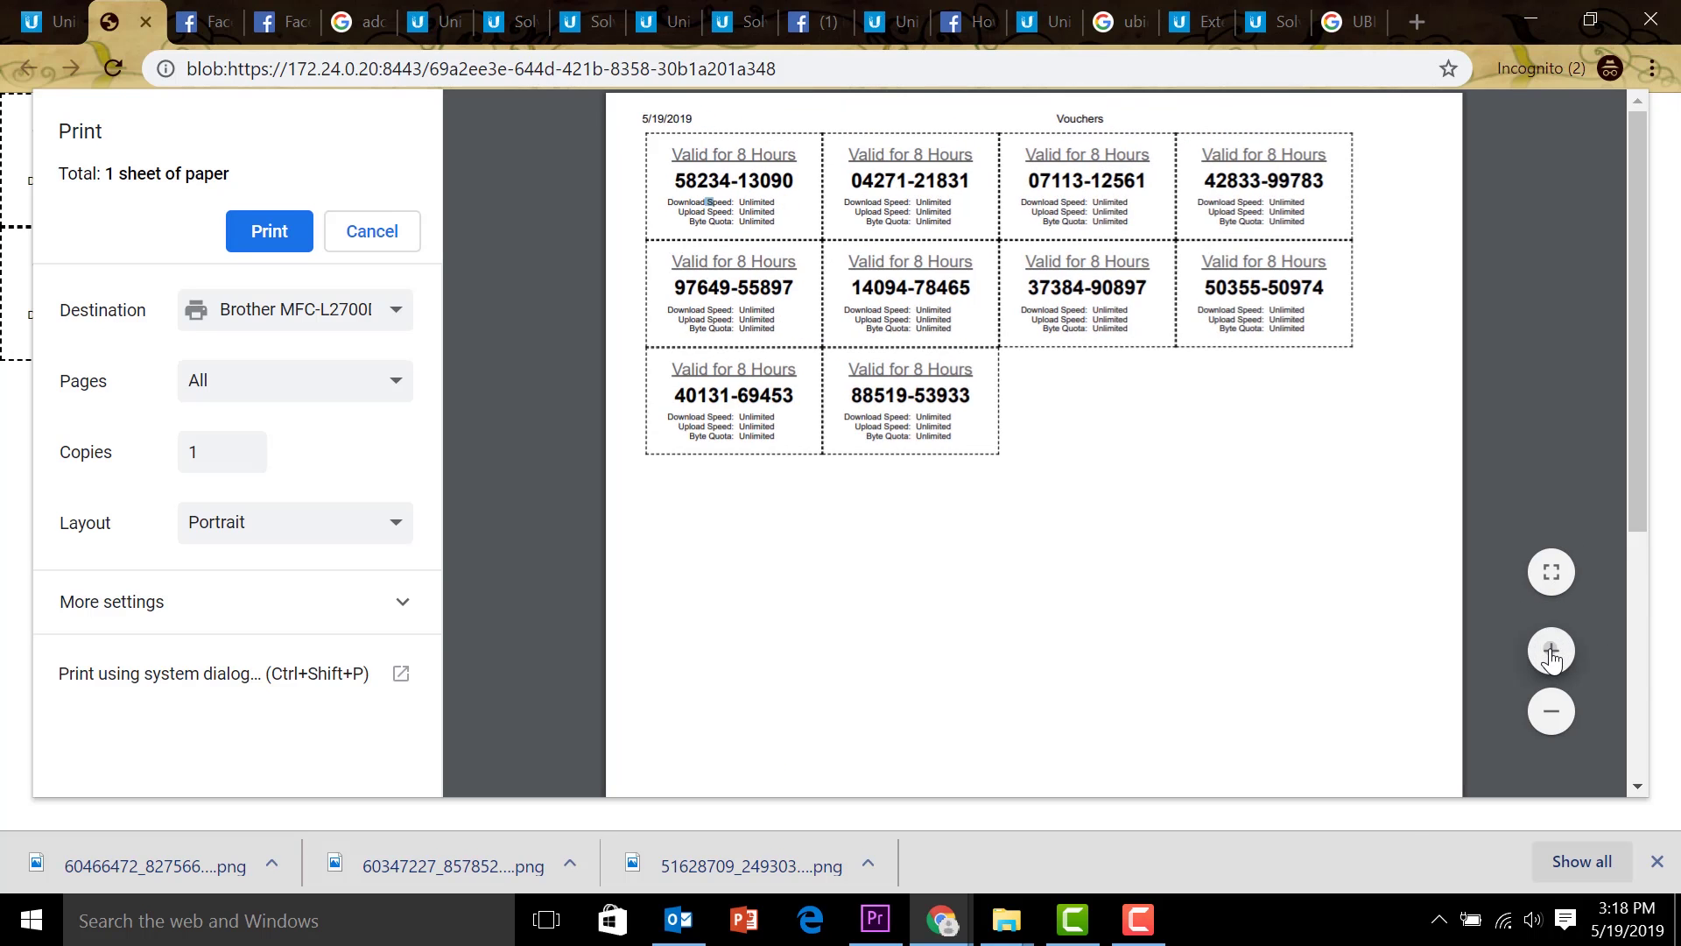
left_click(1551, 652)
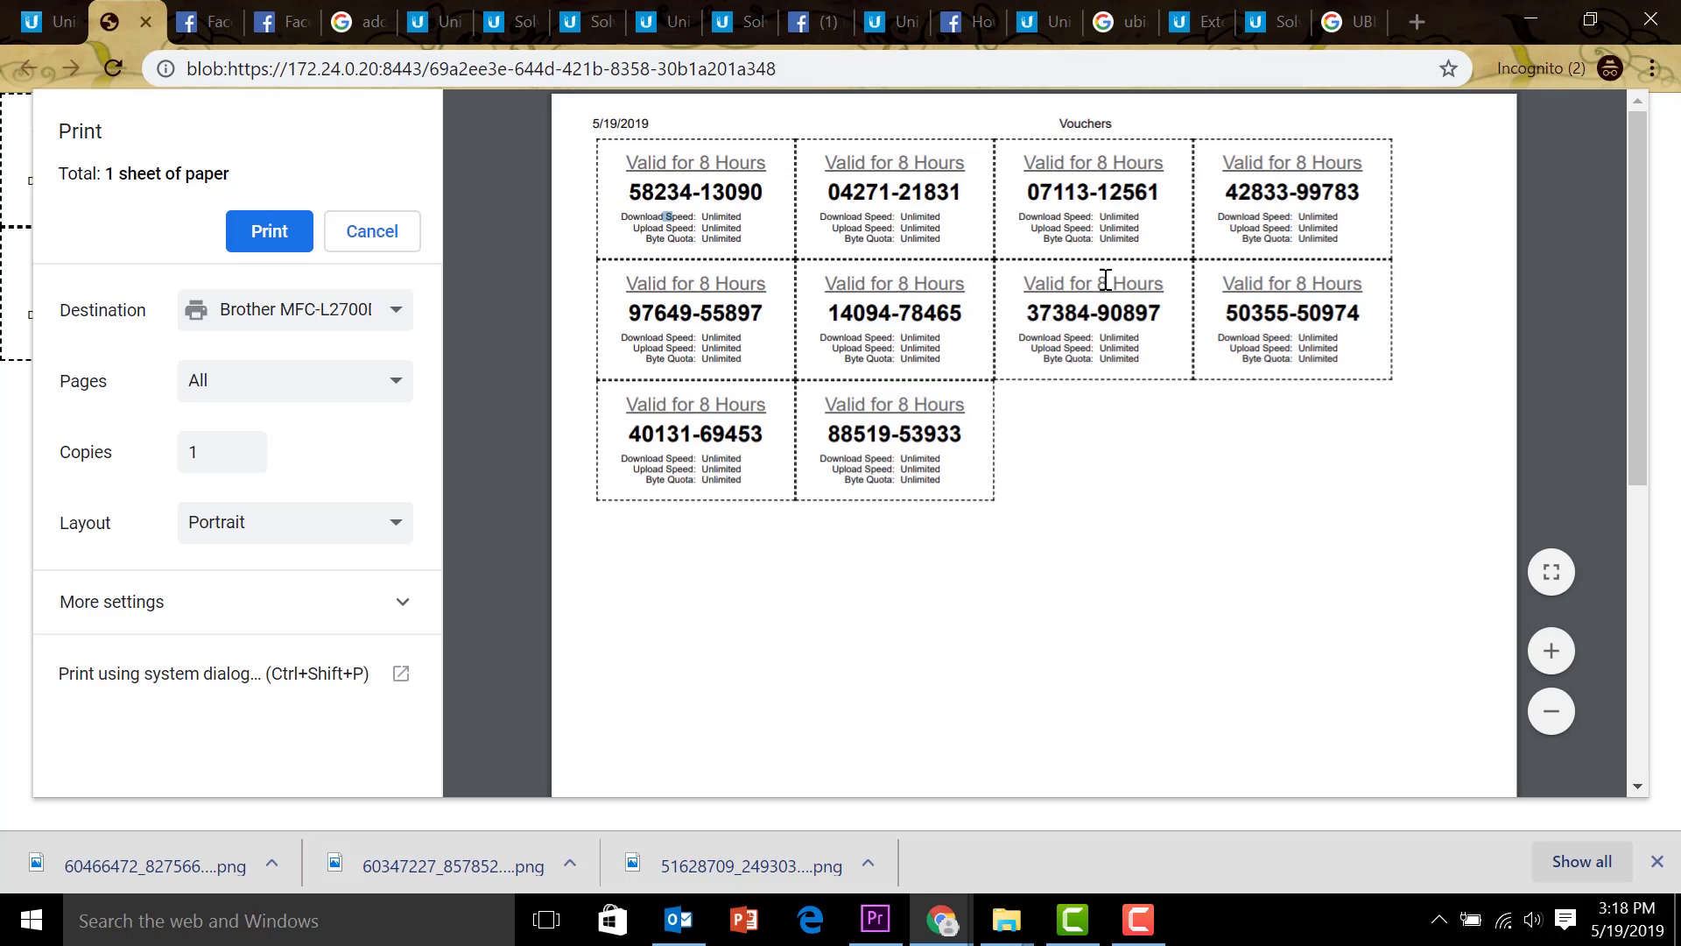
double_click(1118, 337)
- Switch back to the first UniFi browser tab showing the Vouchers page
left_click(77, 14)
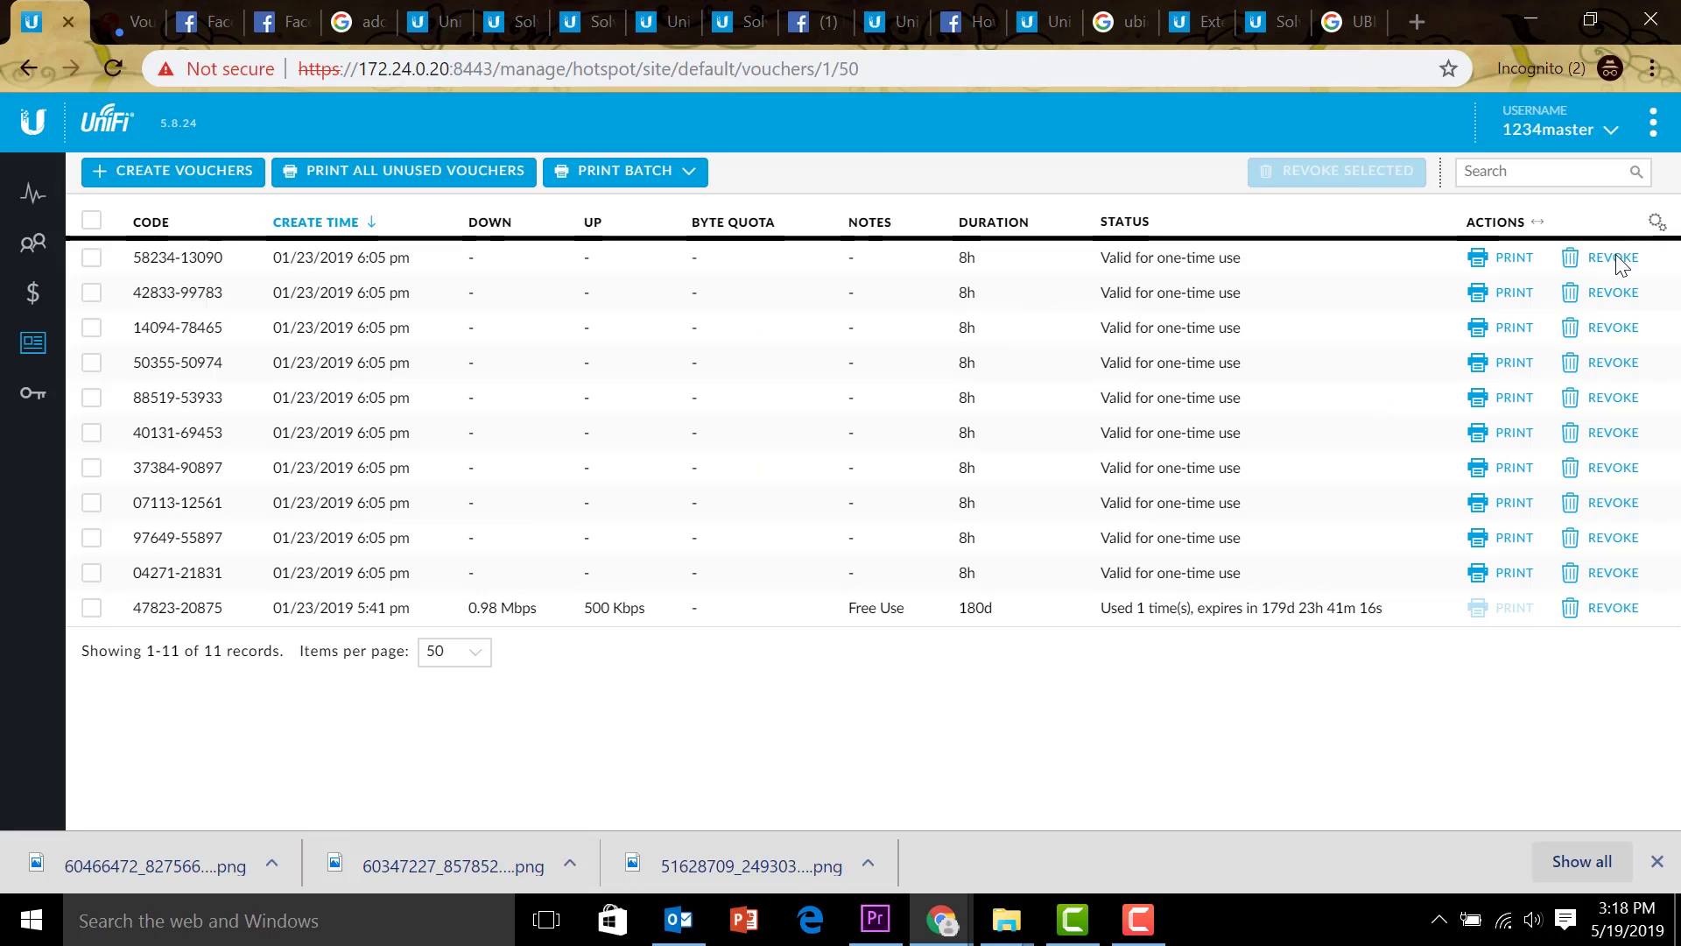